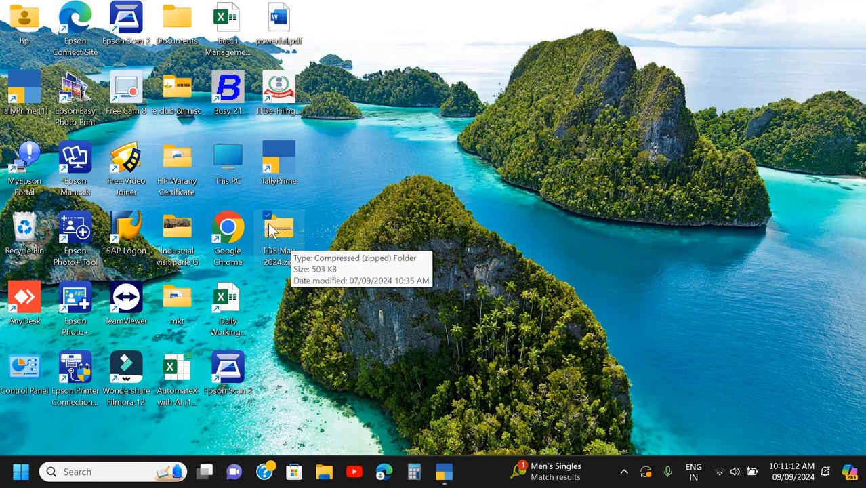
- Extract TDS May 2024.zip to the TDS May 2024 folder on the desktop and close the extracted folder's window
right_click(269, 230)
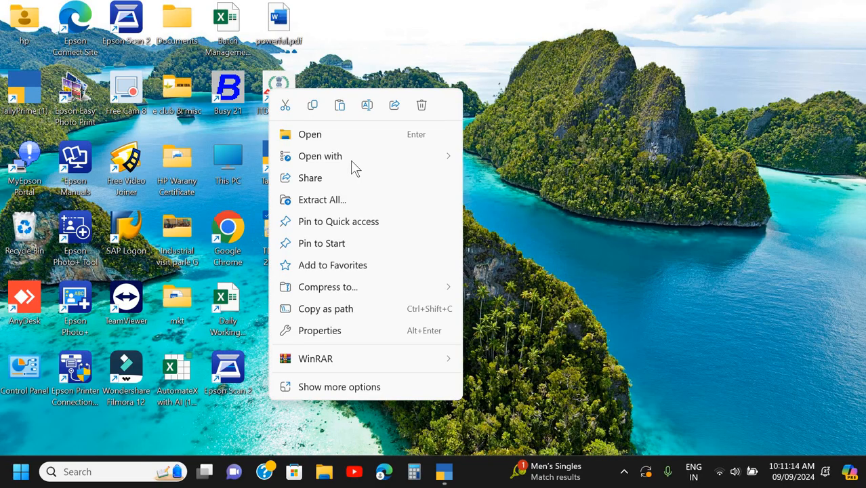
click(346, 392)
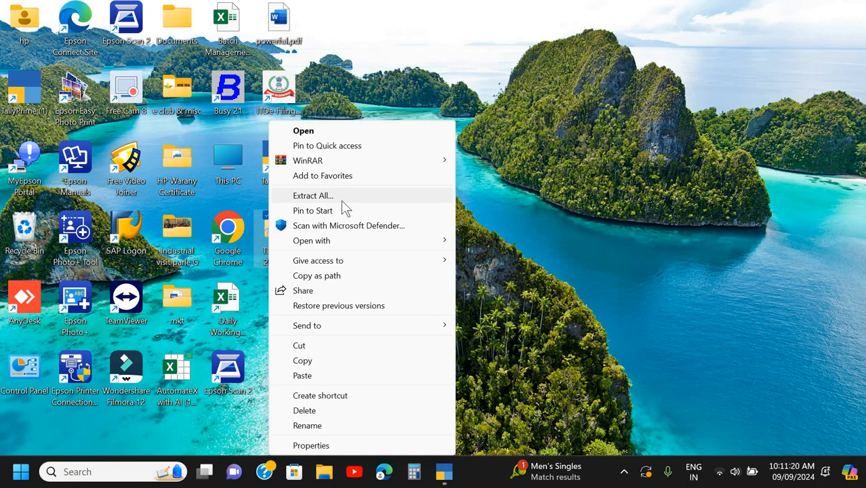
click(341, 200)
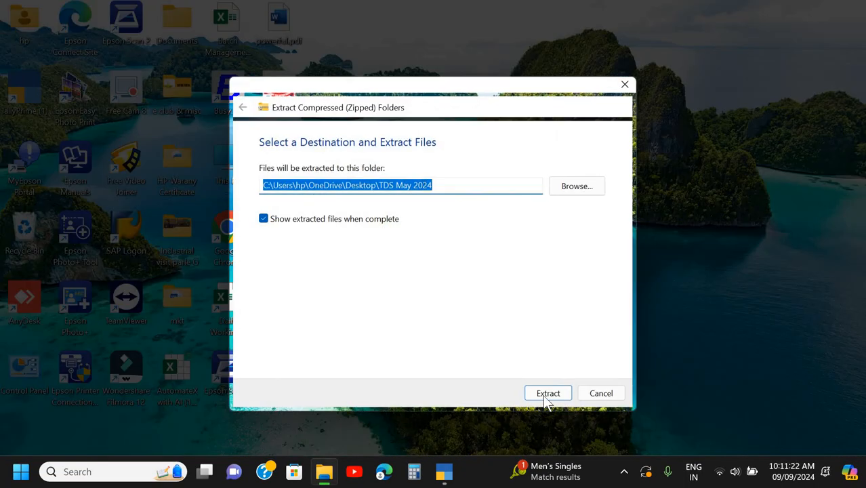
click(544, 396)
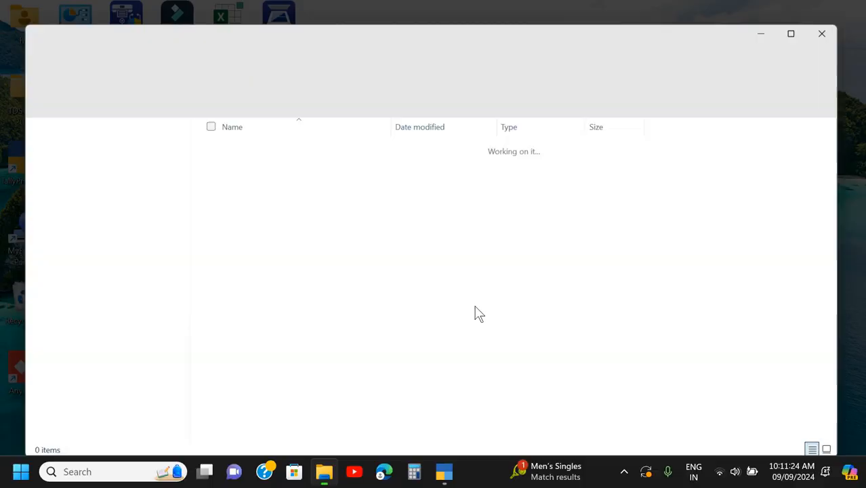
click(841, 26)
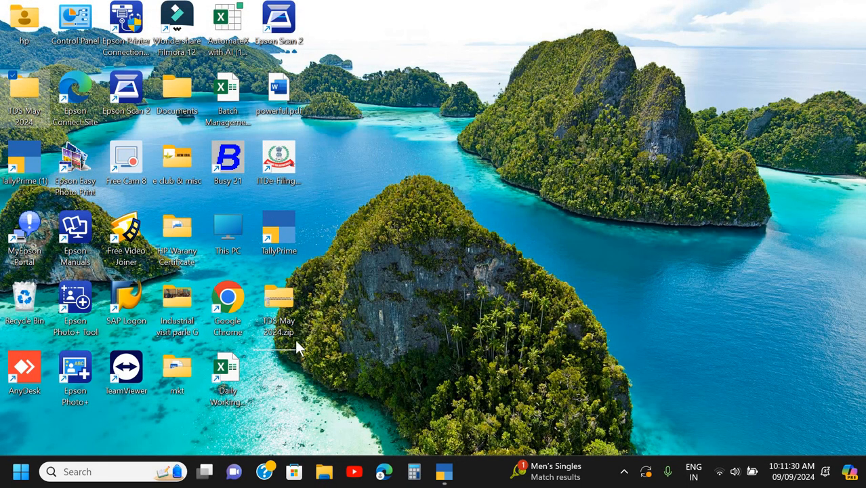
- Permanently delete TDS May 2024.zip from the desktop
click(291, 239)
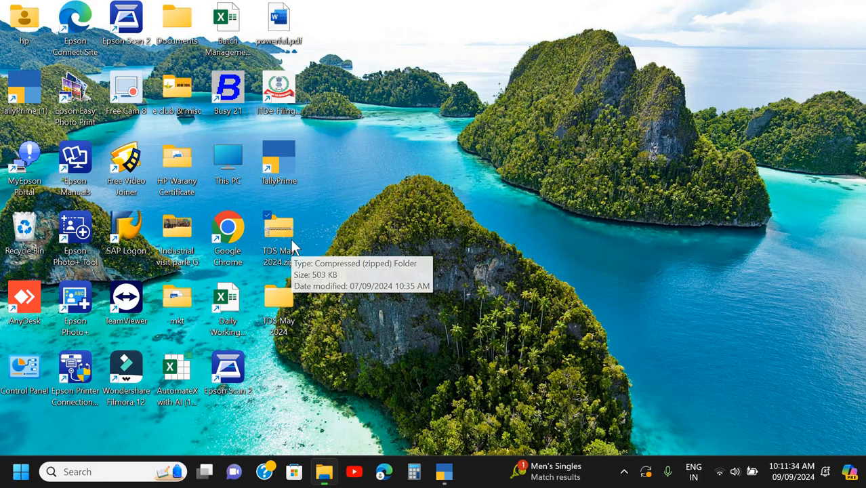
key(shift+Delete)
key(Return)
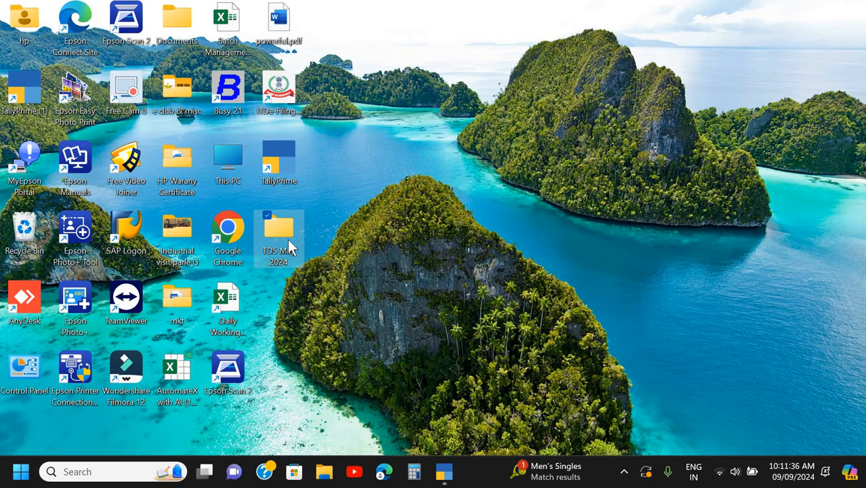
- Open DT Set 1.pdf from the inner TDS May 2024 folder in a maximized Google Chrome window
double_click(278, 234)
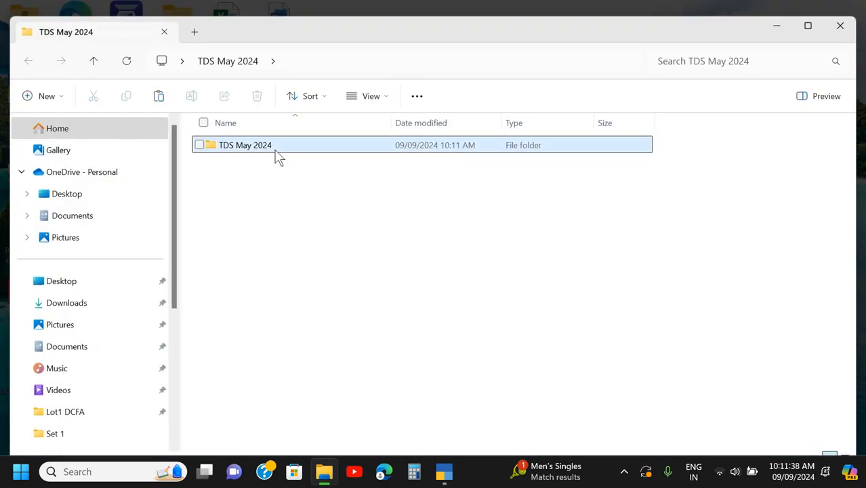
double_click(275, 155)
click(252, 206)
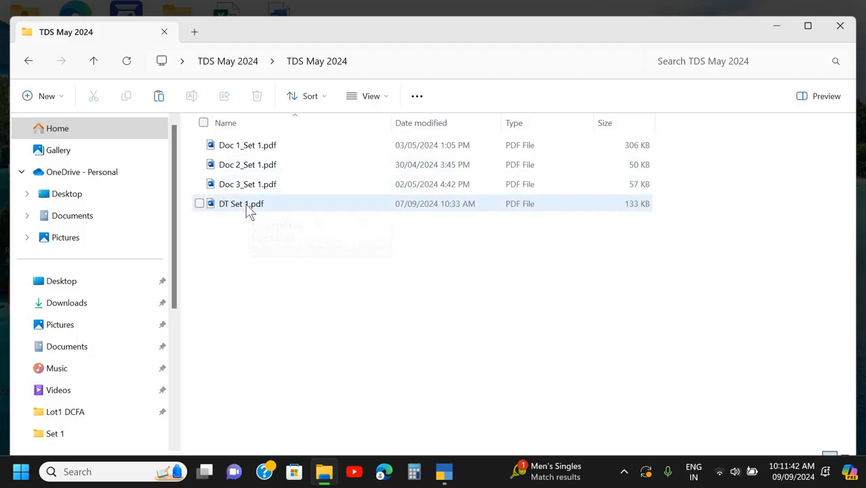
click(249, 212)
right_click(250, 212)
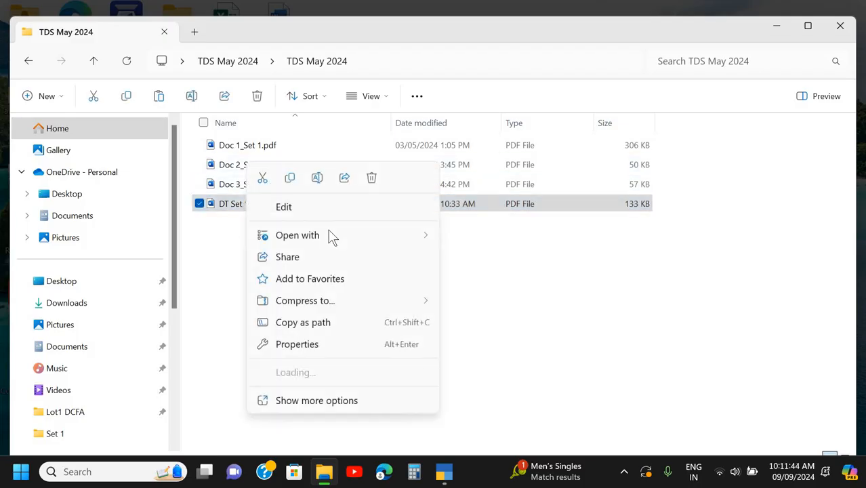
mouse_move(329, 236)
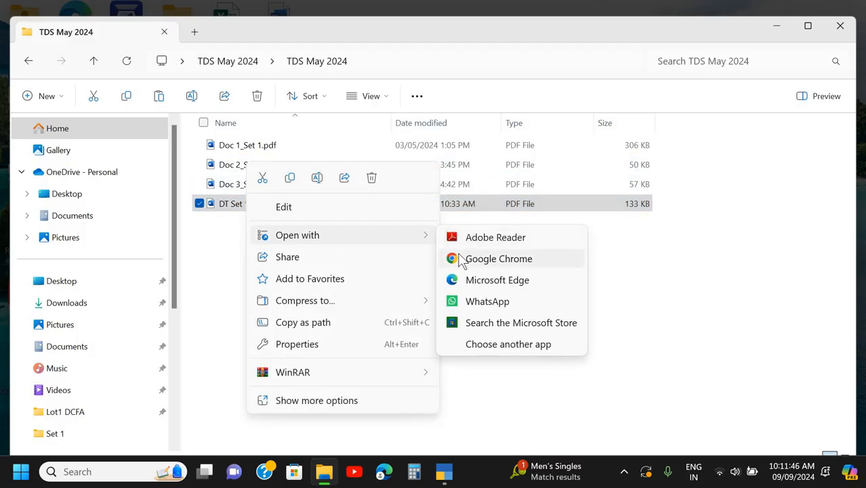
click(461, 261)
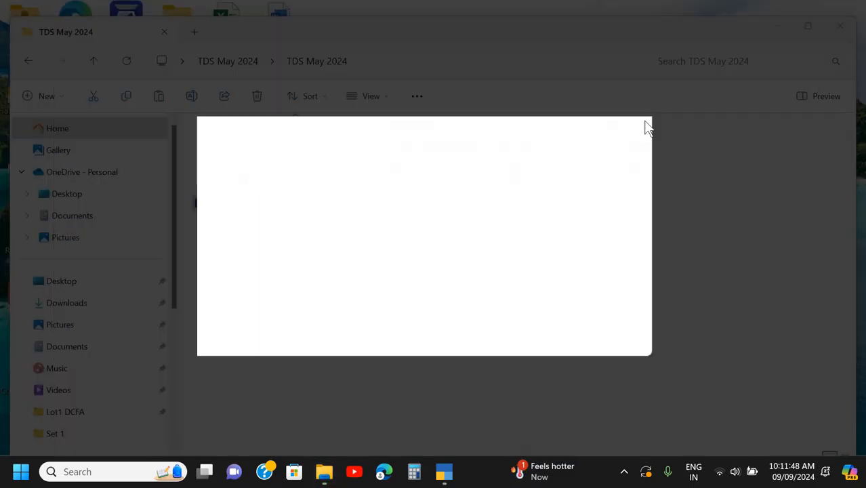
click(603, 142)
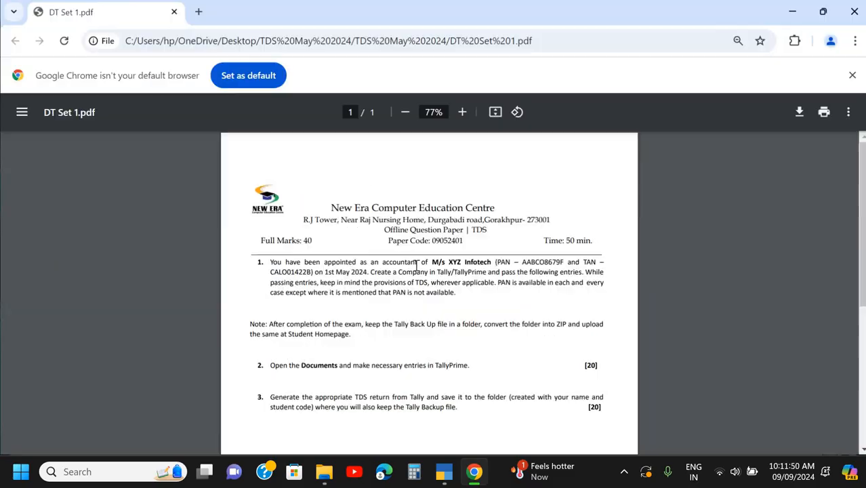
- Enlarge the DT Set 1 question paper and read through its instructions and three tasks
scroll(416, 264, up, 3)
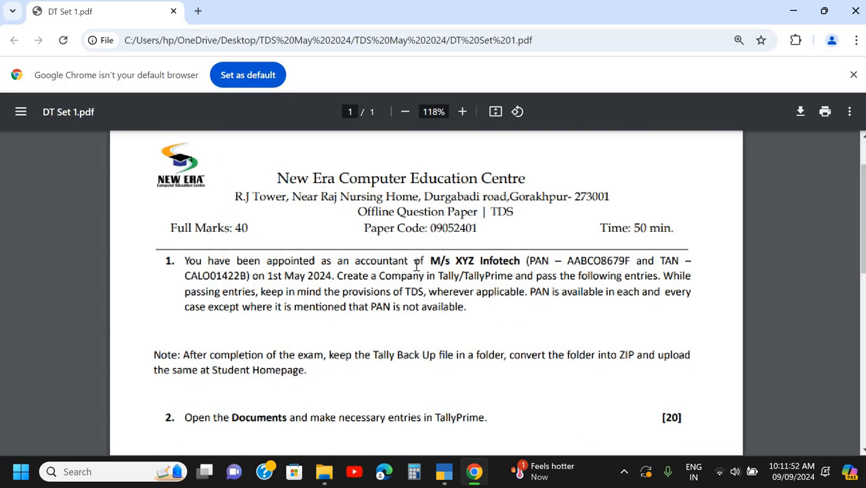
scroll(417, 264, down, 1)
scroll(416, 265, down, 1)
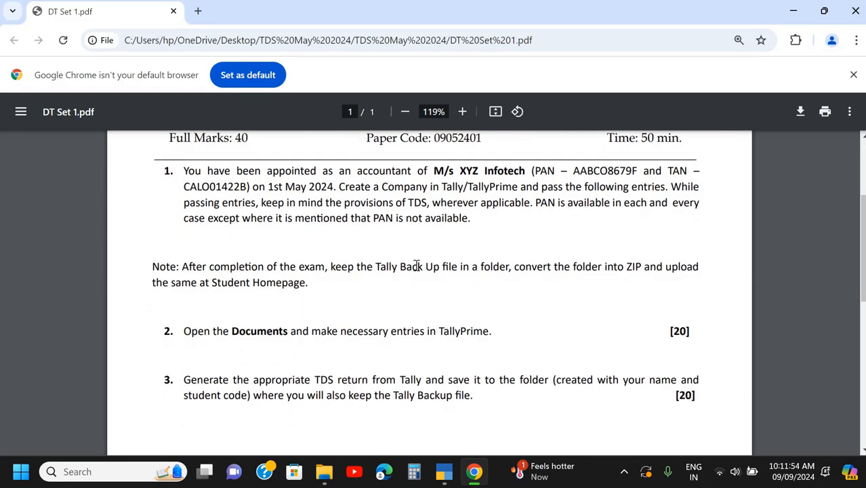
scroll(416, 265, down, 1)
scroll(418, 265, up, 1)
- Open Doc 1_Set 1.pdf from the TDS May 2024 folder in Google Chrome and view the enlarged cheque
key(alt+Tab)
right_click(311, 149)
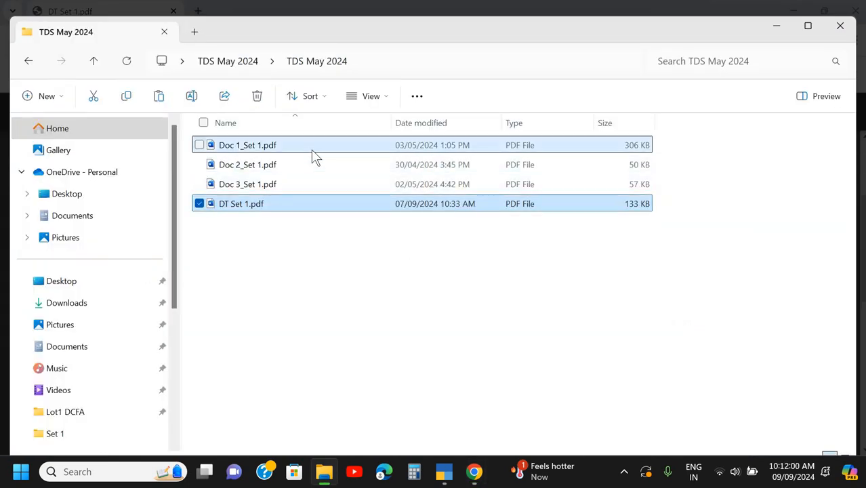
mouse_move(386, 223)
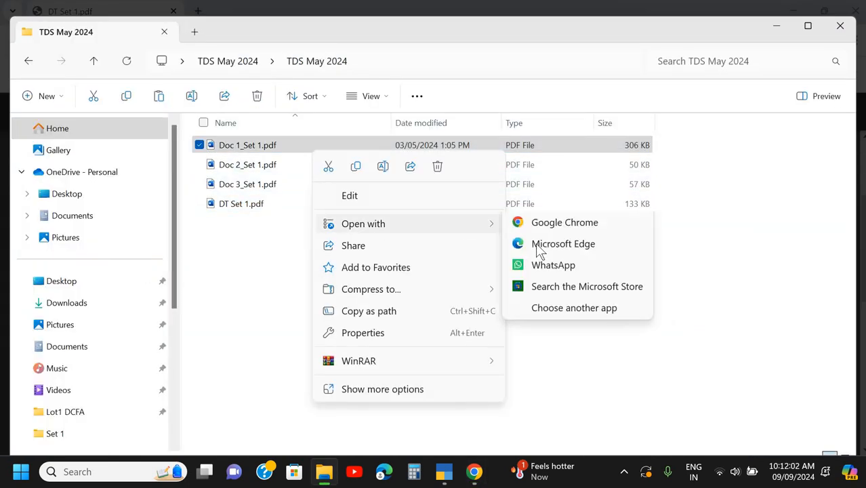
click(539, 250)
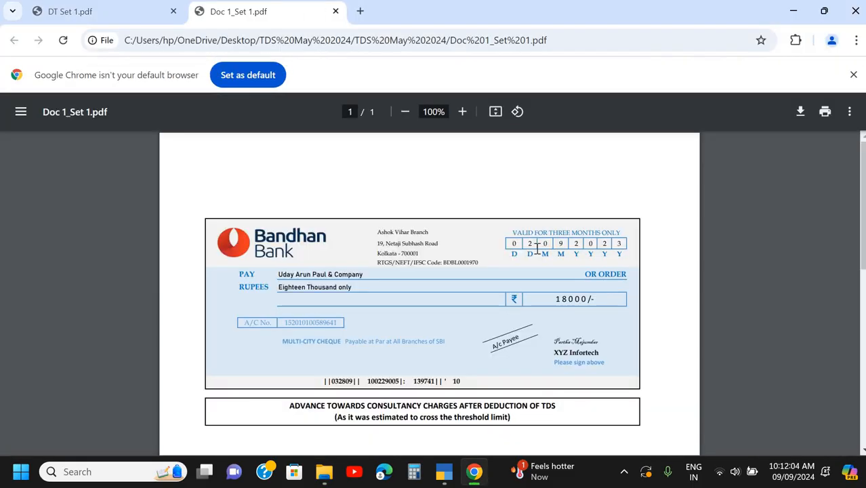
ctrl+scroll(536, 249, up, 2)
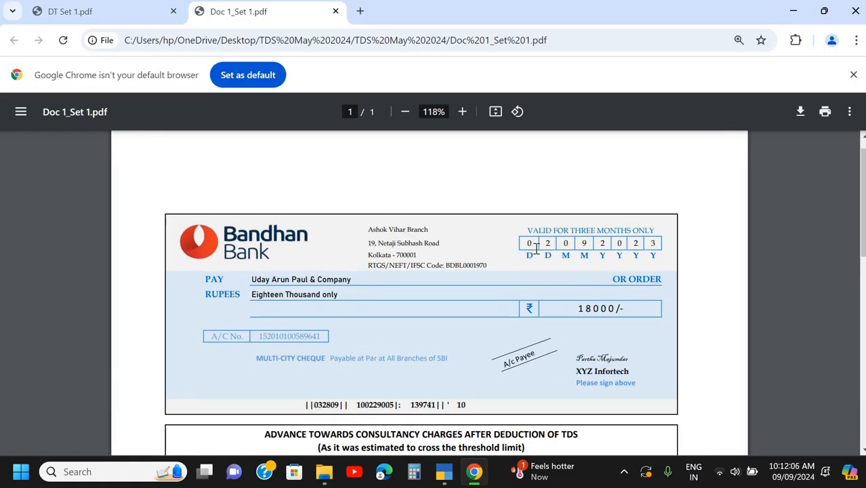
scroll(536, 250, down, 2)
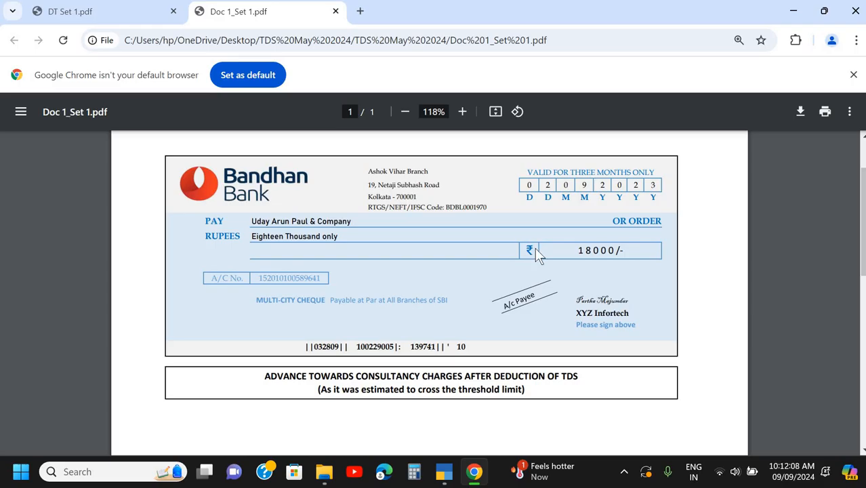
- Open Doc 2_Set 1.pdf from the TDS May 2024 folder in Google Chrome and view the enlarged consultancy fees bill
key(alt+Tab)
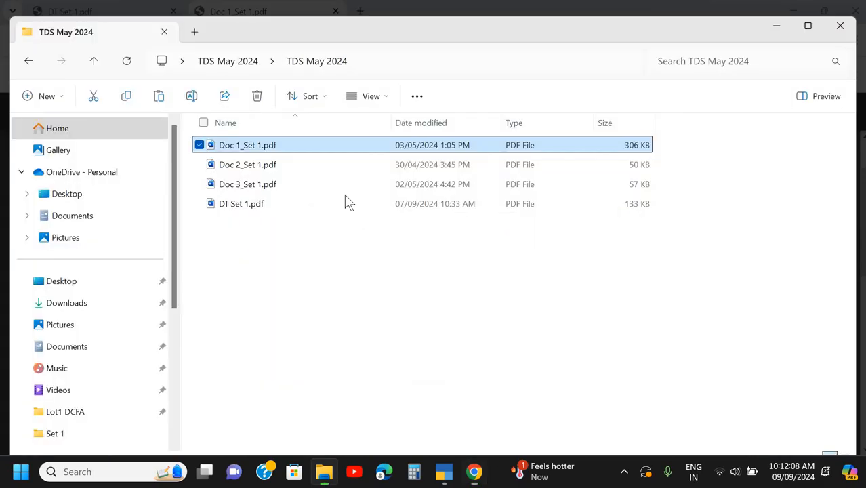
right_click(291, 174)
mouse_move(377, 235)
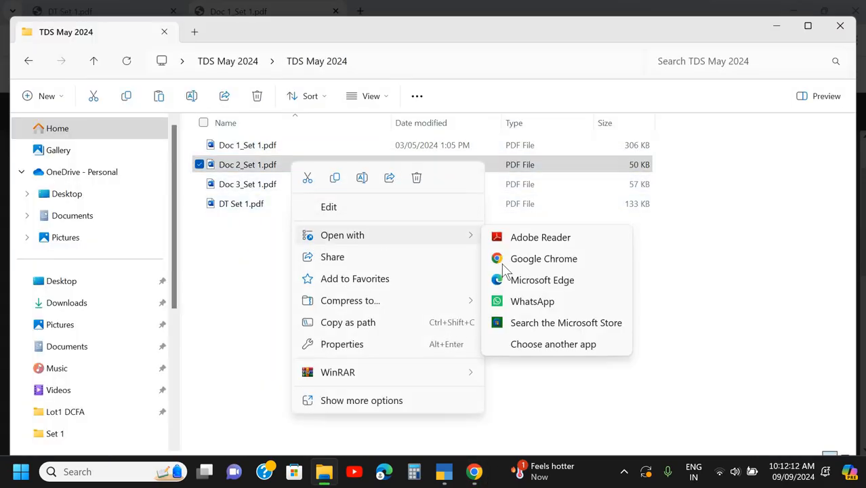
click(507, 259)
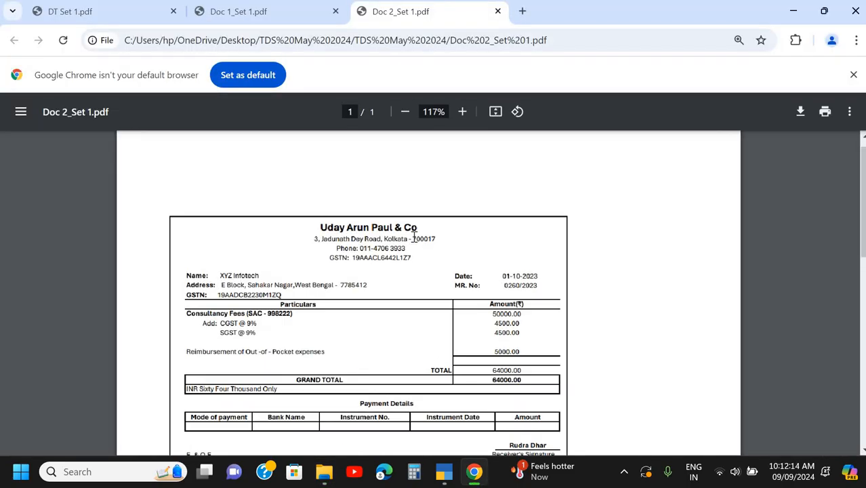
ctrl+scroll(414, 237, up, 1)
scroll(415, 237, down, 1)
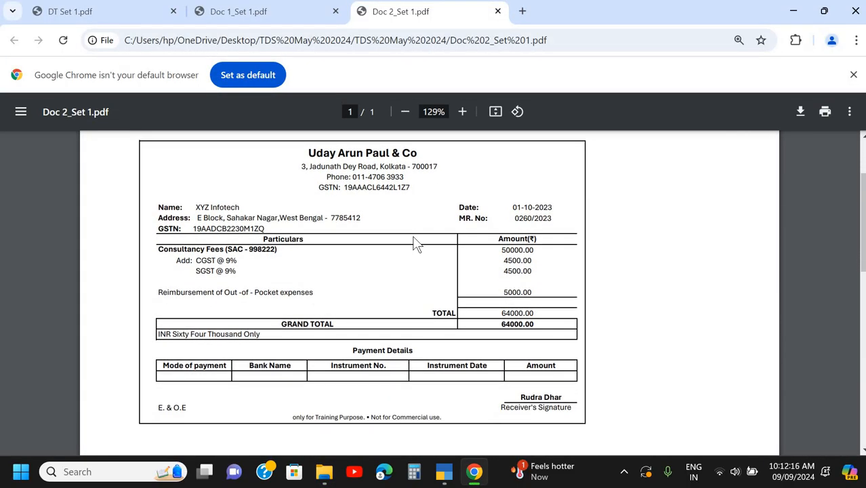
- Open Doc 3_Set 1.pdf from the TDS May 2024 folder in Google Chrome and view the enlarged security services bill
key(alt+Tab)
right_click(330, 187)
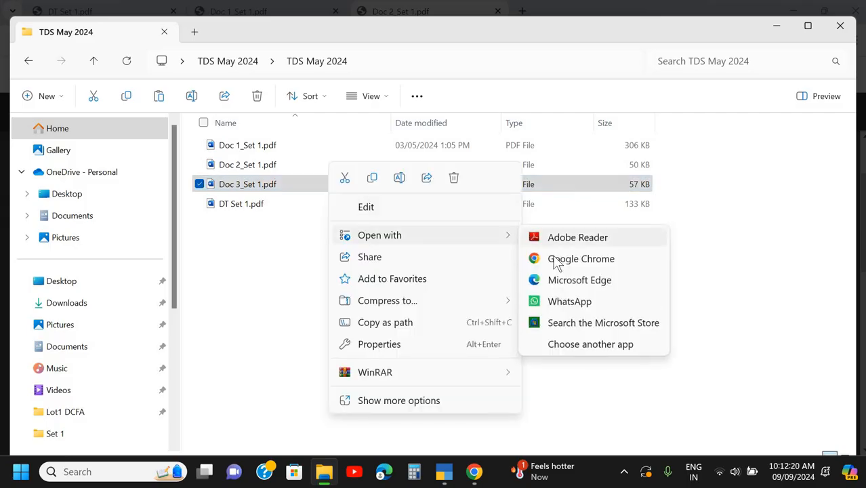
click(567, 257)
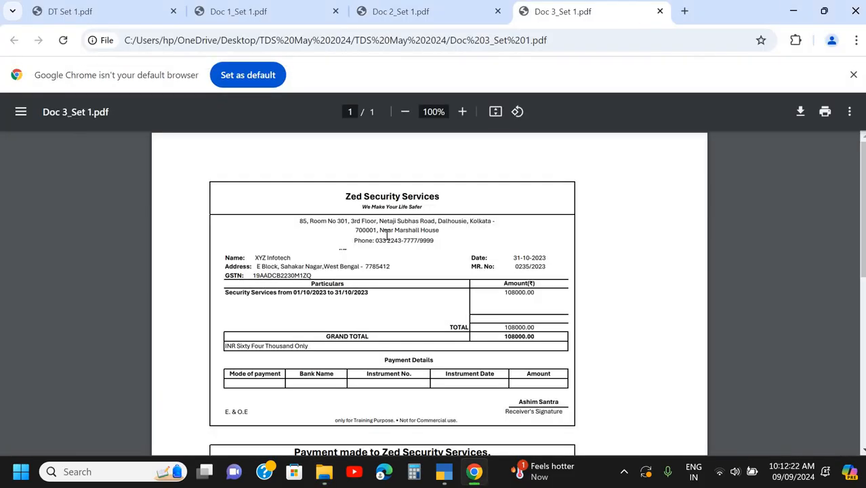
scroll(387, 234, up, 3)
scroll(387, 235, down, 1)
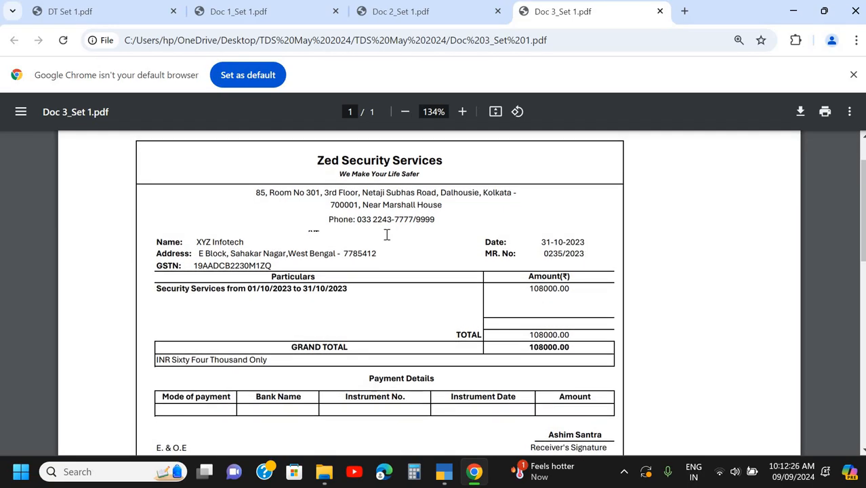
scroll(387, 234, down, 1)
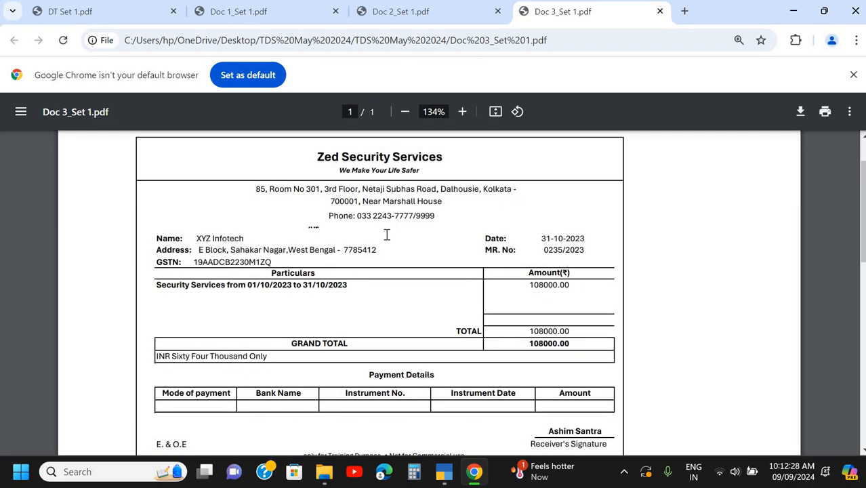
- Switch to TallyPrime to look at its Gateway of Tally screen, and return to the documents in Google Chrome
key(alt+Tab)
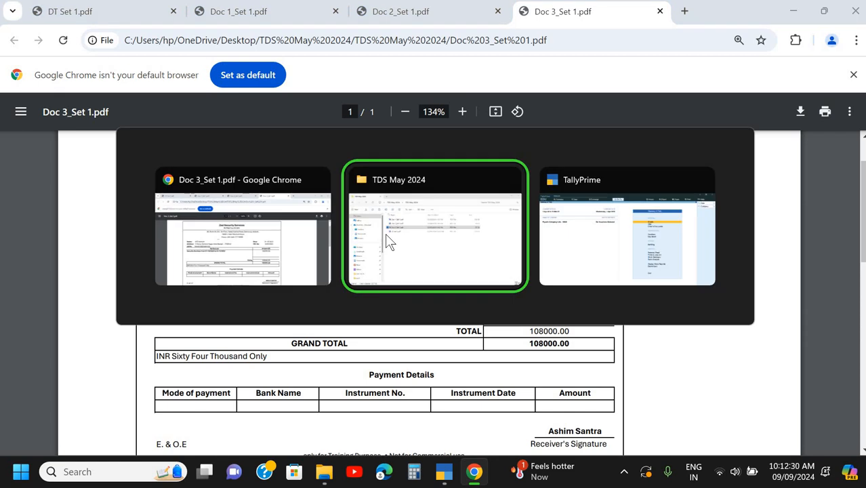
key(alt+Tab)
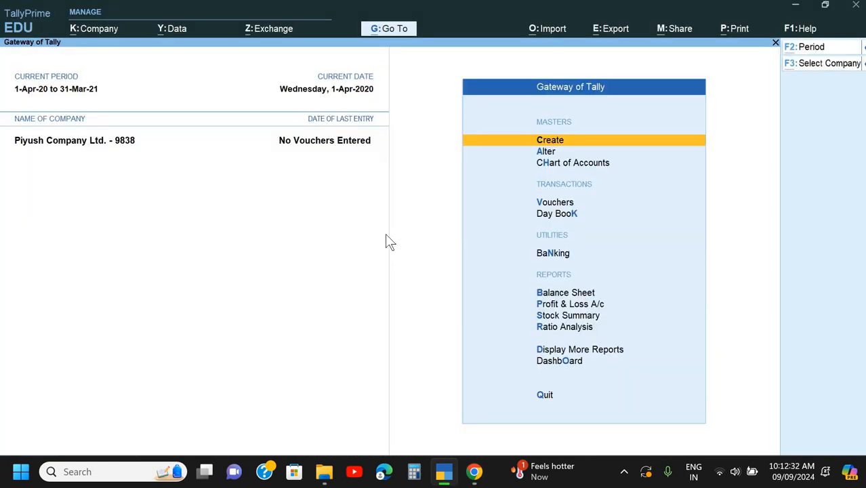
key(alt+Tab)
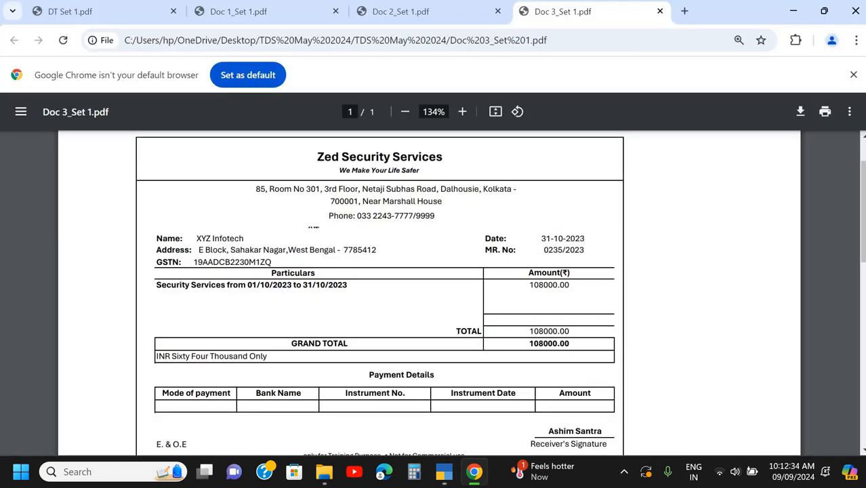
- Review the company creation, entry, backup and TDS return instructions in DT Set 1.pdf
click(124, 12)
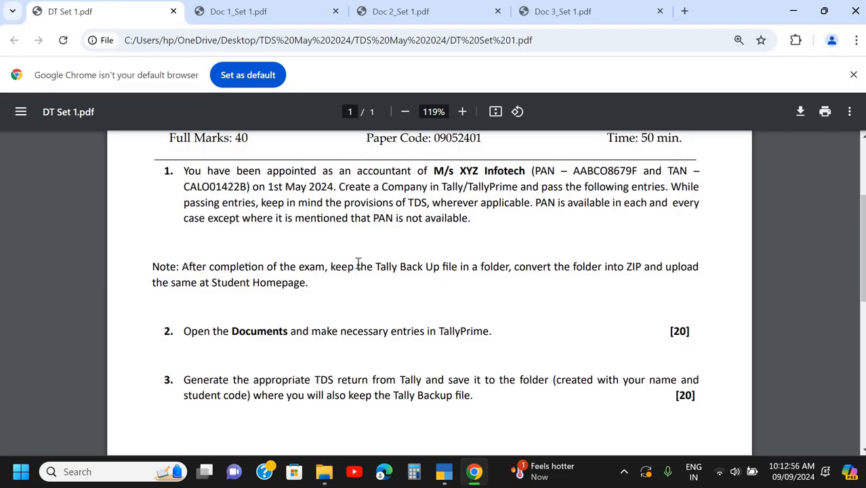
scroll(307, 292, down, 1)
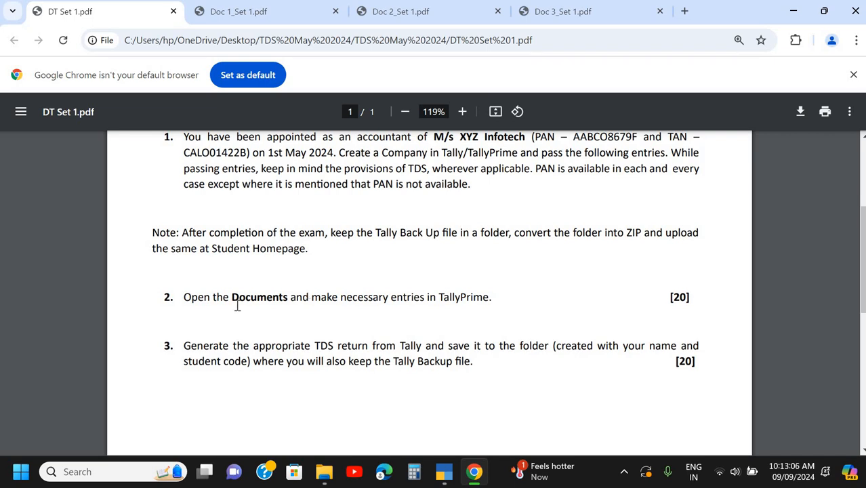
scroll(223, 307, down, 1)
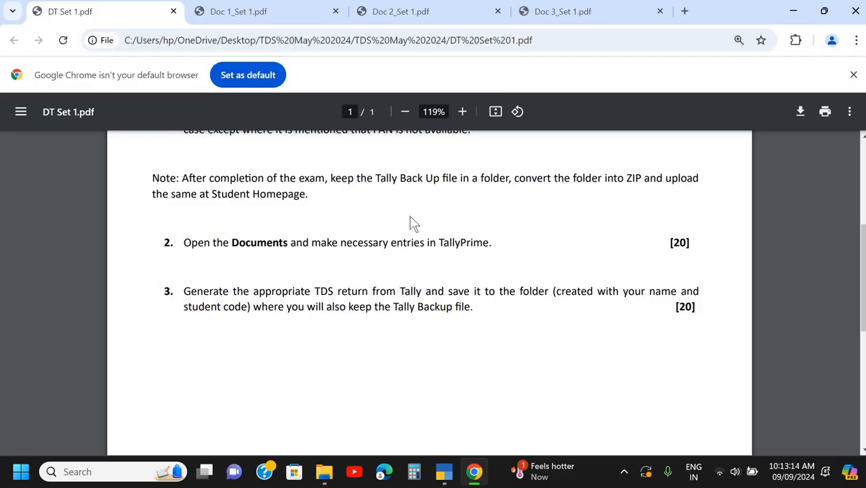
scroll(413, 224, down, 1)
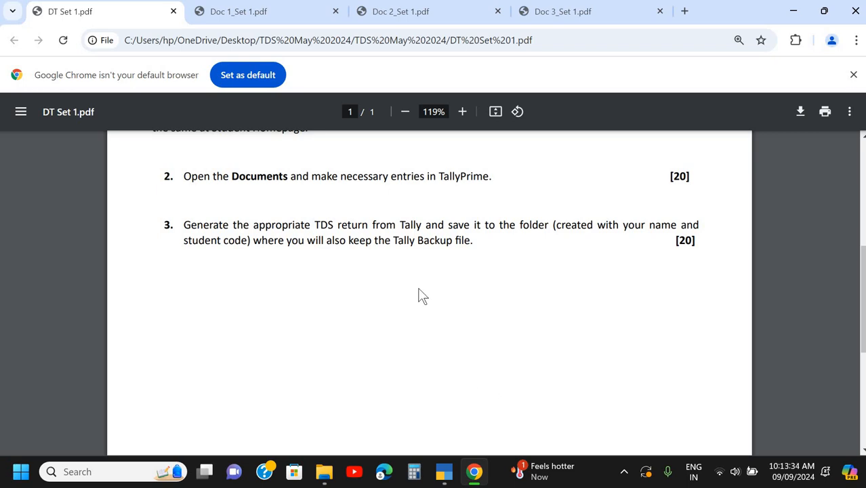
- Switch to TallyPrime and shut the currently loaded company
scroll(419, 296, up, 3)
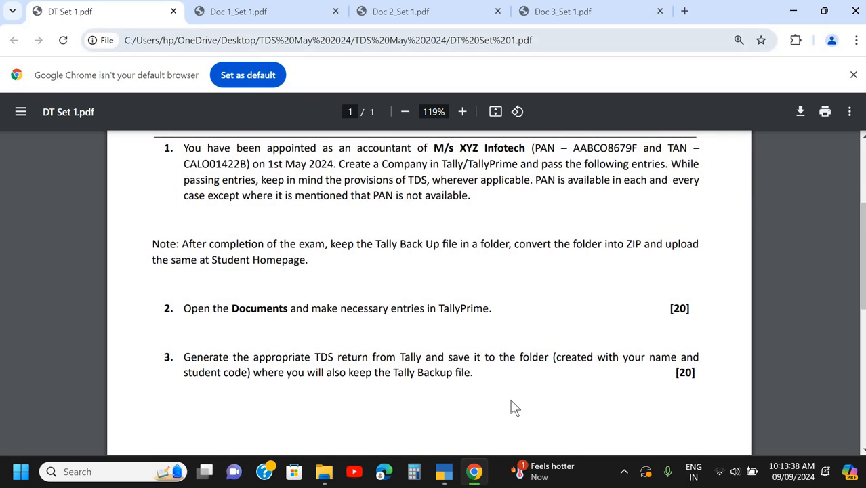
click(444, 478)
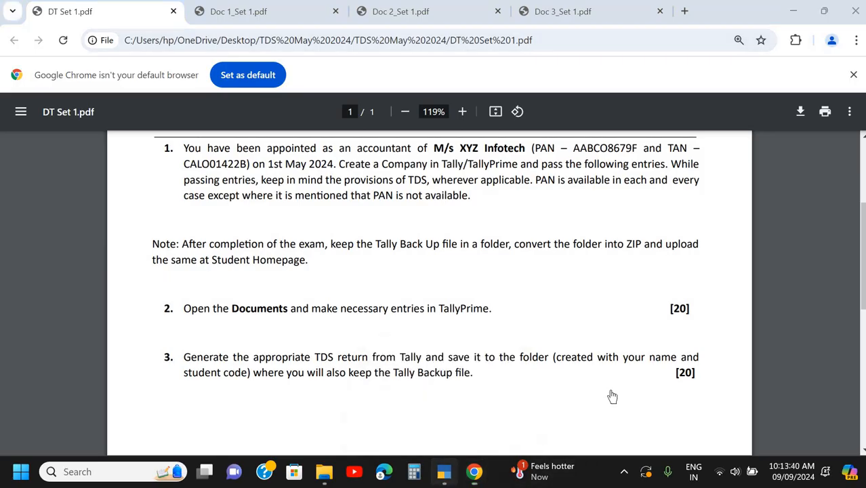
key(alt+k)
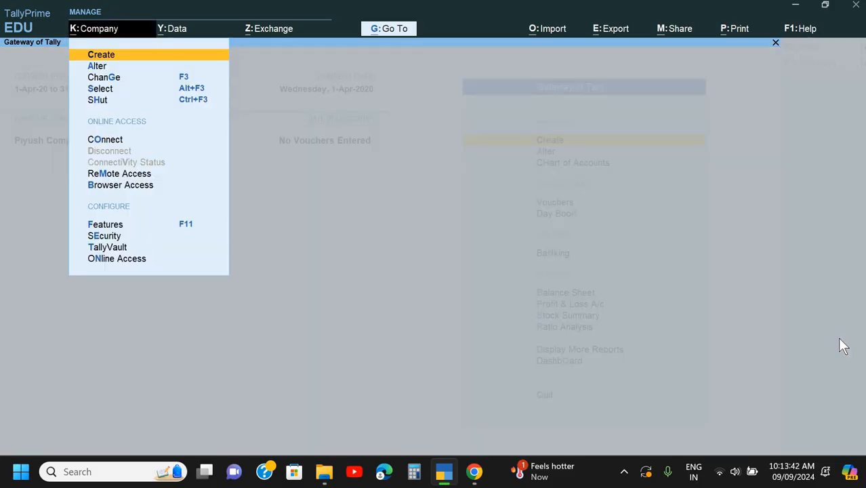
key(Down)
key(Down)
key(Down)
key(Down)
key(Return)
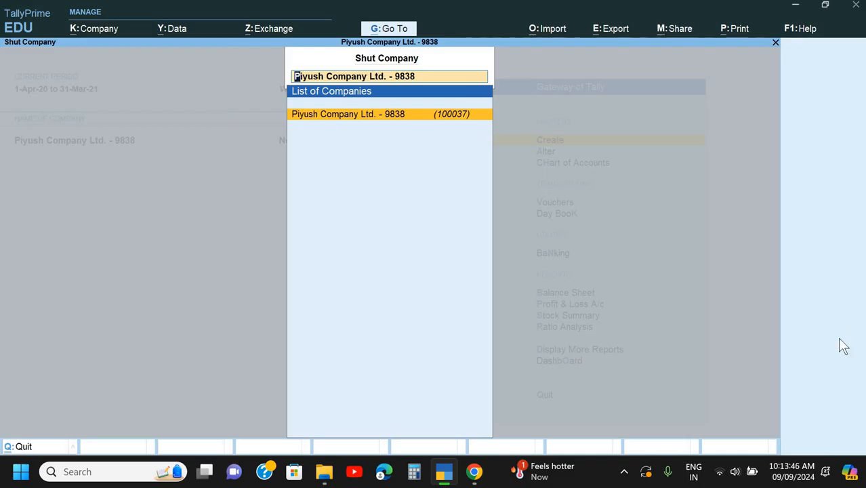
key(Return)
key(super+d)
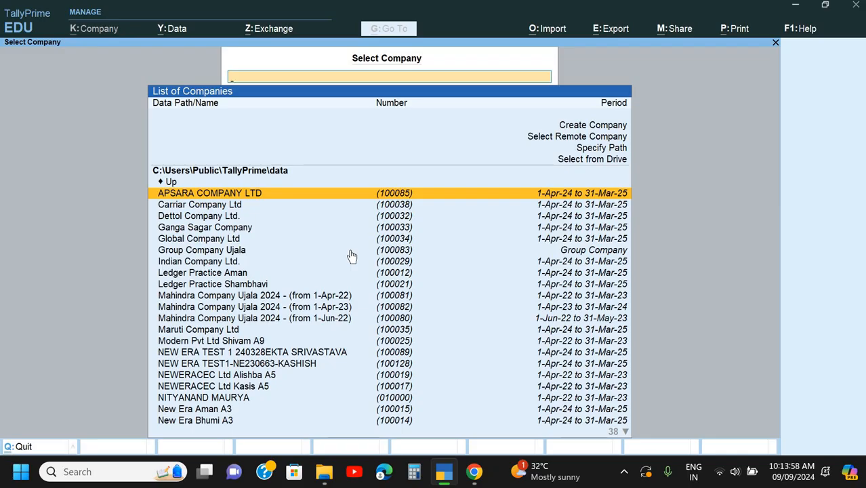
- Start creating a new company from the list of companies
key(Up)
key(Up)
key(Up)
key(Up)
key(Up)
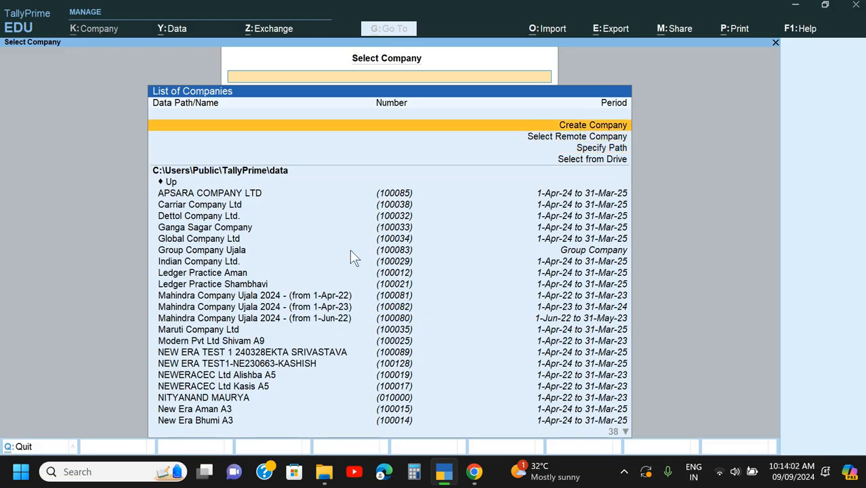
key(Return)
- Set the company data path to the TDS May 2024 folder on the Desktop
key(BackSpace)
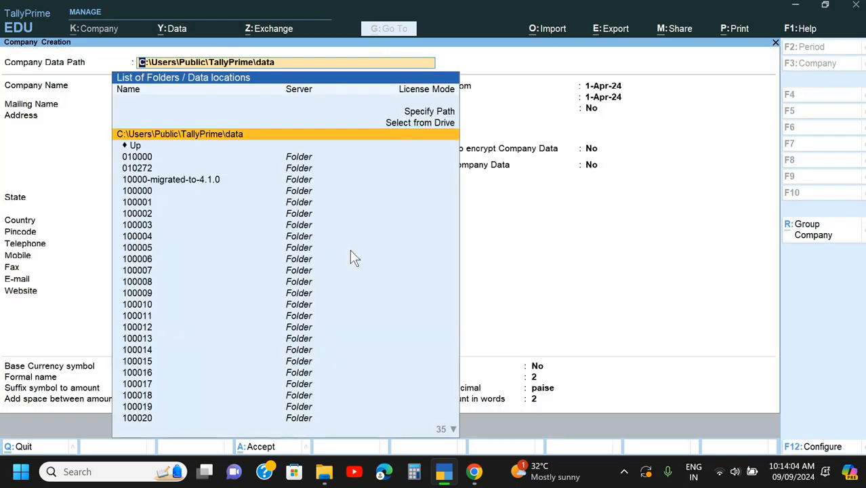
key(Up)
key(Return)
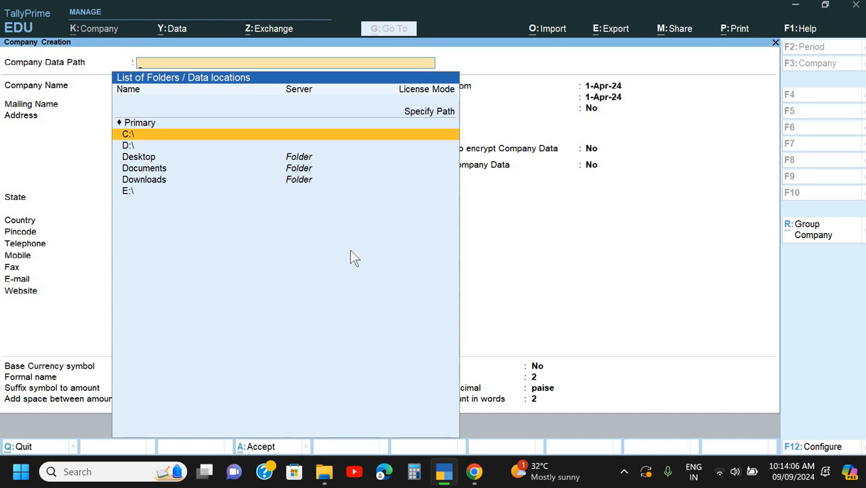
key(Down)
key(Down)
key(Return)
key(Down)
key(Down)
key(Down)
key(Down)
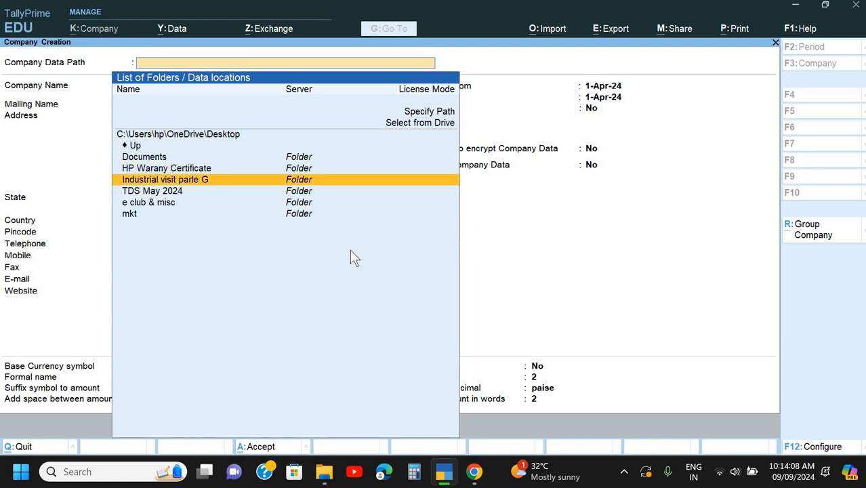
key(Down)
key(Return)
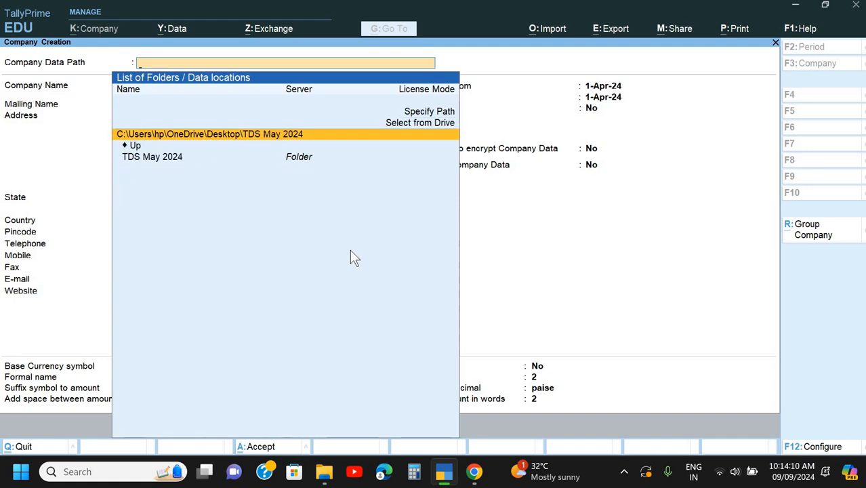
key(Return)
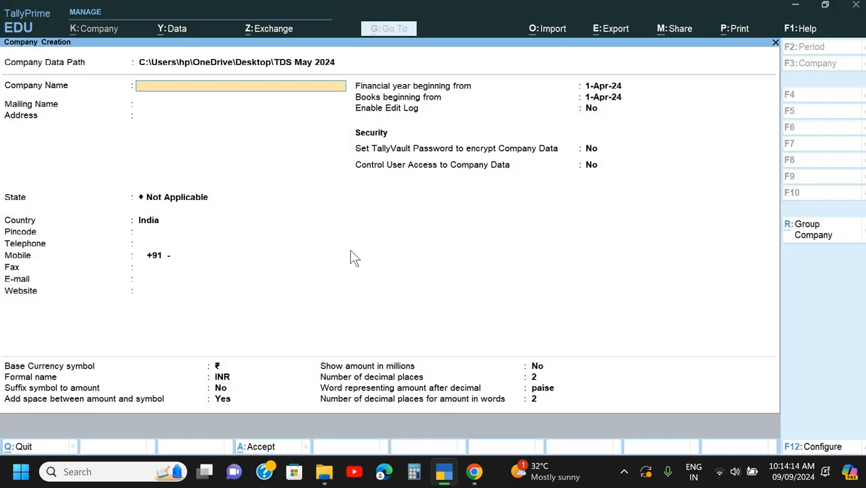
- Copy the name M/s XYZ Infotech from DT Set 1.pdf in Google Chrome into TallyPrime's company name and keep it as the mailing name
key(alt+Tab)
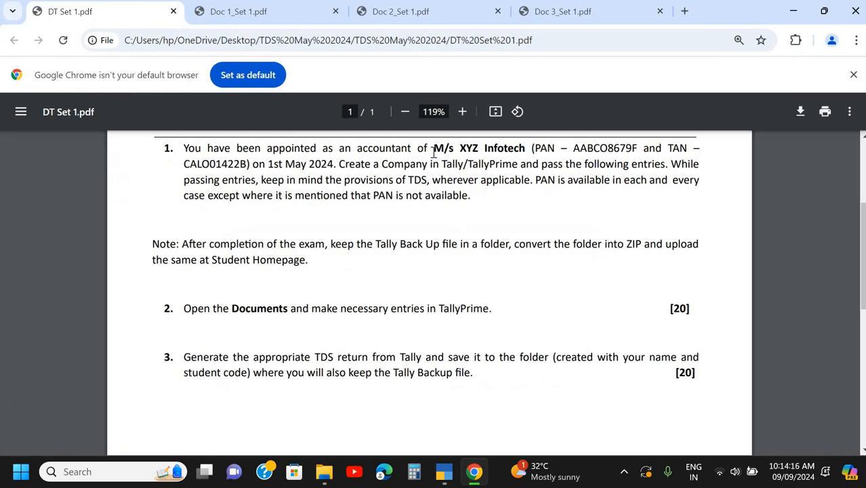
drag(433, 149, 527, 155)
key(ctrl+c)
key(alt+Tab)
key(ctrl+alt+v)
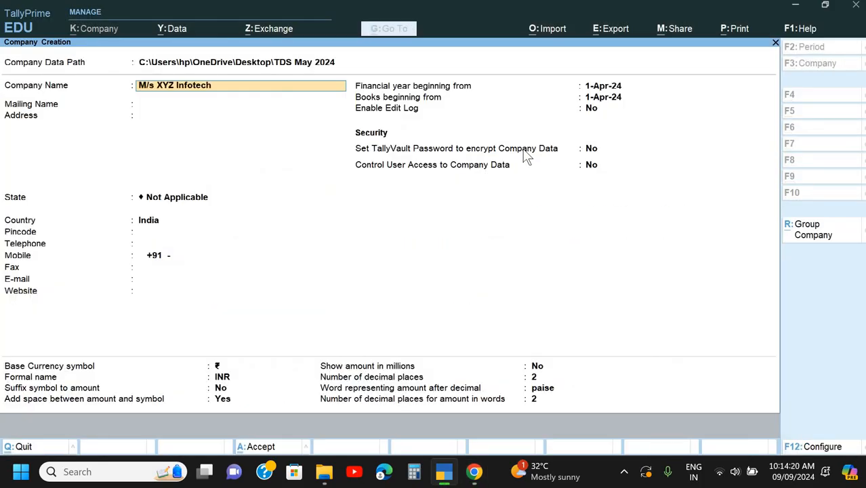
key(Return)
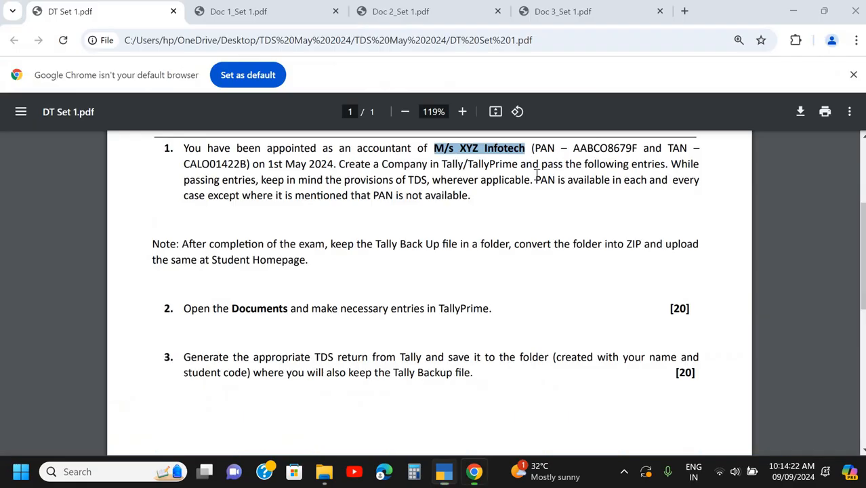
key(alt+Tab)
- Set the company's state to West Bengal, leaving the address and contact details blank
key(alt+Tab)
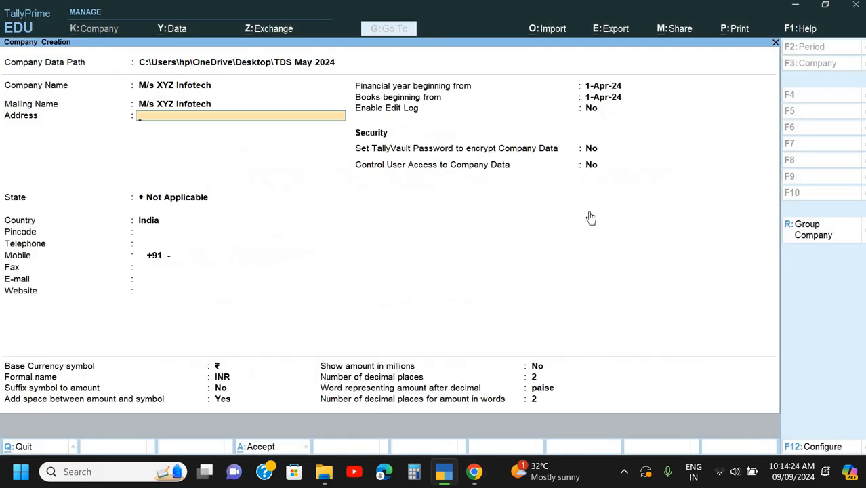
key(Return)
key(alt+Tab)
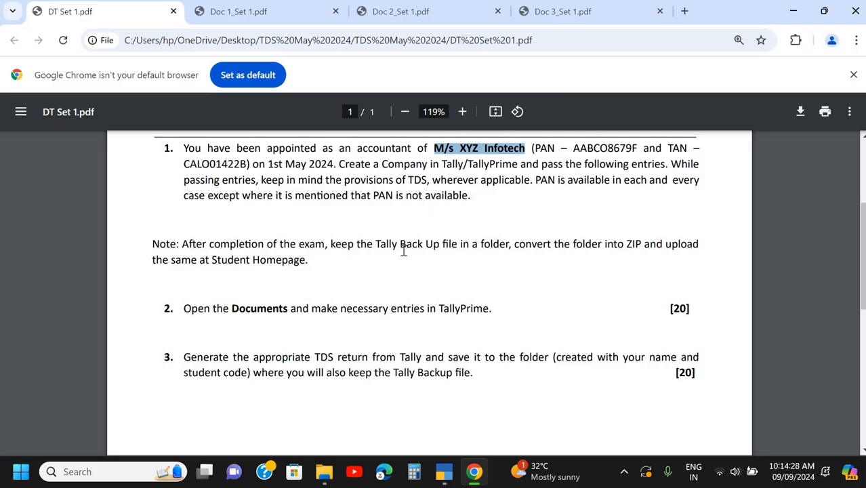
scroll(378, 270, down, 2)
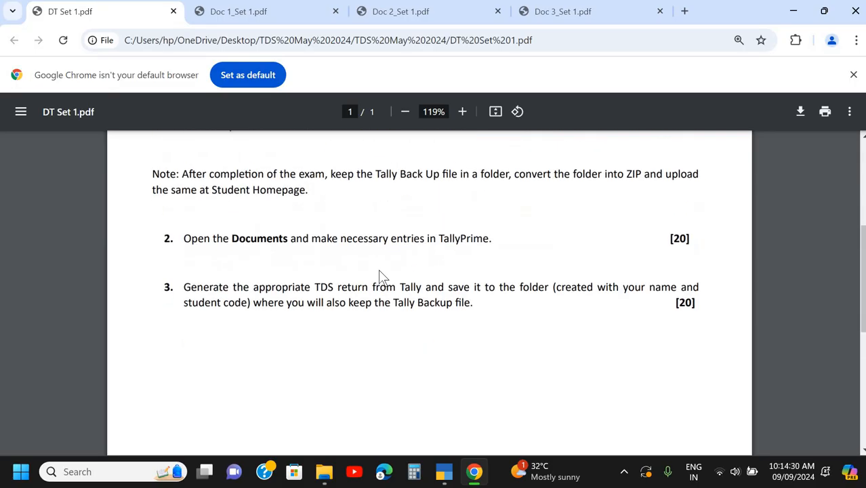
key(alt+Tab)
text(we)
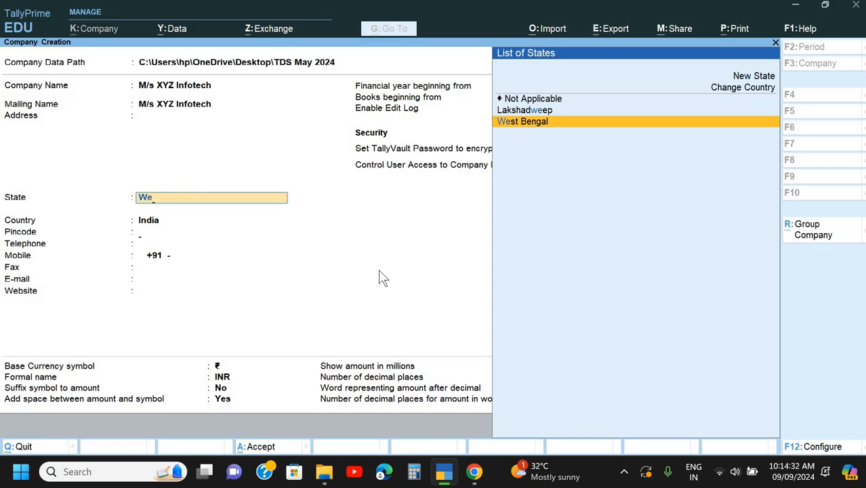
key(Return)
key(Return)
key(Return)
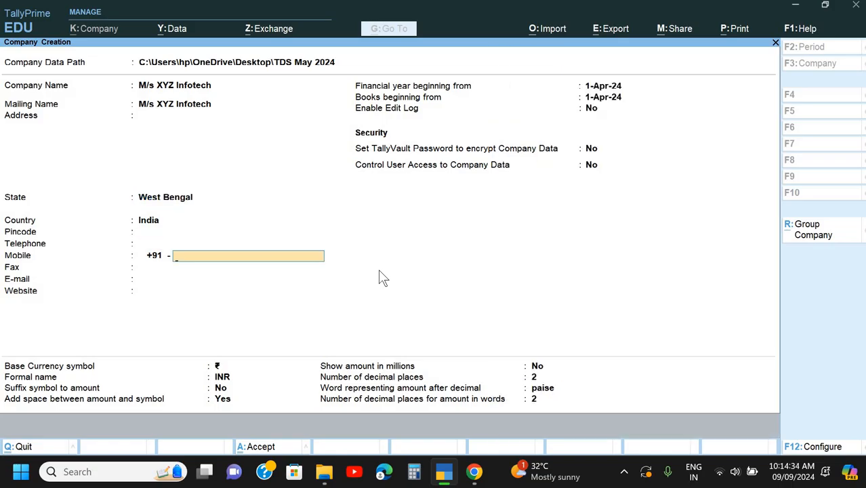
key(Return)
key(Return)
key(Return)
key(Return)
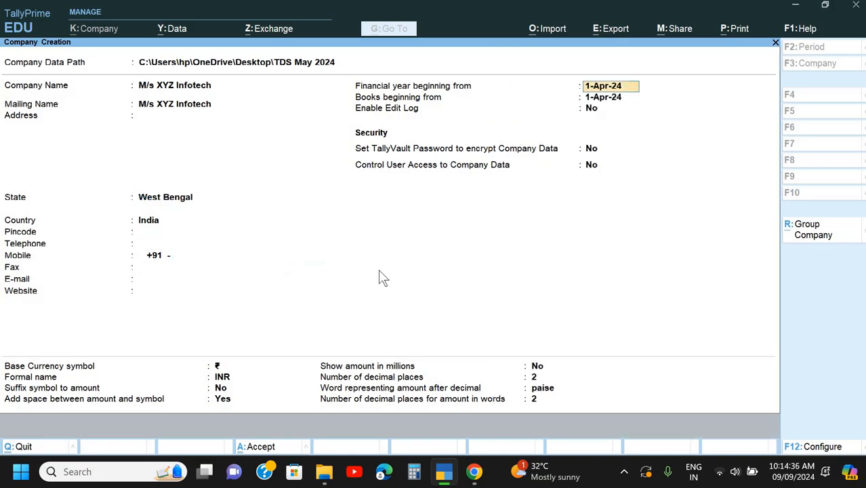
- Check the cheque date in Doc 1_Set 1.pdf in Google Chrome and set TallyPrime's financial year beginning to 1-Apr-23
key(alt+Tab)
scroll(333, 266, down, 1)
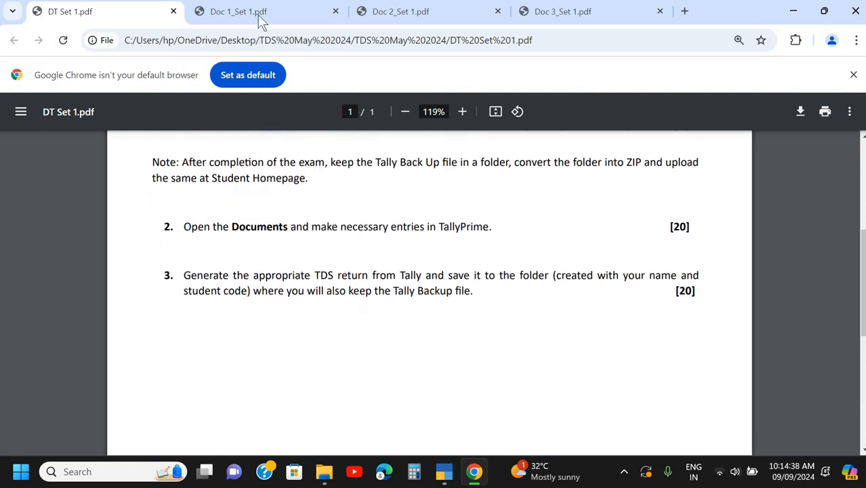
key(ctrl+Tab)
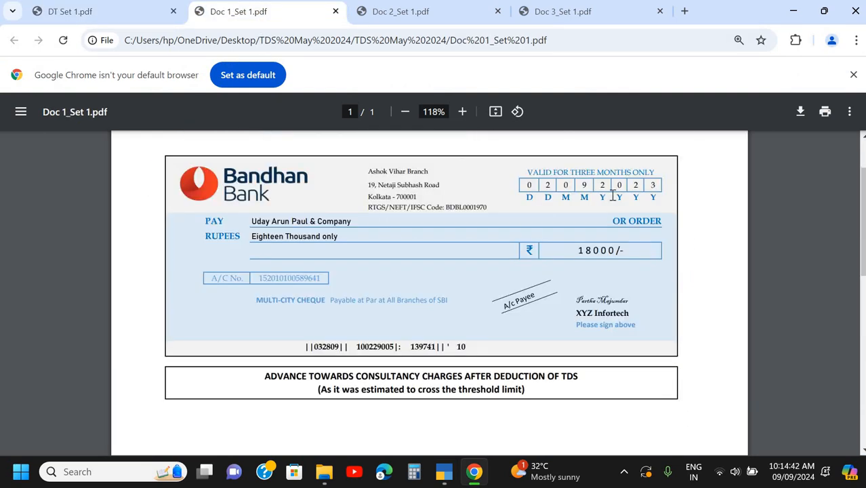
key(alt+Tab)
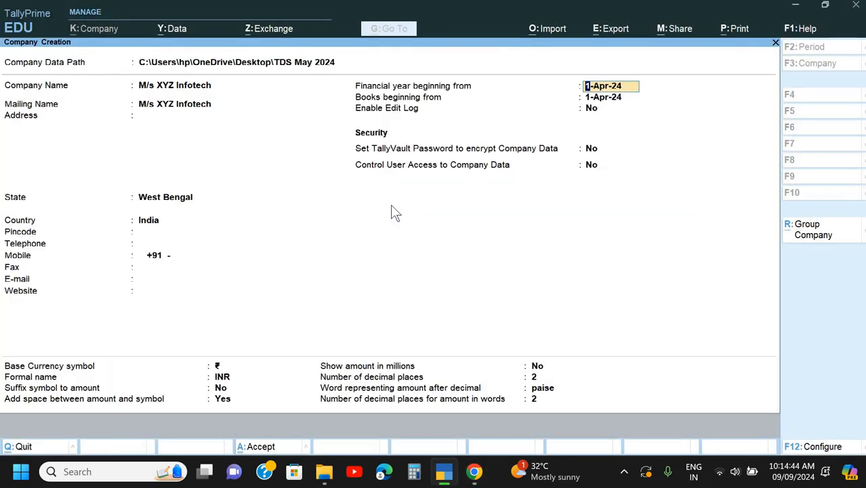
text(1-4-23)
key(Return)
- Switch to Google Chrome and compare the dates in DT Set 1.pdf, the Doc 1 cheque and the Doc 2 and Doc 3 bills
key(alt+Tab)
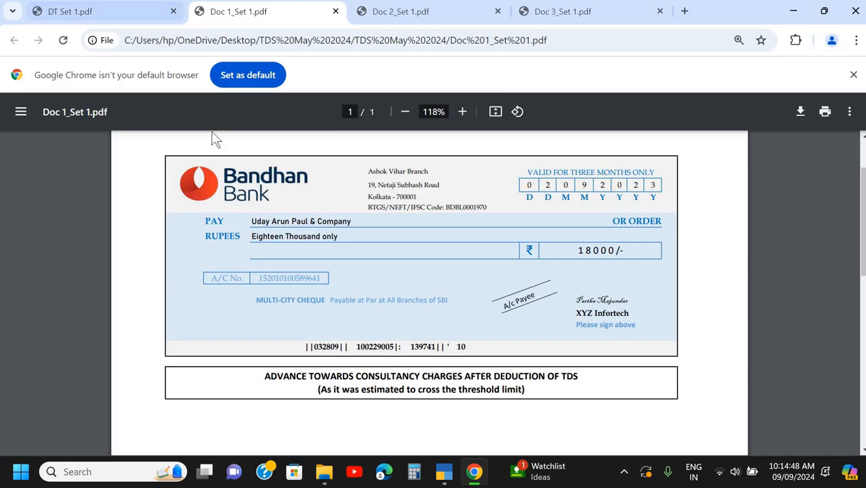
key(ctrl+shift+Tab)
scroll(232, 178, up, 2)
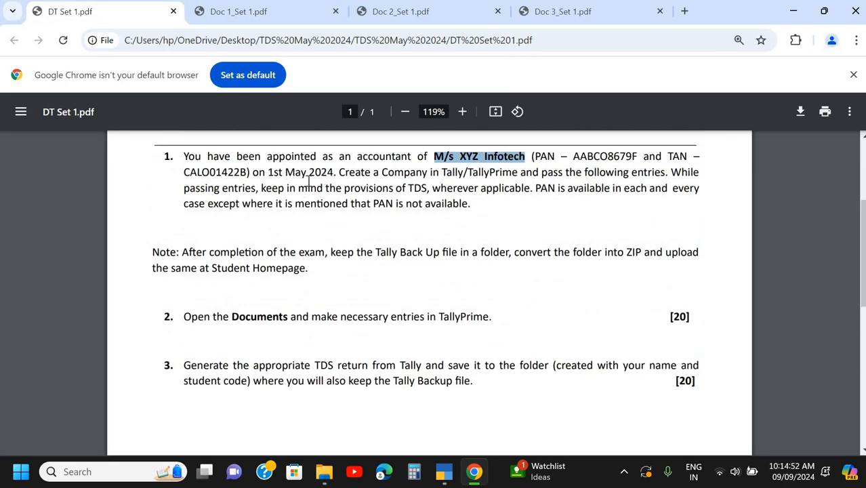
click(283, 12)
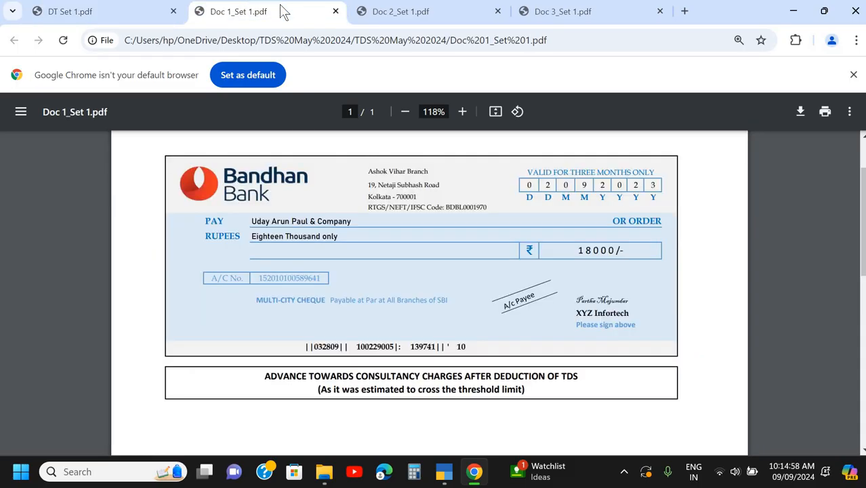
click(425, 11)
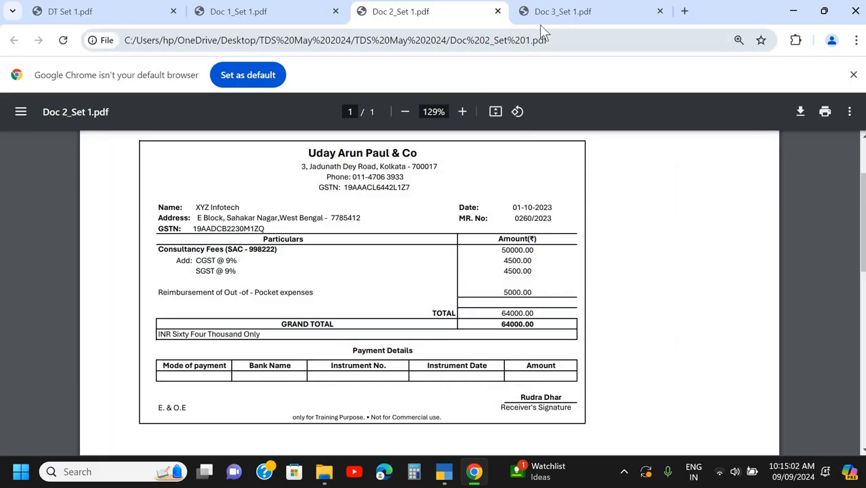
click(546, 15)
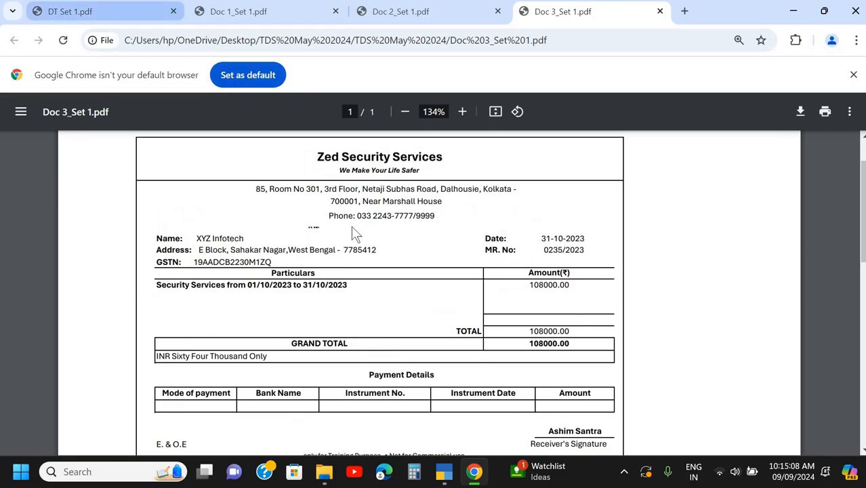
key(ctrl+1)
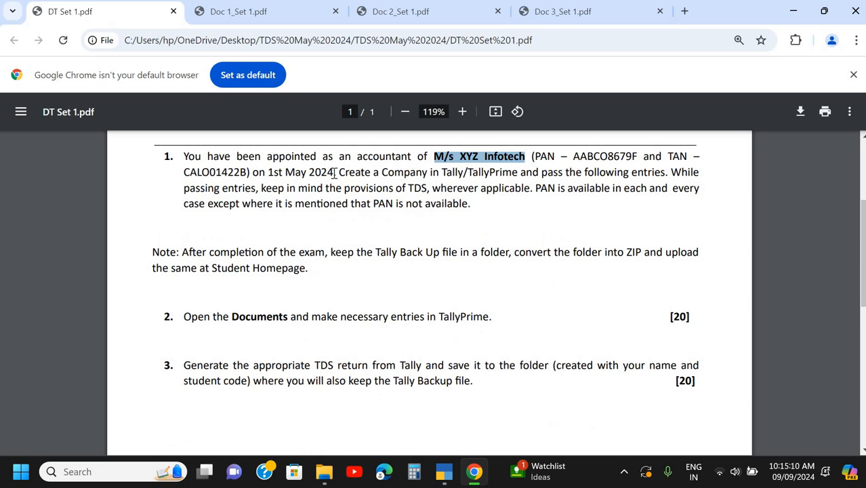
click(334, 172)
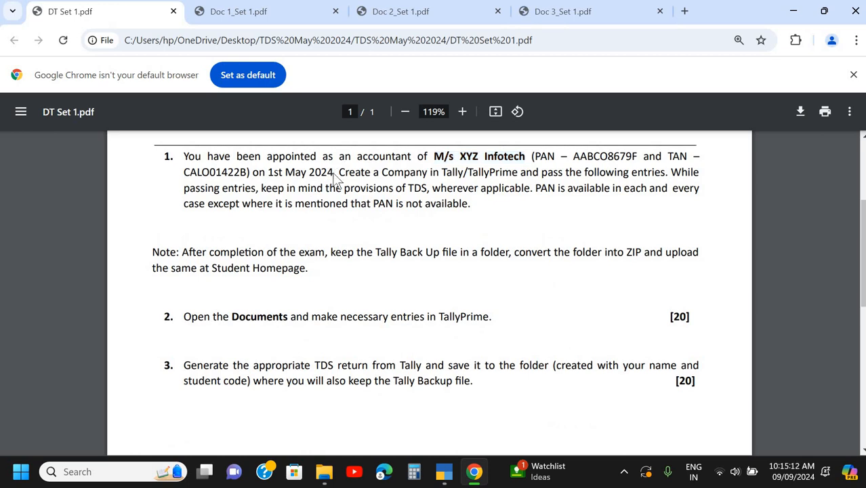
- Return to TallyPrime, keep the books beginning from 1-Apr-23 with the default security settings, and save the company
key(alt+Tab)
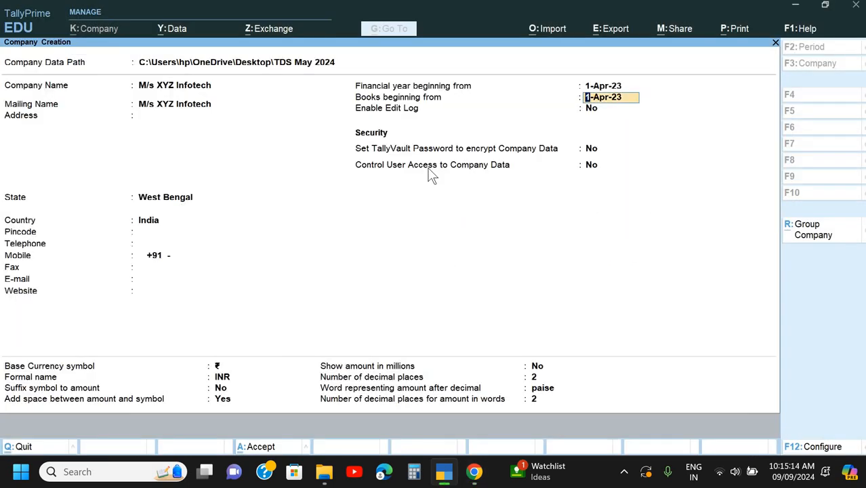
key(Return)
key(Return)
key(Return)
key(Return)
key(ctrl)
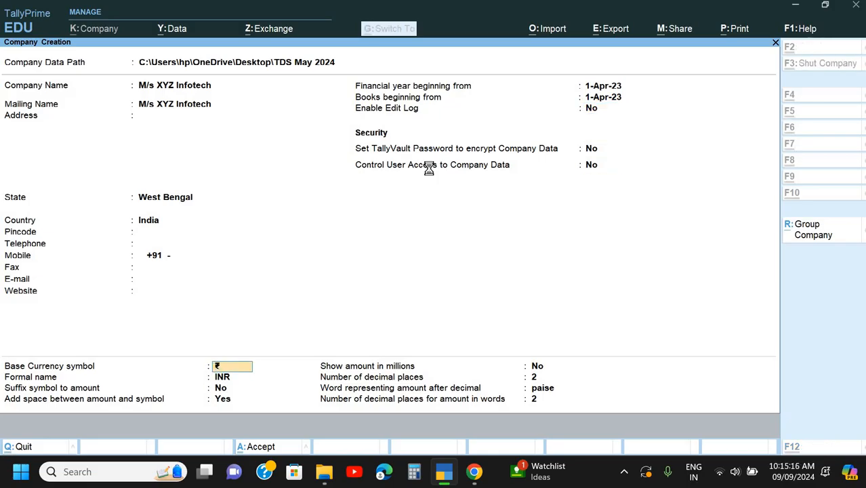
key(ctrl+a)
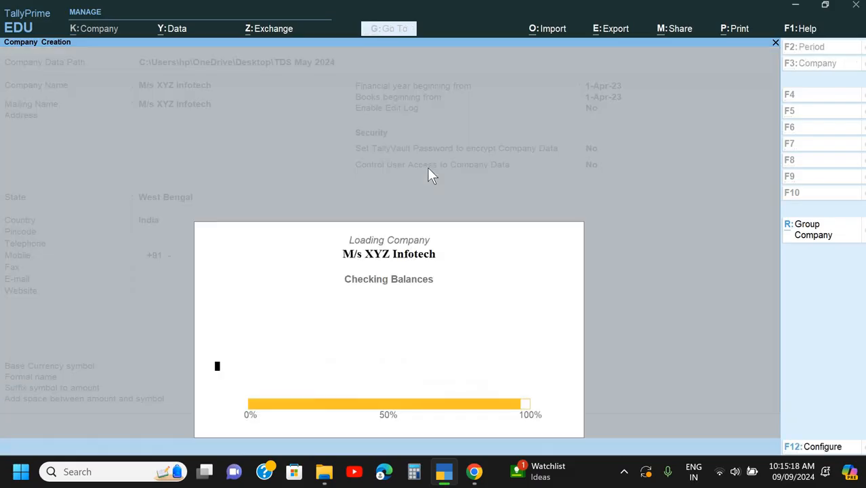
- Keep the default accounting and inventory features, disable Goods and Services Tax (GST) and enable Tax Deducted at Source (TDS)
key(Return)
key(Return)
key(Return)
key(Return)
key(Return)
key(Return)
key(Return)
key(Return)
key(Return)
key(Return)
key(Return)
key(Return)
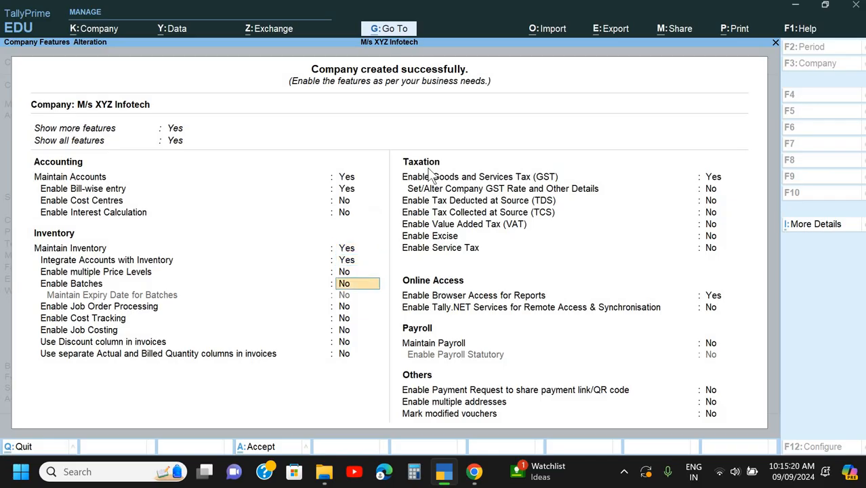
key(Return)
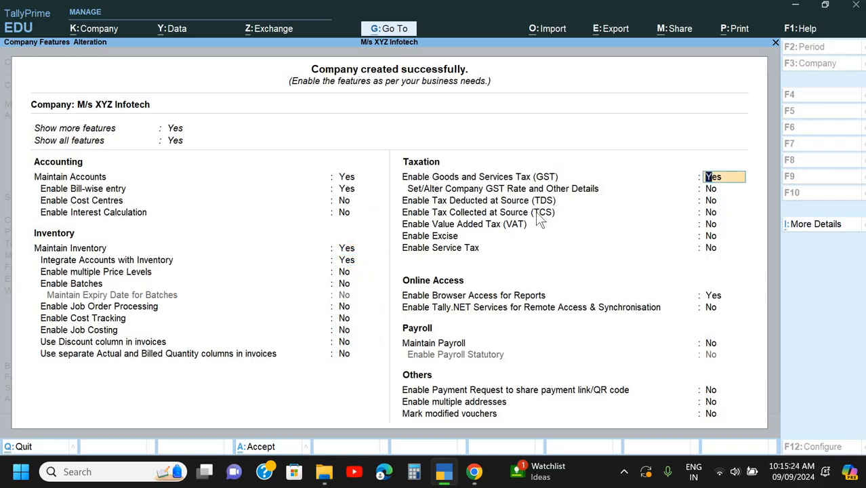
key(alt+Tab)
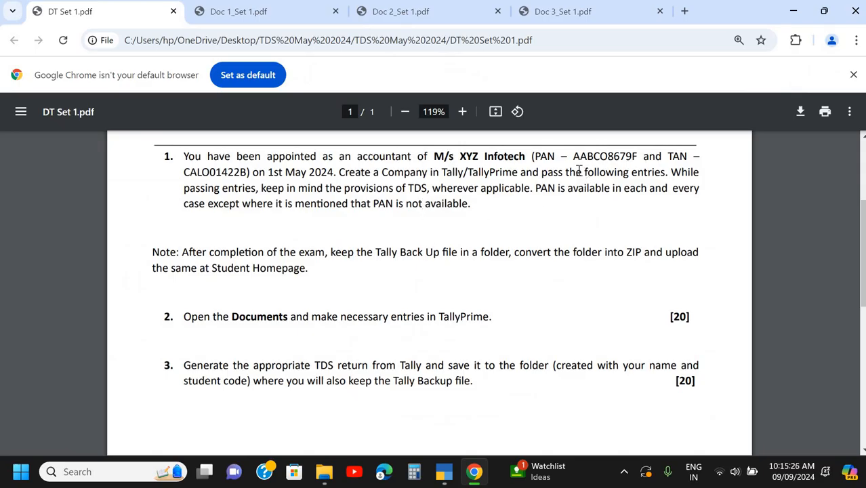
key(alt+Tab)
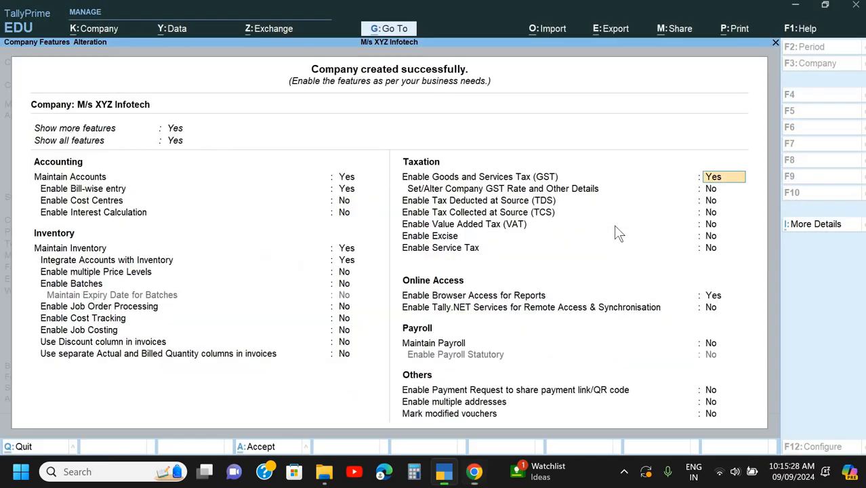
text(n)
key(Return)
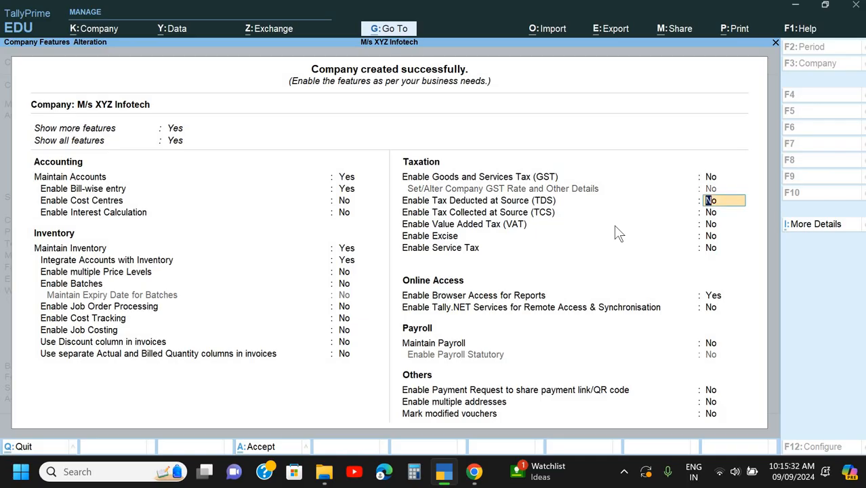
text(y)
key(Return)
key(Return)
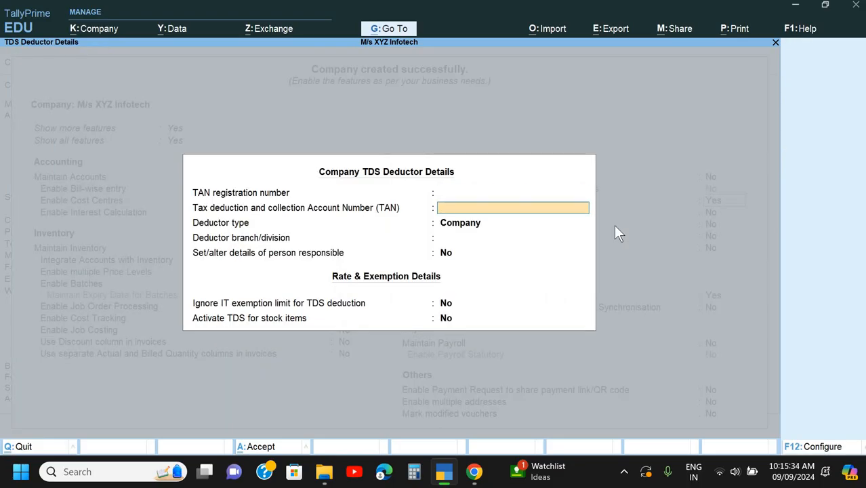
- Copy the company's TAN from DT Set 1.pdf in Google Chrome and paste it into TallyPrime's TDS deductor details
key(alt+Tab)
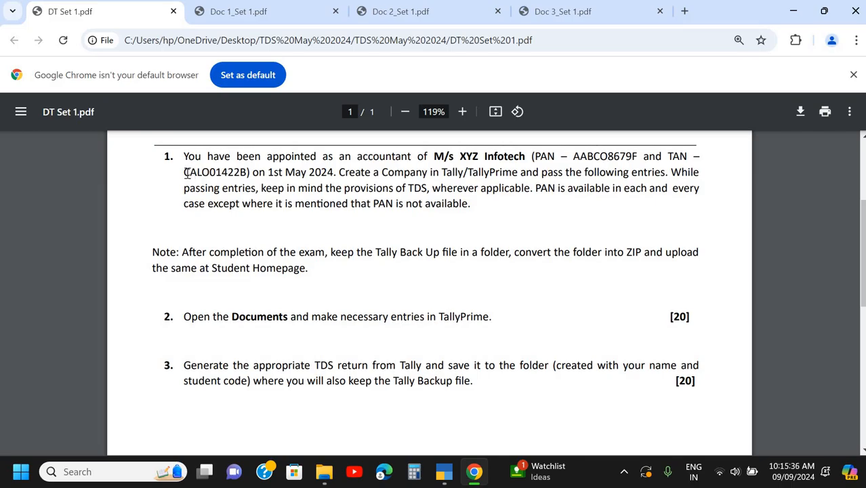
drag(184, 173, 250, 176)
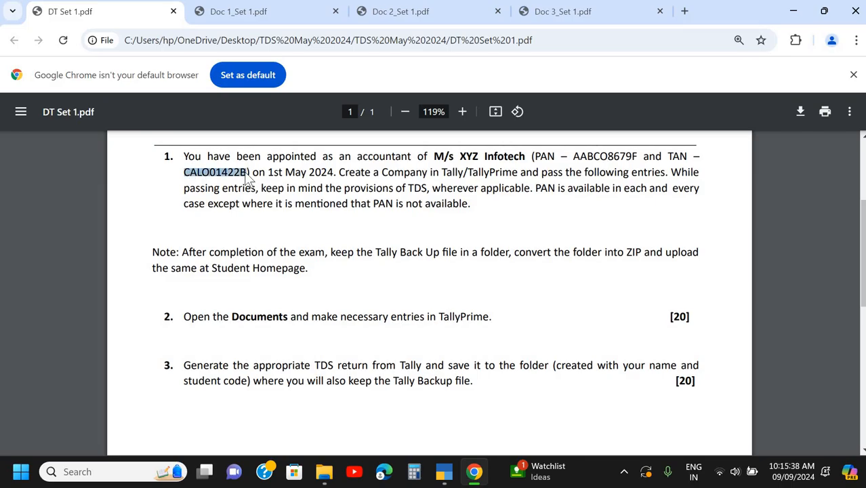
key(ctrl+c)
key(alt+Tab)
key(ctrl+v)
key(Return)
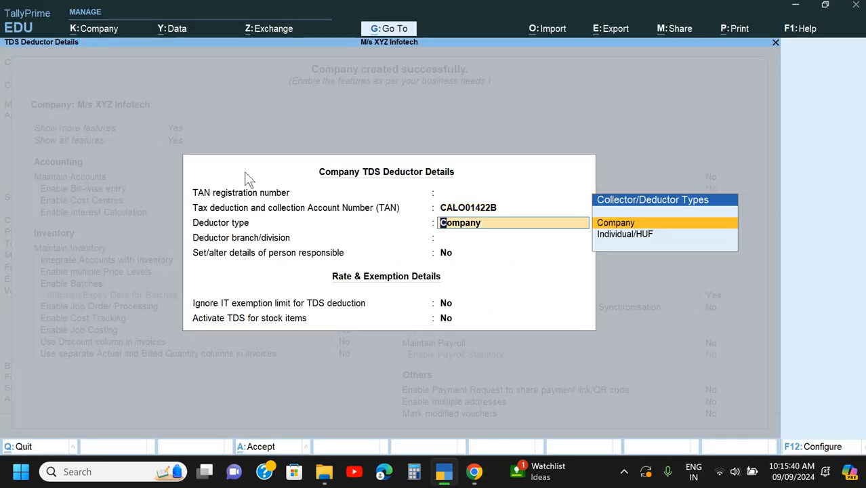
- Keep the deductor type Company, set the deductor branch to Kolkata, leave the remaining TDS options at No, and save the company features
key(Return)
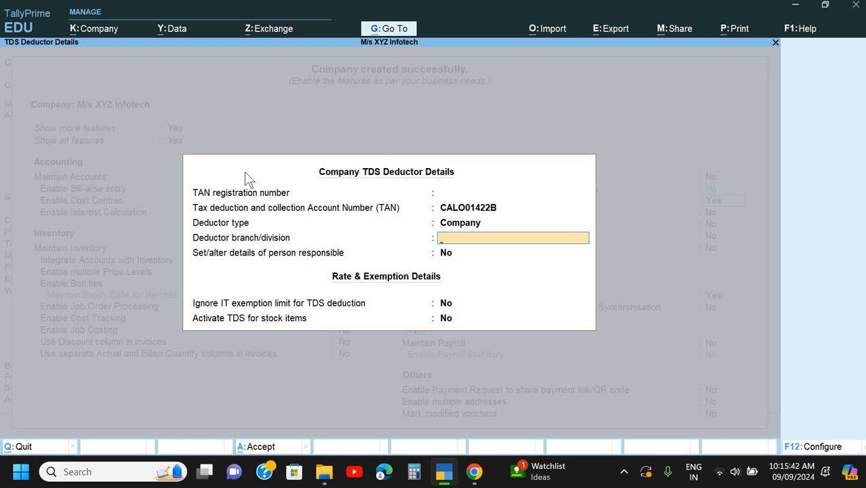
text(Kolkata)
key(Return)
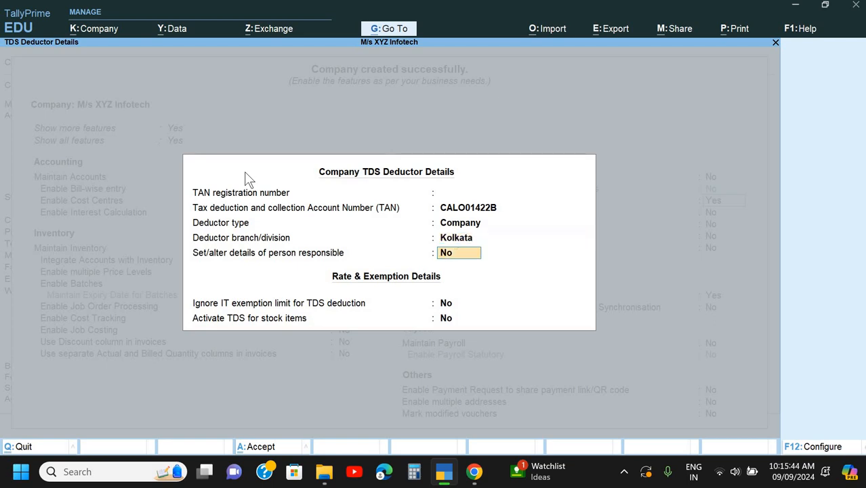
key(Return)
key(Return)
key(Return)
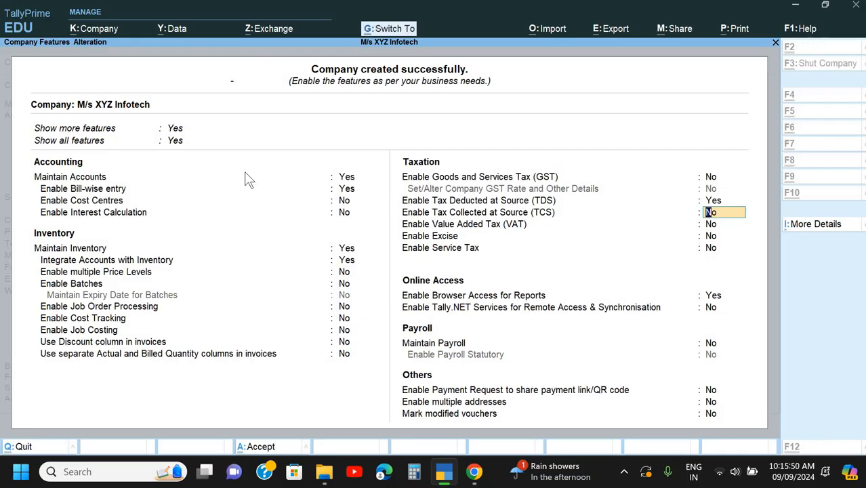
key(ctrl+a)
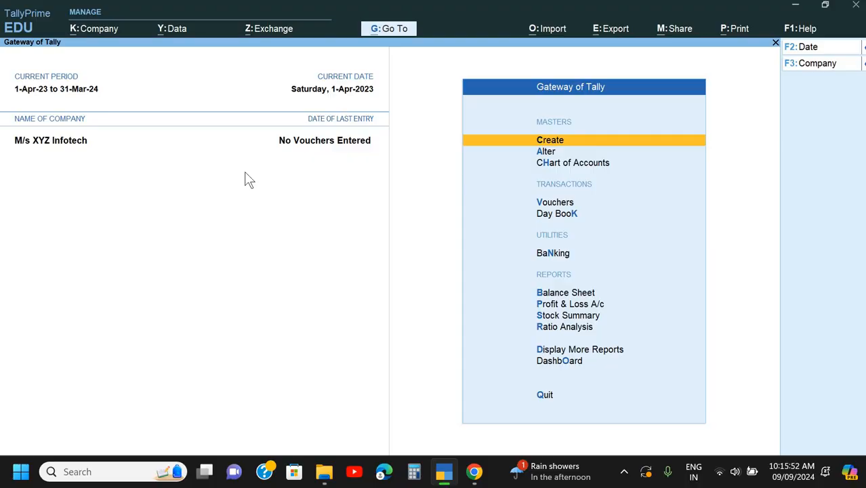
- Reopen the company features and open the additional PAN/CIN details
key(F11)
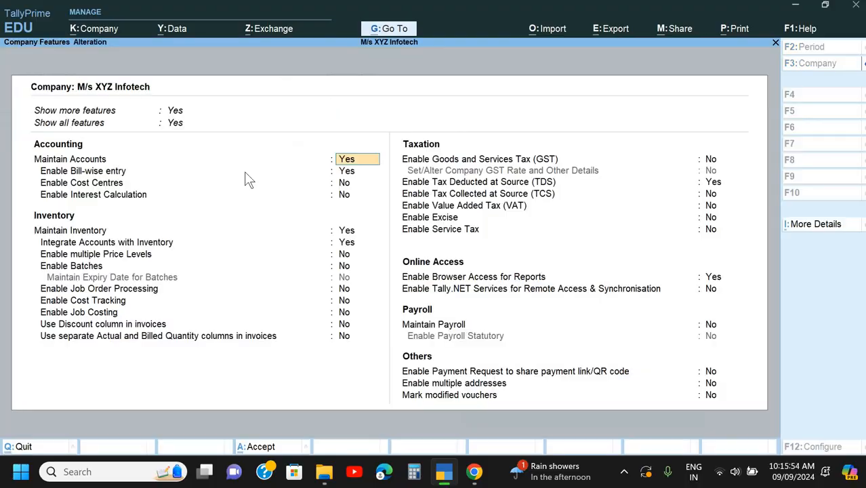
key(Down)
key(Down)
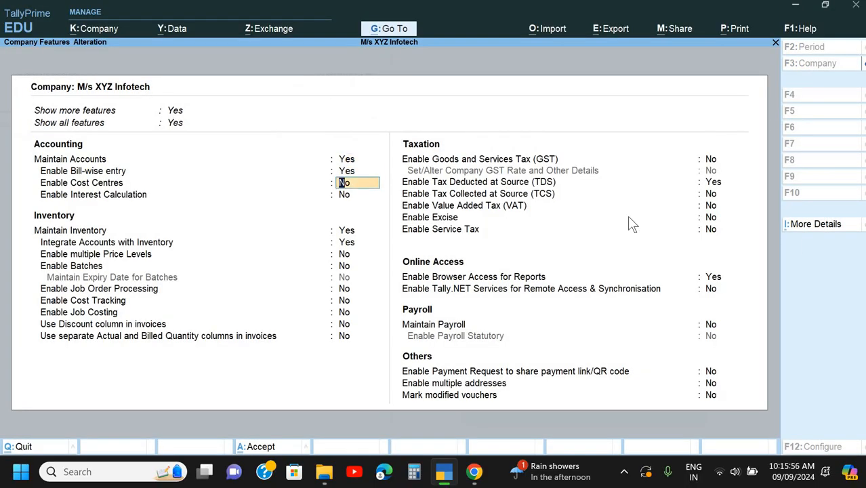
key(ctrl)
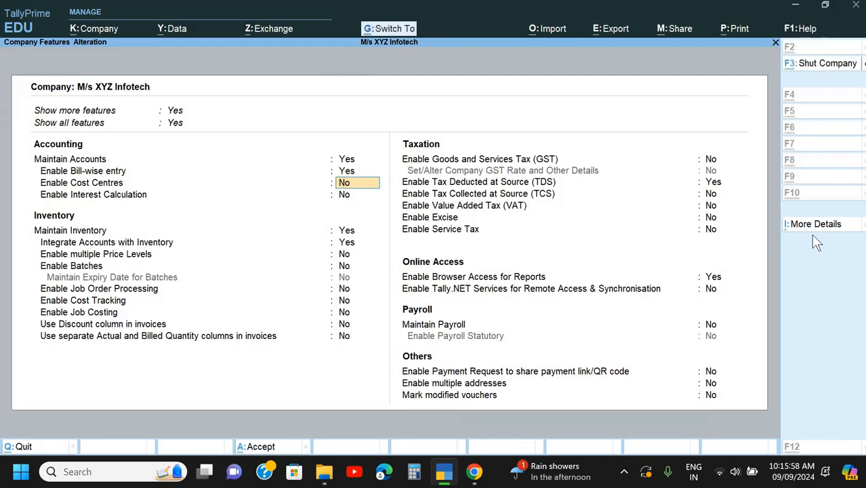
key(ctrl+i)
key(Down)
key(Down)
key(Return)
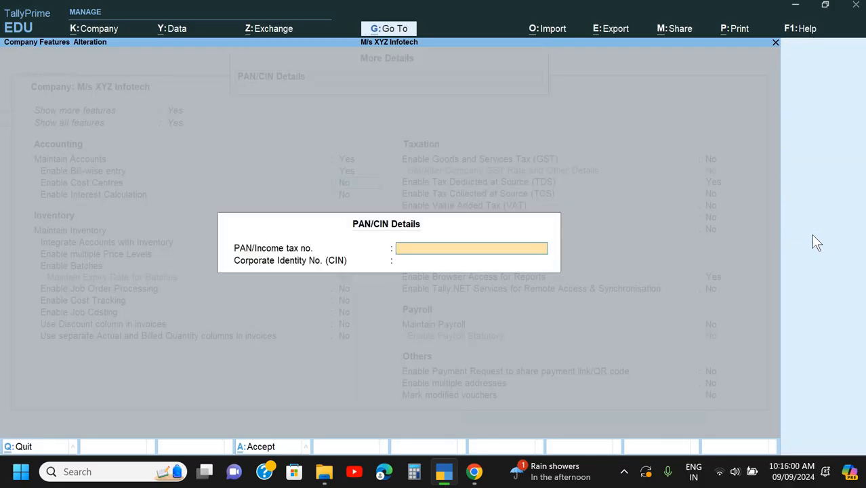
- Copy the company's PAN from DT Set 1.pdf in Google Chrome into TallyPrime's PAN/Income tax no., leave the CIN blank, and save
key(alt+Tab)
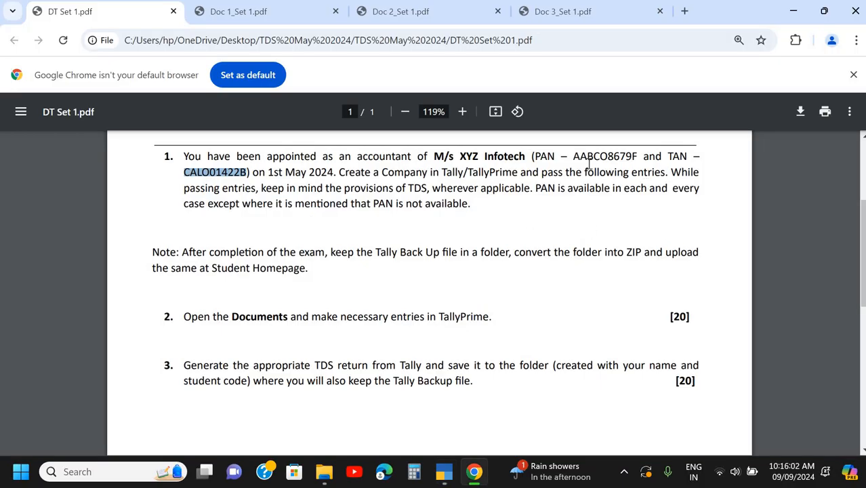
drag(574, 160, 638, 157)
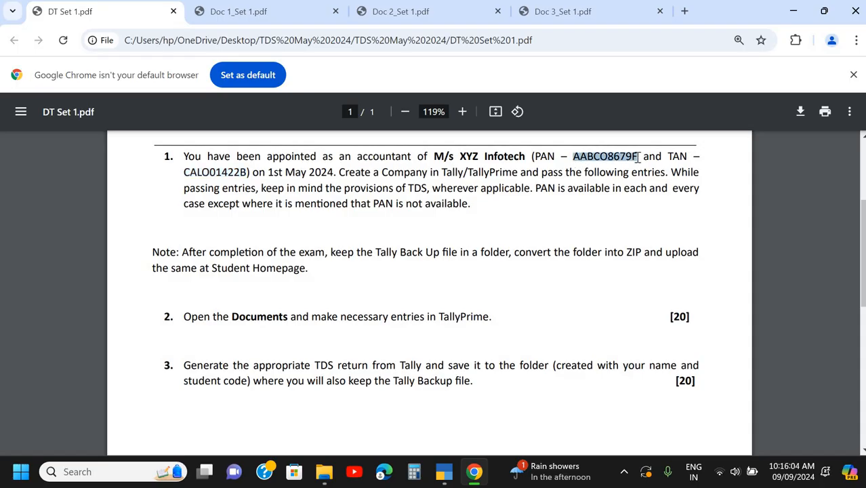
key(alt+Tab)
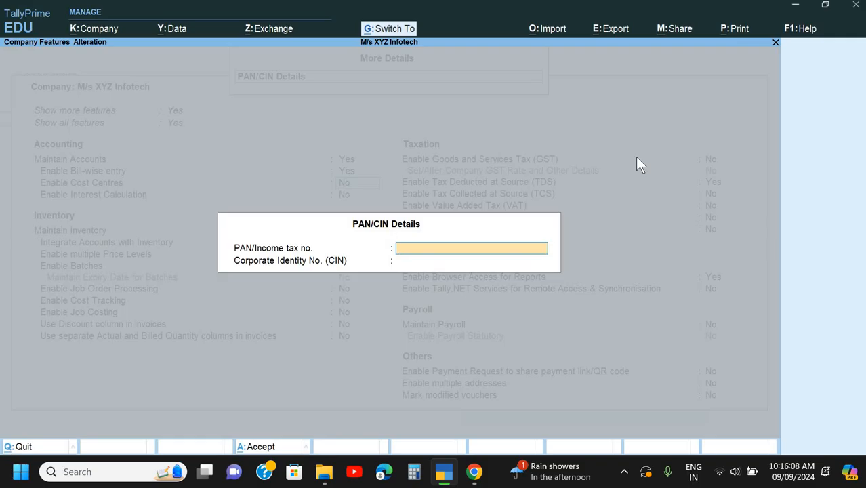
key(ctrl+v)
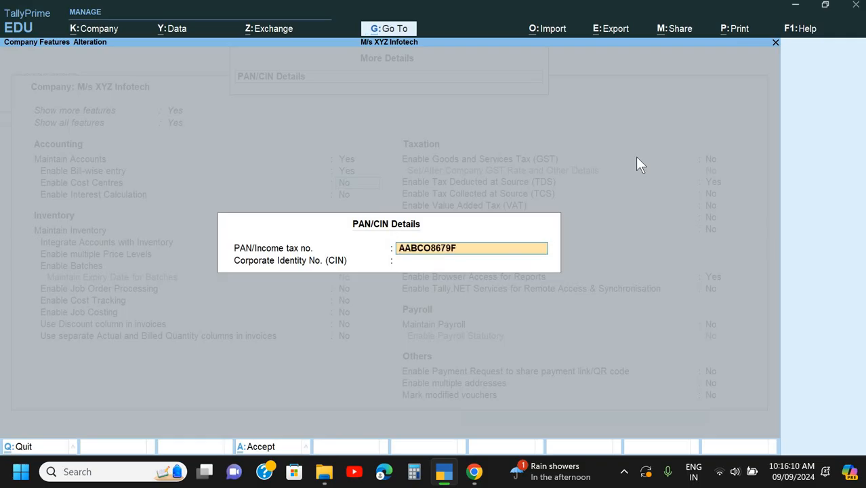
key(Return)
key(Return)
key(ctrl+a)
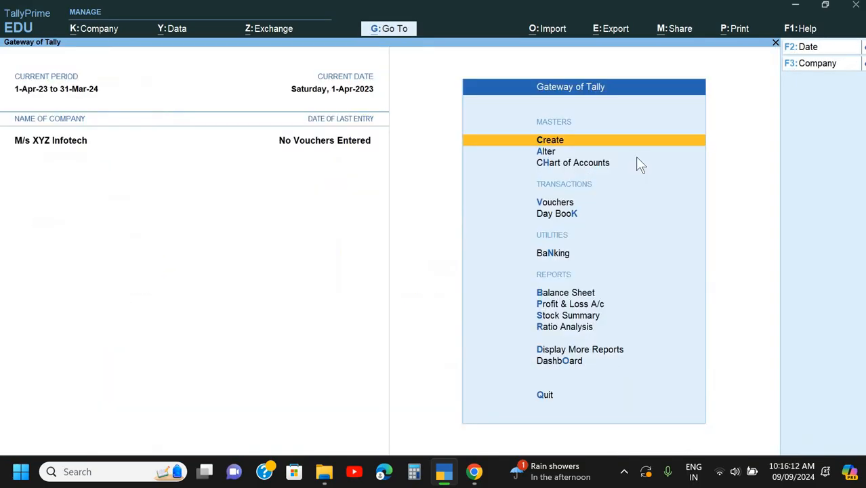
- Examine the cheque and the advance payment note in Doc 1_Set 1.pdf in Google Chrome, and return to TallyPrime
key(alt+Tab)
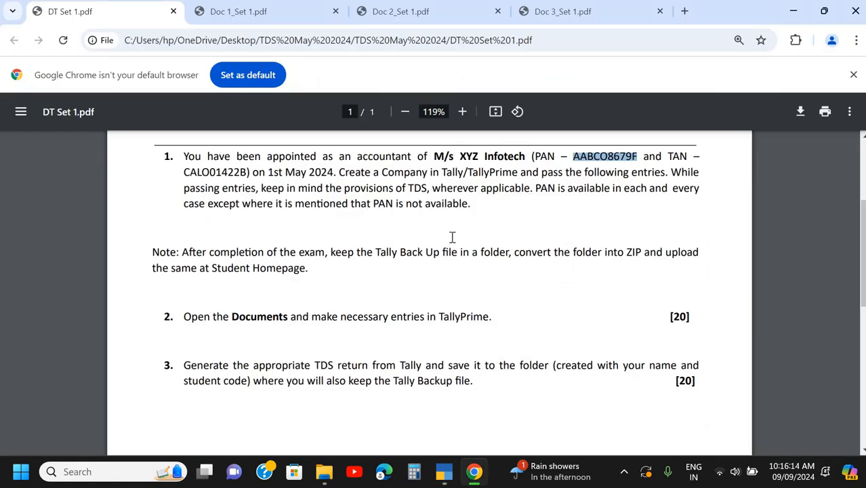
click(279, 10)
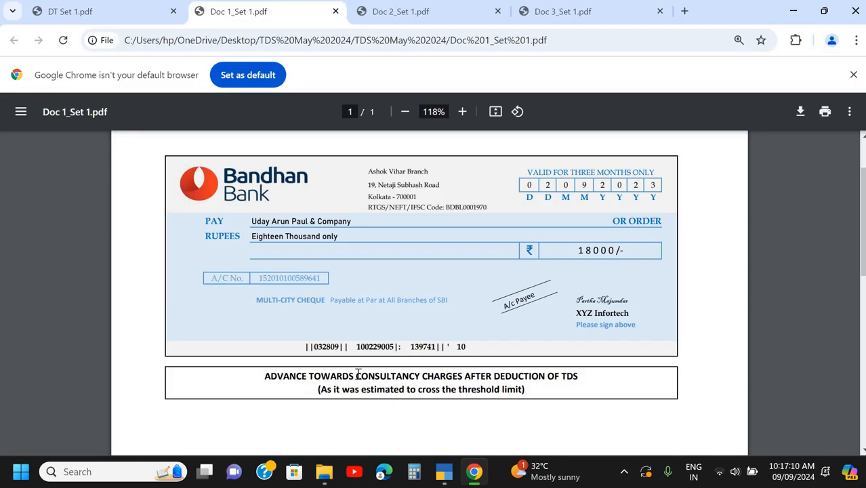
key(alt+Tab)
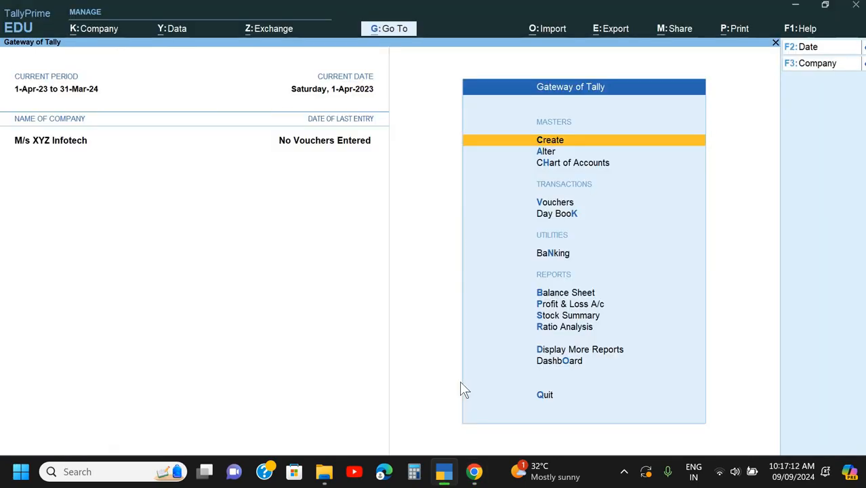
key(Return)
key(Return)
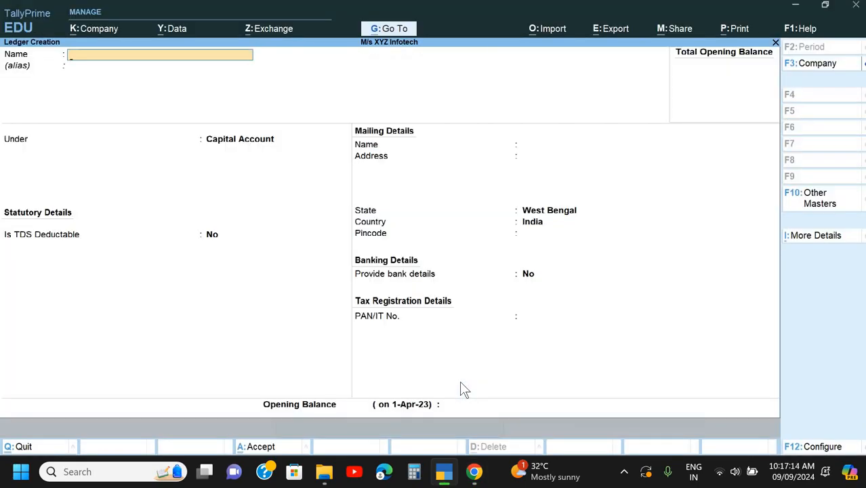
text(Consul)
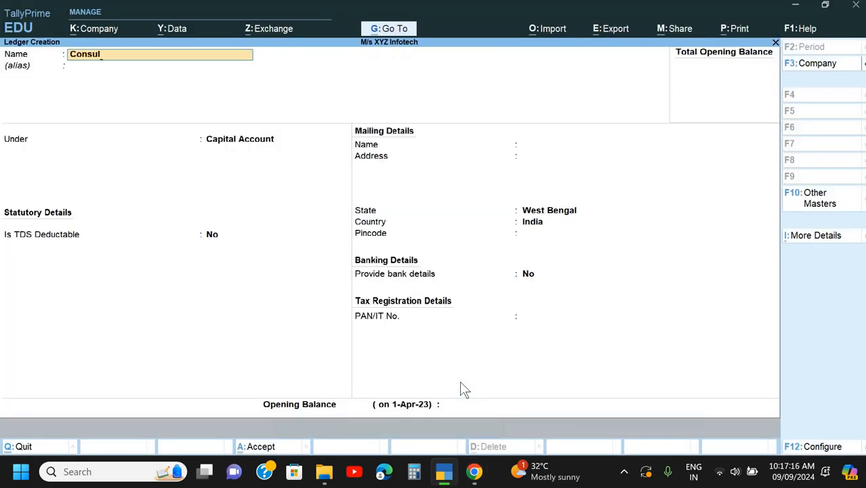
text(tancy Fee)
key(Return)
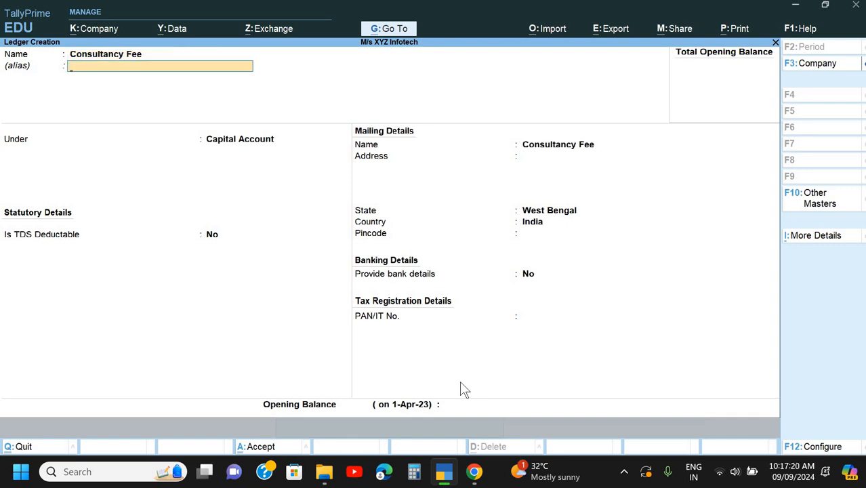
- Check the consultancy bill in Doc 2_Set 1.pdf in Google Chrome for GST details, and return to TallyPrime
click(473, 471)
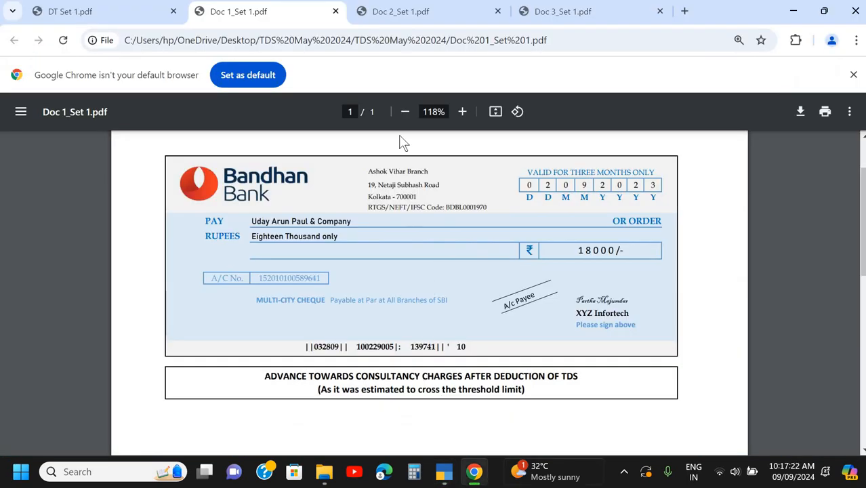
click(423, 13)
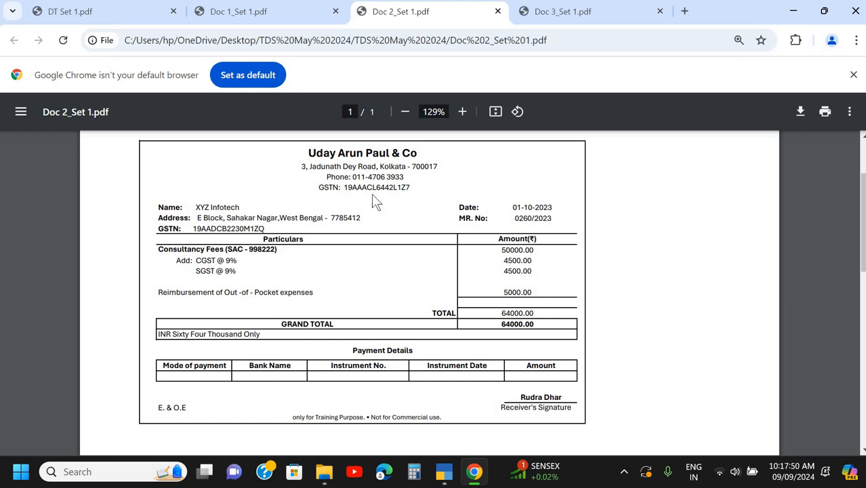
key(alt+Tab)
key(Escape)
key(Return)
key(Escape)
key(Escape)
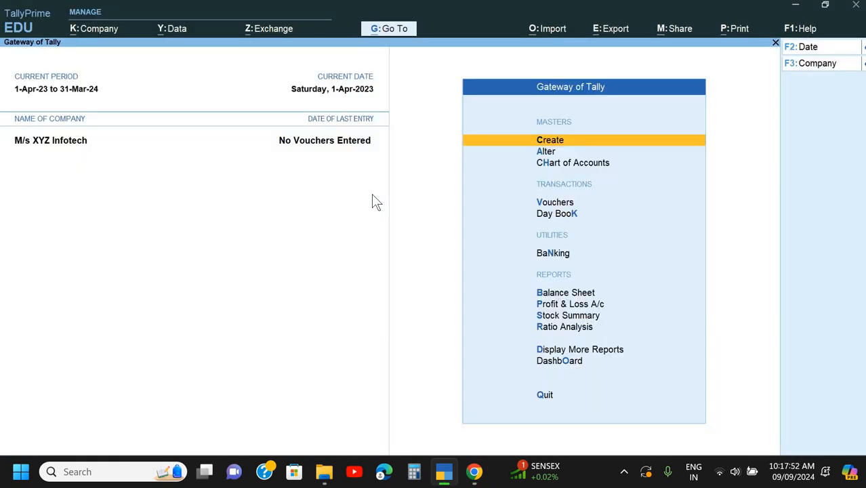
- Reopen the company features and enable Goods and Services Tax (GST)
key(F11)
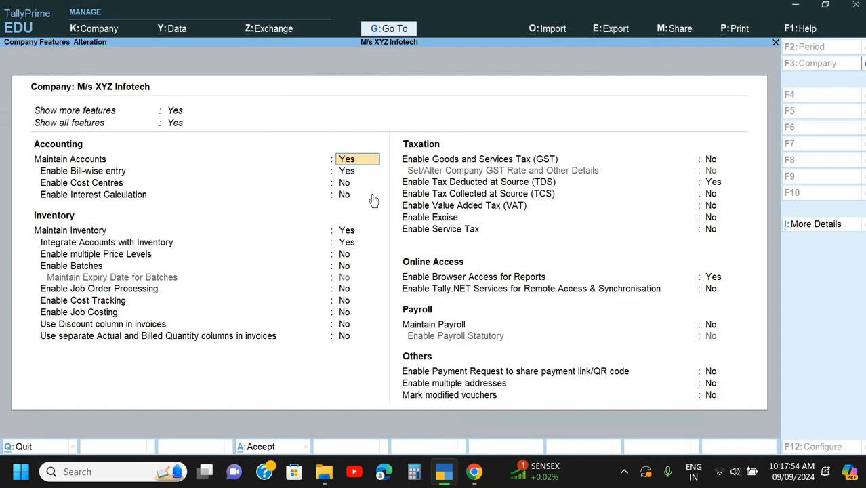
key(Down)
key(Down)
key(Down)
key(Down)
key(Down)
key(Down)
key(Down)
key(Down)
key(Down)
key(Down)
key(Down)
key(Down)
key(Down)
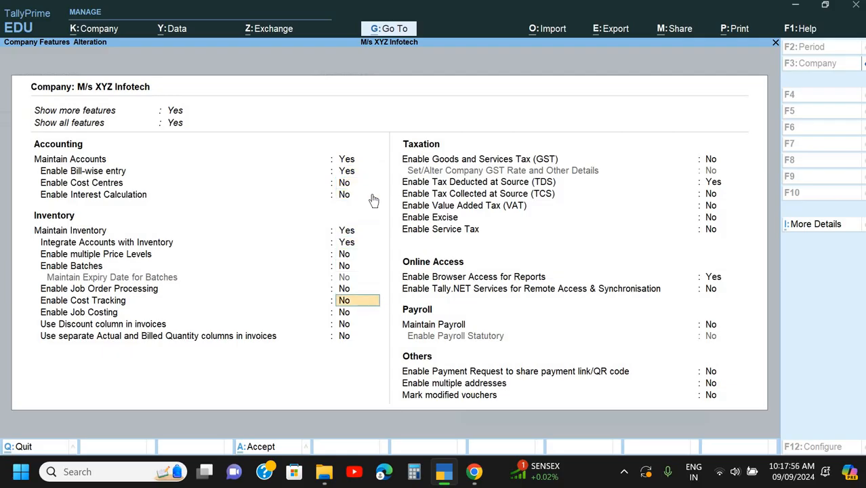
key(y)
key(Return)
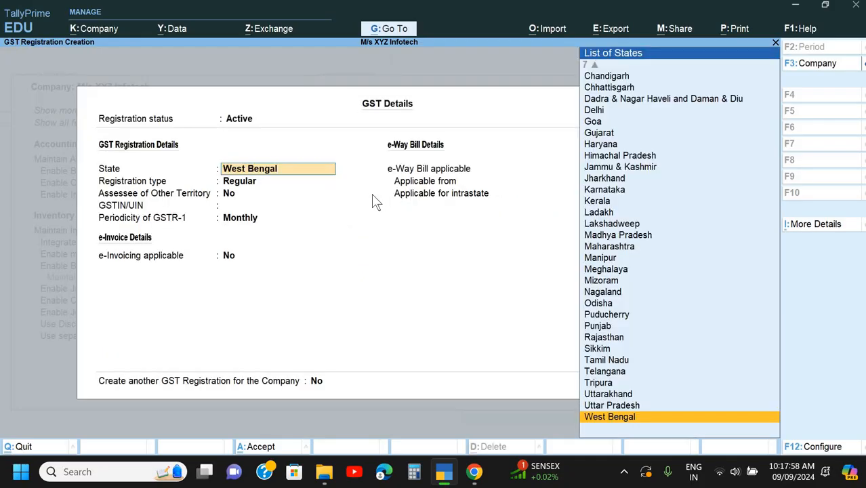
- Keep state West Bengal and registration type Regular, and copy XYZ Infotech's GSTIN from Doc 2_Set 1.pdf in Google Chrome into TallyPrime's GSTIN/UIN
key(Return)
key(Return)
key(alt+Tab)
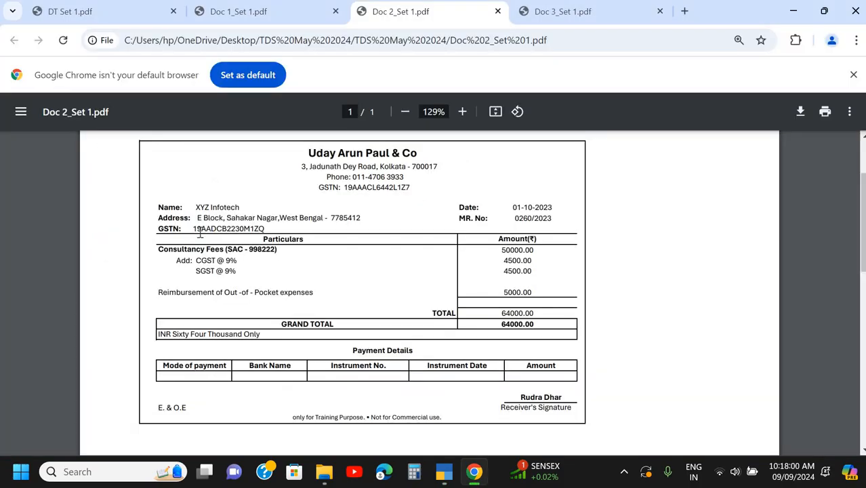
double_click(258, 228)
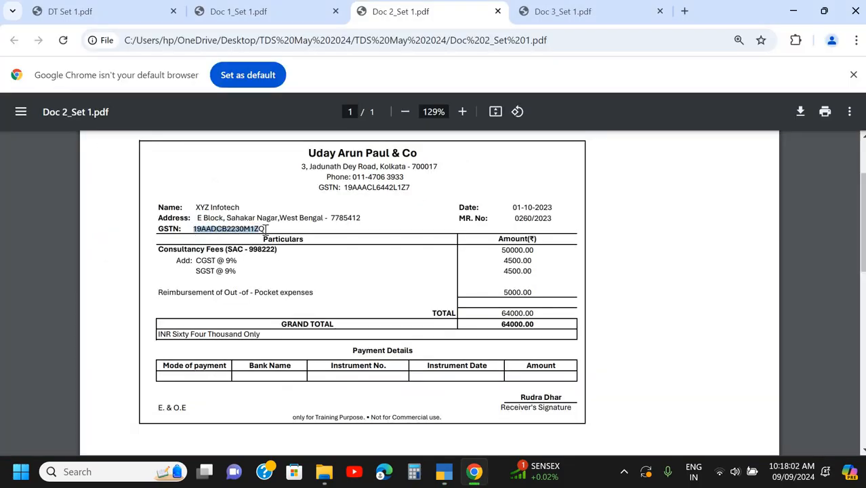
key(alt+Tab)
key(ctrl+alt+v)
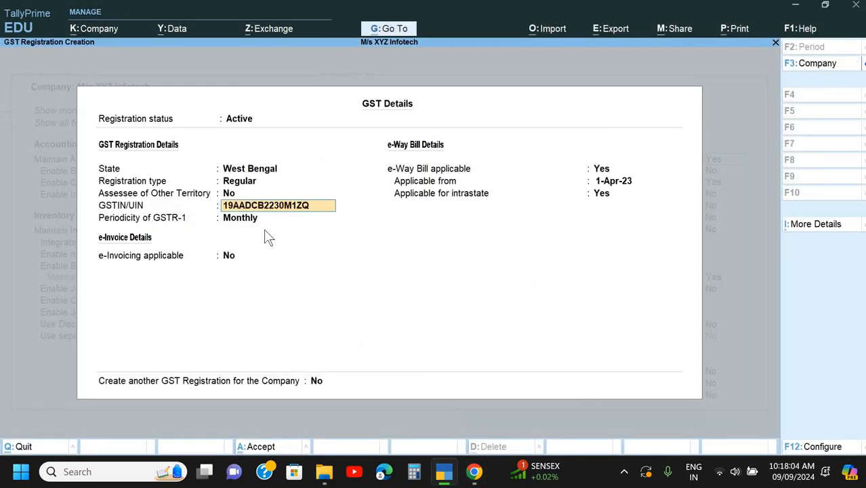
- Keep GSTR-1 periodicity Monthly and e-invoicing not applicable, and save the GST registration and the company features
key(Return)
key(Return)
key(Return)
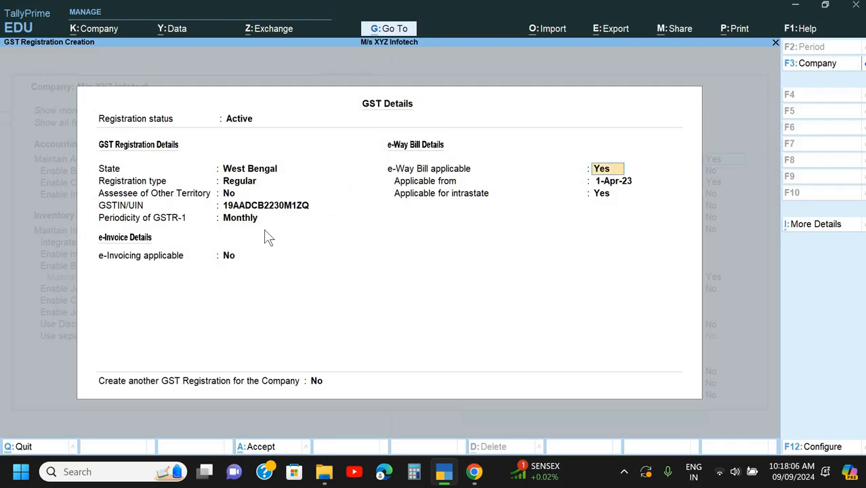
key(ctrl+a)
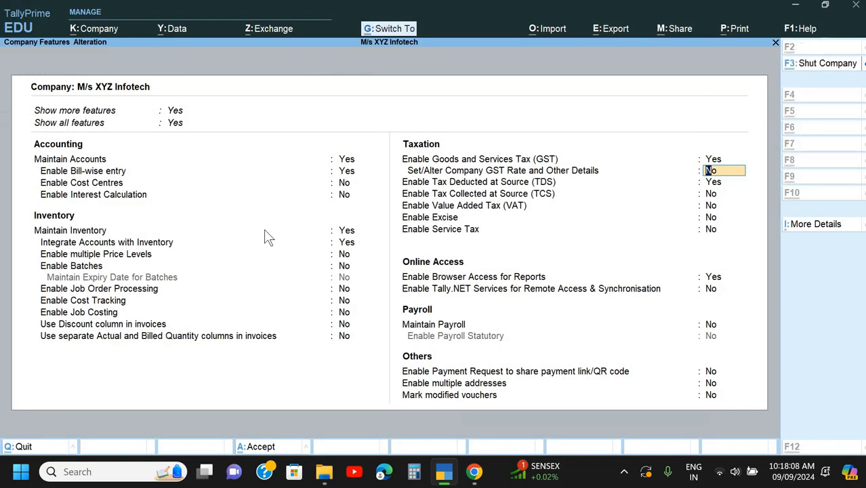
key(ctrl+a)
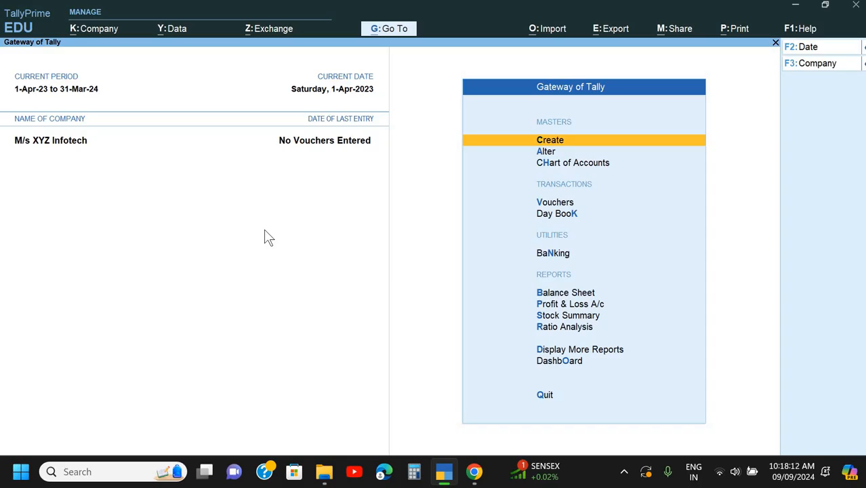
- Start a new ledger in TallyPrime named Consultancy Fees, copying the name from Doc 2_Set 1.pdf in Google Chrome, and leave the alias blank
key(Return)
key(Down)
key(Return)
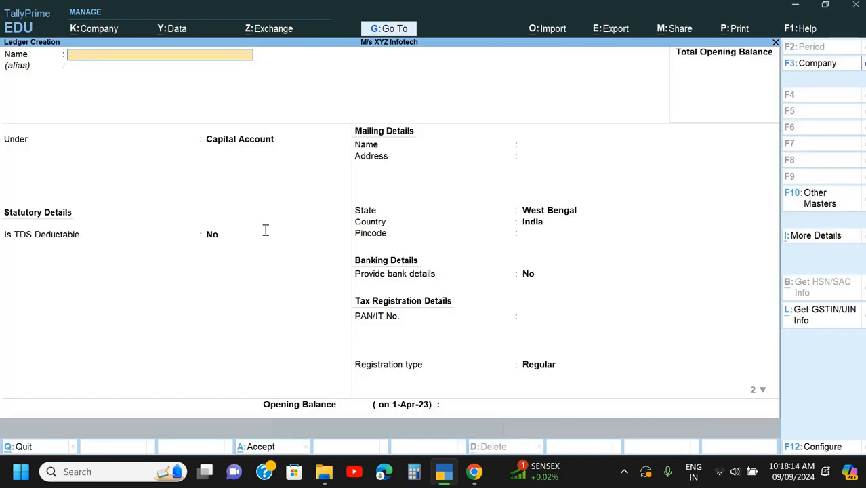
key(alt+Tab)
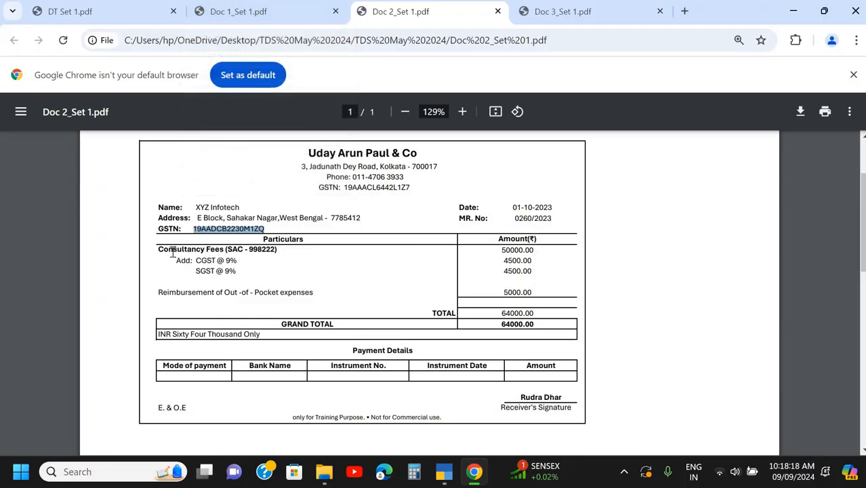
drag(158, 249, 223, 250)
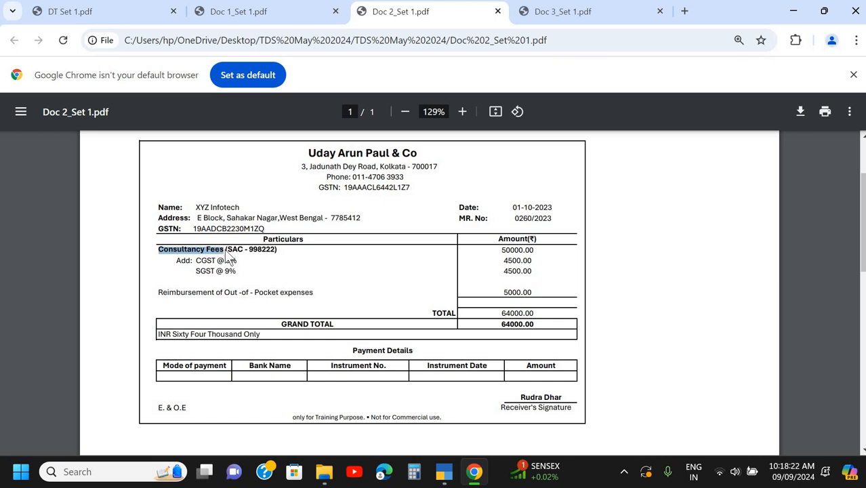
key(alt+Tab)
key(ctrl+alt+v)
key(Return)
- Place the ledger under Indirect Expenses, keeping ledger type and assessable value inclusion Not Applicable and GST applicability Applicable
key(Return)
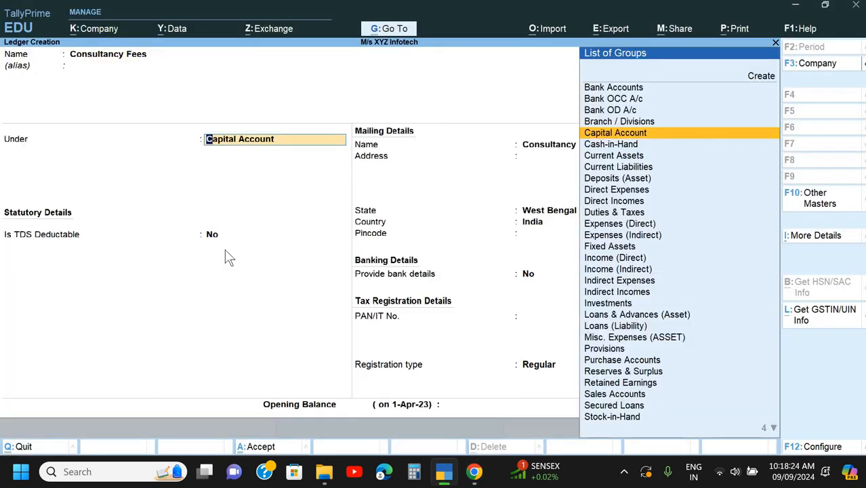
text(In)
key(Down)
key(Down)
key(Return)
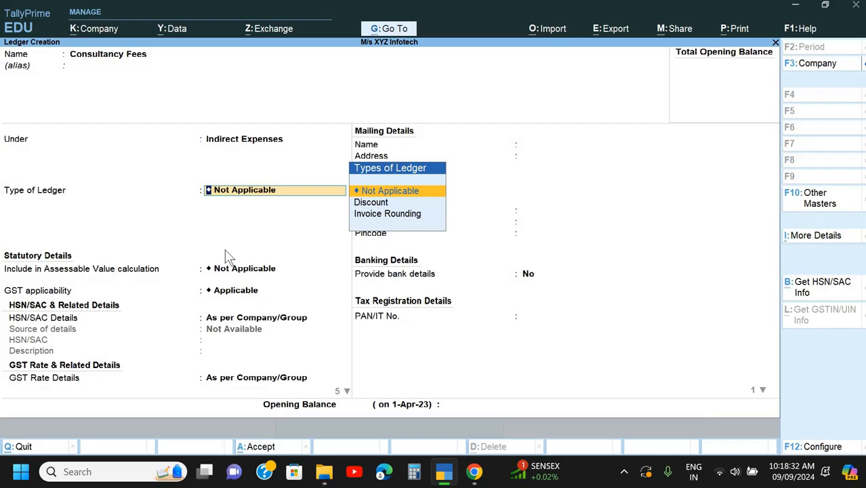
key(Return)
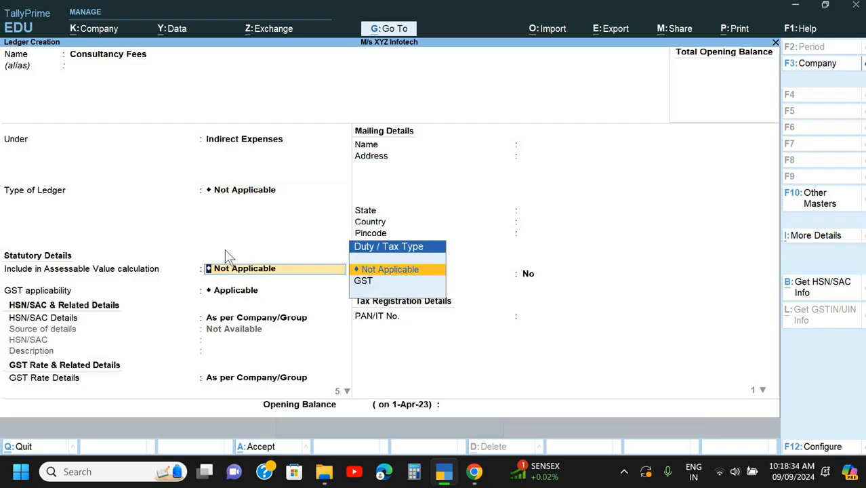
key(Return)
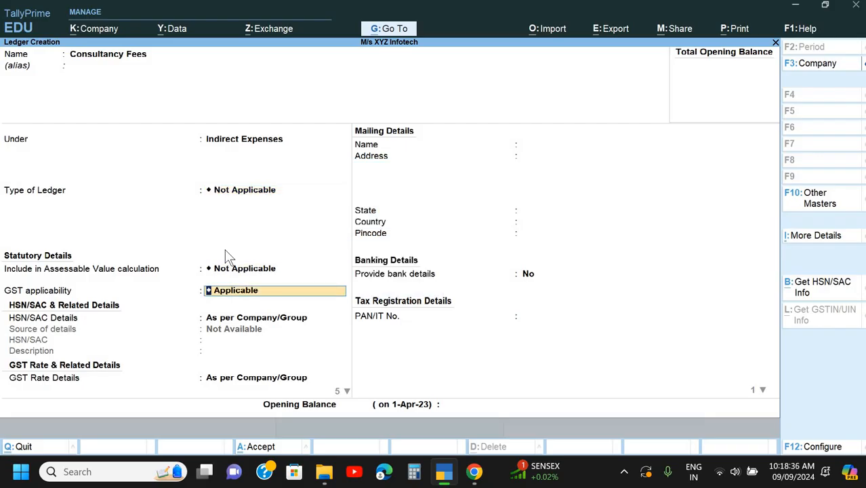
key(Return)
- Specify the HSN/SAC details in the ledger as 998222, copied from Doc 2_Set 1.pdf in Google Chrome, and leave the description blank
key(Down)
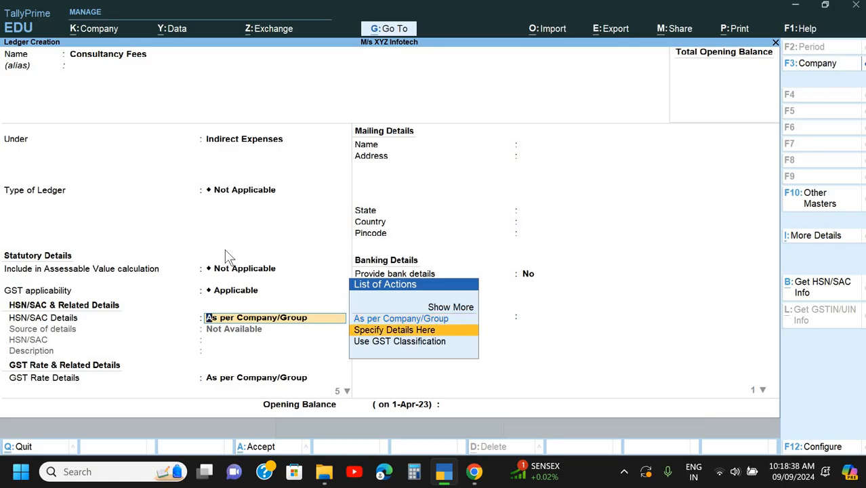
key(Return)
key(alt+Tab)
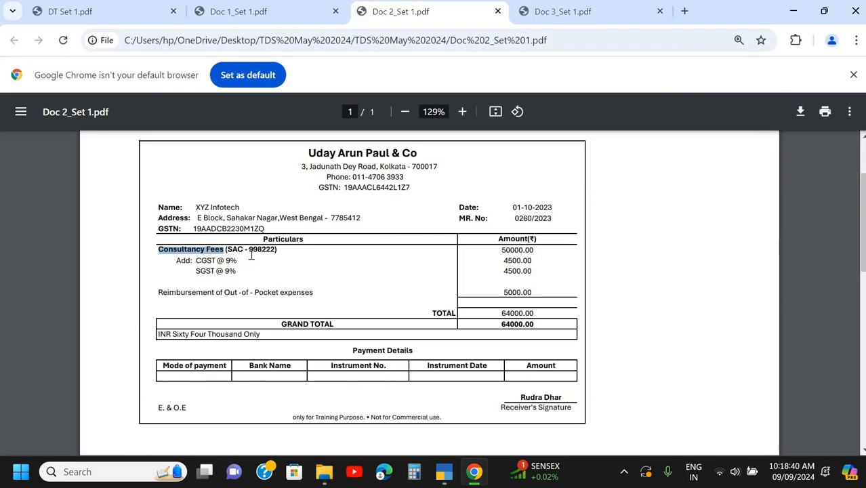
drag(248, 250, 276, 255)
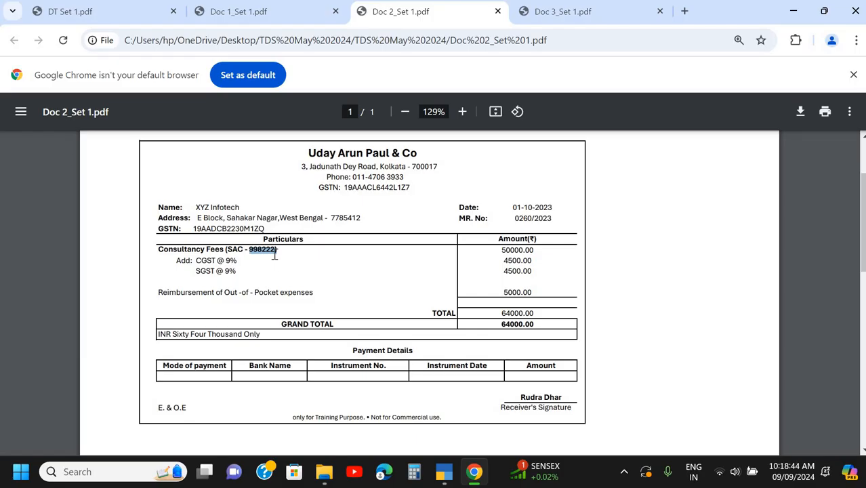
key(ctrl+c)
key(alt+Tab)
key(ctrl+alt+v)
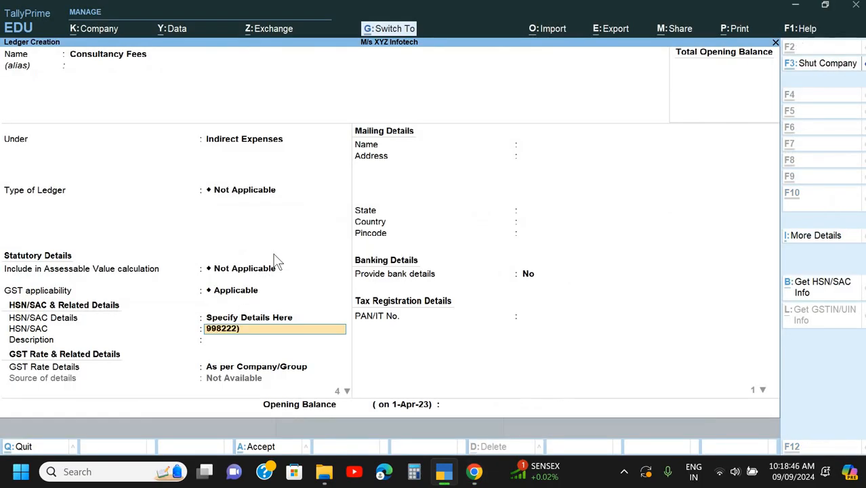
key(Return)
key(Escape)
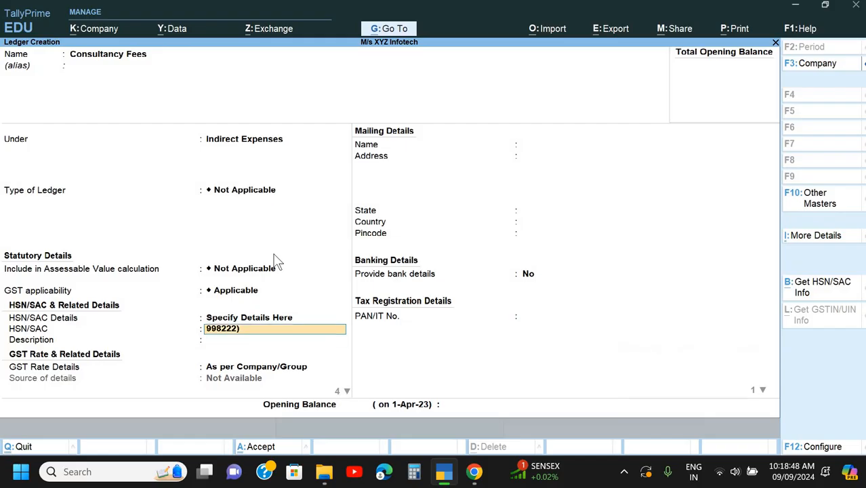
key(BackSpace)
key(Return)
- Specify the GST rate details in the ledger as Taxable at 18% with Services as the type of supply
key(Return)
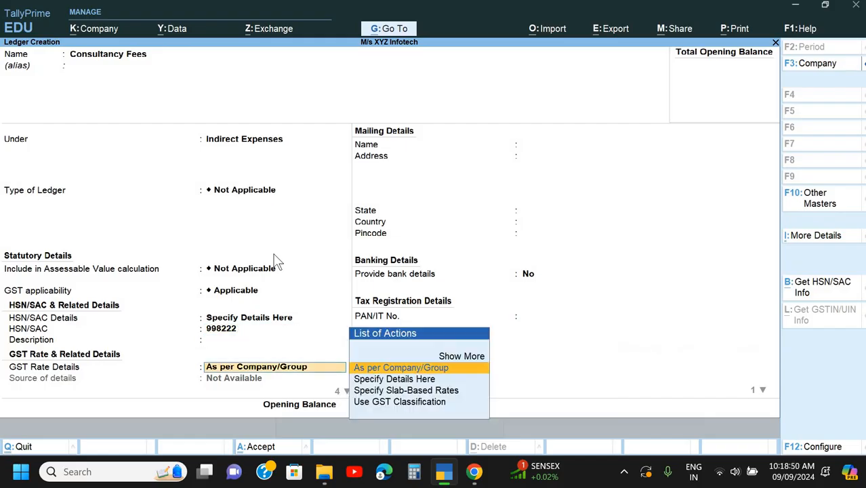
key(BackSpace)
key(Return)
key(Down)
key(Return)
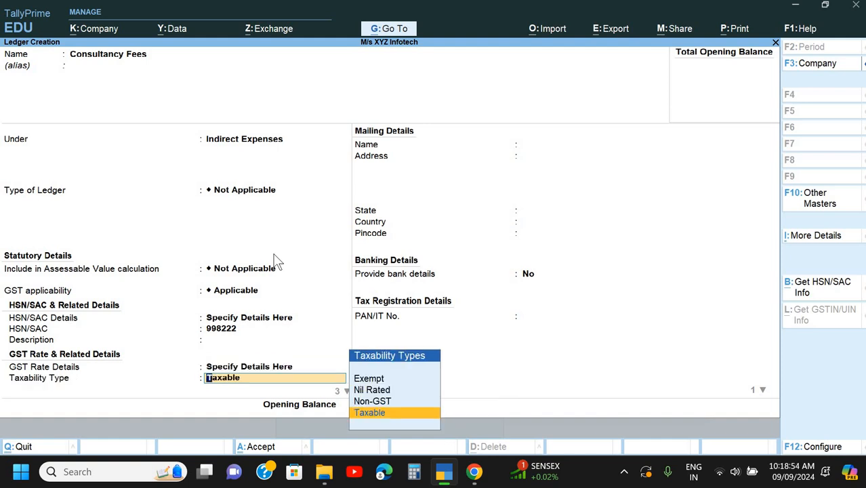
key(Return)
text(18)
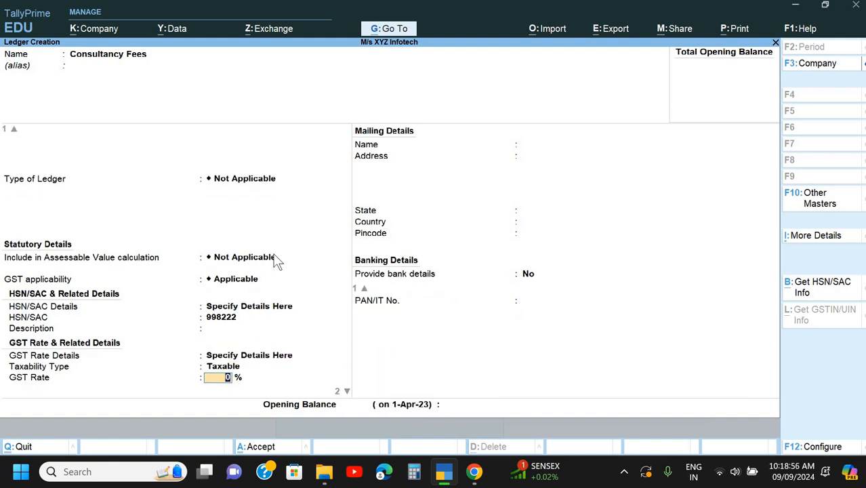
key(Return)
key(Return)
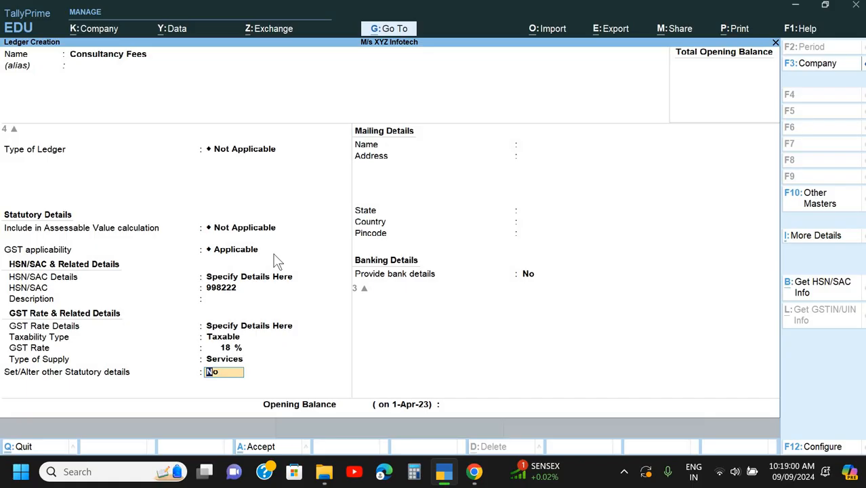
- Open the ledger's other statutory details, set TDS as Applicable, and start creating a new nature of payment
text(y)
key(Return)
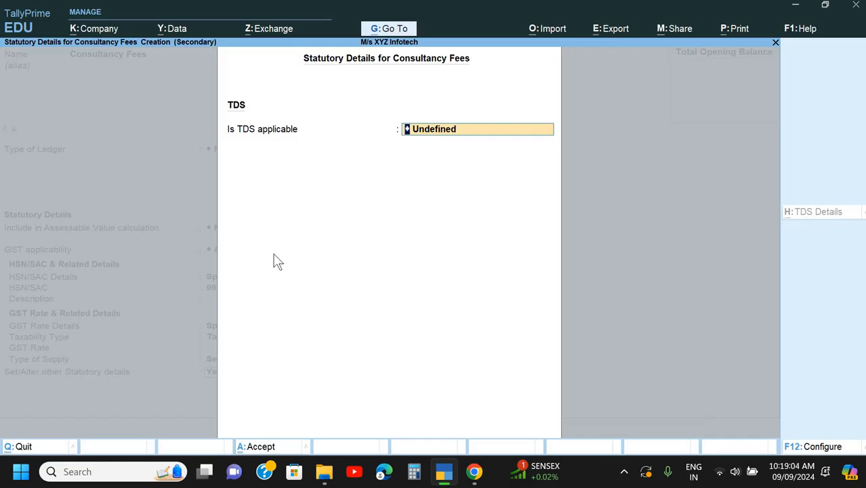
key(BackSpace)
key(Return)
key(alt+c)
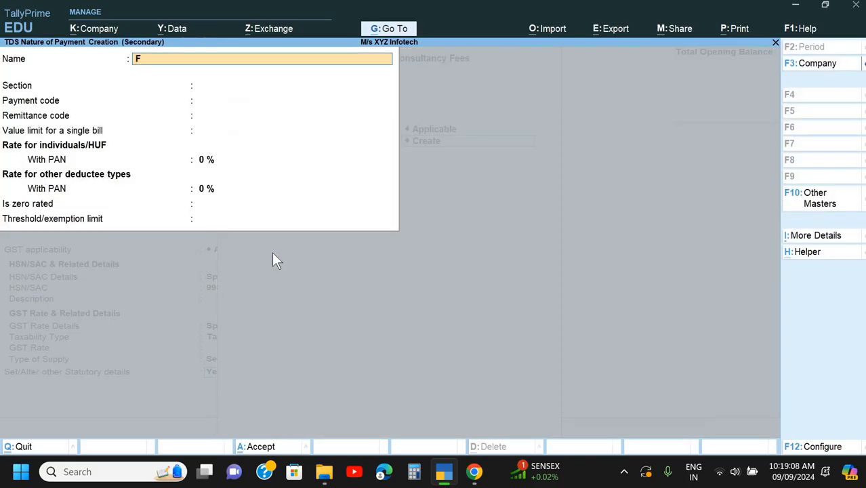
- Name the TDS nature of payment Fee for Professional & Technical Service
text(Fee for Professional)
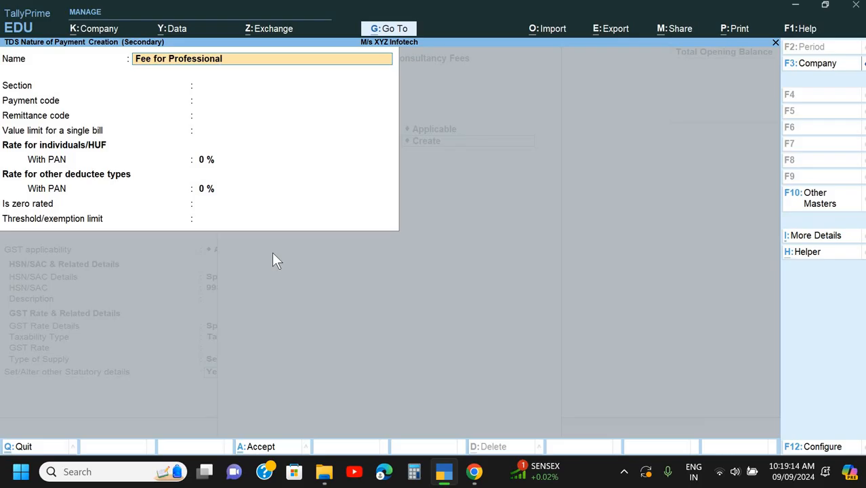
text( & Technical Service)
key(Return)
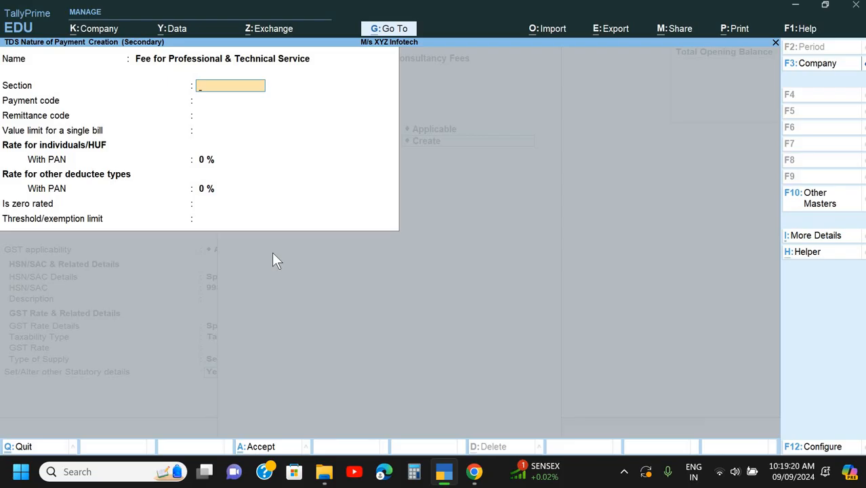
- Set the section to 194J and the payment code to 94J, leaving the remittance code blank
text(194J)
key(Return)
text(94)
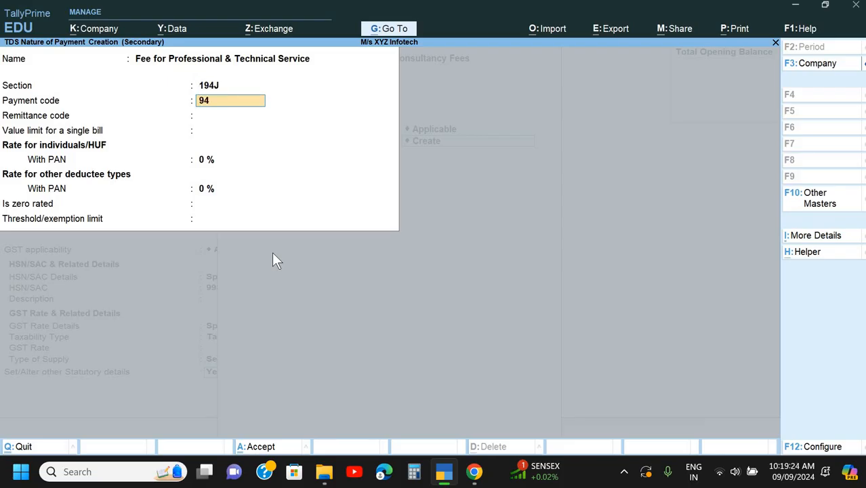
text(J)
key(Return)
- Leave the single bill limit blank, set both with-PAN rates to 10%, and enter a threshold/exemption limit of 30,000
key(Return)
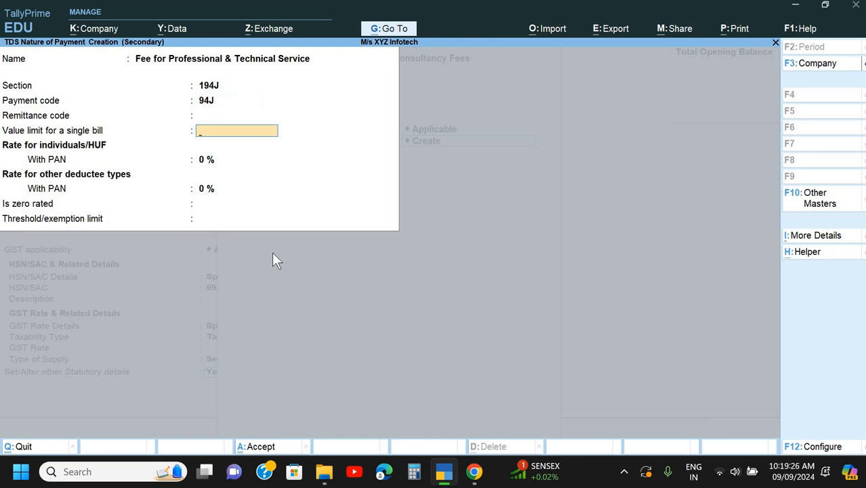
key(Return)
text(10)
key(Return)
key(Return)
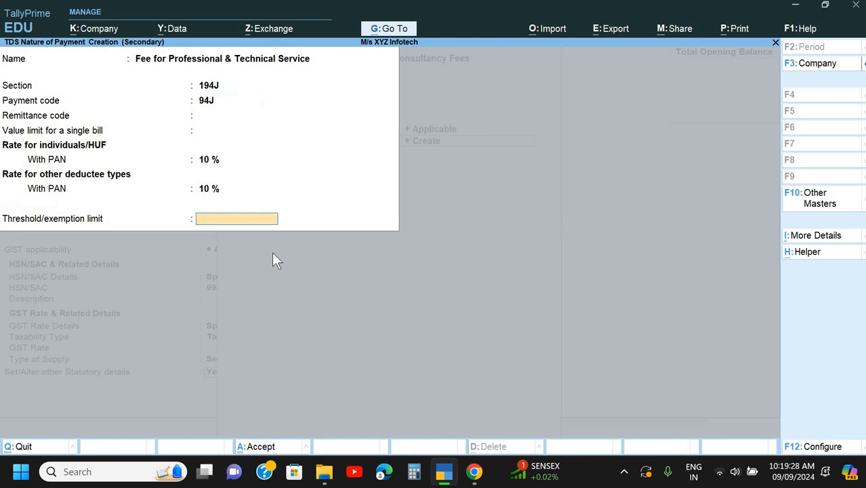
text(300000)
key(BackSpace)
- Accept the nature of payment and save the Consultancy Fees ledger without an opening balance
key(Return)
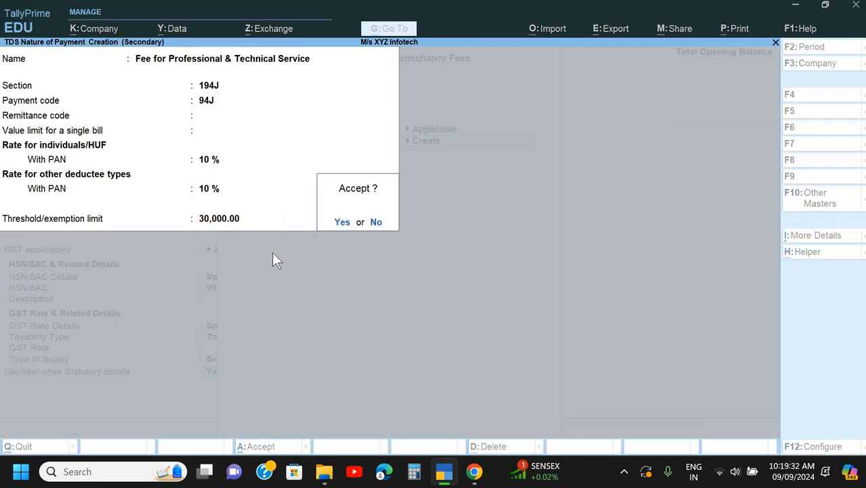
key(Return)
key(Return)
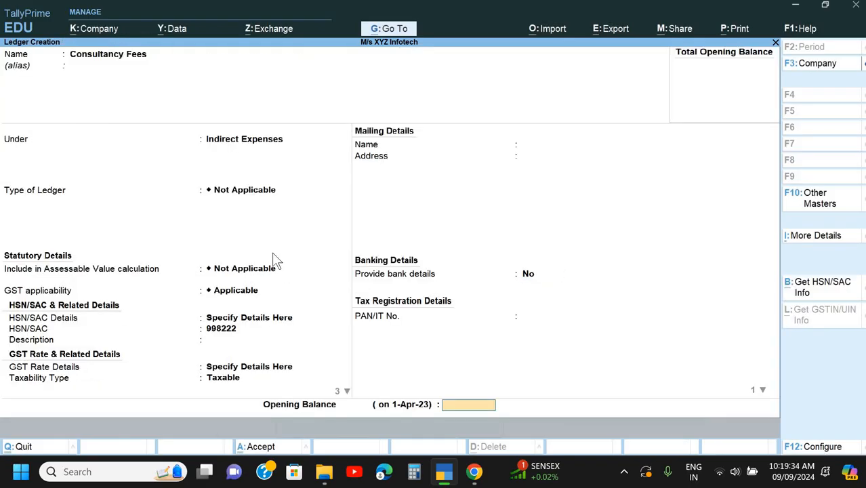
key(Return)
key(Return)
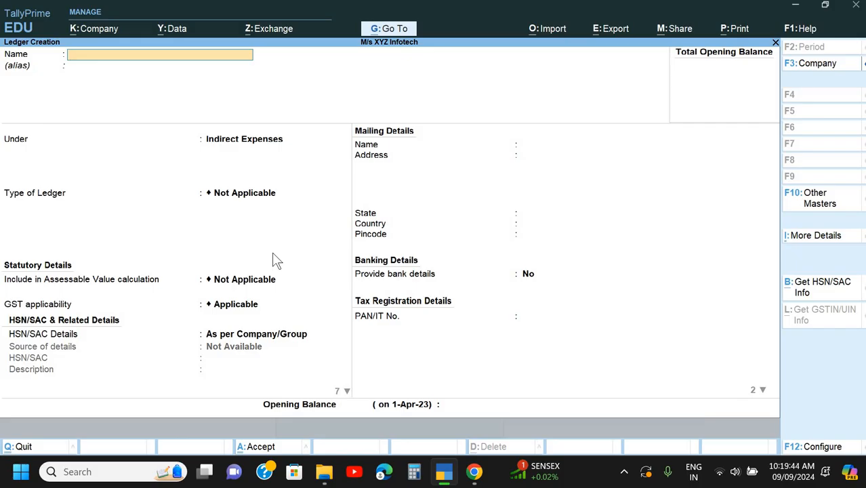
- Name the new ledger Uday Arun Paul & Co, copying the supplier's name from Doc 2_Set 1.pdf in Chrome into TallyPrime
key(alt+Tab)
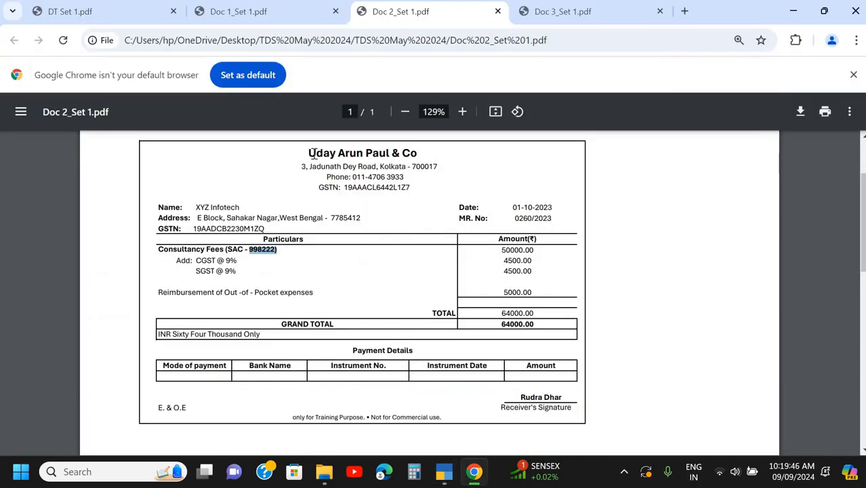
drag(310, 152, 417, 153)
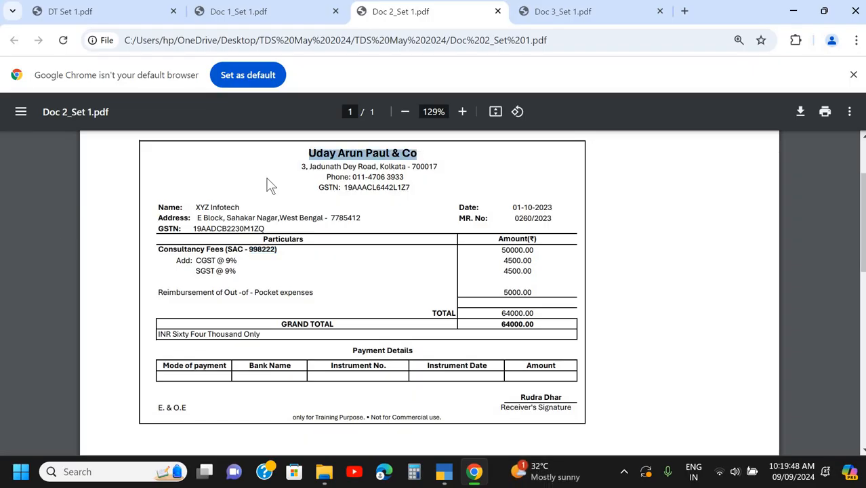
key(ctrl+c)
key(alt+Tab)
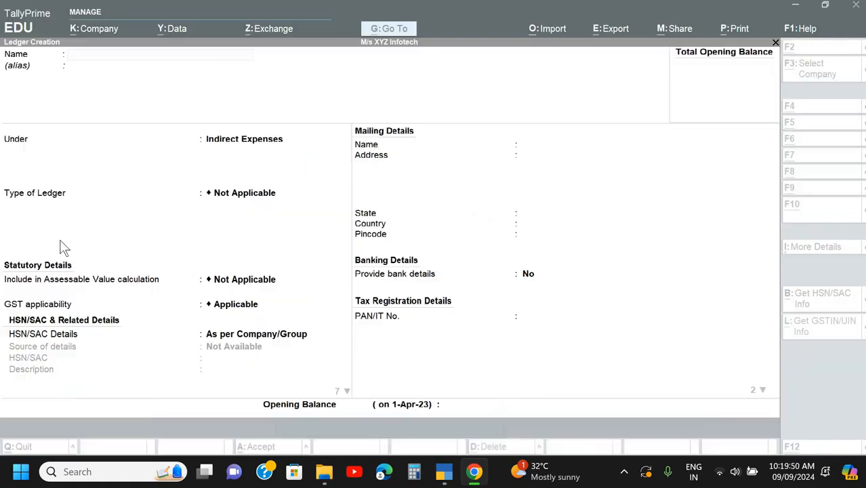
key(ctrl+v)
key(Return)
key(Return)
key(Return)
key(Return)
- Place the Uday Arun Paul & Co ledger under the Sundry Creditors group
text(S)
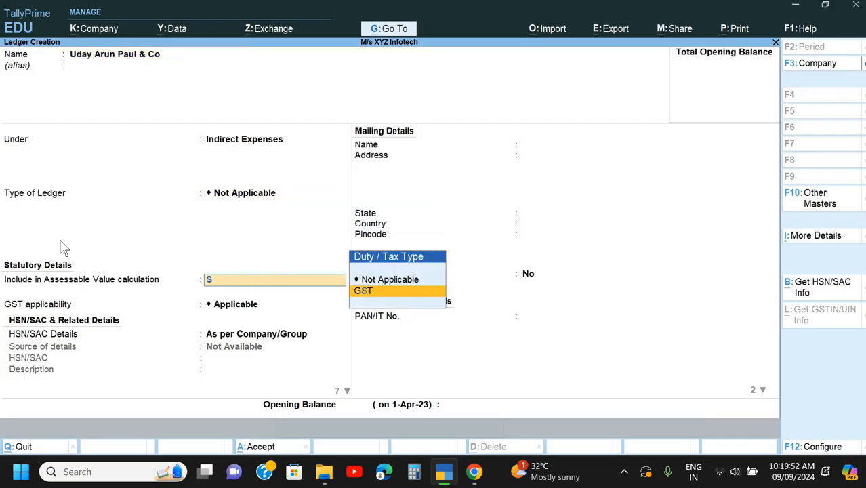
key(BackSpace)
key(BackSpace)
key(BackSpace)
key(BackSpace)
key(Return)
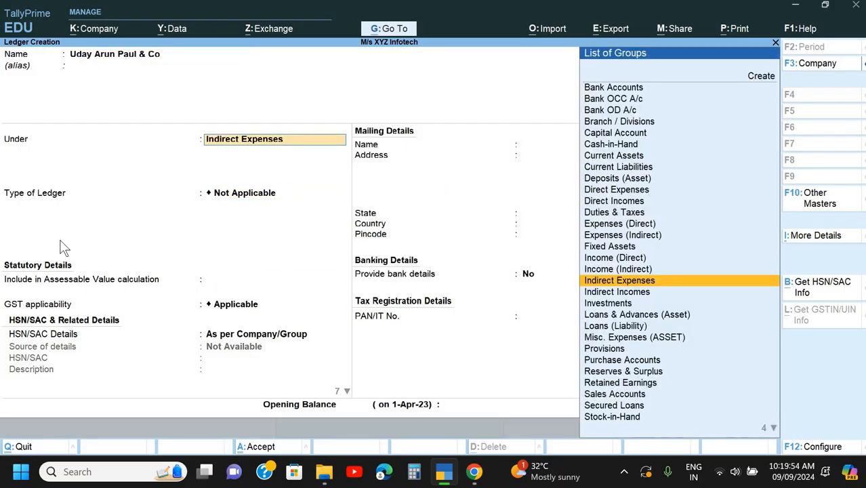
text(S)
key(Down)
key(Down)
key(Up)
key(Up)
key(Up)
key(Up)
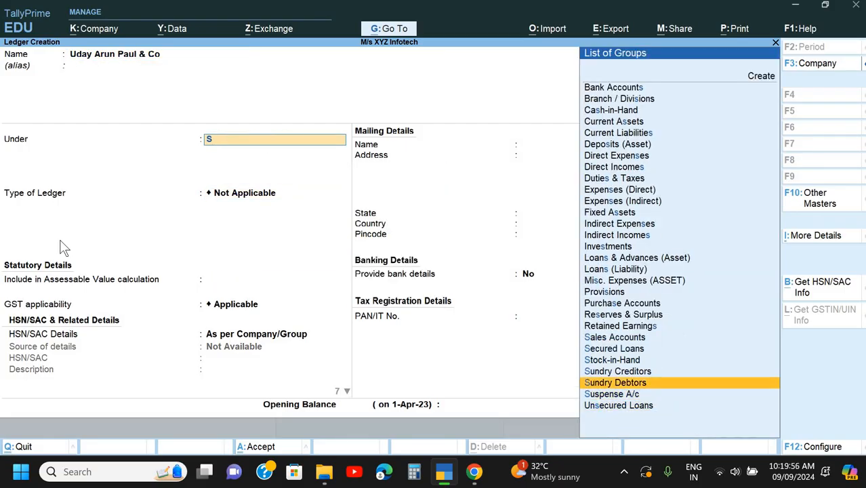
key(Down)
key(Return)
key(Return)
key(Return)
key(Return)
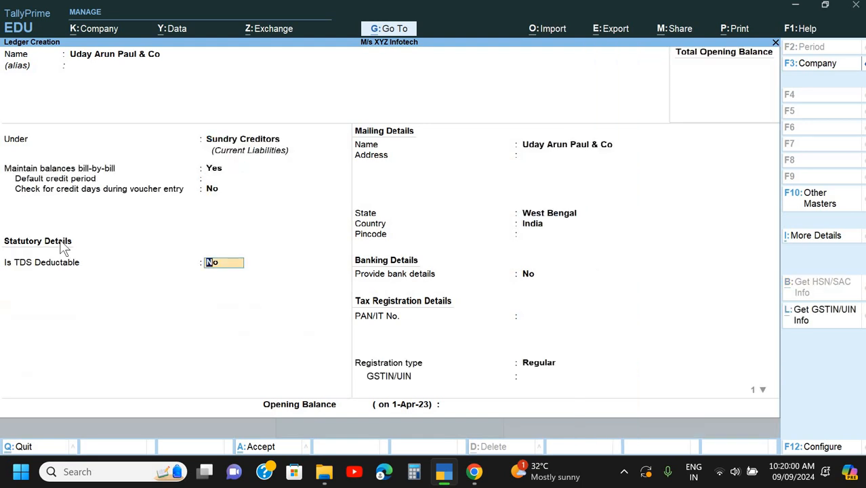
- Keep bill-by-bill balances on, leave the default credit period blank without a credit-days check, and set TDS Deductable to Yes
key(y)
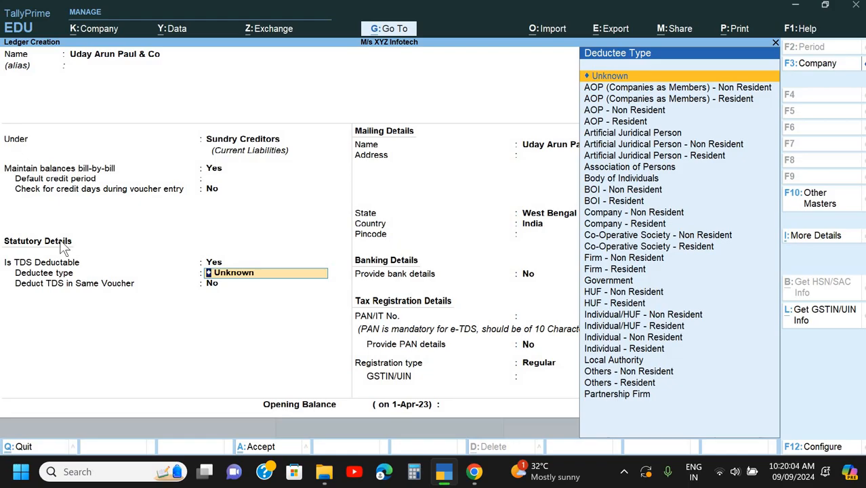
- Check the supplier's invoice in Chrome and set the ledger's deductee type to Company - Resident in TallyPrime
key(alt+Tab)
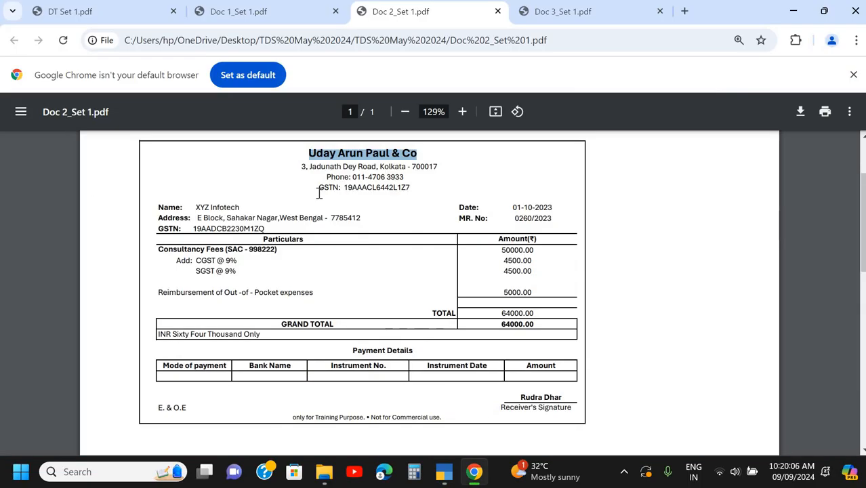
key(alt+Tab)
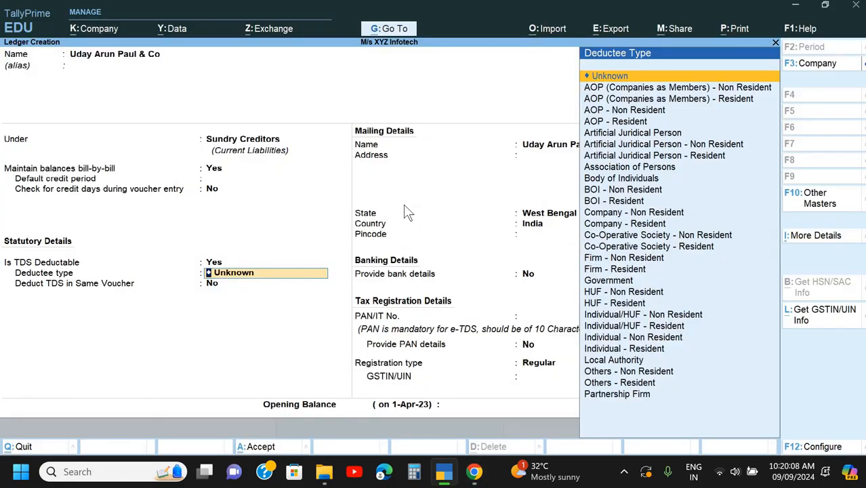
key(alt+Tab)
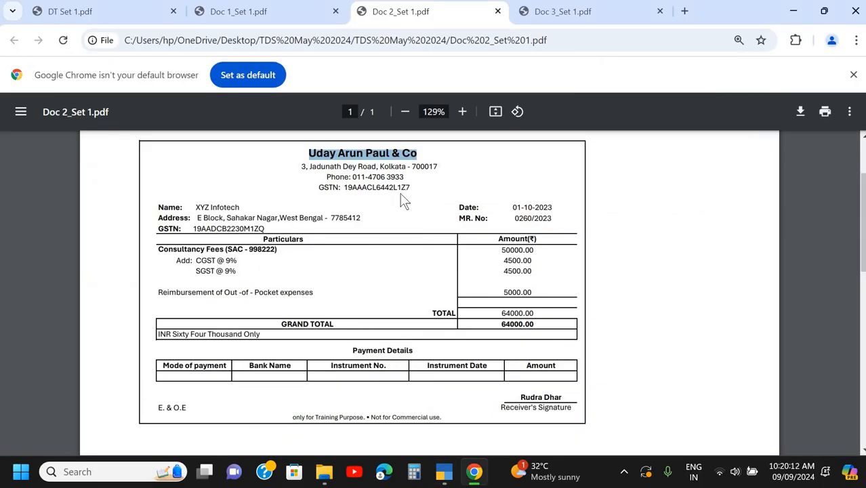
key(alt+Tab)
text(Co)
key(Down)
key(Down)
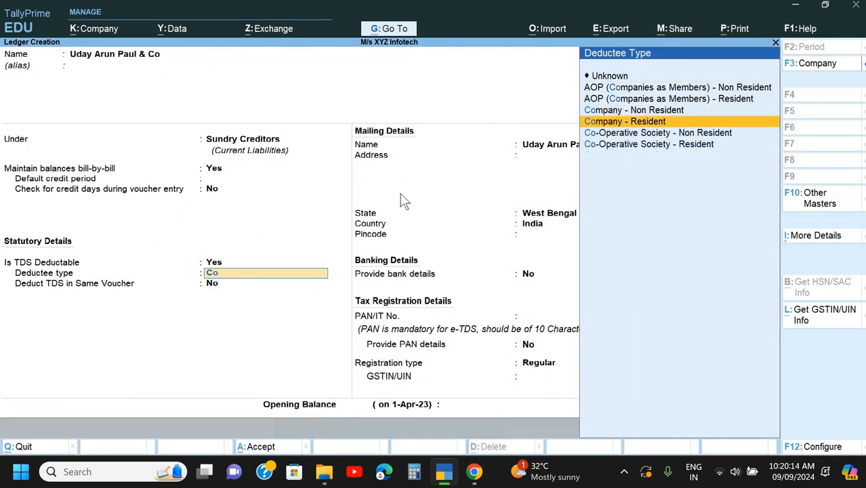
key(Return)
- Enable TDS deduction in the same voucher for the nature of payment Fee for Professional & Technical Service
key(y)
key(Return)
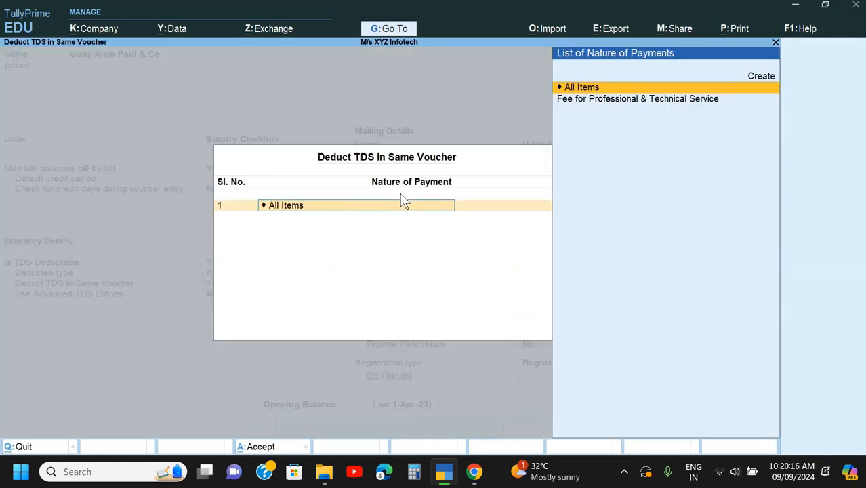
key(Down)
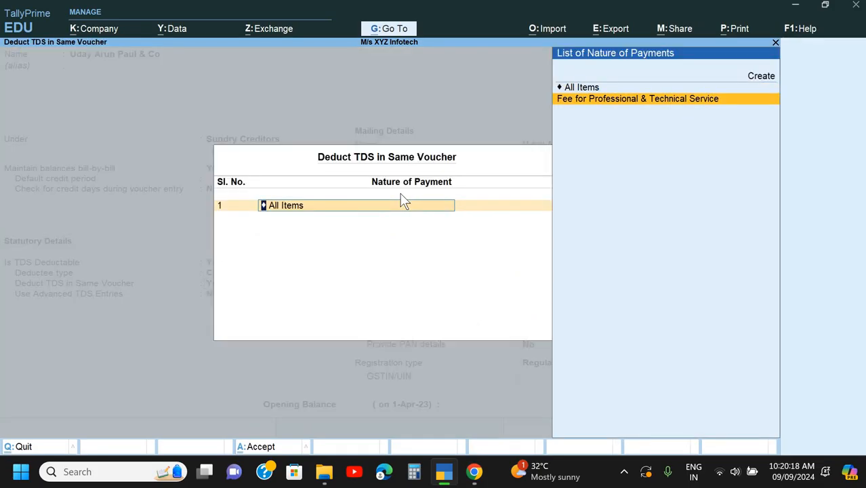
key(Return)
key(Return)
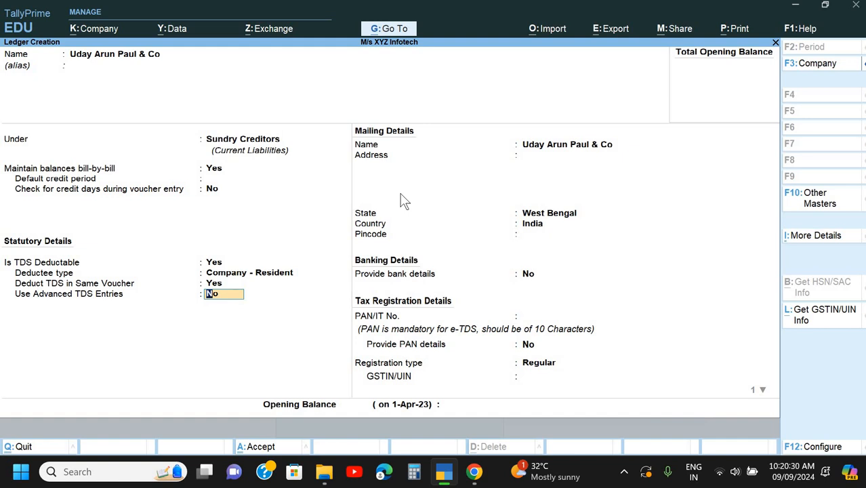
- Enable advanced TDS entries, ignoring the income tax exemption limit for Fee for Professional & Technical Service and leaving the other options at No
key(y)
key(Return)
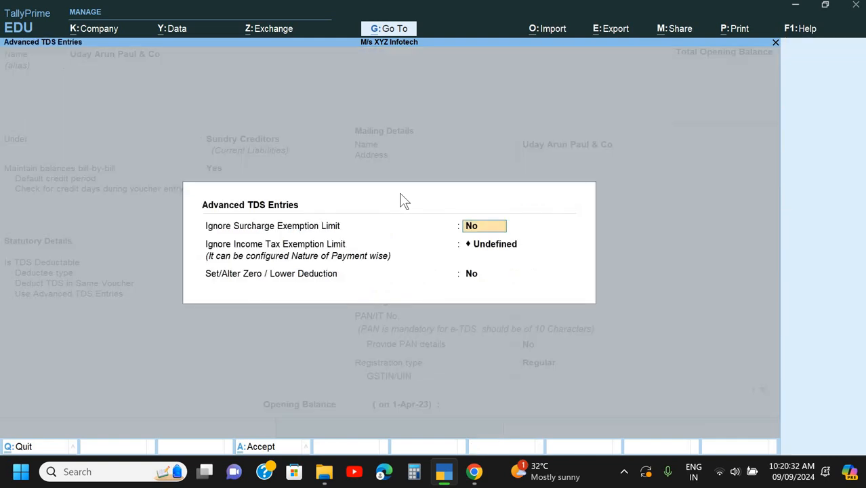
key(Return)
key(Return)
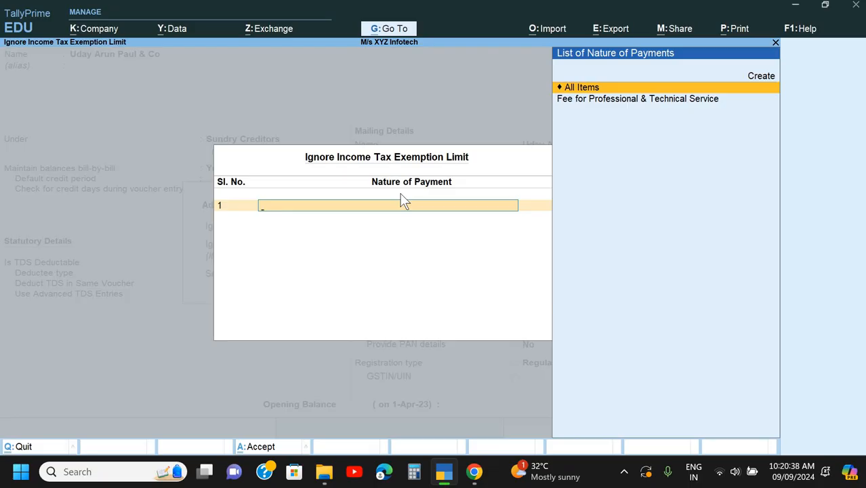
key(Escape)
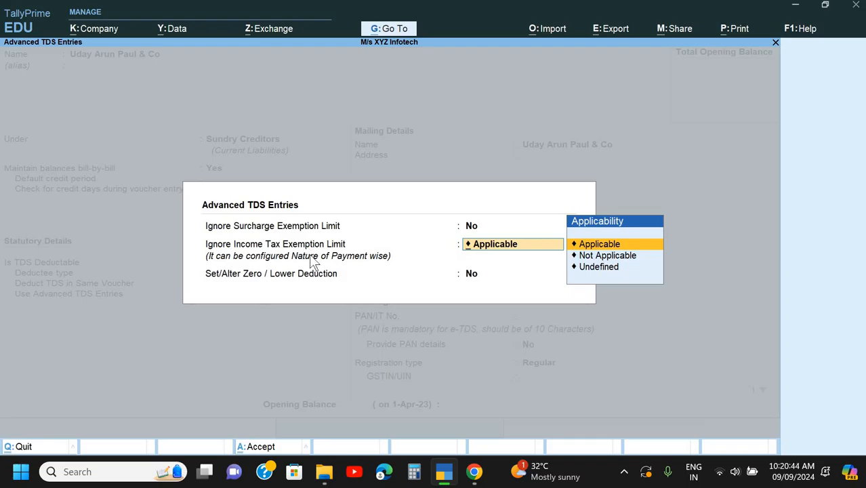
key(Return)
key(Down)
key(Return)
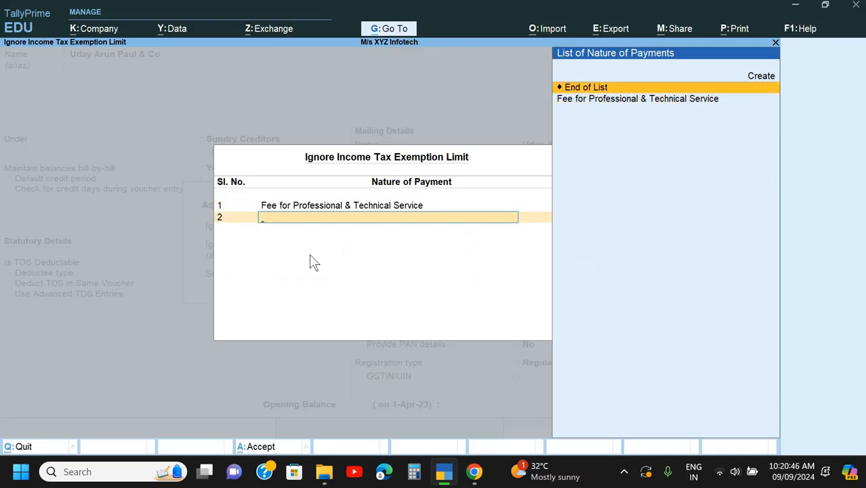
key(Return)
- Keep the mailing name and fill in the supplier's address, copied from the invoice in Chrome
key(Return)
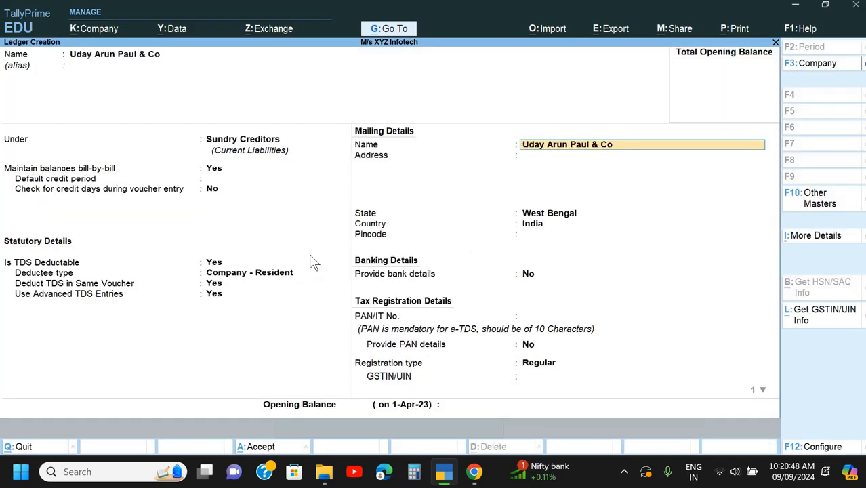
key(Return)
key(alt+Tab)
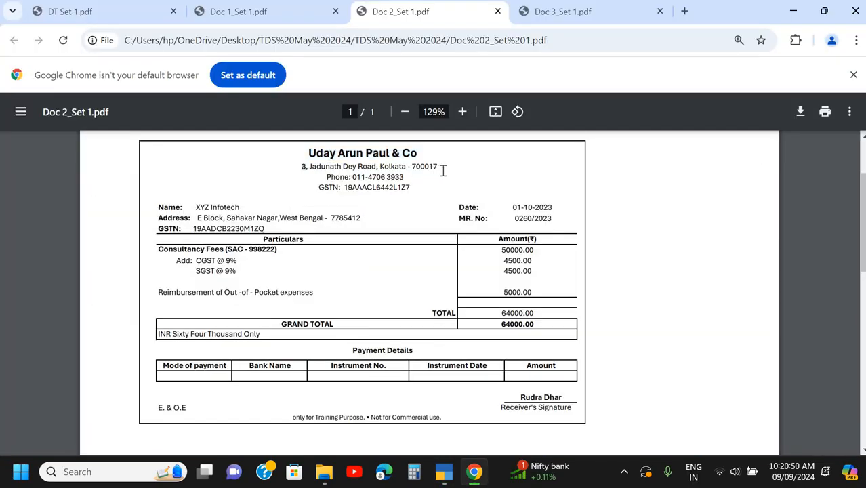
triple_click(443, 171)
key(ctrl+c)
key(alt+Tab)
key(ctrl+v)
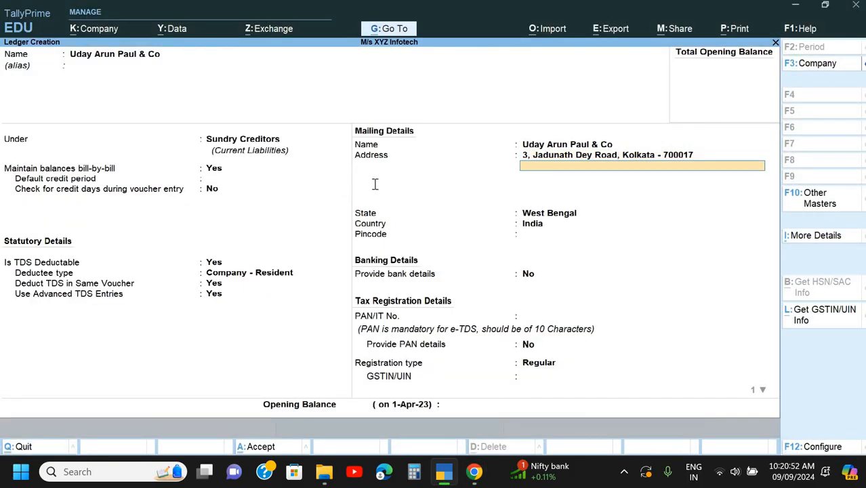
key(alt+Tab)
key(alt+Tab)
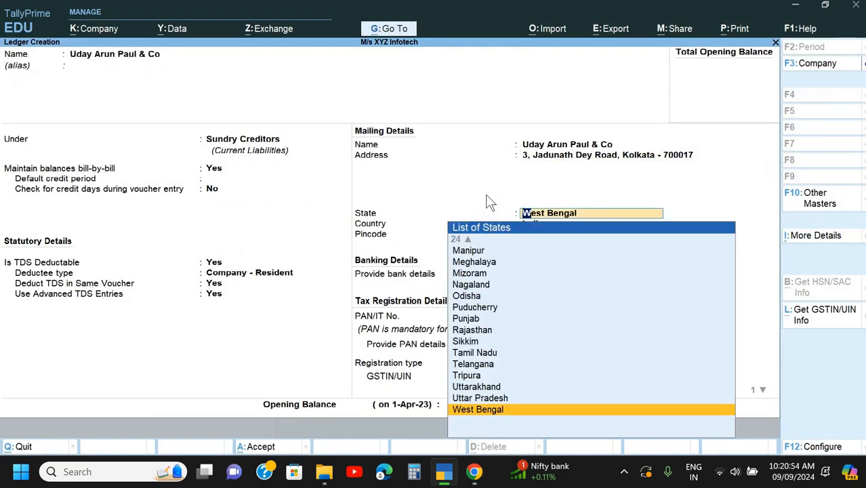
- Keep the state as West Bengal and enter the supplier's pincode from the invoice address
key(Return)
key(alt+Tab)
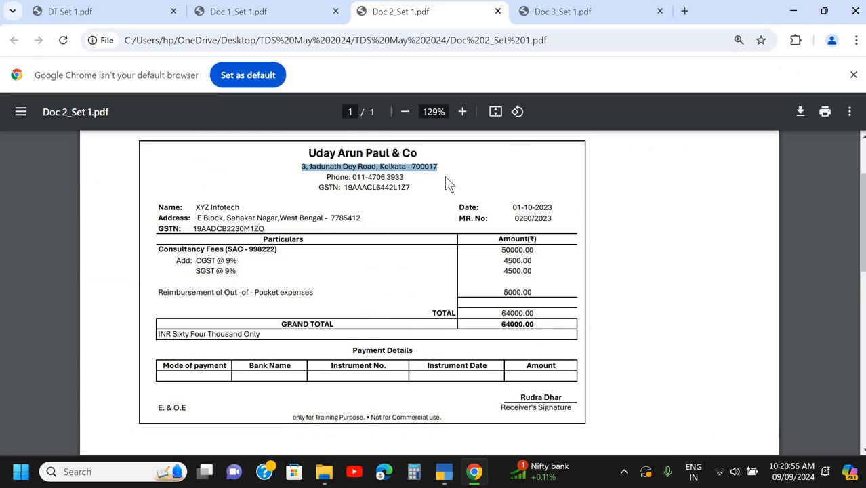
key(alt+Tab)
text(70)
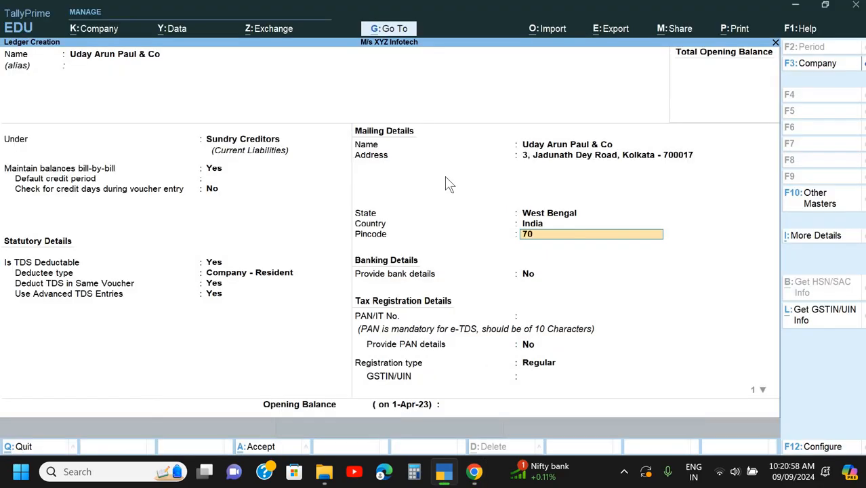
text(0017)
key(Return)
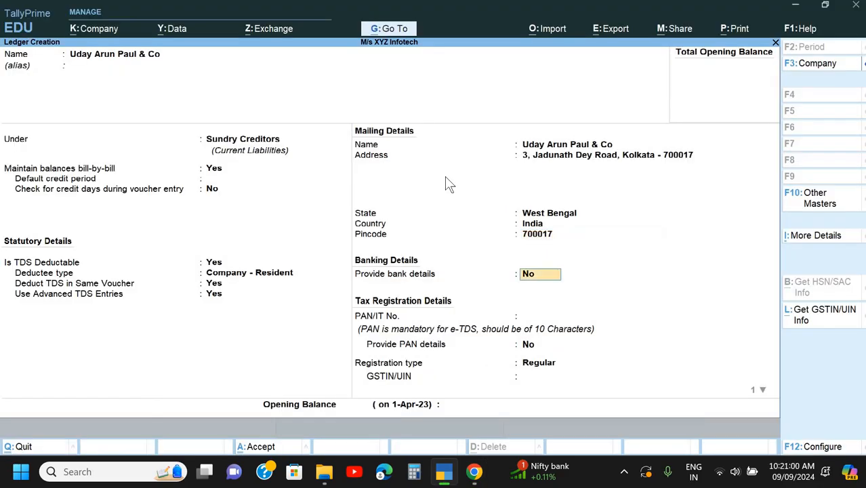
- Leave bank details at No and fill in the supplier's PAN, copied from within the GSTN on the invoice in Chrome
key(alt+Tab)
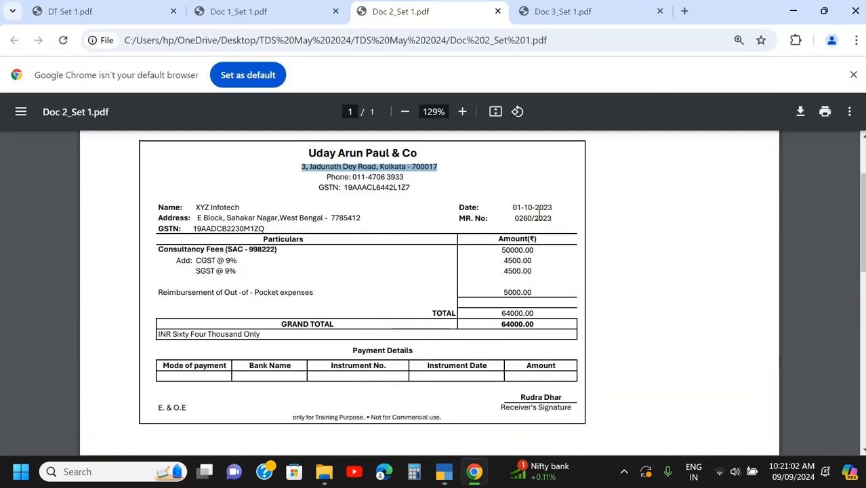
key(alt+Tab)
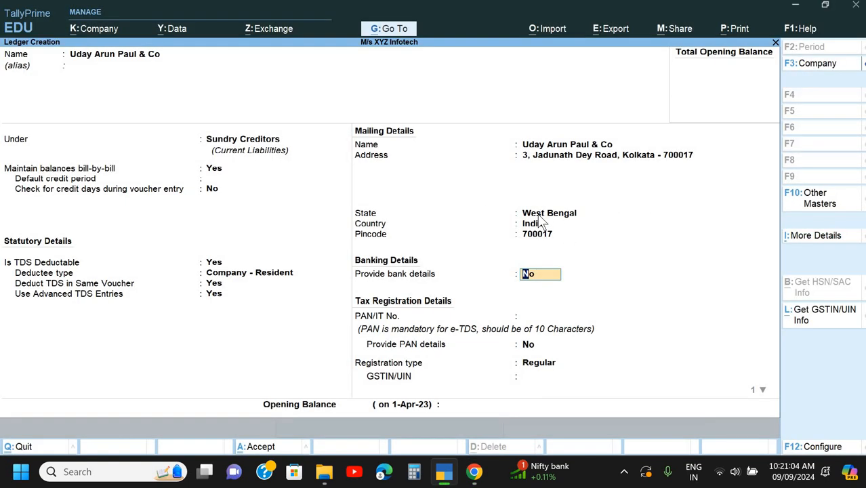
key(Return)
key(Return)
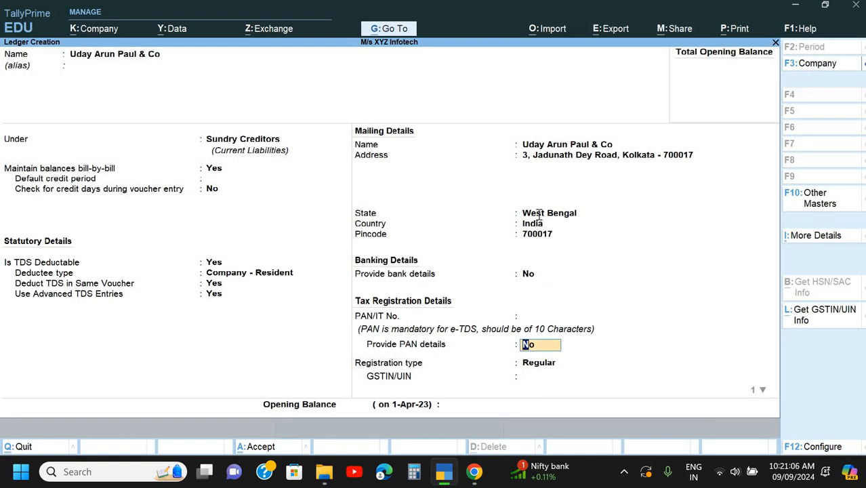
key(Up)
key(alt+Tab)
click(352, 192)
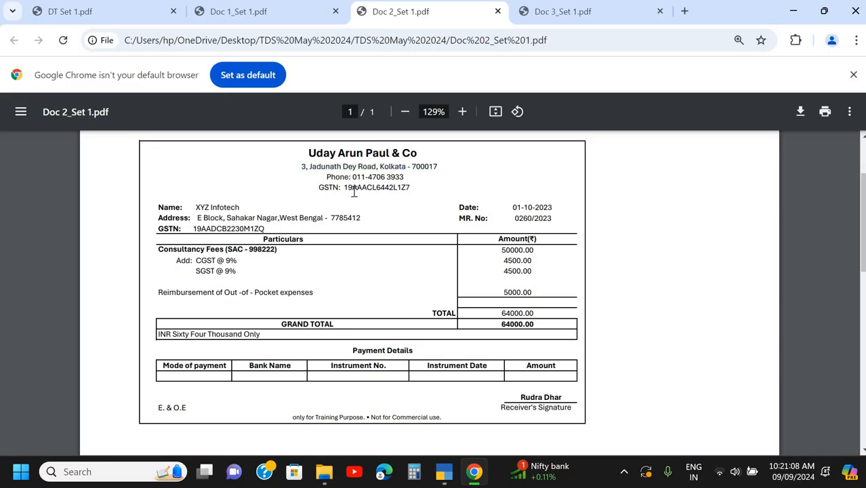
drag(387, 183, 398, 186)
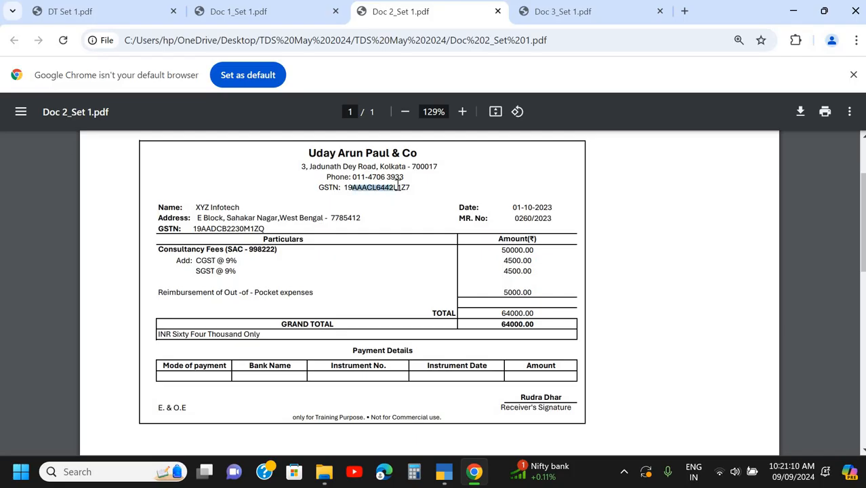
key(ctrl+c)
key(alt+Tab)
key(ctrl+alt+v)
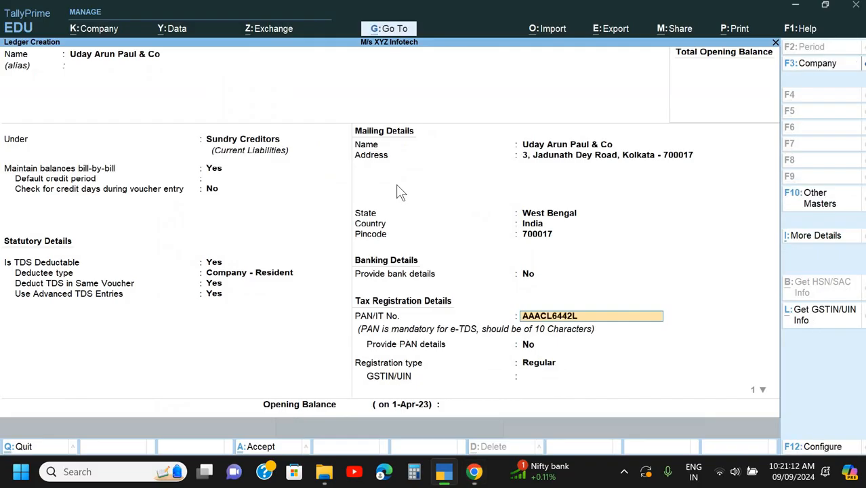
- Keep PAN details at No and the Regular registration type, paste the supplier's GSTIN from the invoice, and decline additional GST details
key(Return)
key(Return)
key(alt+Tab)
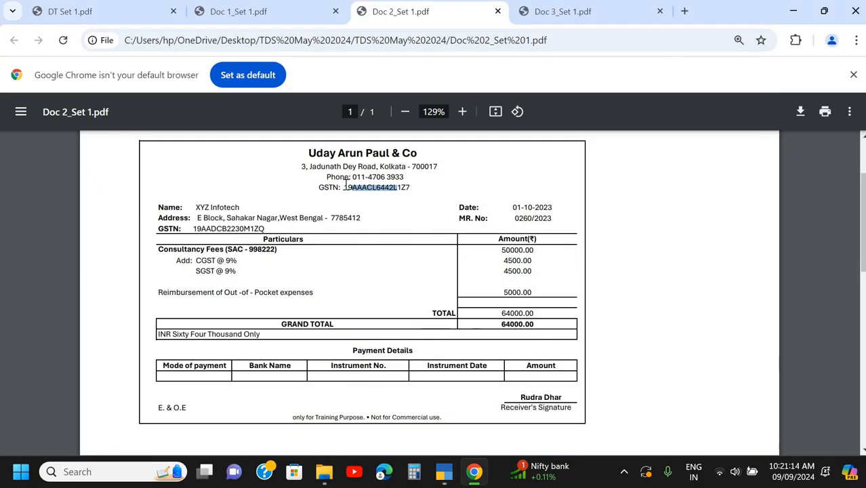
drag(344, 188, 413, 185)
key(ctrl+c)
key(alt+Tab)
key(Return)
key(ctrl+alt+v)
key(Return)
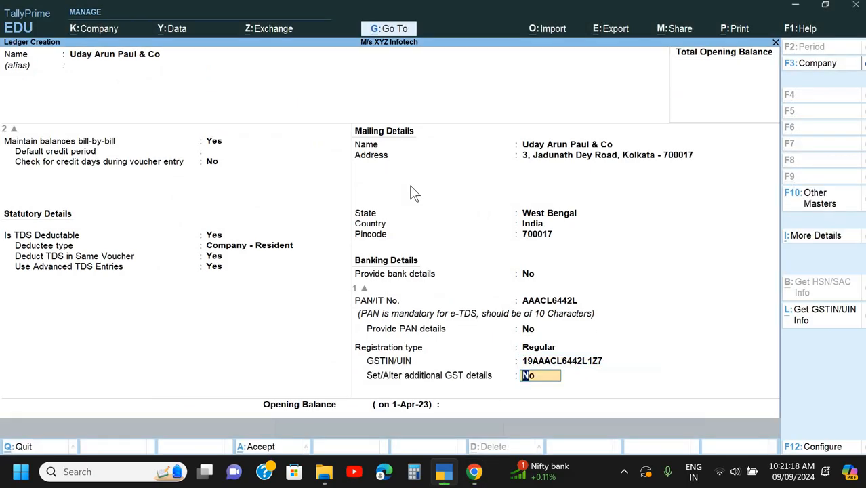
key(Return)
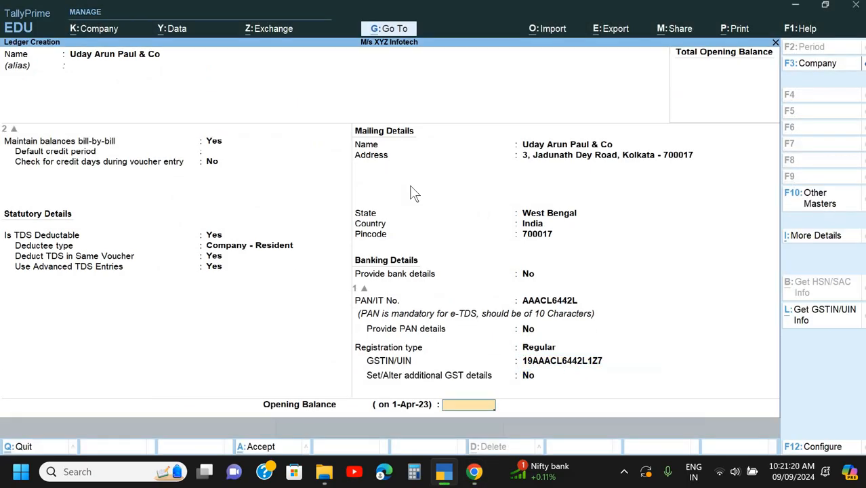
- Save the supplier ledger without an opening balance and name a new ledger TDS on Consultancy Fee
key(Return)
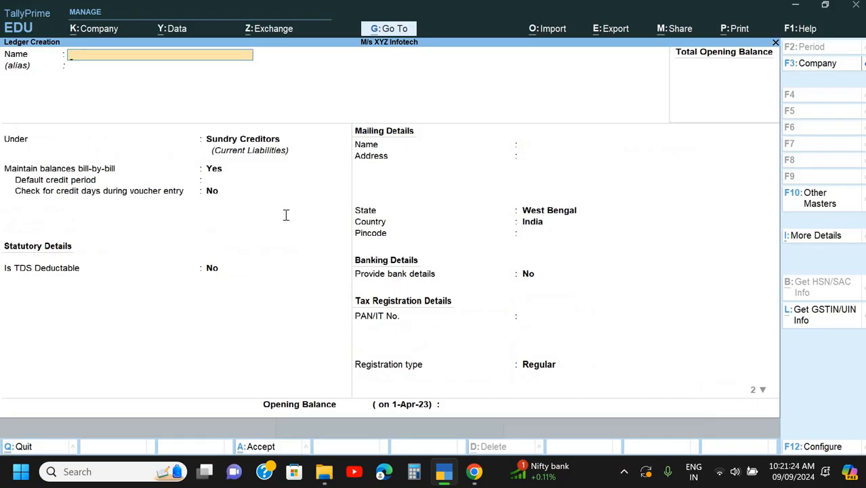
key(alt+Tab)
key(alt+Tab)
text(TDS on Consultancy )
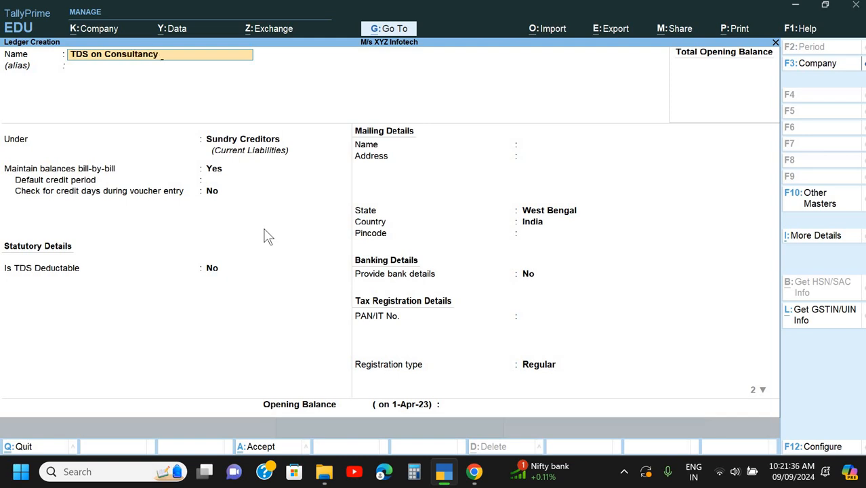
text(Fee)
key(Return)
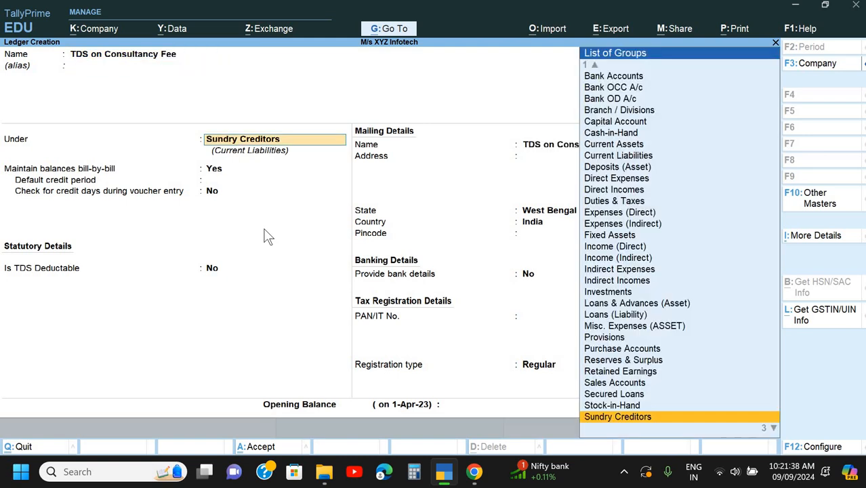
- Place the TDS on Consultancy Fee ledger under Duties & Taxes and set its duty type to TDS
text(Du)
key(Return)
key(Up)
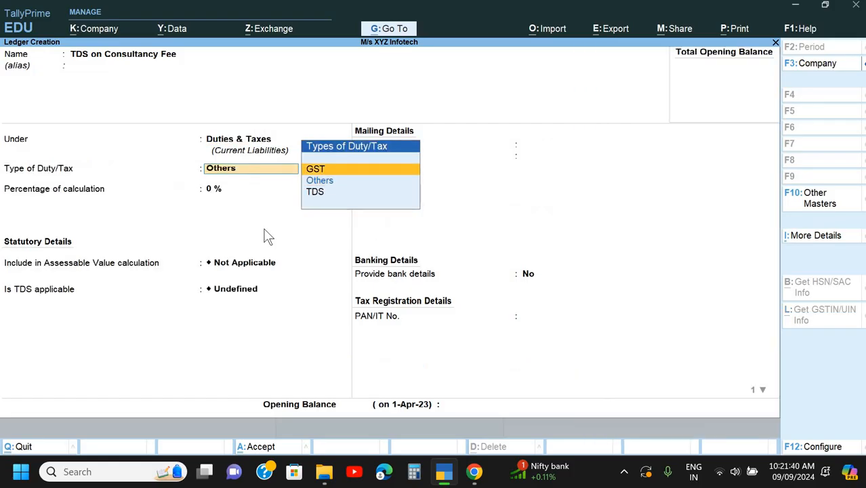
key(Down)
key(Down)
key(Return)
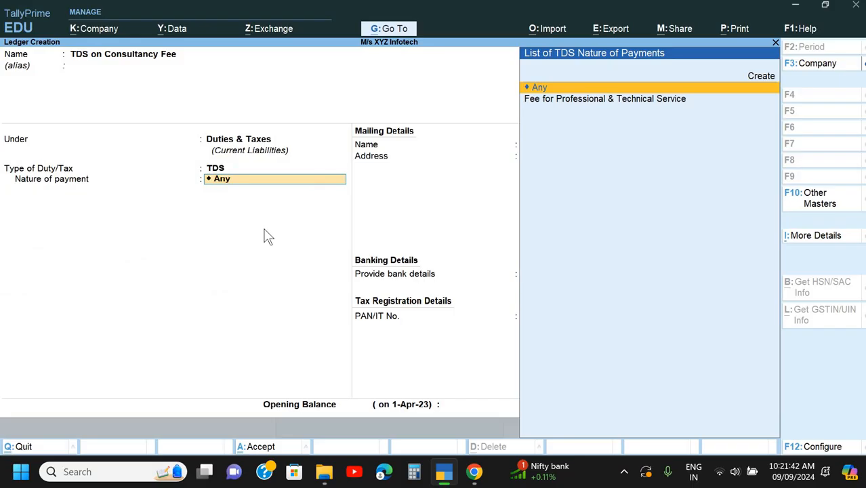
- Choose Fee for Professional & Technical Service as the nature of payment, leave bank details at No, and save the ledger
key(Down)
key(Return)
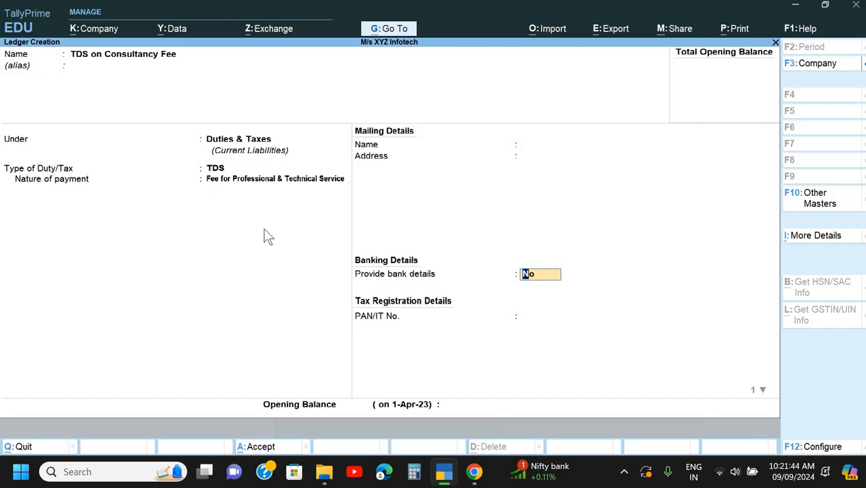
key(Return)
key(Return)
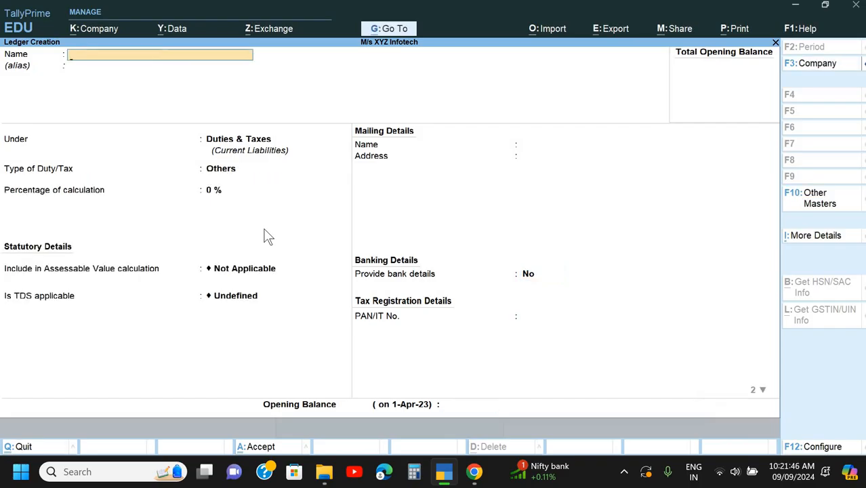
- Leave ledger creation and open M/s XYZ Infotech for alteration, keeping its company name and mailing name
key(Escape)
key(Escape)
key(alt+k)
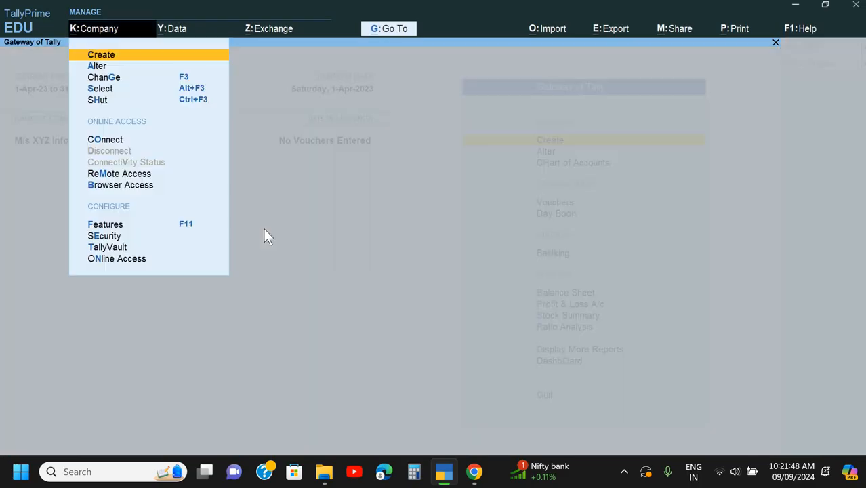
key(Down)
key(Return)
key(Return)
key(Return)
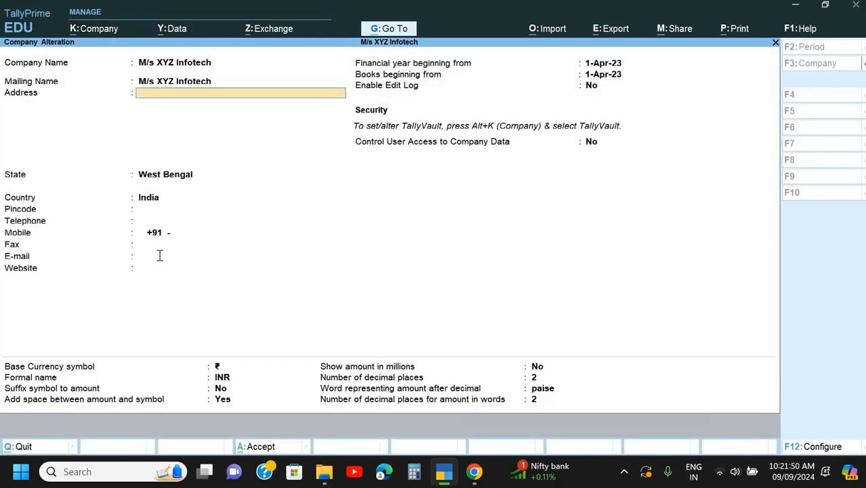
- Fill in the company's address, copied from the buyer address on the Doc 2 invoice in Chrome
key(alt+Tab)
drag(196, 219, 325, 223)
key(ctrl+c)
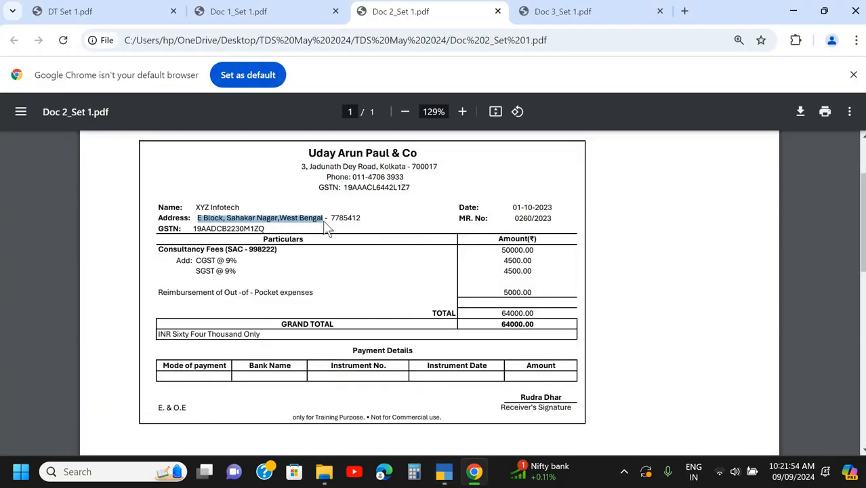
key(alt+Tab)
key(ctrl+alt+v)
key(Return)
- Paste the company's pincode from the invoice in Chrome, keep state and country, and save the company alteration
key(alt+Tab)
click(363, 220)
double_click(361, 218)
key(ctrl+c)
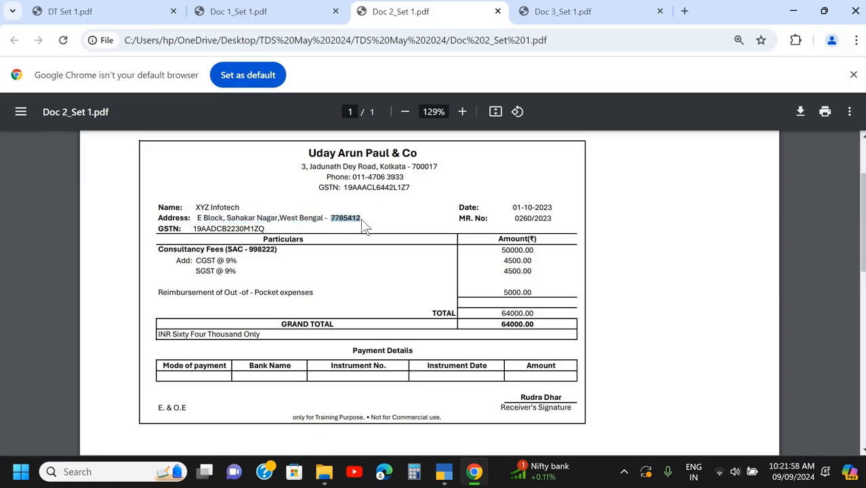
key(alt+Tab)
key(Return)
key(Return)
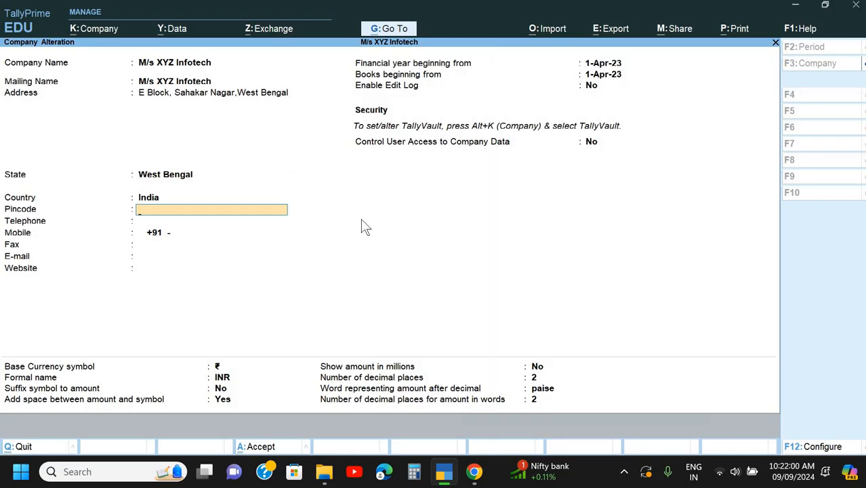
key(ctrl+alt+v)
key(Return)
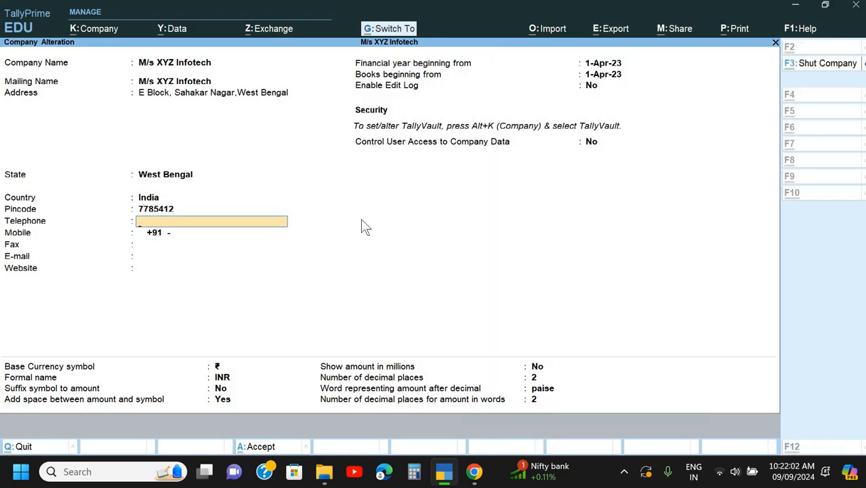
key(ctrl+a)
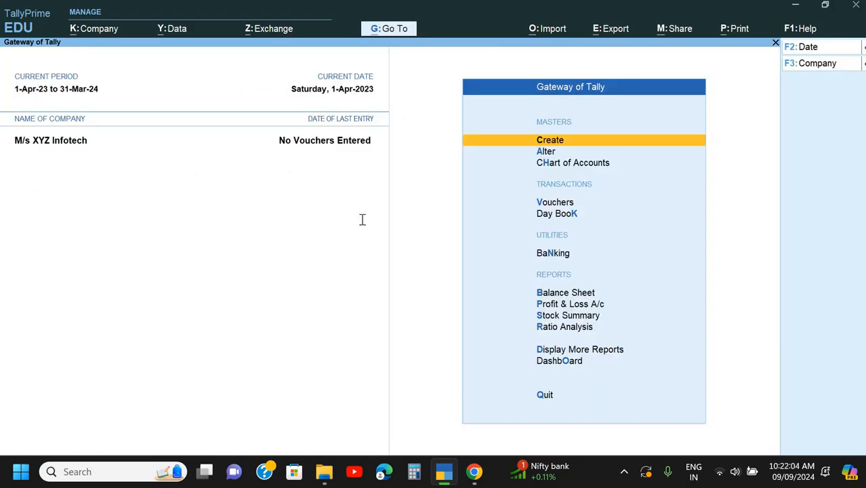
- View the Doc 1 cheque in Chrome, then return to TallyPrime and start a payment voucher for it
key(alt+Tab)
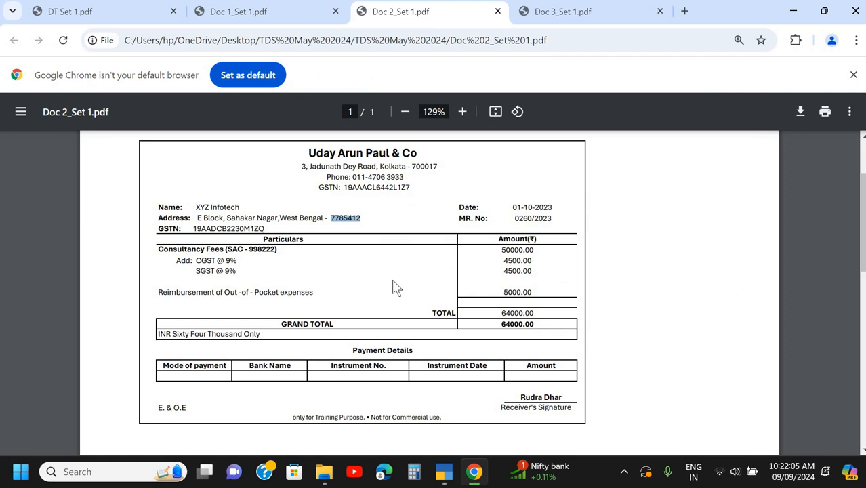
click(280, 19)
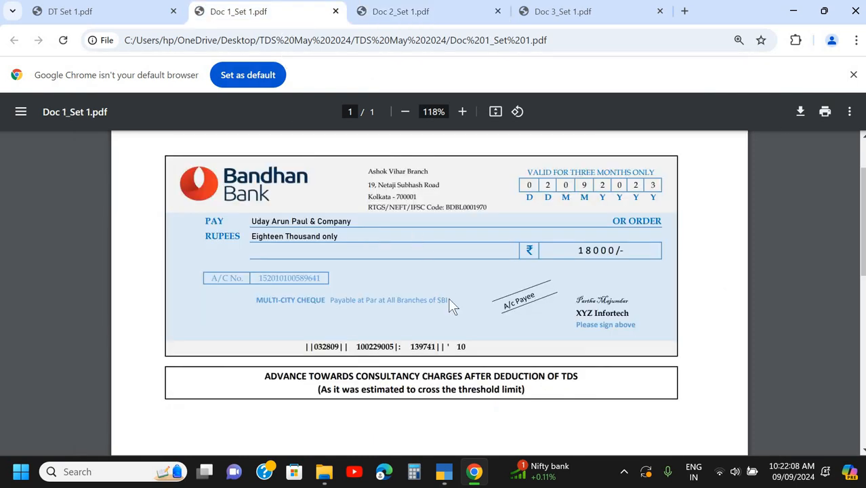
key(alt+Tab)
key(Return)
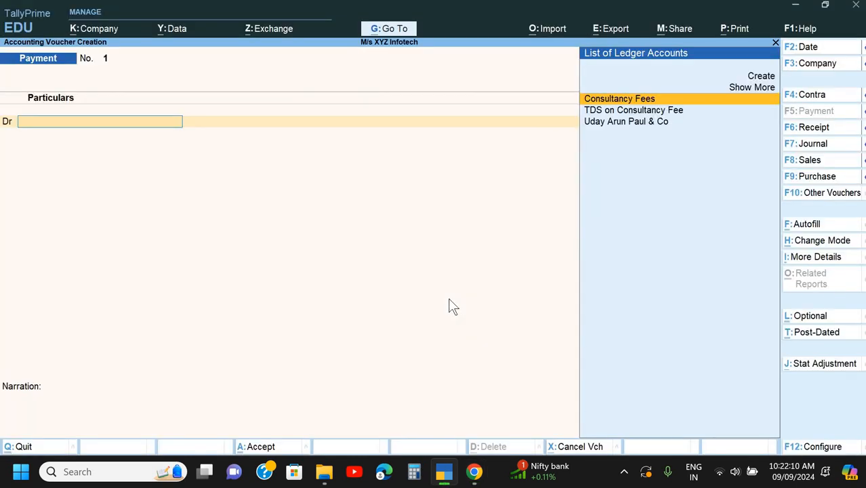
key(F6)
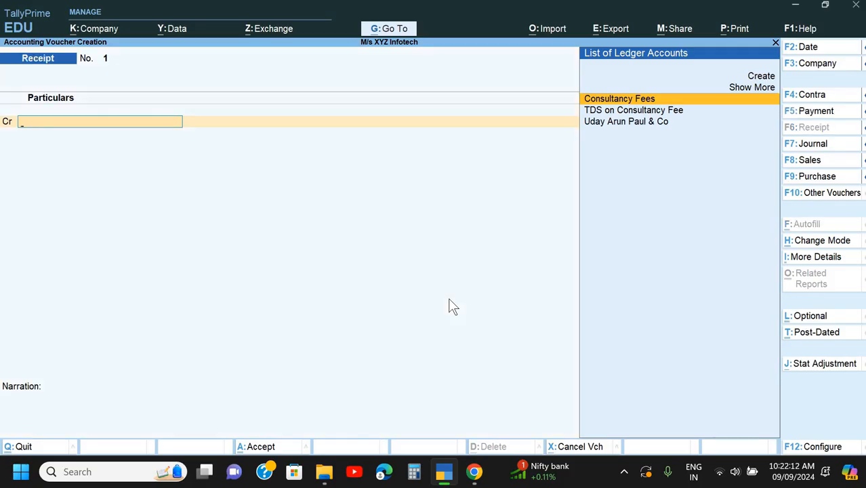
key(F5)
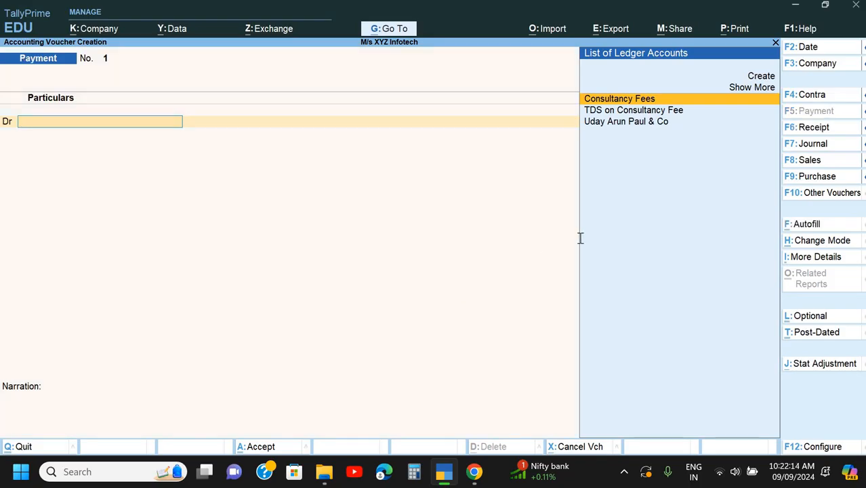
- Set the payment voucher's date to 2-Sep-23, matching the date on the Doc 1 cheque in Chrome
key(alt+Tab)
key(alt+Tab)
key(F2)
text(2-0)
key(Return)
- Change the payment voucher's mode to Single Entry
key(Up)
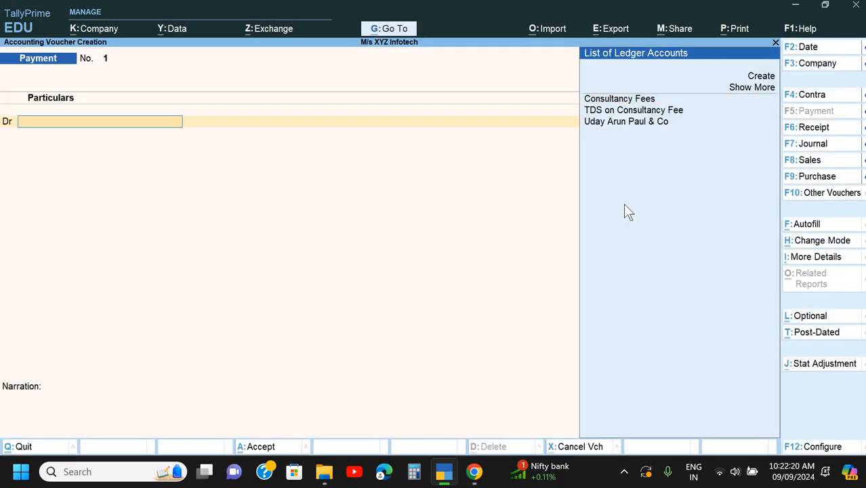
key(Down)
key(Down)
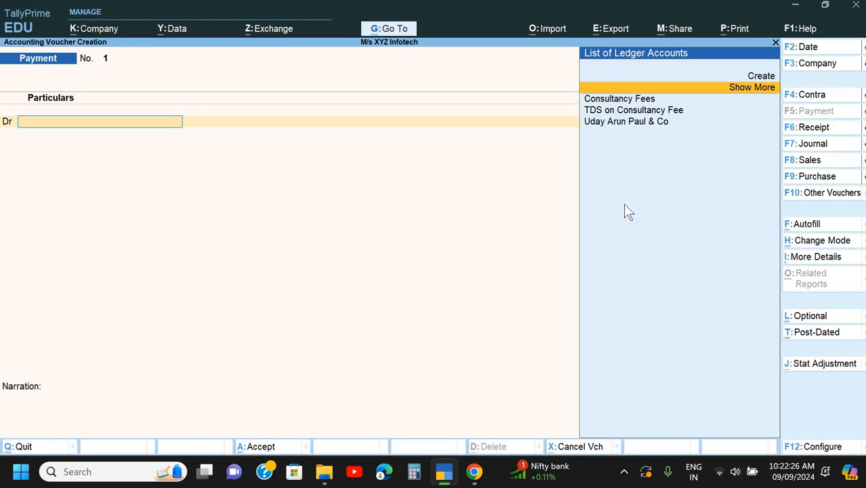
key(ctrl+h)
key(Down)
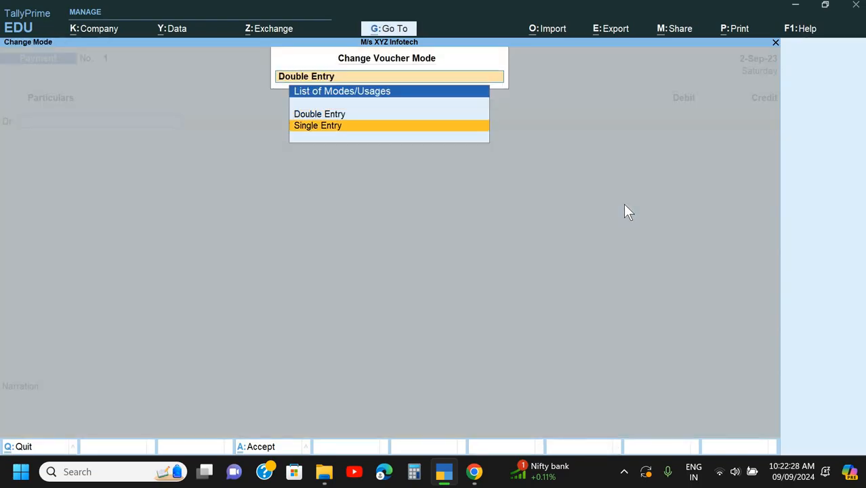
key(Return)
- Create a new ledger named Bandhan Bank from the voucher's account selection, without an alias
key(Down)
key(Down)
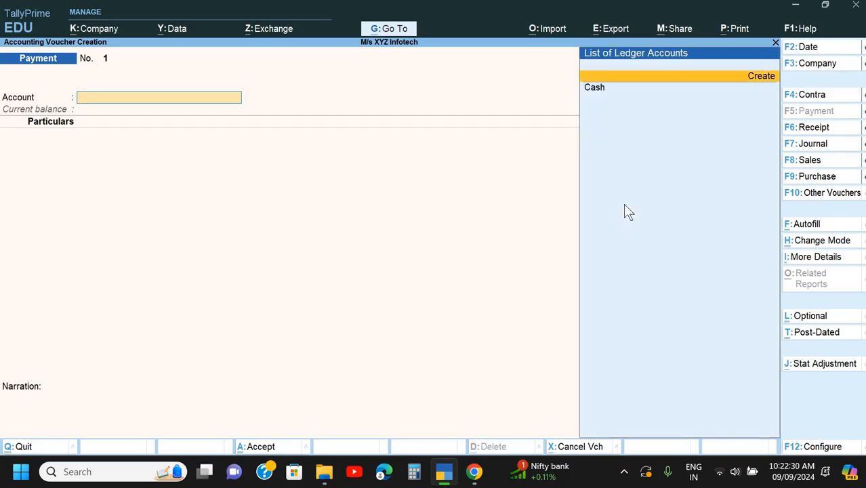
key(alt+c)
text(B)
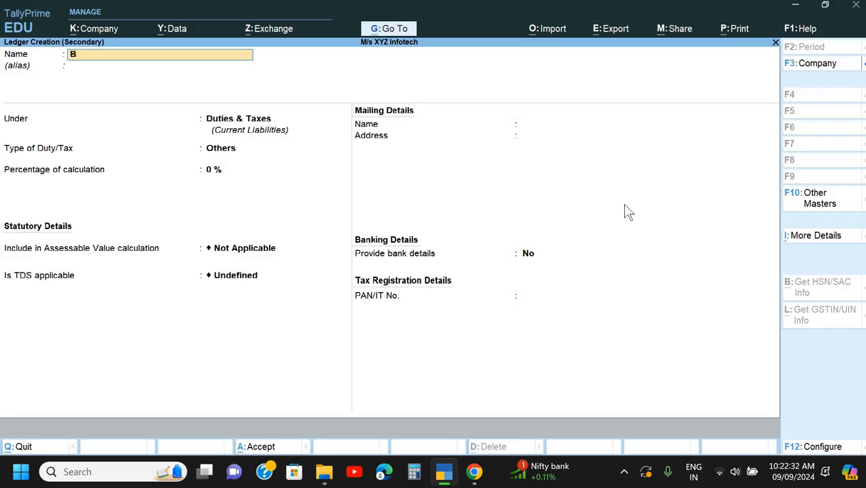
text(andhan Bank)
key(Return)
key(Return)
- Place the Bandhan Bank ledger under Bank Accounts and keep the company as the account holder
key(BackSpace)
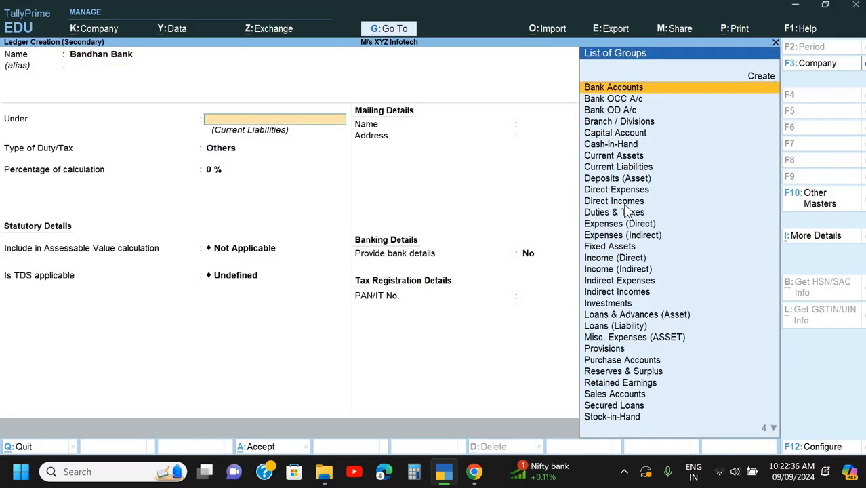
text(Ban)
key(Down)
key(Down)
key(Up)
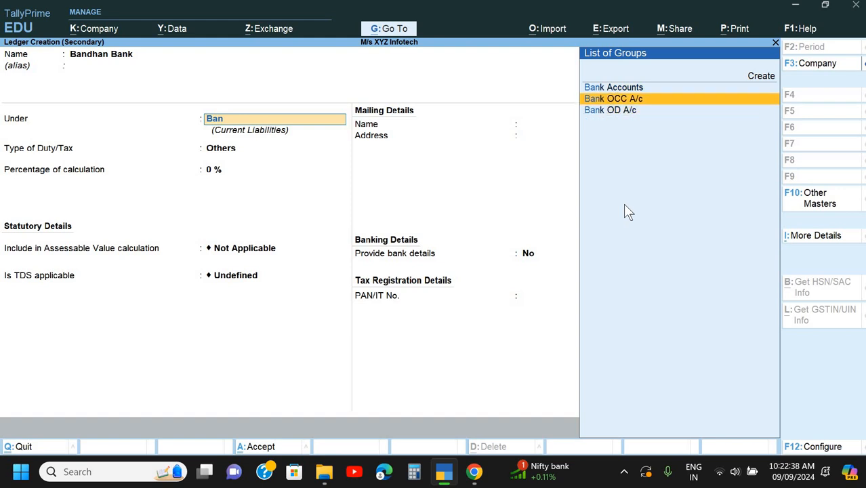
key(Down)
key(Up)
key(Up)
key(Return)
key(Return)
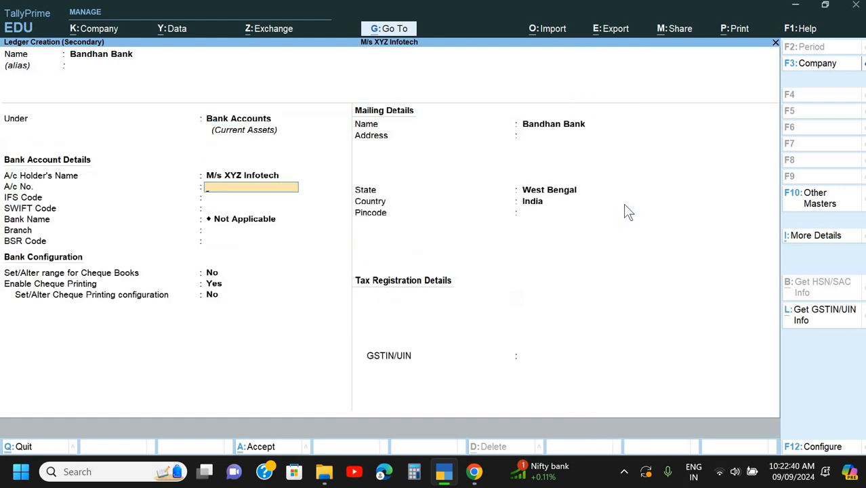
- Fill in the bank account number, copied from the Doc 1 cheque in Chrome
key(alt+Tab)
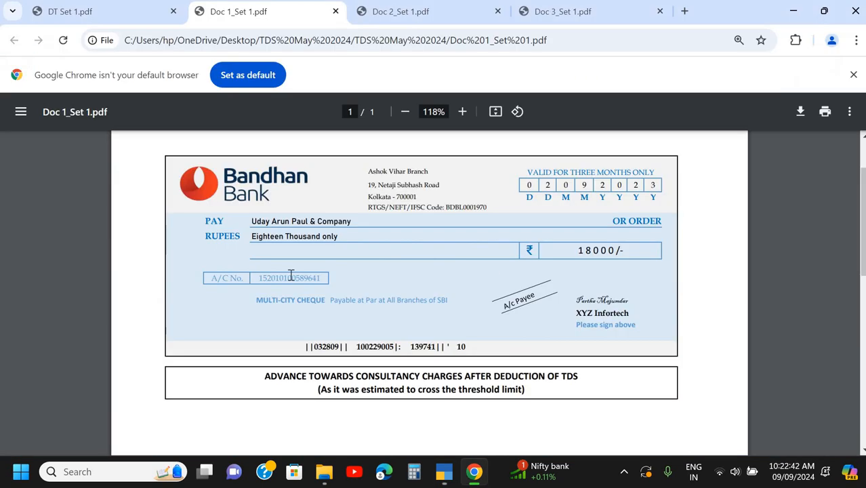
drag(260, 276, 330, 276)
key(ctrl+c)
key(alt+Tab)
key(ctrl+v)
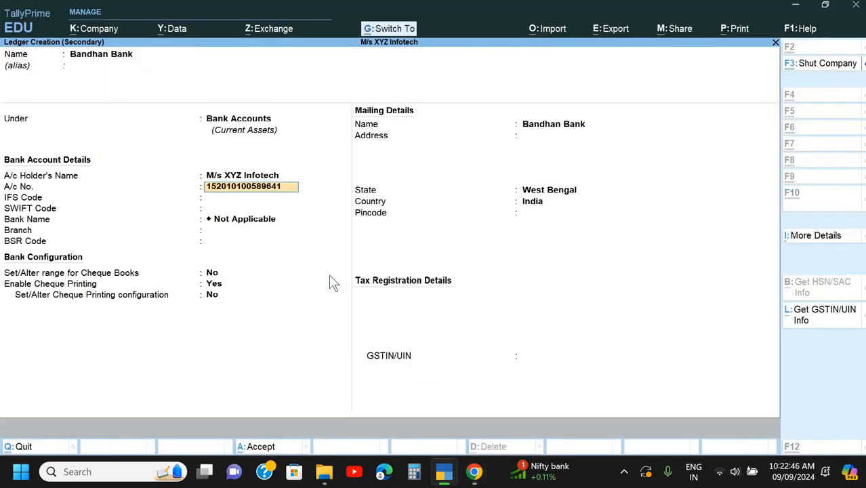
key(Return)
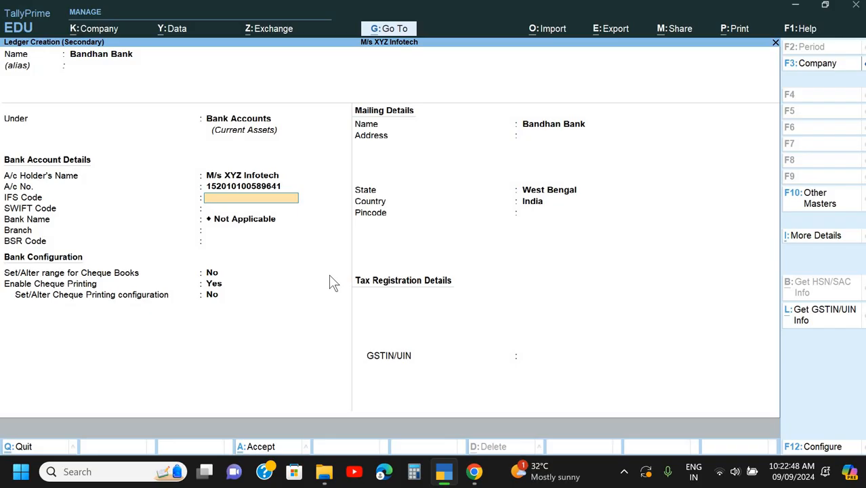
- Fill in the IFS code BDBL0001970, copied from the Doc 1 cheque in Chrome
key(alt+Tab)
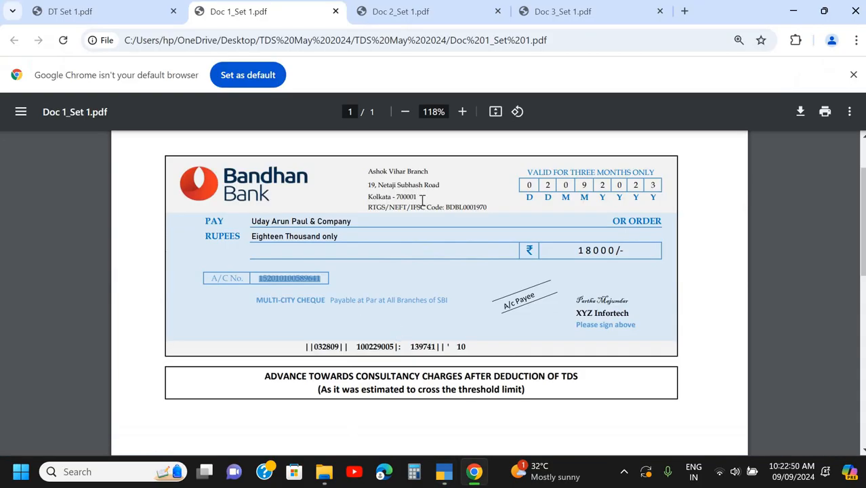
drag(447, 207, 488, 206)
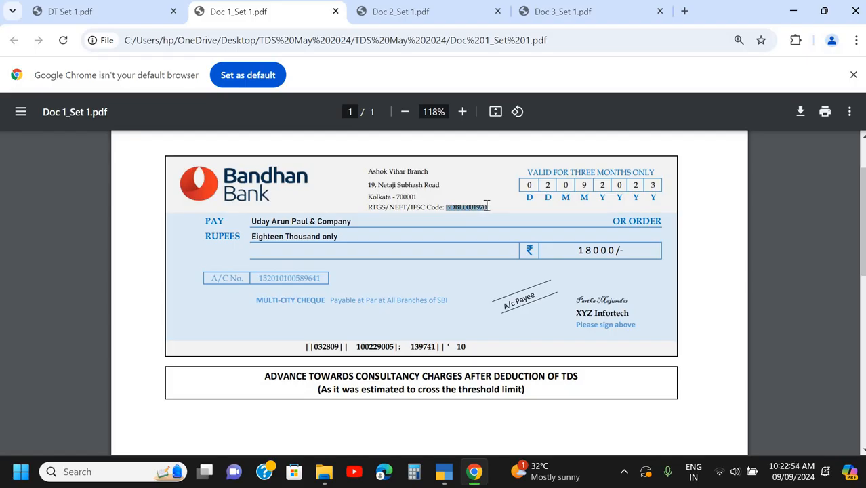
key(alt+Tab)
key(ctrl+alt+v)
key(Return)
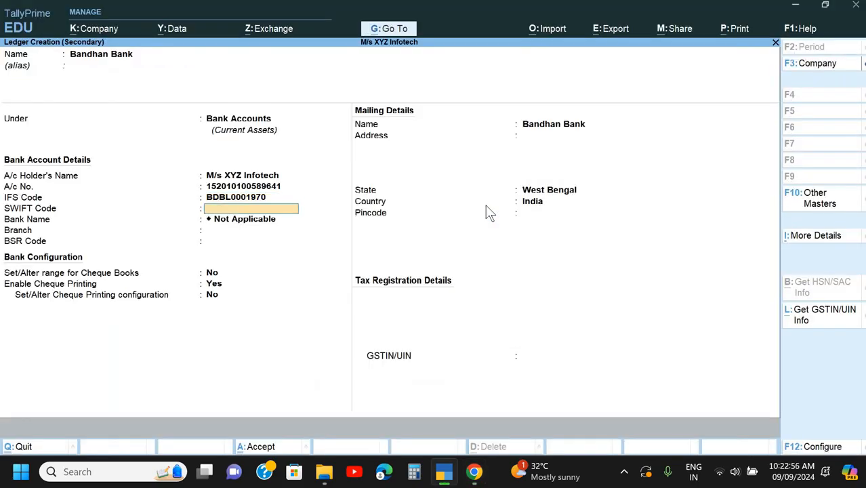
- Fill in the branch Ashok Vihar Branch, copied from the Doc 1 cheque in Chrome, leaving the SWIFT code blank and the bank name Not Applicable
key(Return)
key(alt+Tab)
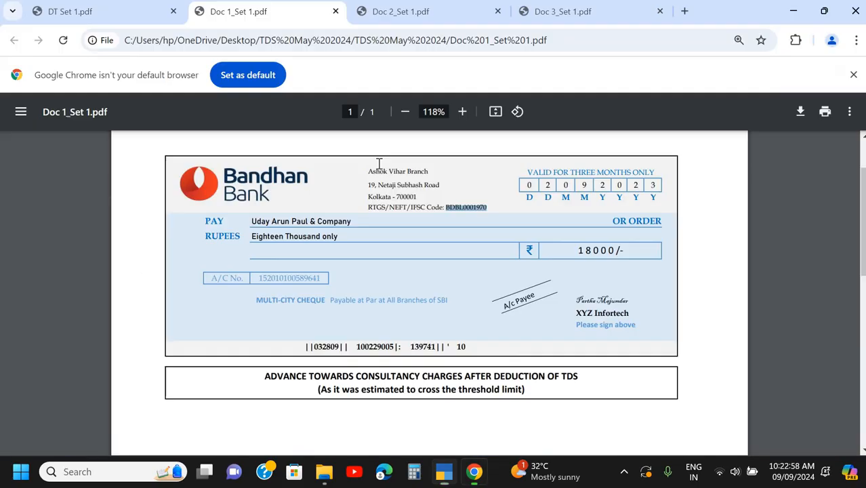
drag(370, 171, 430, 171)
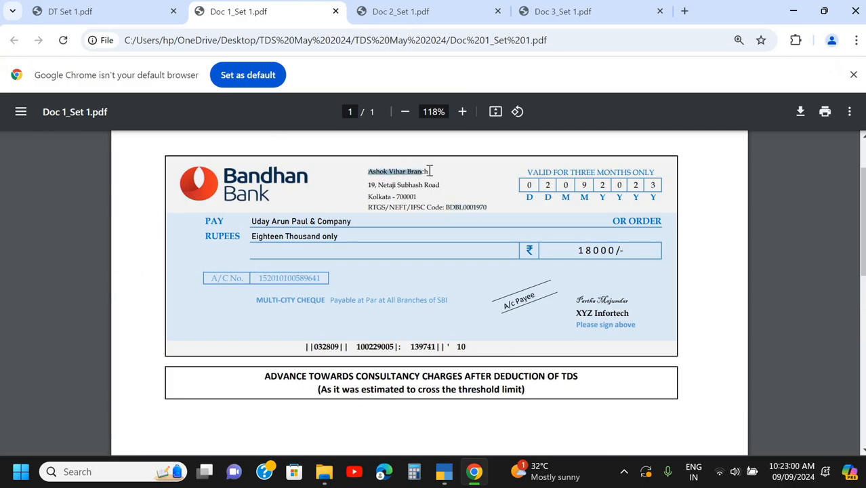
key(ctrl+c)
key(alt+Tab)
key(ctrl+alt+v)
key(Return)
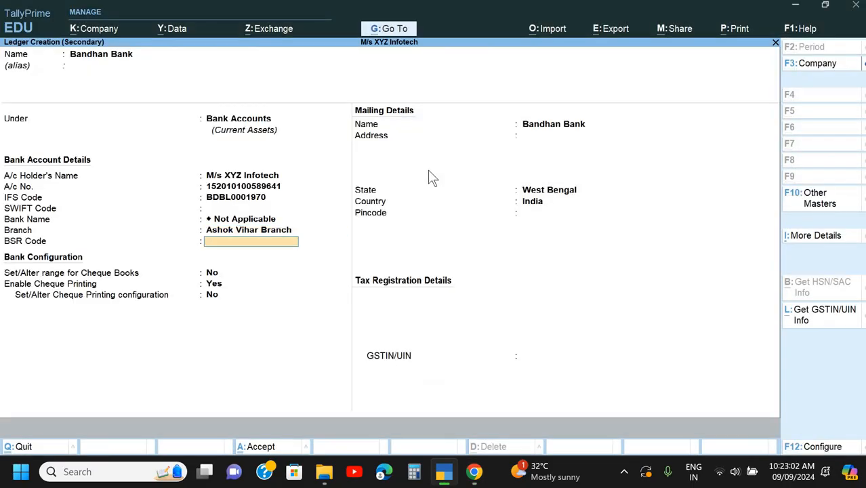
- Leave the BSR code blank, with the cheque book range set to No and cheque printing enabled
key(alt+Tab)
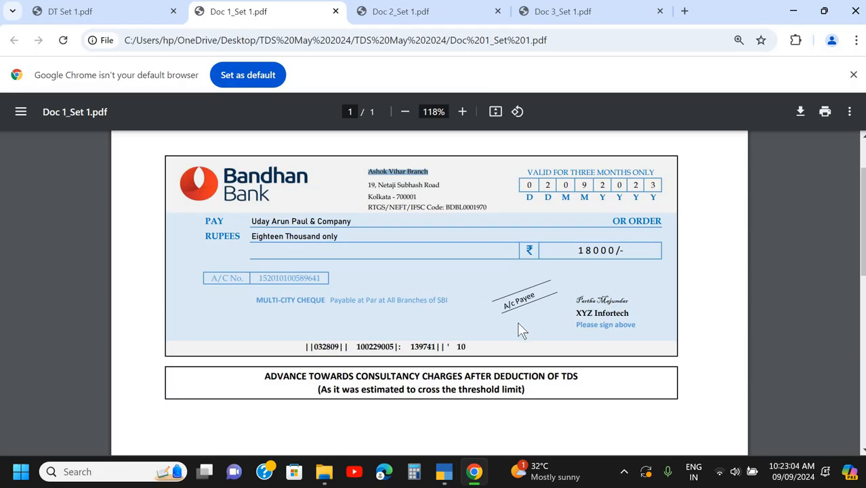
key(alt+Tab)
key(Return)
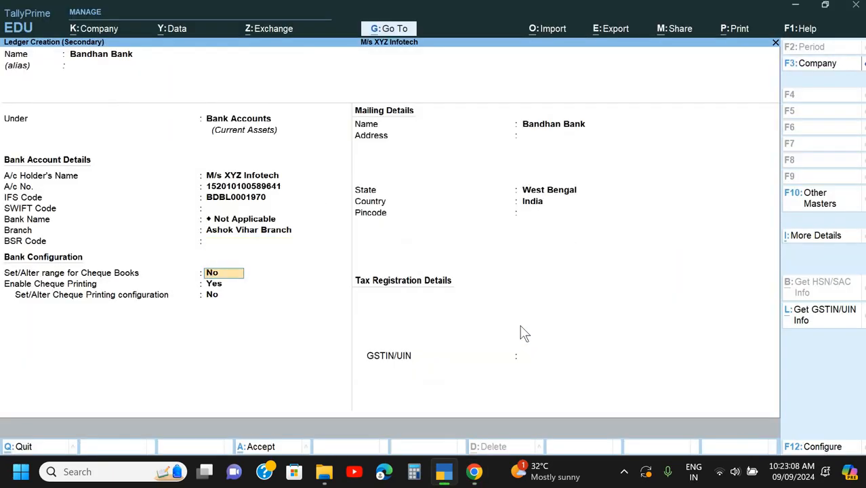
key(Return)
key(Return)
key(Return)
key(Return)
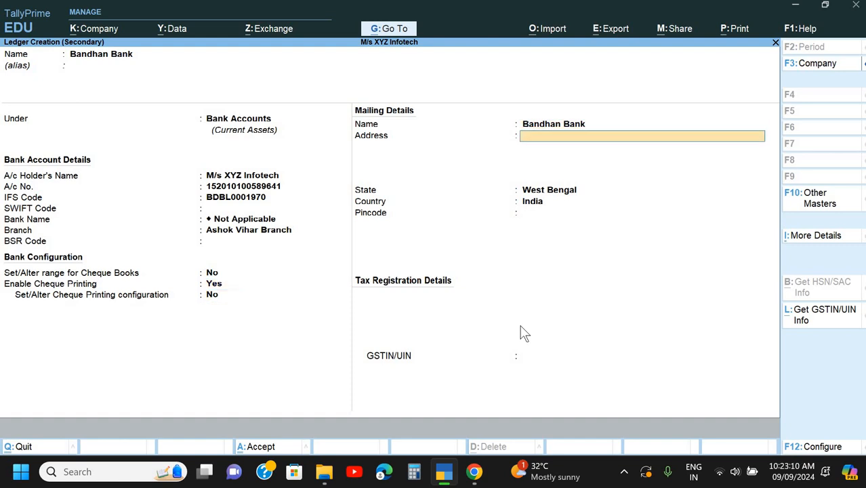
- Fill in the two lines of the bank's mailing address, copied from the Doc 1 cheque in Chrome, with West Bengal and India
key(alt+Tab)
drag(370, 185, 439, 191)
key(ctrl+c)
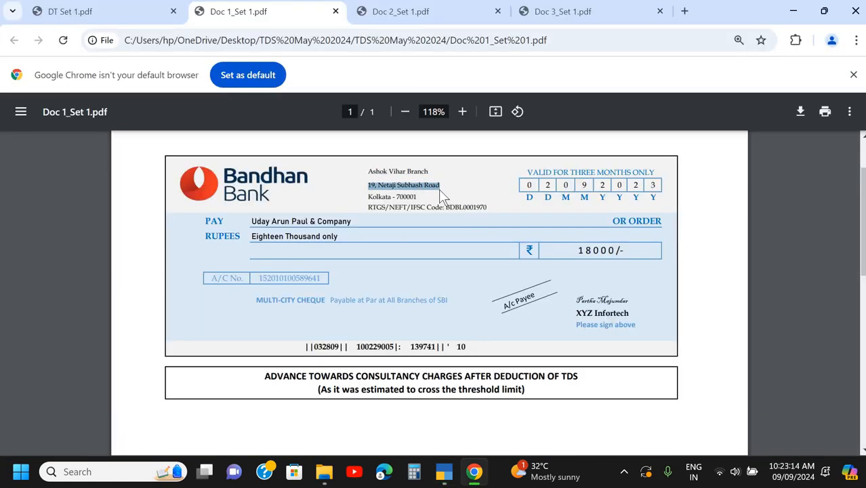
key(alt+Tab)
key(ctrl+v)
key(alt+Tab)
triple_click(424, 197)
key(ctrl+c)
key(alt+Tab)
key(ctrl+v)
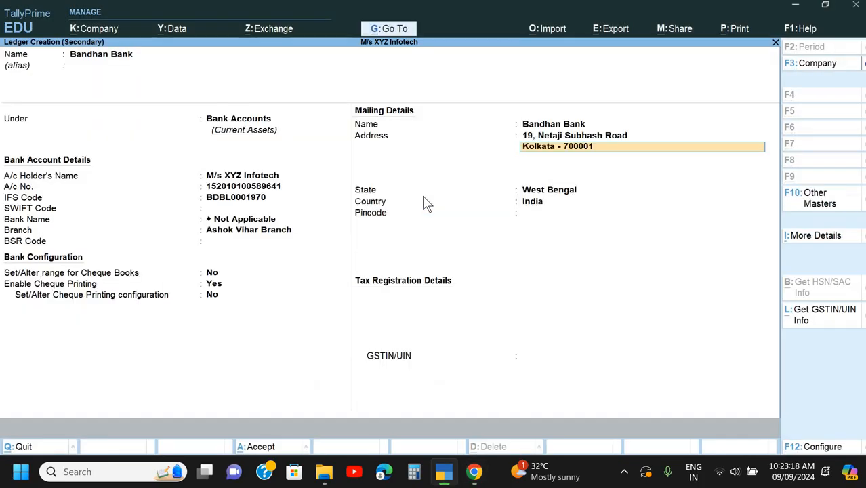
key(Return)
key(Return)
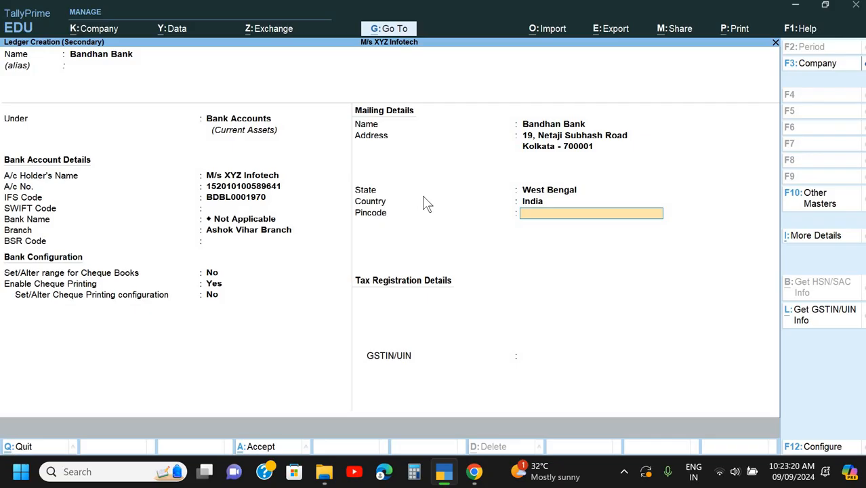
- Enter the bank's pincode, leave the GSTIN/UIN blank and save the Bandhan Bank ledger
text(700001)
key(Return)
key(Return)
key(Return)
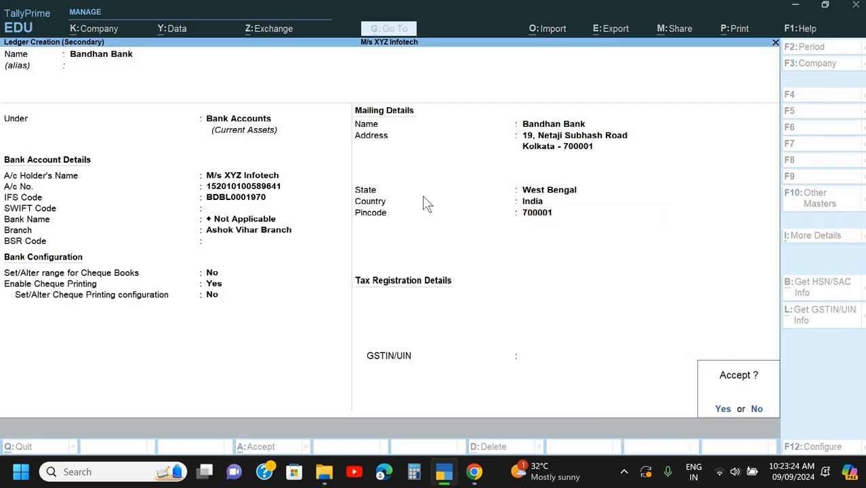
key(Return)
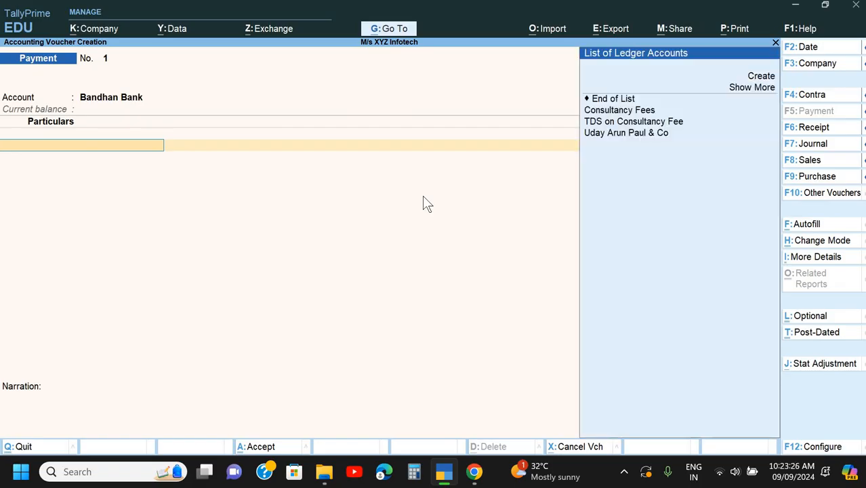
- Add Consultancy Fees to the payment voucher's particulars with an amount of 18,000
key(Down)
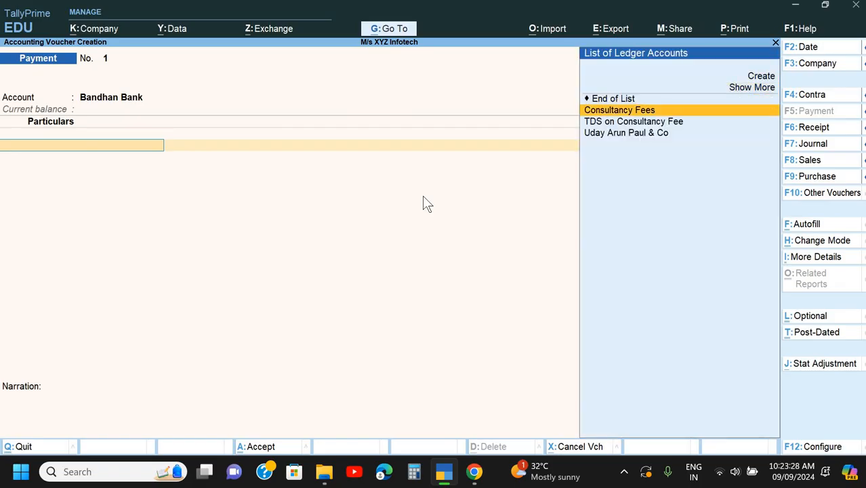
key(Return)
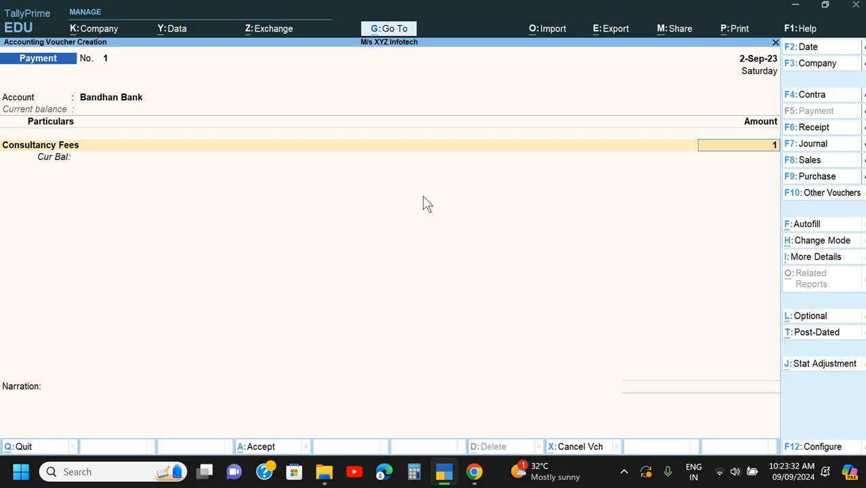
text(18,000)
key(Return)
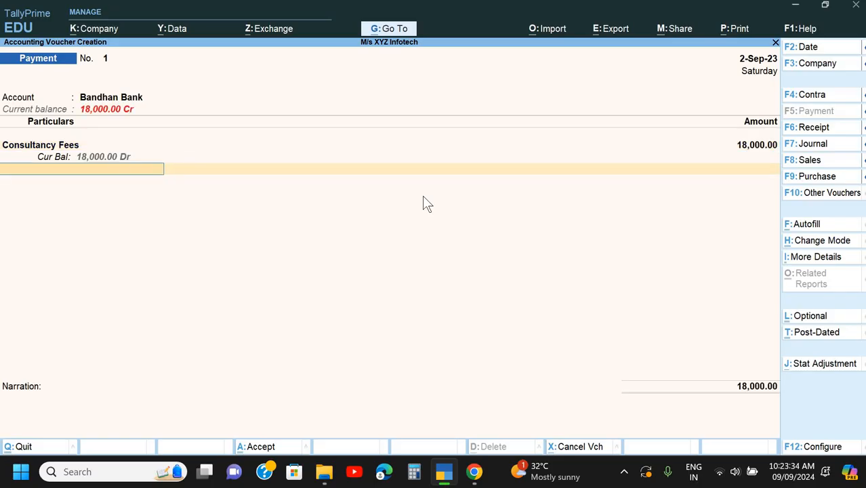
- Add TDS on Consultancy Fee as the second particular, with Bandhan Bank as the party
text(T)
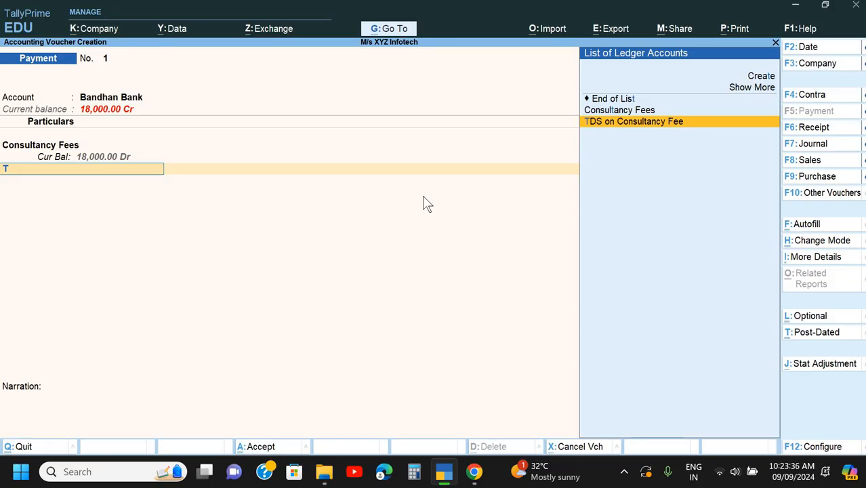
key(Return)
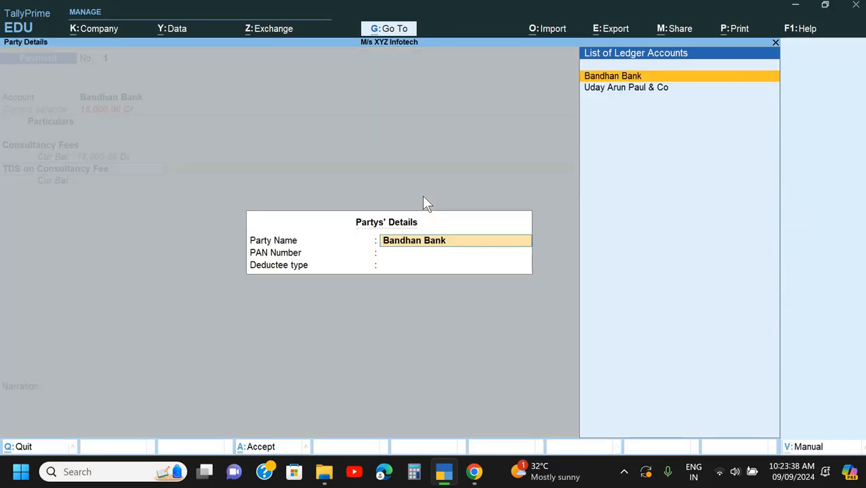
key(Return)
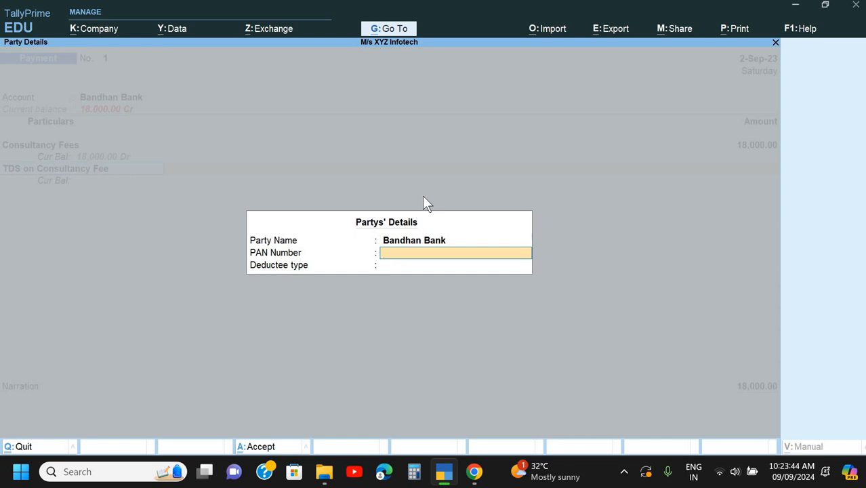
- Open the Bandhan Bank ledger for alteration from the voucher's account and review its bank, mailing and tax registration details
key(BackSpace)
key(BackSpace)
key(BackSpace)
key(BackSpace)
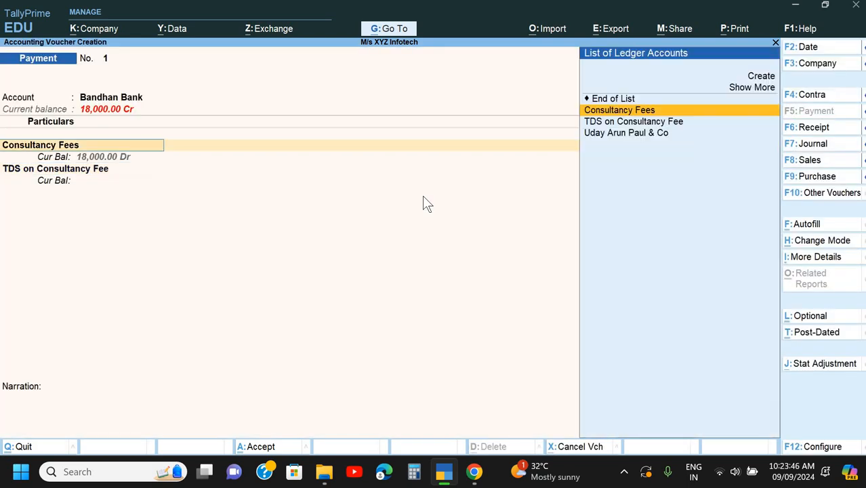
key(ctrl+Return)
key(Return)
key(Return)
key(Return)
key(Return)
key(Return)
key(Return)
key(Return)
key(Return)
key(Return)
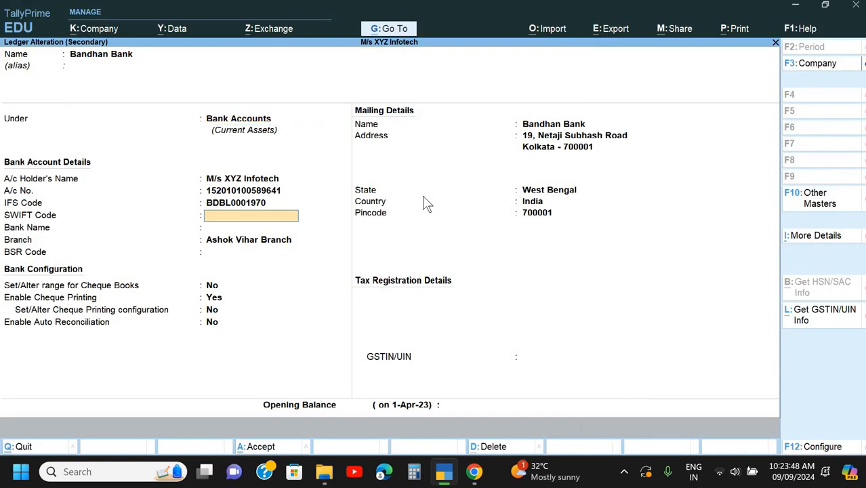
key(Return)
key(Return)
key(Return)
key(Return)
key(Return)
key(Return)
key(Return)
key(Return)
key(Return)
key(Return)
key(Return)
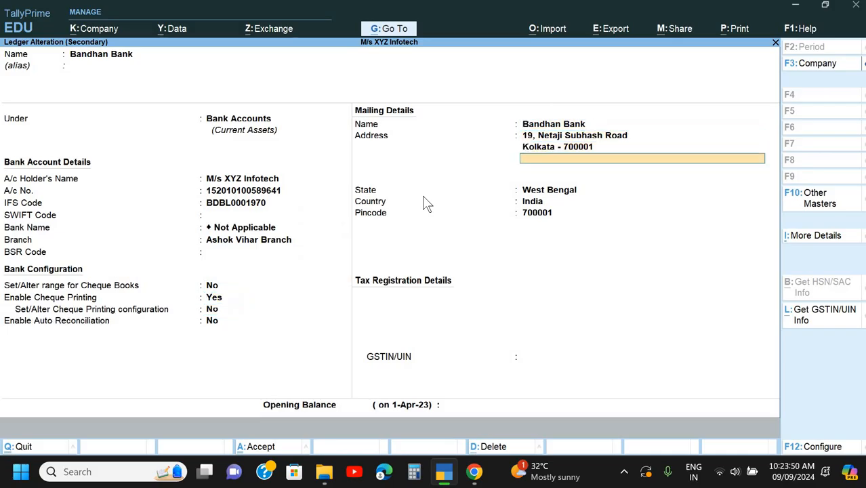
key(Return)
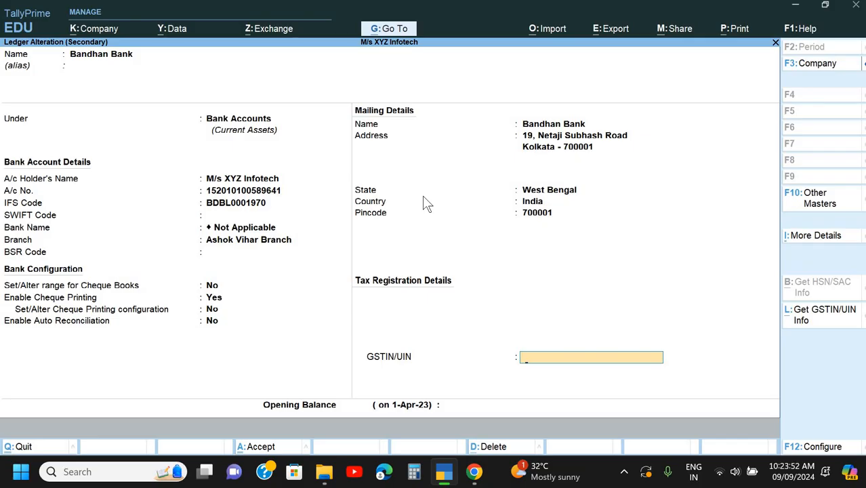
key(Return)
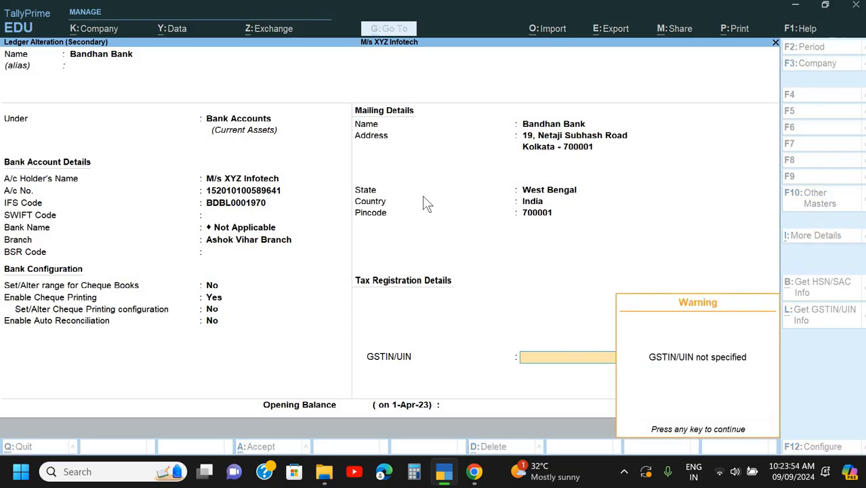
key(Return)
key(BackSpace)
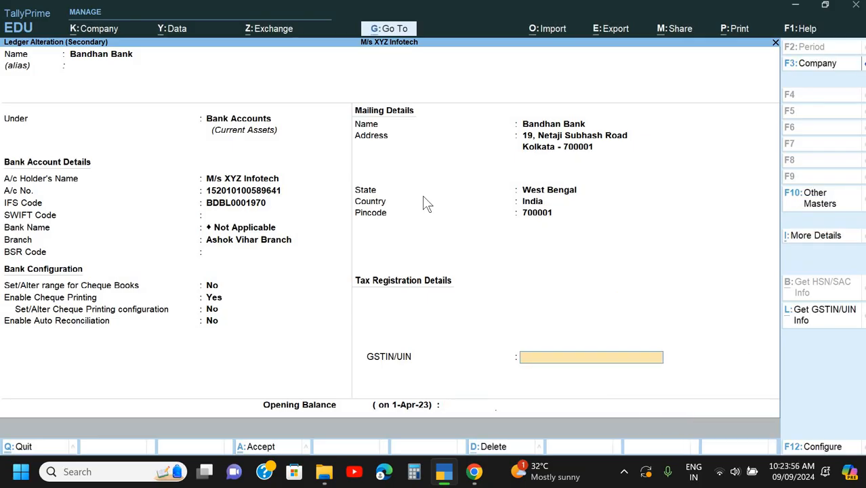
key(Return)
key(Return)
key(Return)
key(Return)
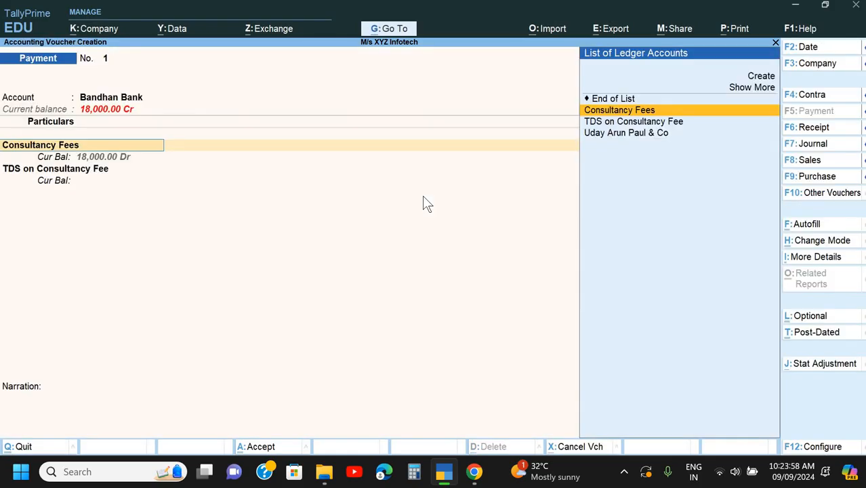
- Return to the party details of the TDS on Consultancy Fee line and keep Bandhan Bank as the party
key(Return)
key(Return)
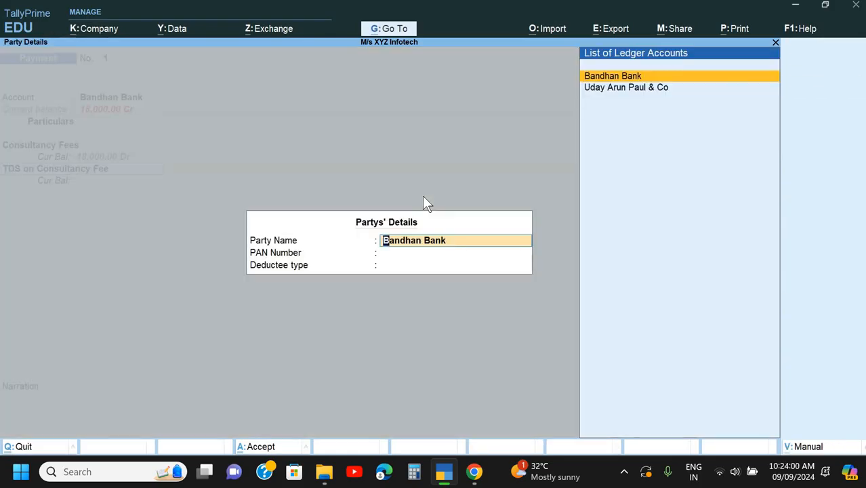
key(Return)
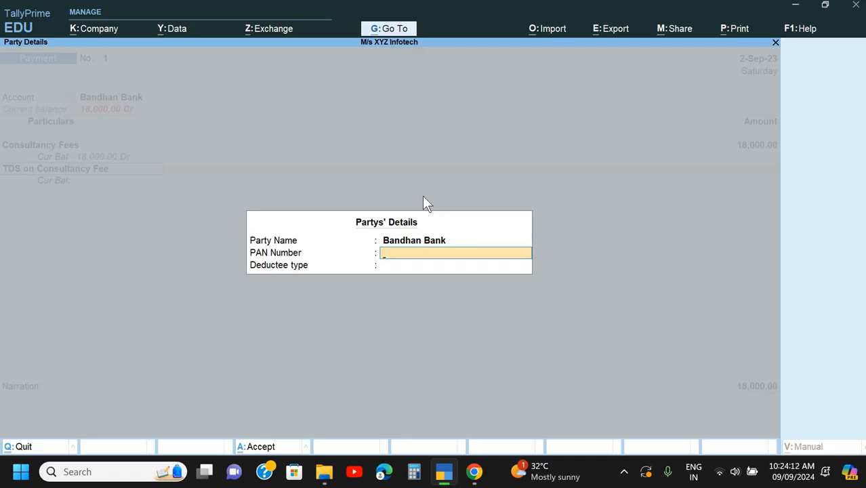
- Leave the party details and discard the unfinished payment voucher that used Consultancy Fees, returning to the Gateway of Tally
key(BackSpace)
key(BackSpace)
key(BackSpace)
key(alt+Tab)
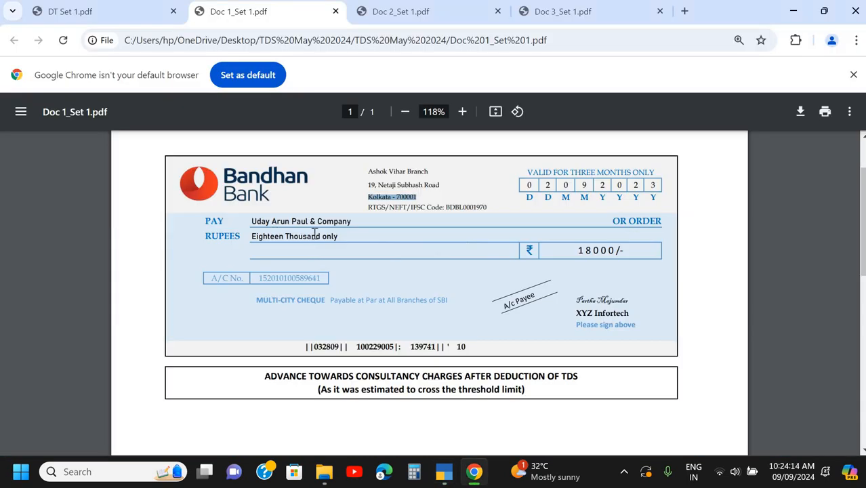
key(alt+Tab)
key(BackSpace)
key(BackSpace)
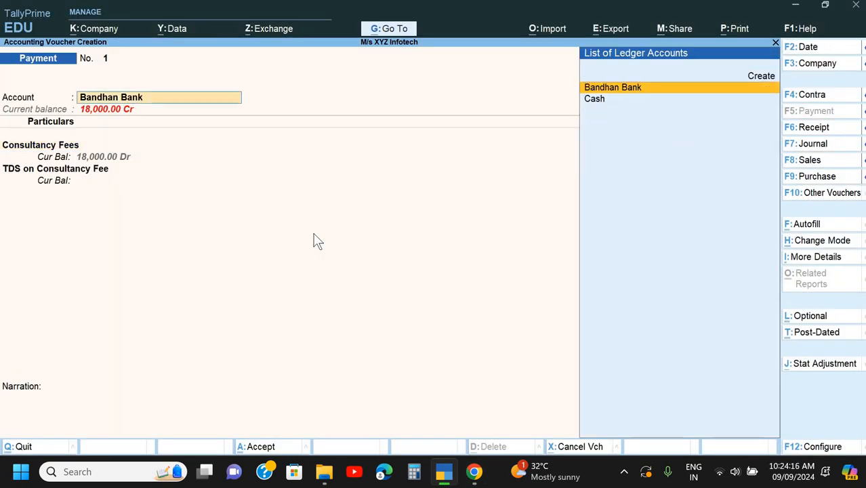
key(Return)
key(Escape)
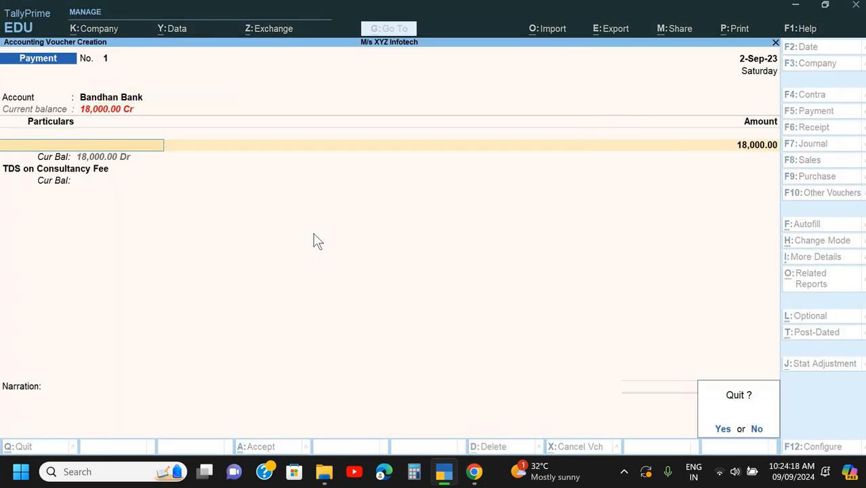
key(Return)
key(Escape)
key(Escape)
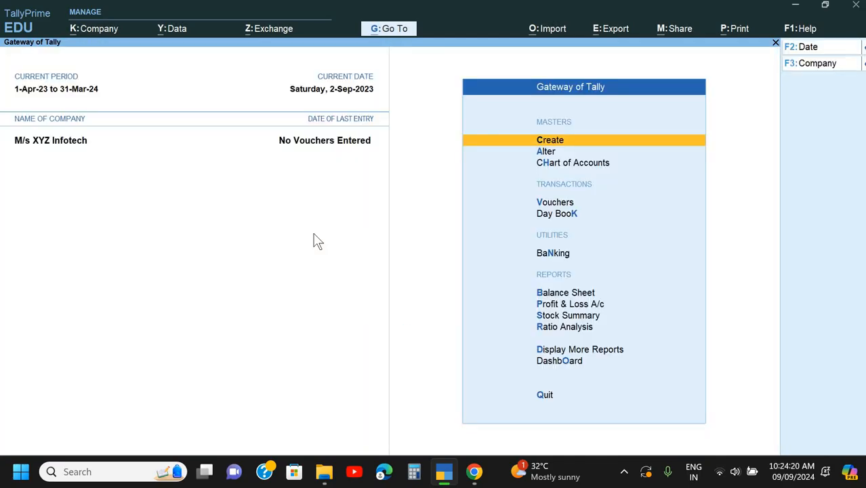
- Start a new payment voucher with Bandhan Bank as the account
key(Down)
key(Down)
key(Down)
key(Return)
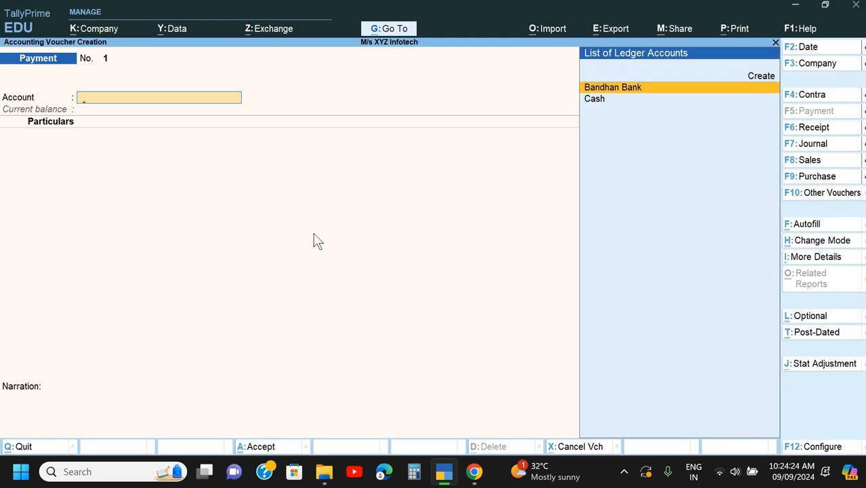
key(Return)
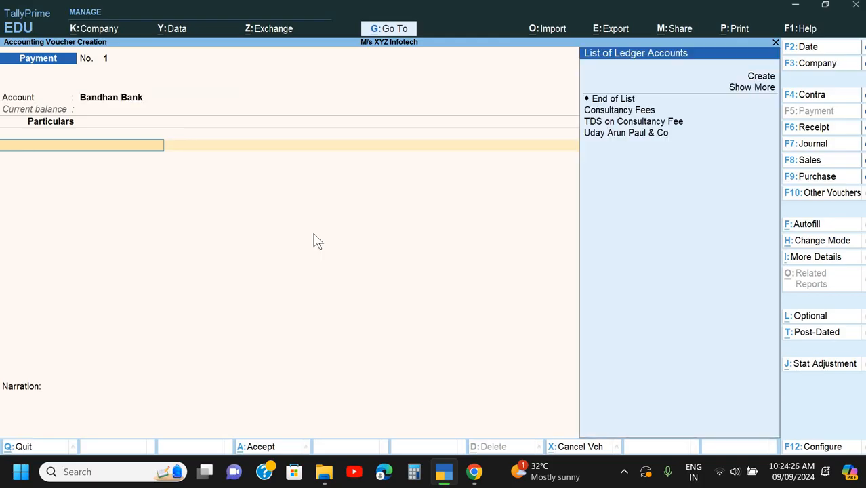
- Add Uday Arun Paul & Co as the first particular with an amount of 18,000
key(Down)
key(Down)
key(Down)
key(Down)
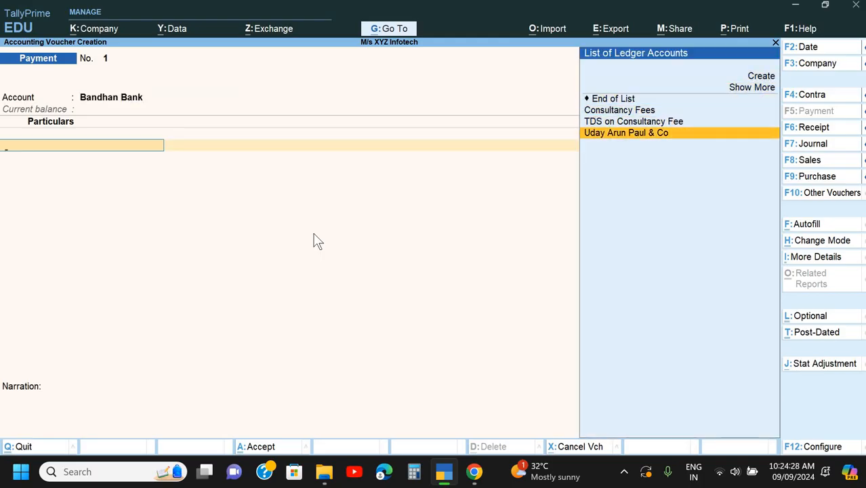
key(Return)
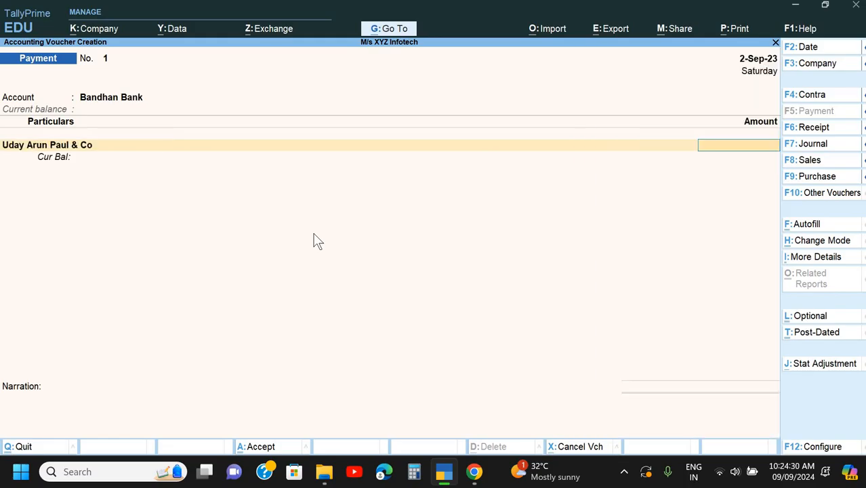
text(18000)
key(Return)
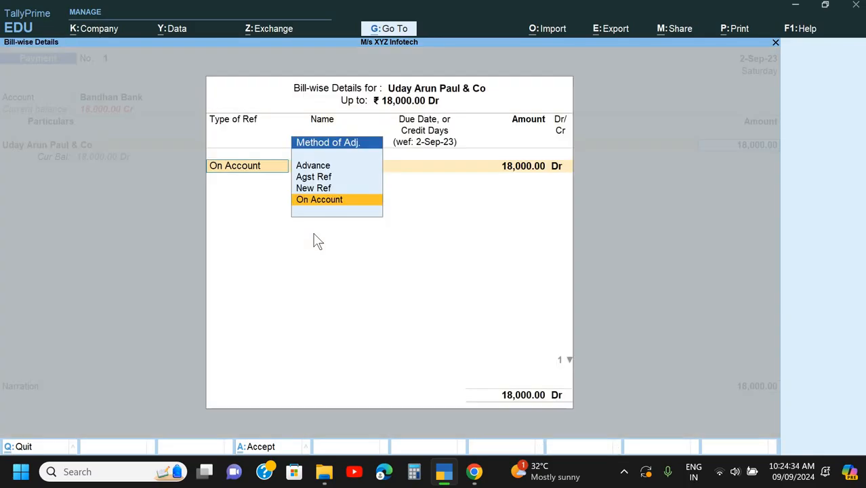
- Allocate the supplier's 18,000 bill-wise as an Advance with reference name 1
key(Up)
key(Up)
key(Up)
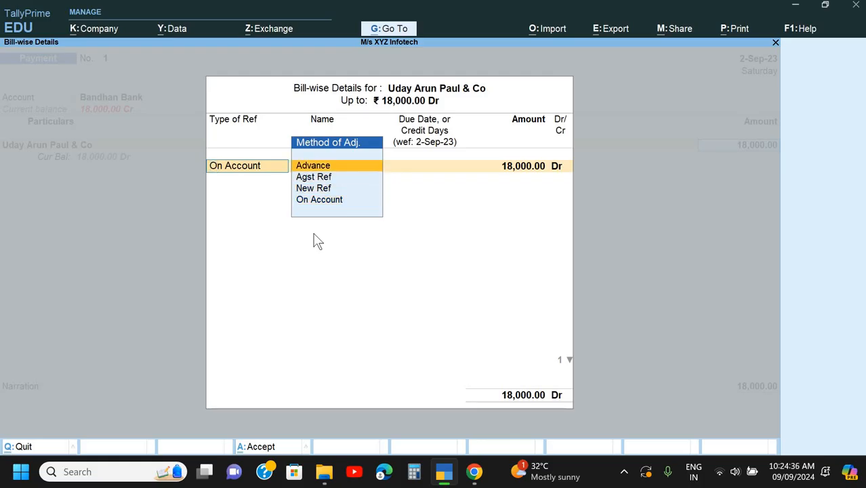
key(Return)
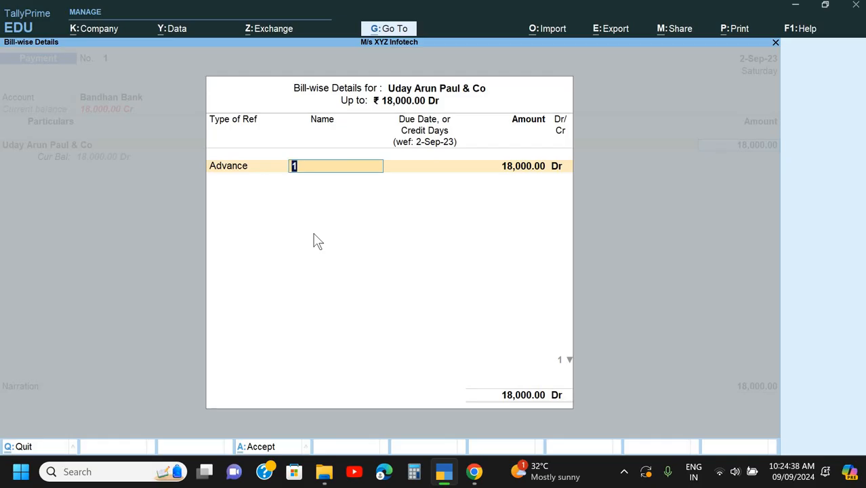
key(alt+Tab)
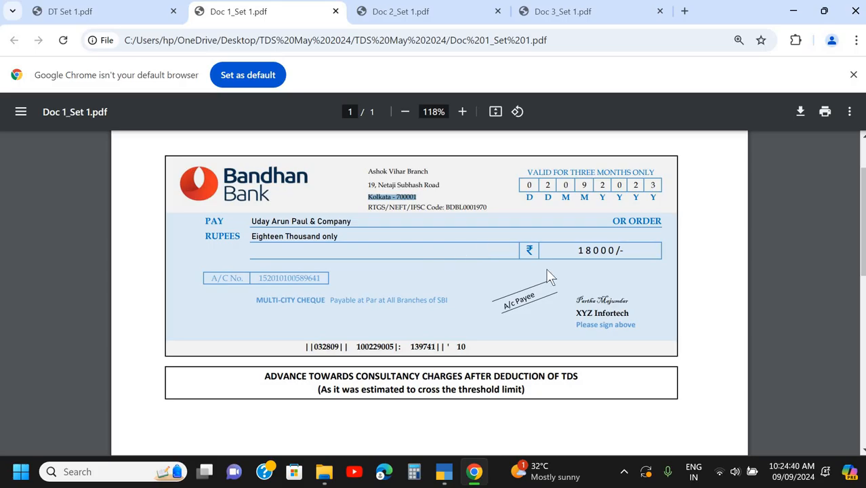
key(alt+Tab)
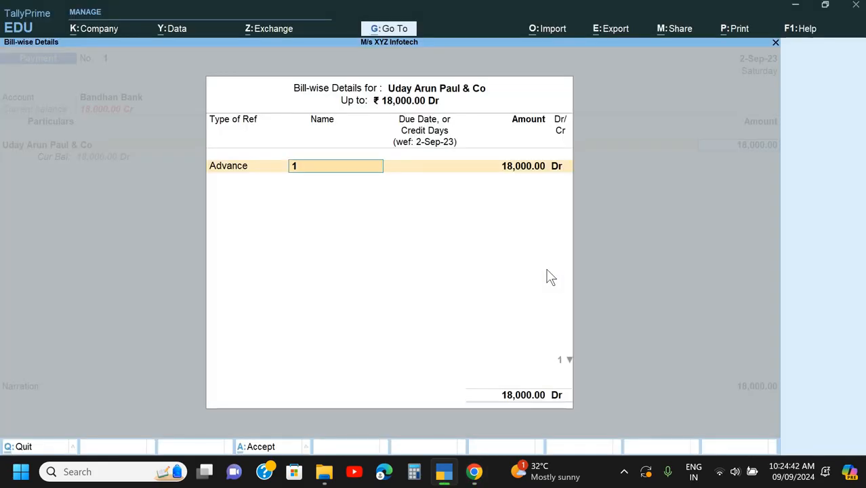
key(Return)
key(Return)
key(Return)
key(Return)
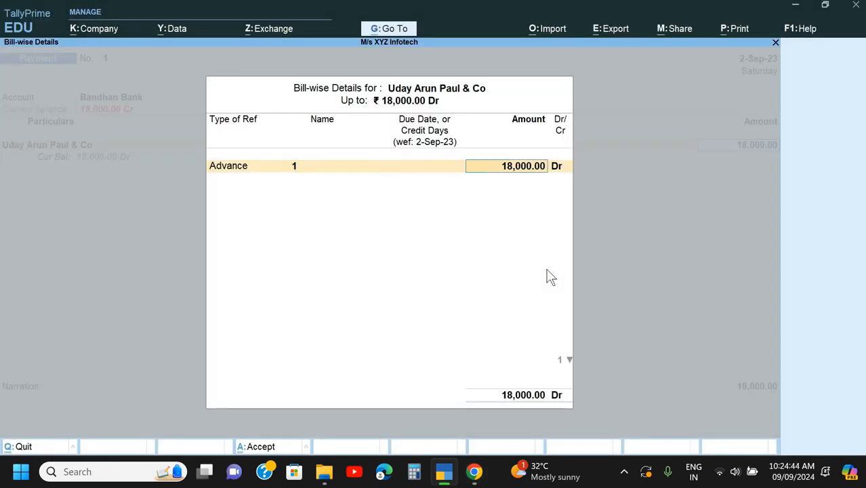
- Add TDS on Consultancy Fee as the second particular, accept its calculated deduction and finish the particulars
text(T)
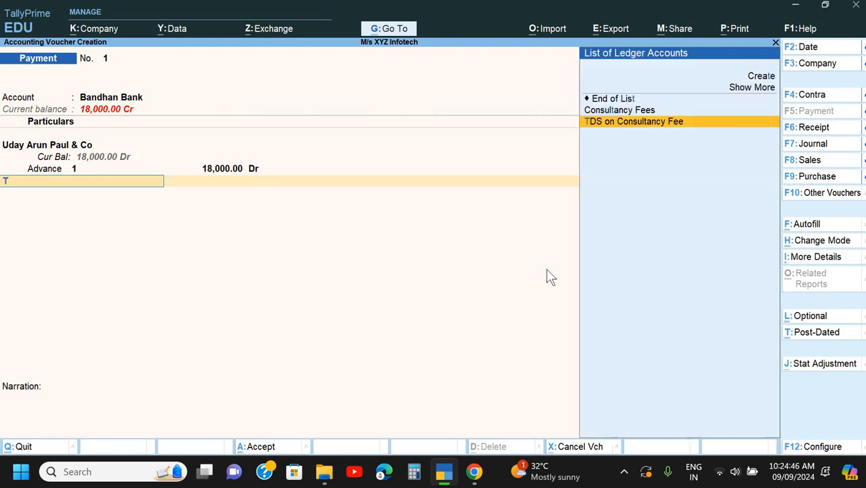
key(Return)
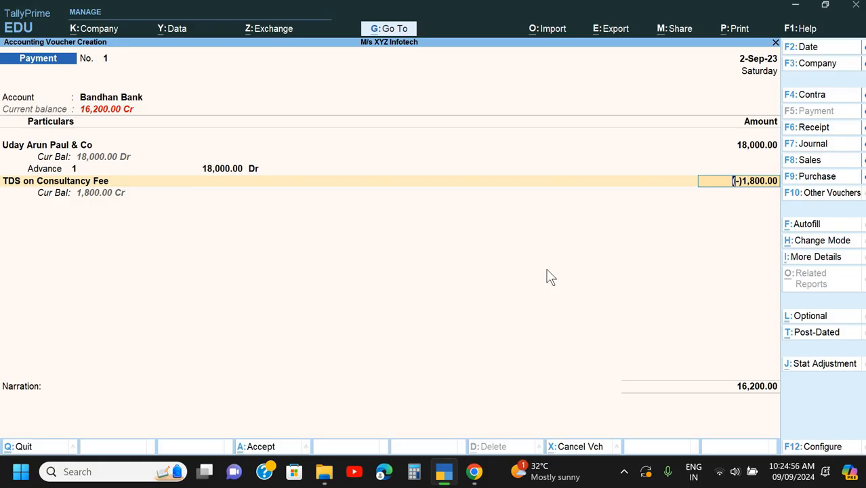
key(Return)
key(Return)
- Complete the Bandhan Bank allocation as a cheque with instrument number 032809 from the cheque document, keeping the date and favouring name
key(Return)
key(Return)
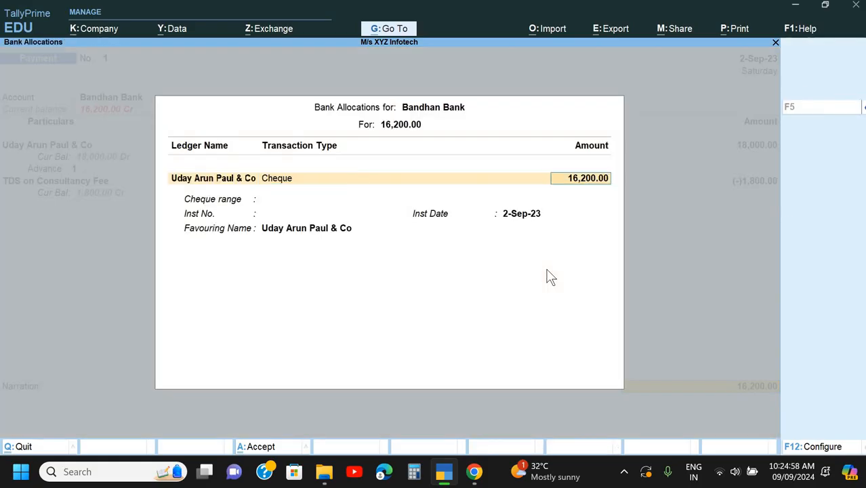
key(Return)
key(alt+Tab)
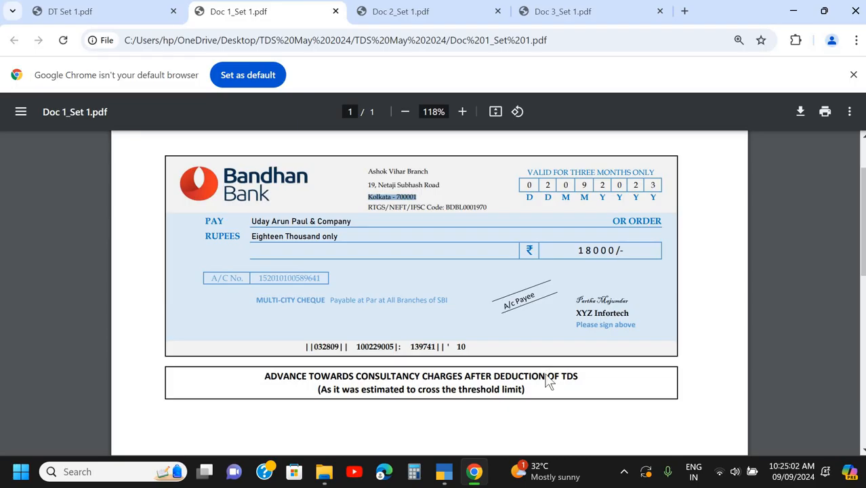
key(alt+Tab)
text(0)
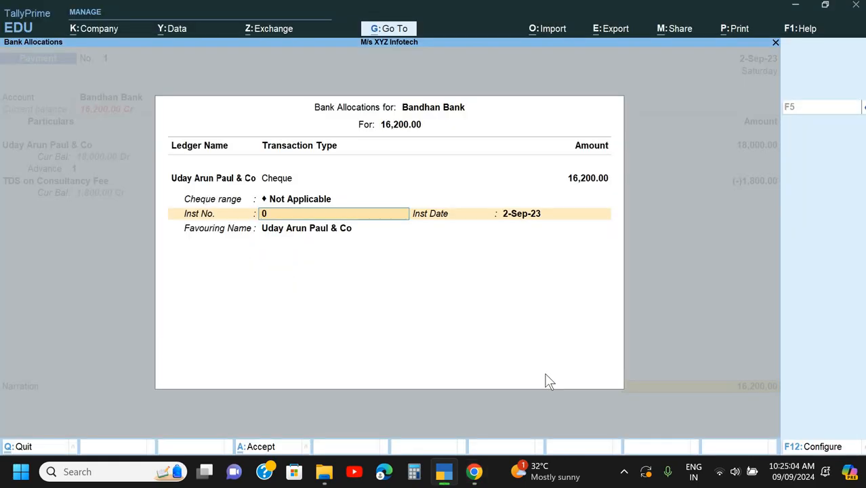
text(32809)
key(Return)
key(Return)
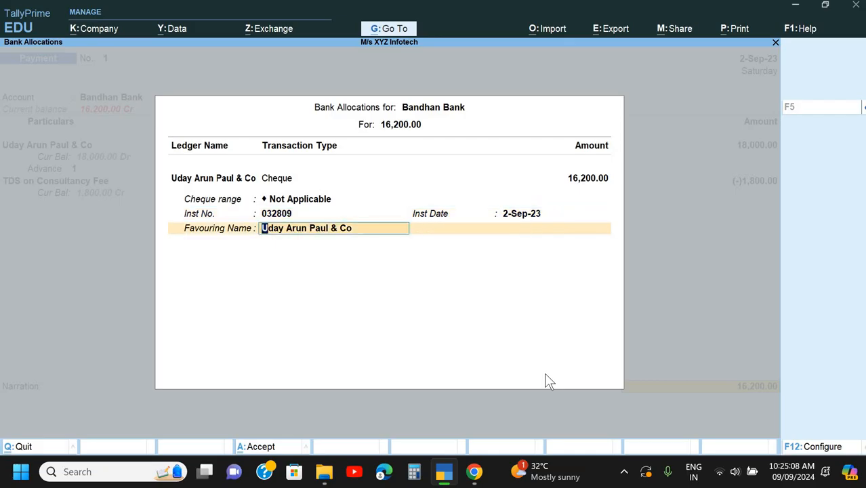
key(Return)
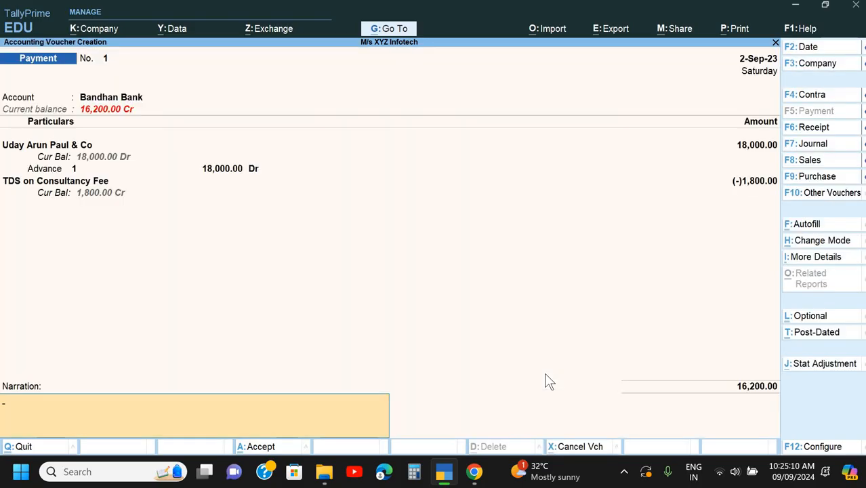
- Enter the narration "Being advance paid & TDS deducted" and save the payment voucher
text(Being advance)
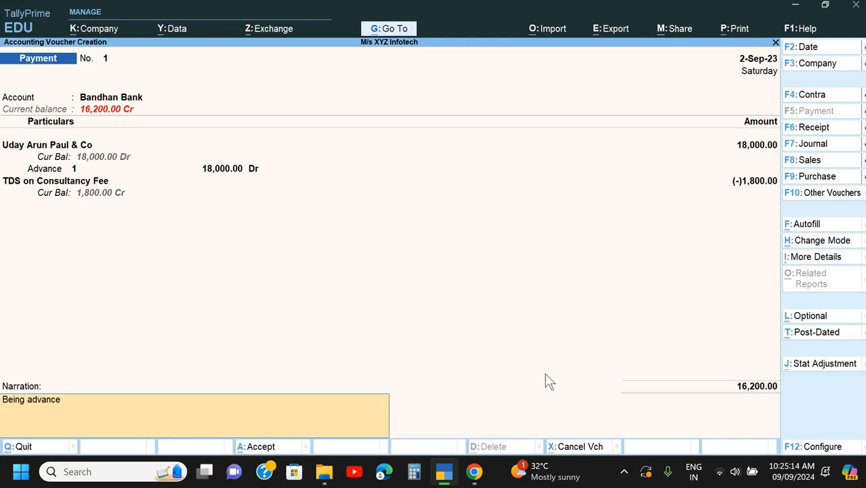
text( paid & TDS dedu)
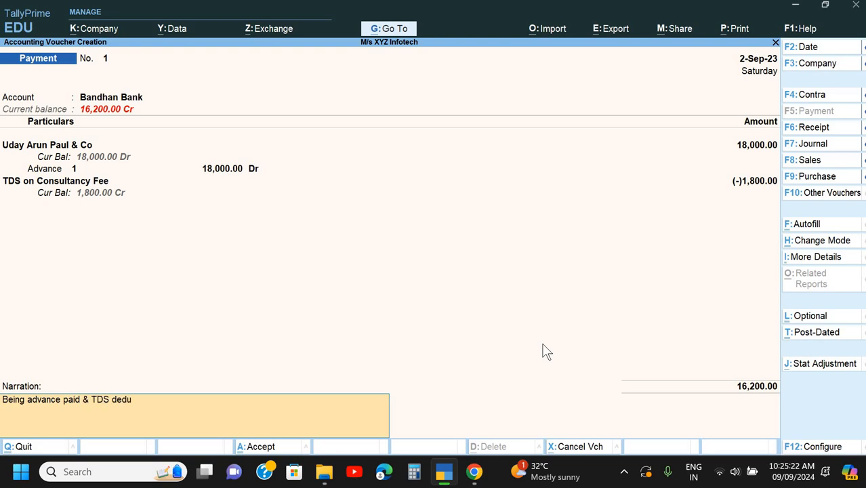
text(cted)
key(Return)
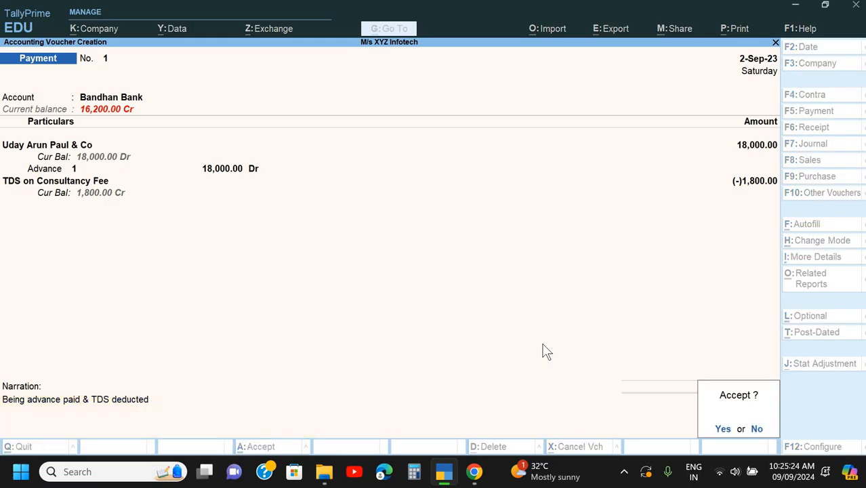
key(Return)
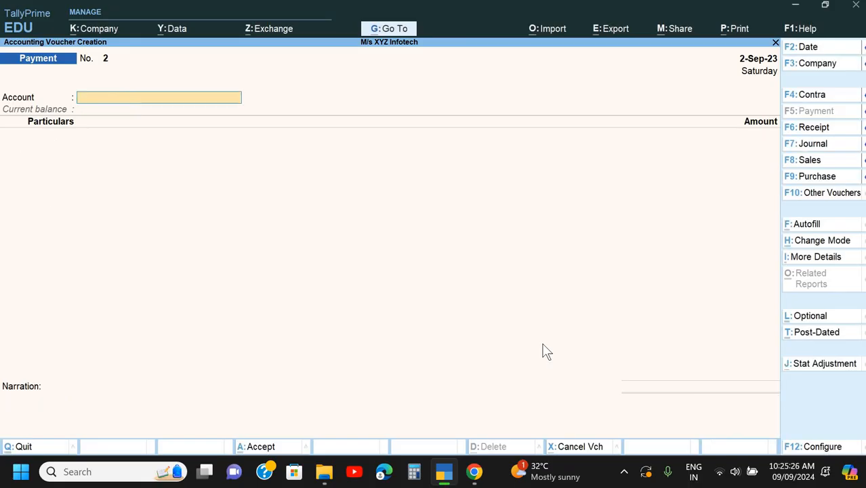
- Review the consultancy bill in Doc 2_Set 1.pdf in Chrome and start a purchase voucher for it in TallyPrime
key(alt+Tab)
scroll(547, 350, down, 1)
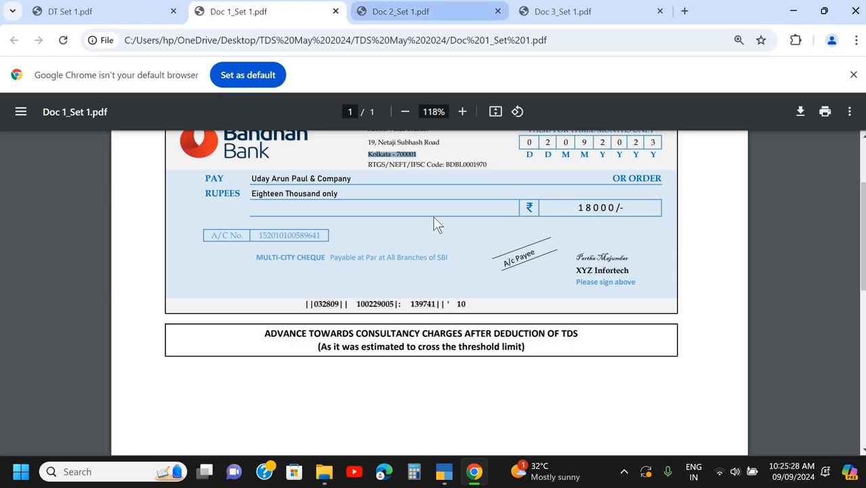
key(ctrl+Tab)
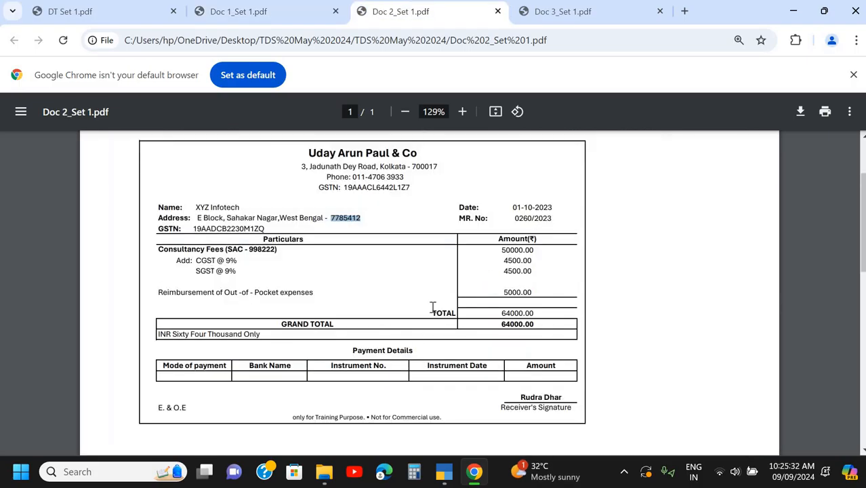
scroll(432, 308, up, 2)
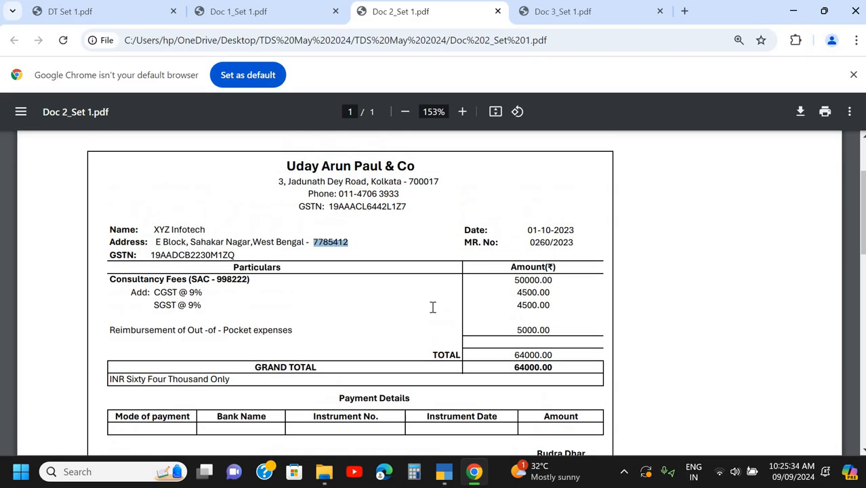
scroll(446, 286, down, 1)
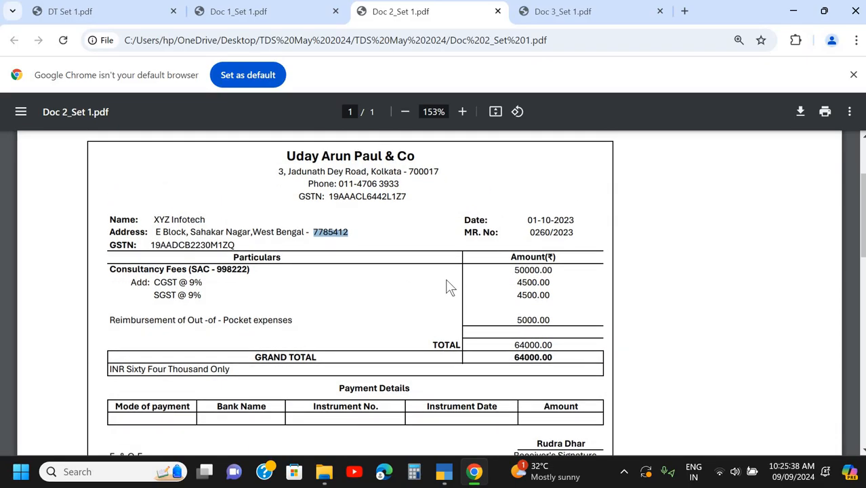
key(alt+Tab)
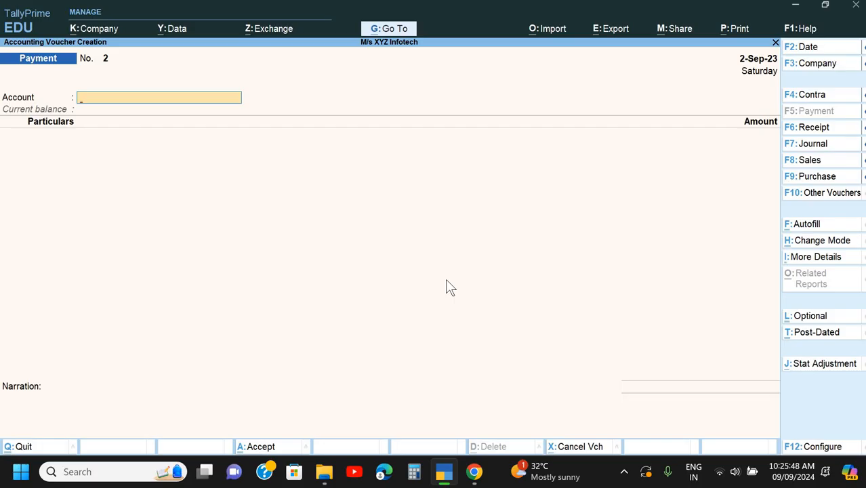
key(F9)
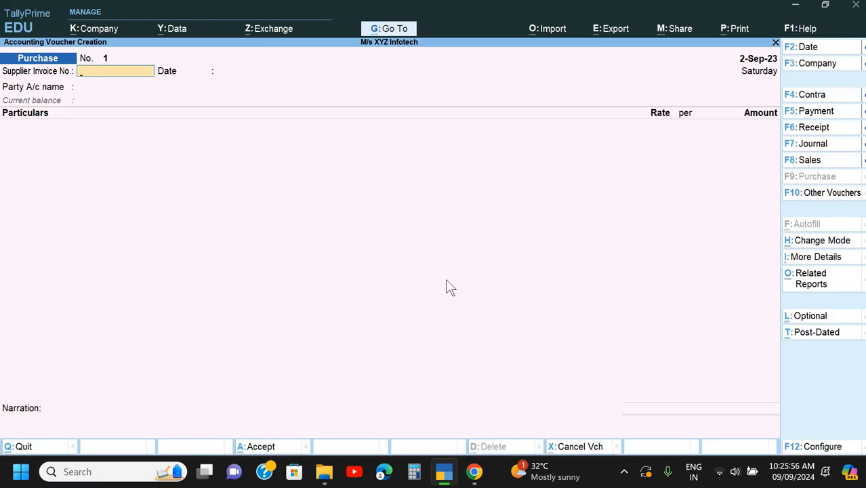
- Copy the MR number 0260/2023 from the bill into the purchase voucher's supplier invoice number
key(alt+Tab)
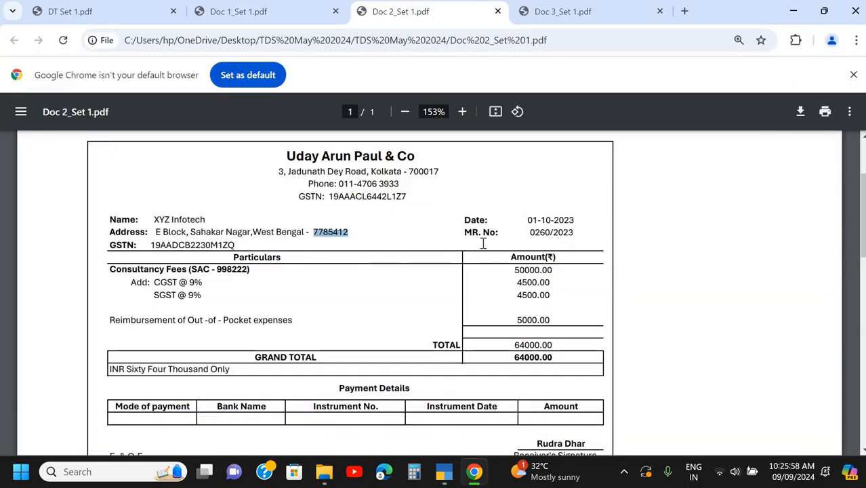
drag(531, 232, 575, 234)
key(ctrl+c)
key(alt+Tab)
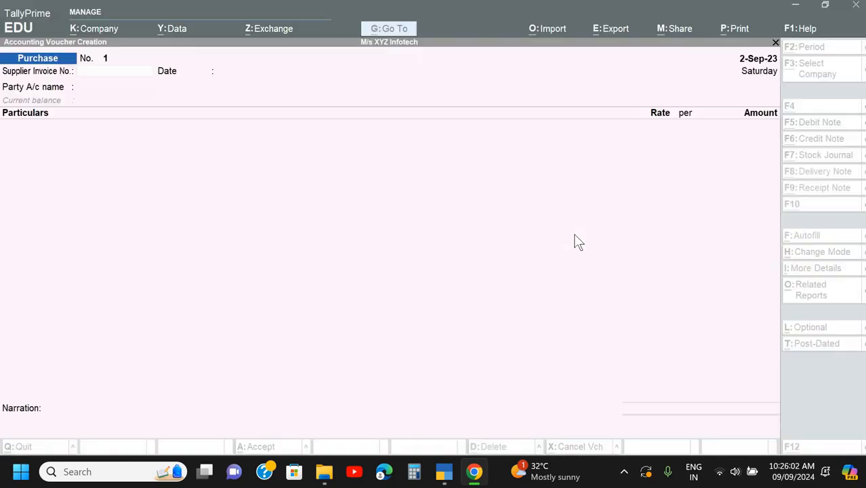
key(ctrl+alt+v)
key(Return)
- Set the purchase voucher date and the supplier invoice date to 1-10, matching the bill date in Doc 2_Set 1.pdf
key(alt+Tab)
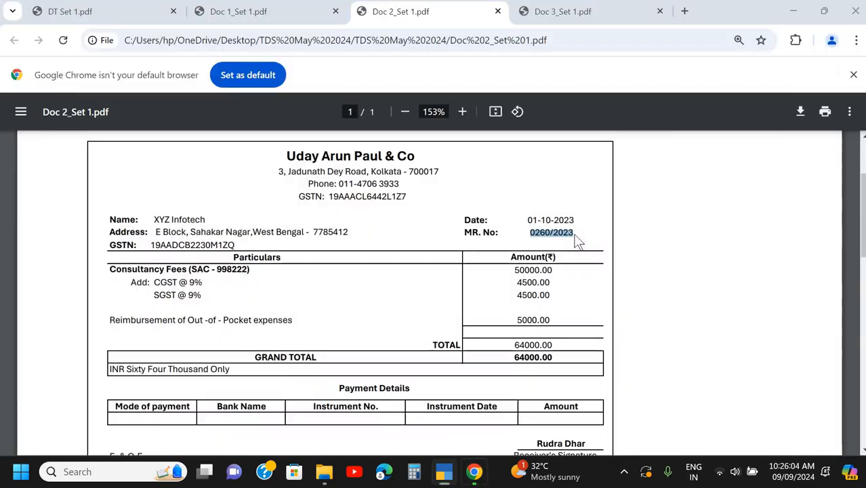
key(alt+Tab)
key(F2)
text(1-1)
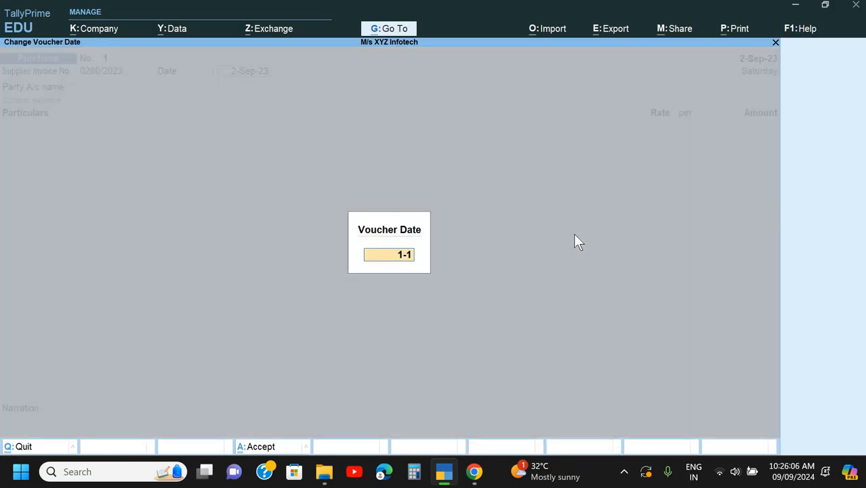
text(0)
key(Return)
text(1)
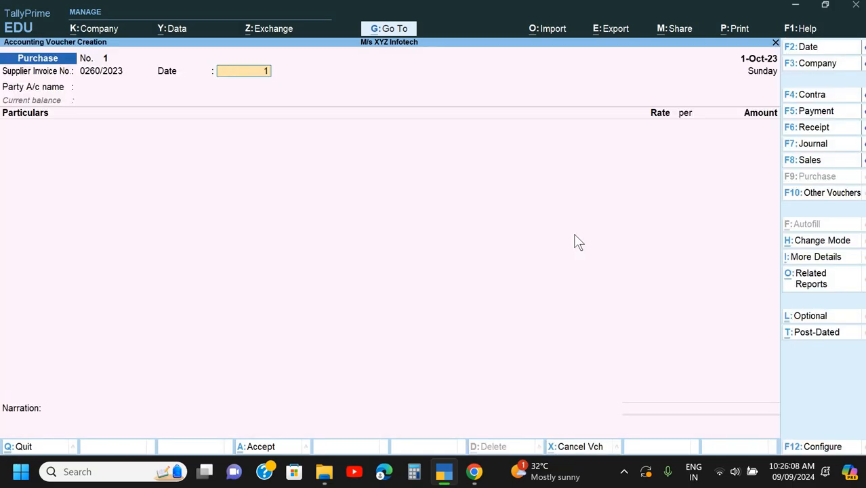
text(-10)
key(Return)
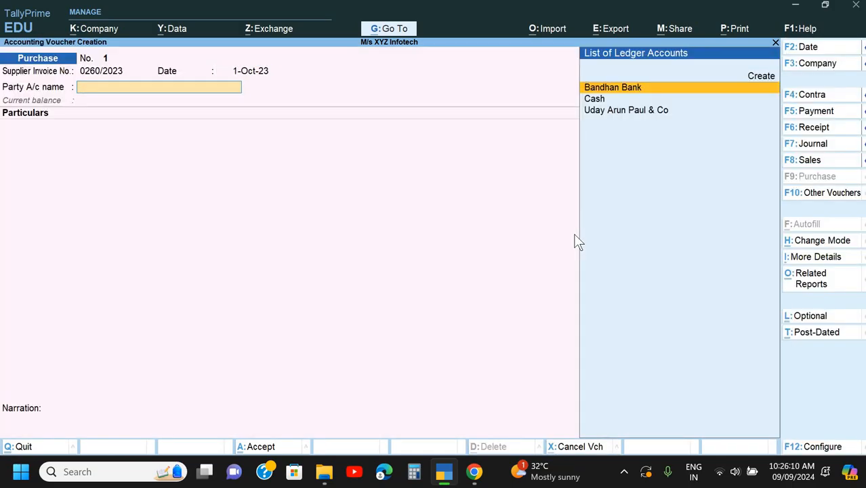
key(Down)
key(Down)
key(Return)
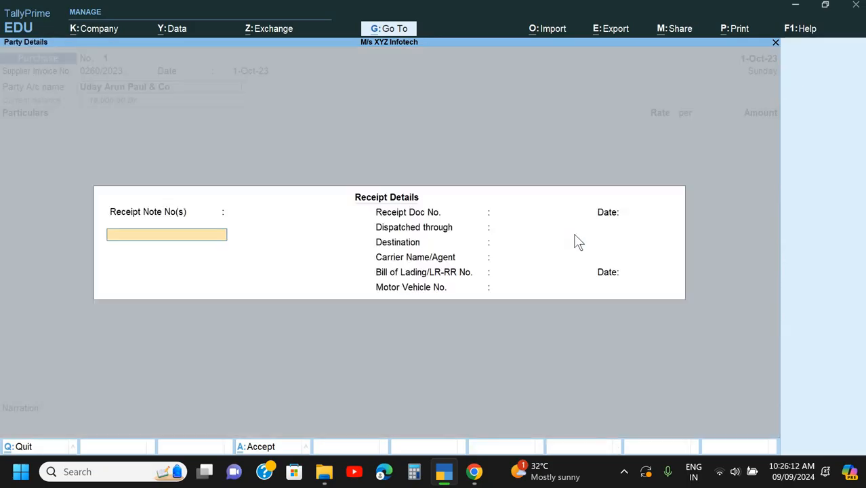
key(Return)
key(ctrl+a)
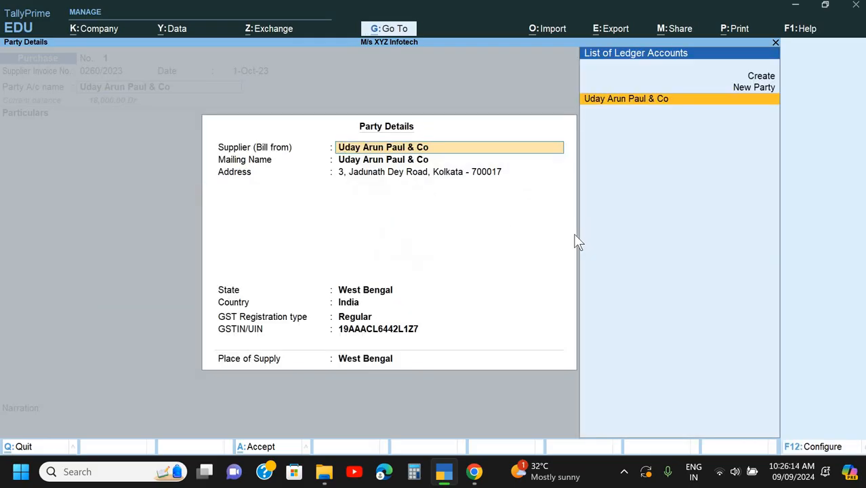
key(ctrl+a)
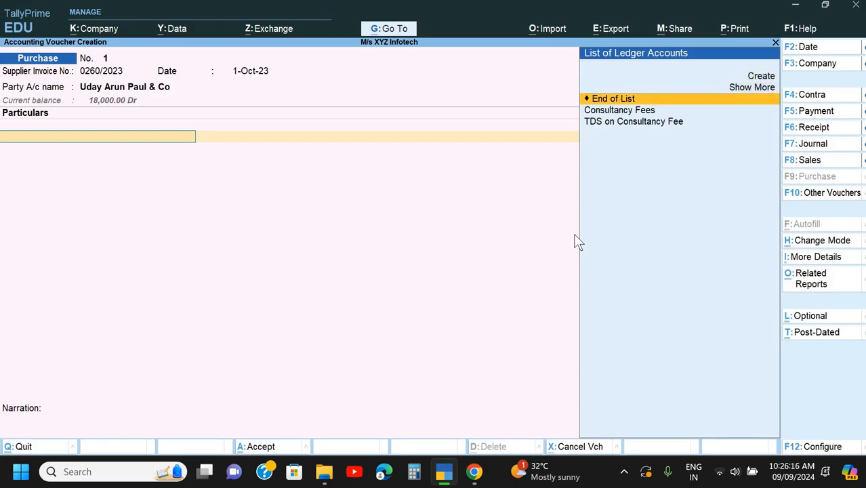
- Add the Consultancy Fees ledger to the purchase voucher with the billed amount of 50000
key(Down)
key(Return)
key(alt+Tab)
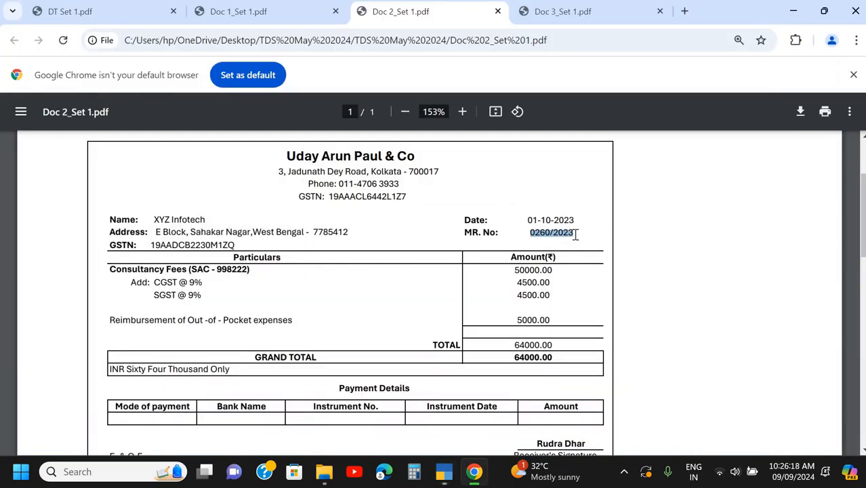
key(alt+Tab)
text(50000)
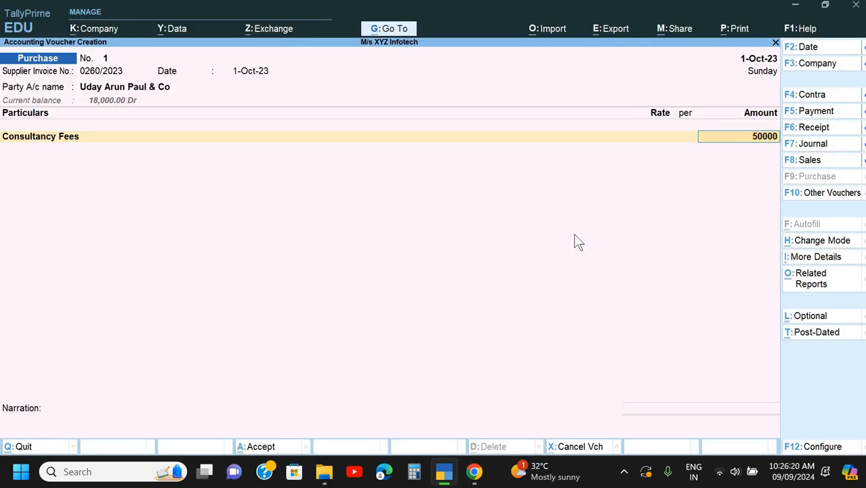
key(Return)
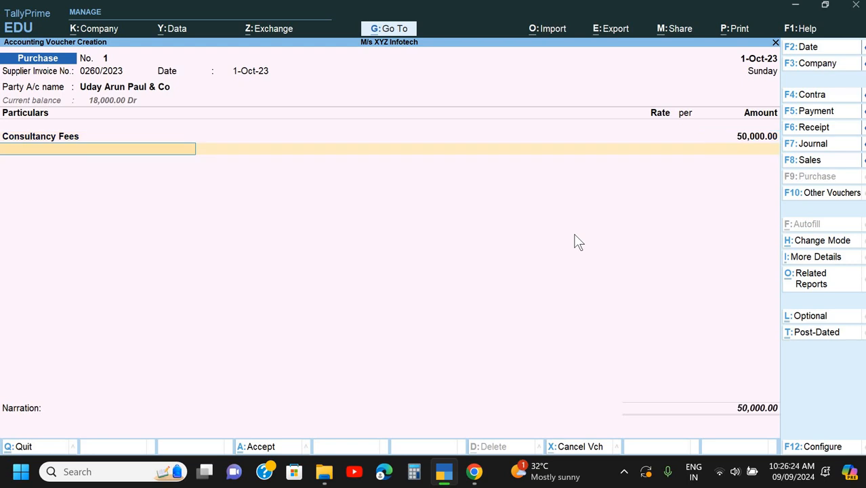
- Start a new ledger from the voucher, name it CGST and place it under Duties & Taxes
key(alt+c)
text(CSG)
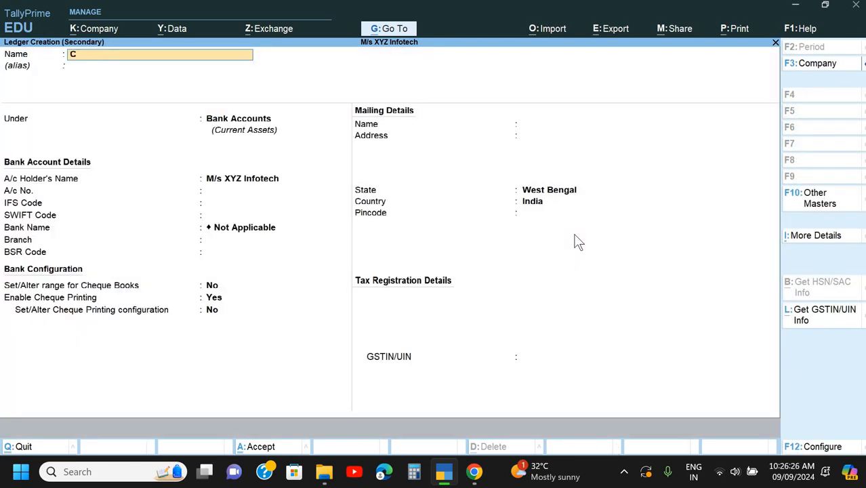
key(BackSpace)
key(BackSpace)
text(GS)
key(Return)
text(D)
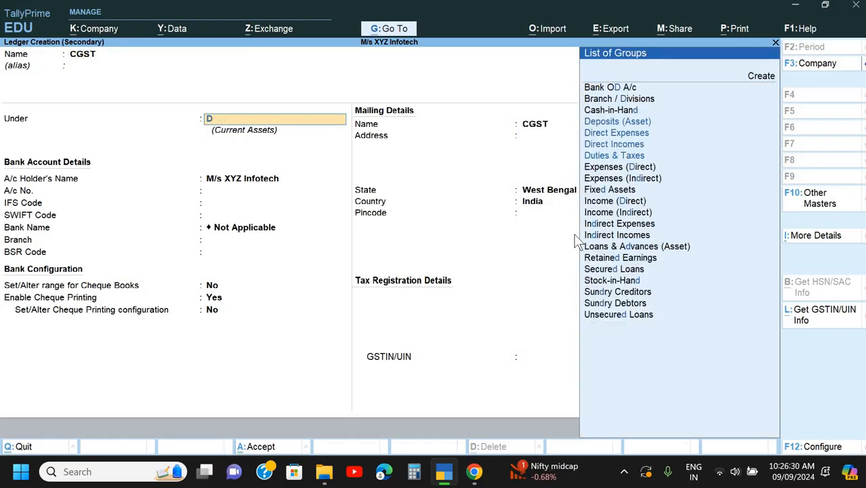
key(Down)
key(Down)
key(Down)
key(Return)
- Set the CGST ledger's type of duty to GST and its tax type to CGST, and save the ledger
text(G)
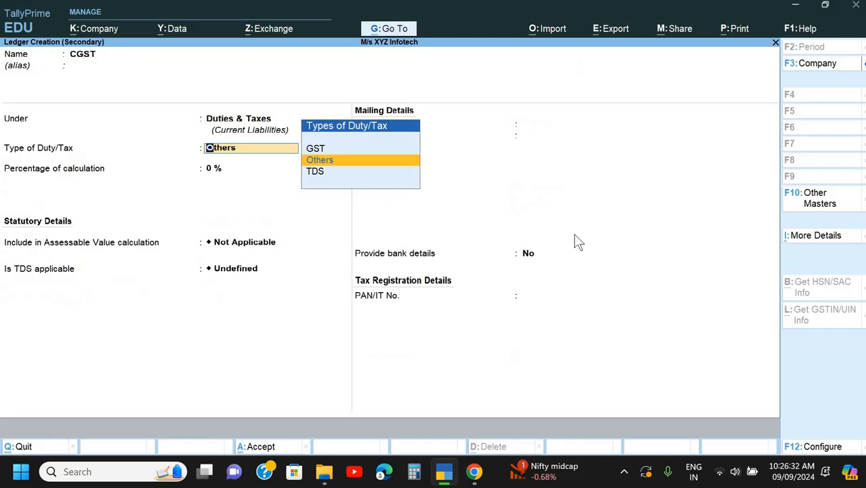
key(Return)
key(Down)
key(Down)
key(Up)
key(Return)
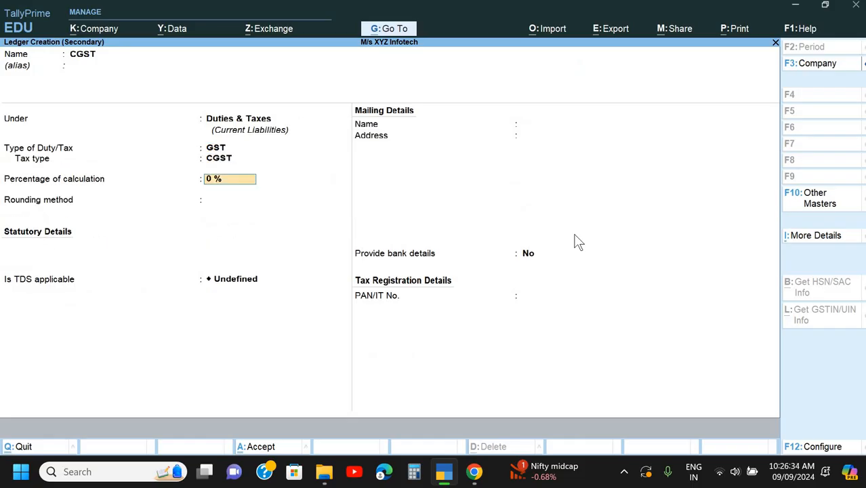
key(ctrl+a)
key(BackSpace)
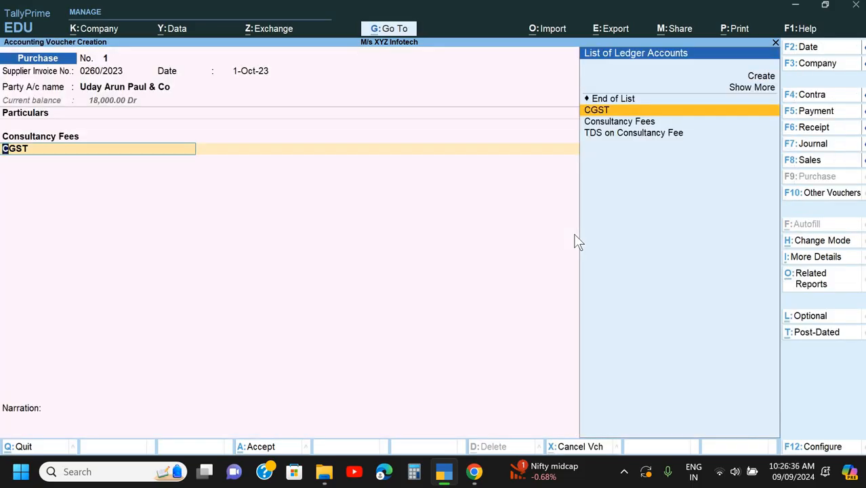
- Alter the CGST ledger so that TDS is Not Applicable, save it and accept the CGST line in the voucher
key(ctrl+Return)
key(Return)
key(Return)
key(Return)
key(Return)
key(Return)
key(Return)
key(Return)
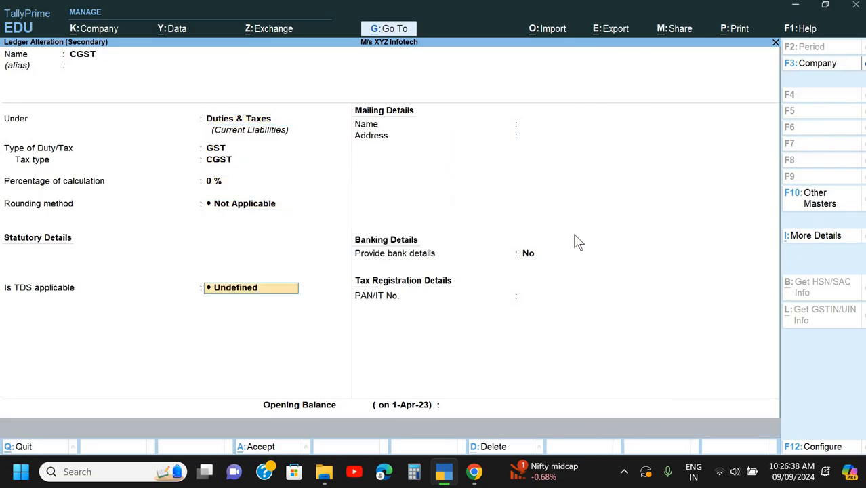
key(Down)
key(Return)
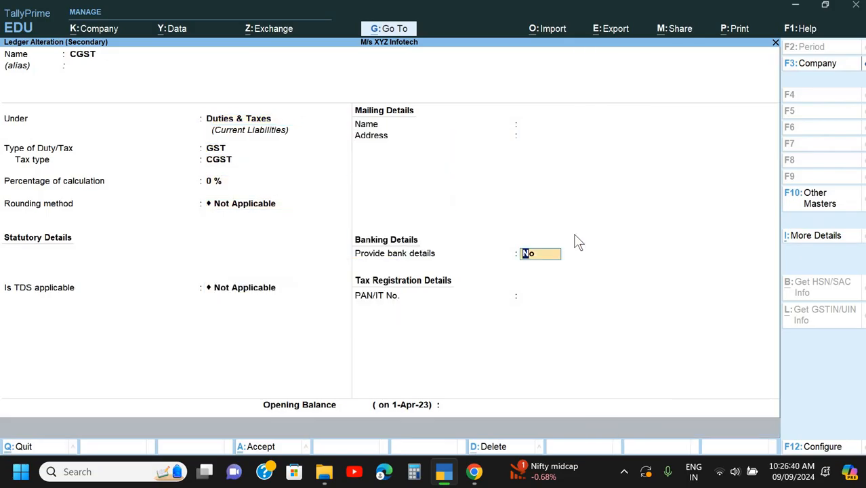
key(Return)
key(Return)
key(Return)
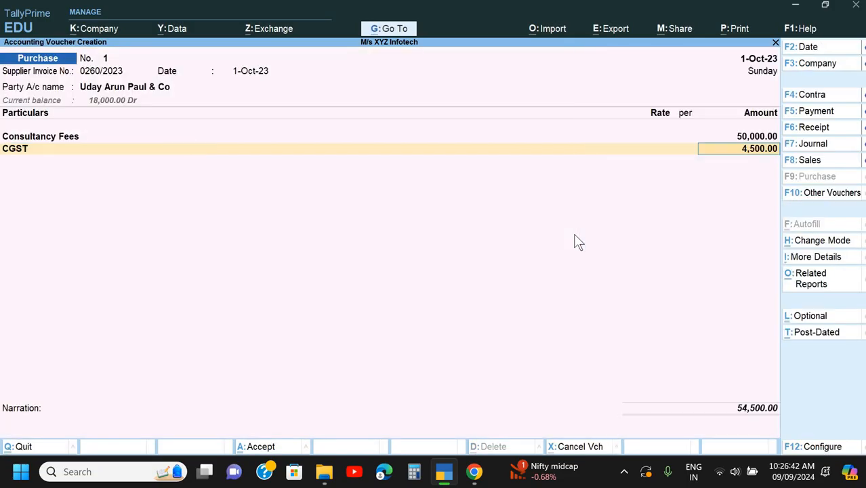
key(Return)
- Start an SGST ledger under Duties & Taxes with GST as the type of duty and SGST/UTGST as the tax type
key(alt+c)
text(SGST)
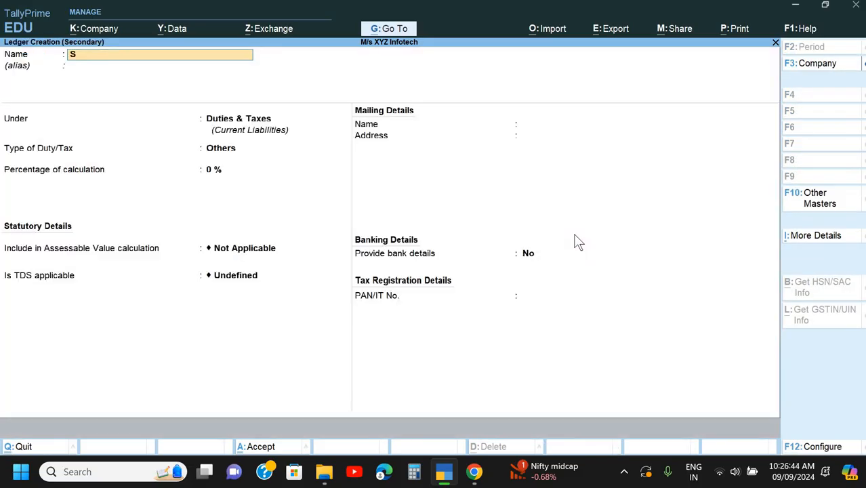
key(Return)
key(Return)
key(Return)
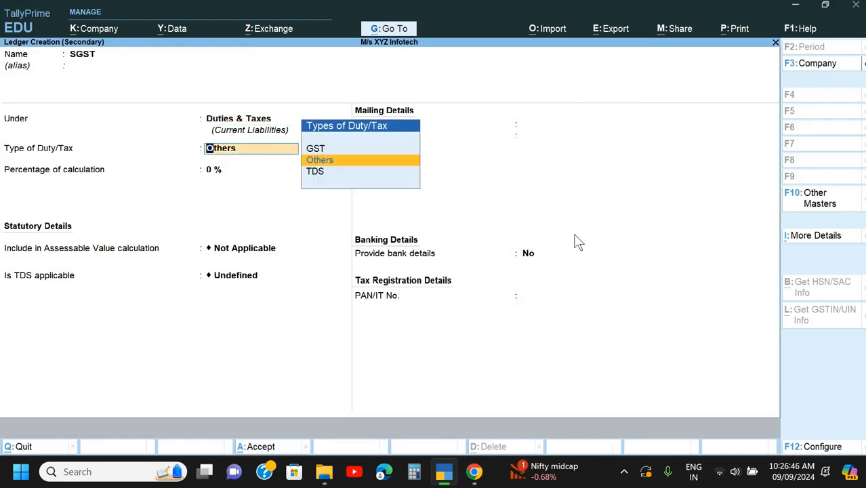
key(Up)
key(Return)
key(Down)
key(Down)
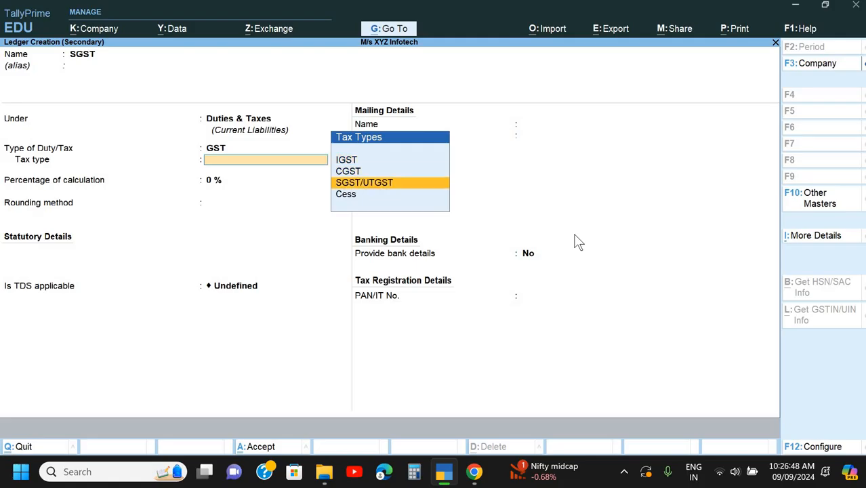
key(Return)
key(Return)
- Set TDS to Not Applicable for the SGST ledger, save it and accept the SGST line in the voucher
key(Return)
key(Down)
key(Down)
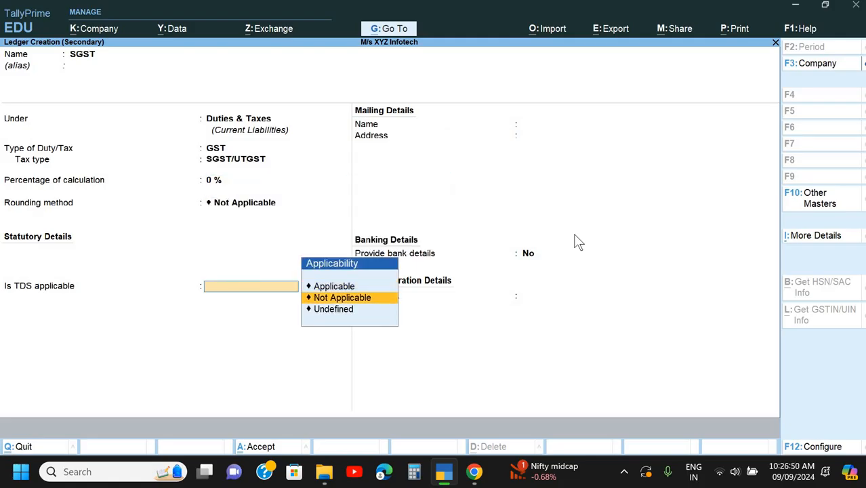
key(Return)
key(ctrl+a)
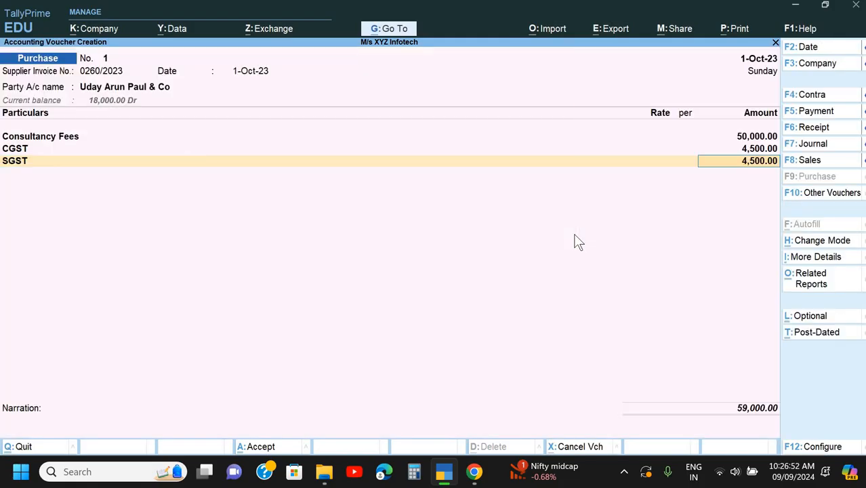
key(Return)
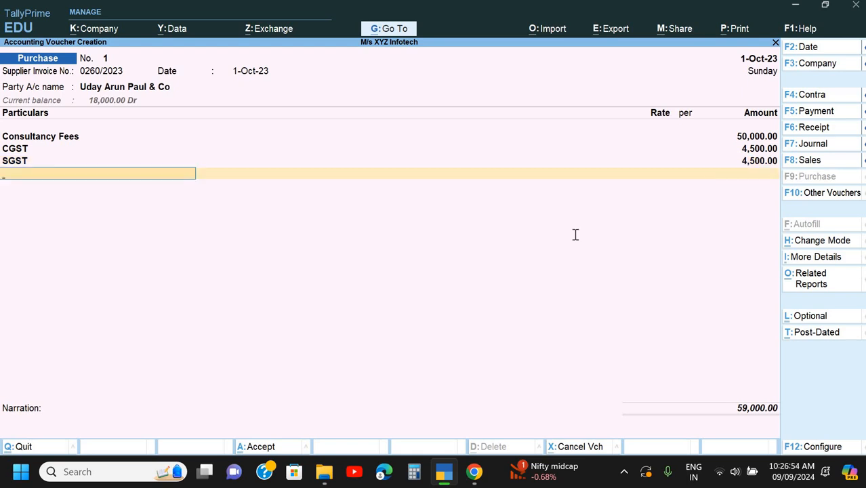
- Start another new ledger and copy "Reimbursement" from the bill in Chrome into its name in TallyPrime
key(alt+c)
key(alt+Tab)
scroll(187, 257, down, 2)
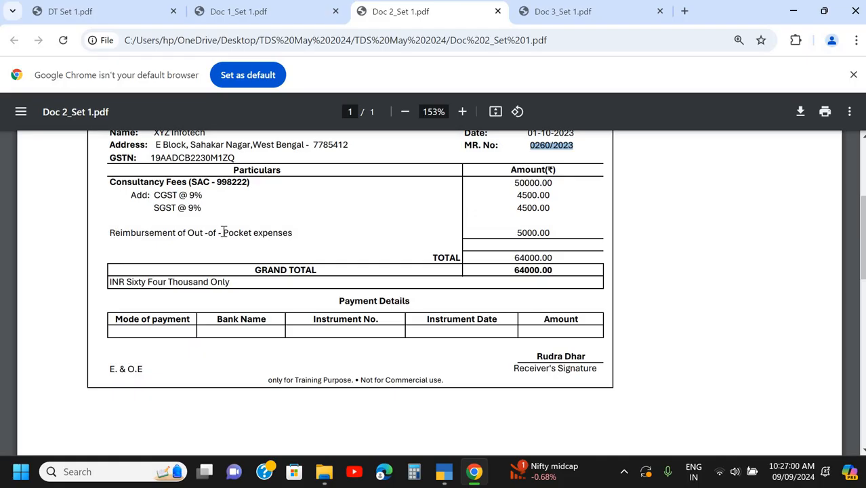
click(224, 233)
drag(218, 233, 293, 232)
drag(110, 233, 175, 235)
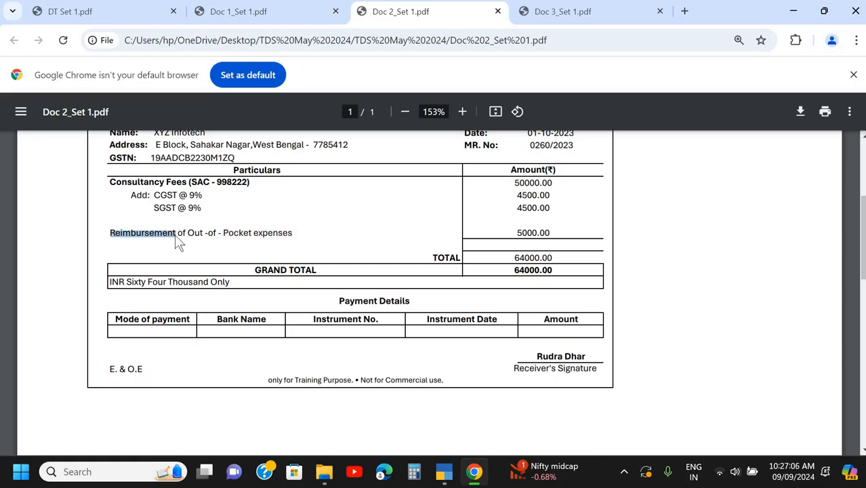
key(ctrl+c)
key(alt+Tab)
key(ctrl+alt+v)
- Copy "Pocket expenses" from the bill in Chrome to complete the ledger name as "Reimbursement Pocket expenses" in TallyPrime
key(alt+Tab)
drag(224, 234, 295, 233)
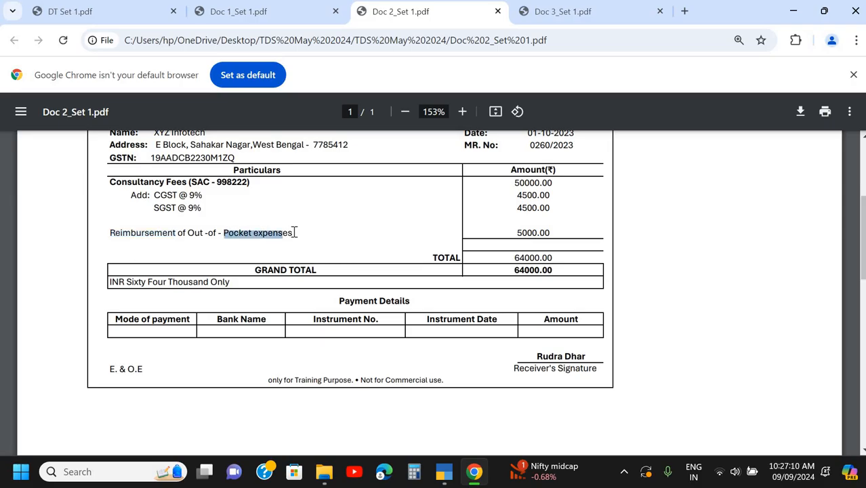
key(ctrl+c)
key(alt+Tab)
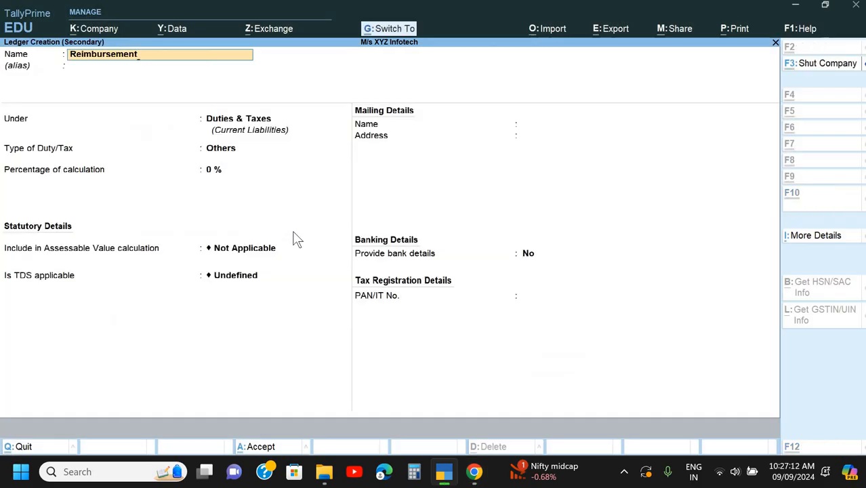
key(ctrl+alt+v)
key(Return)
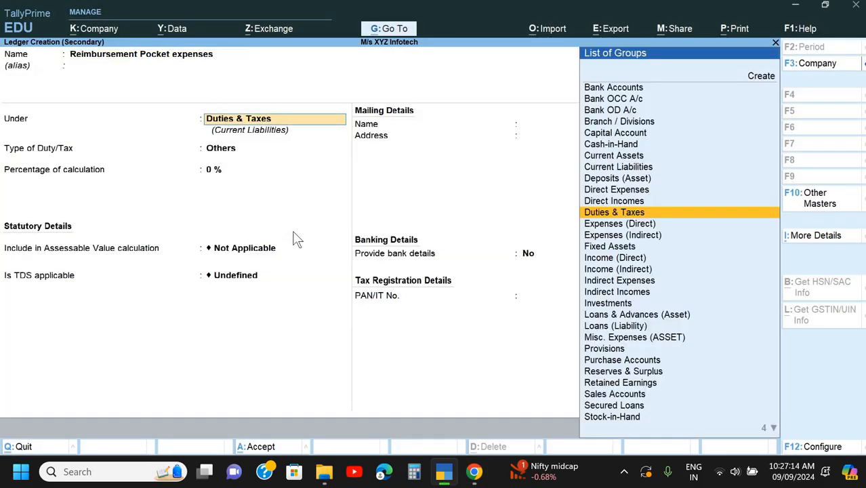
- Place the ledger under Indirect Expenses, keep its ledger type as Not Applicable and set GST applicability to Not Applicable
text(In)
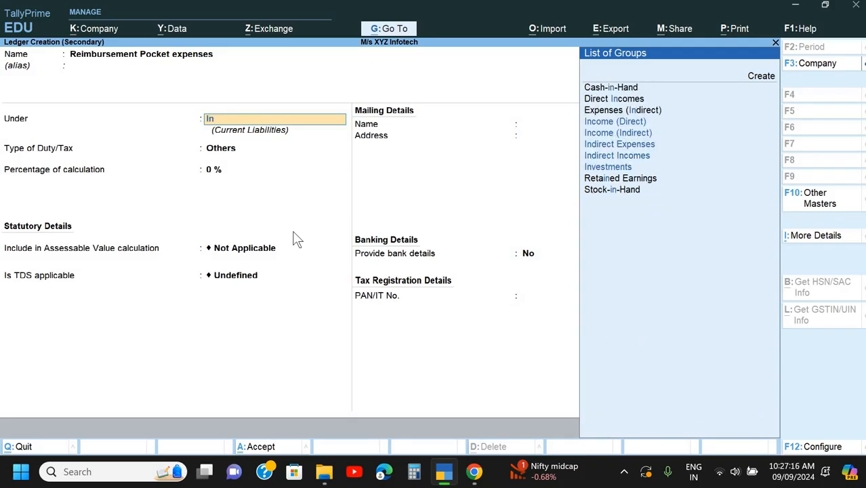
key(Down)
key(Down)
key(Return)
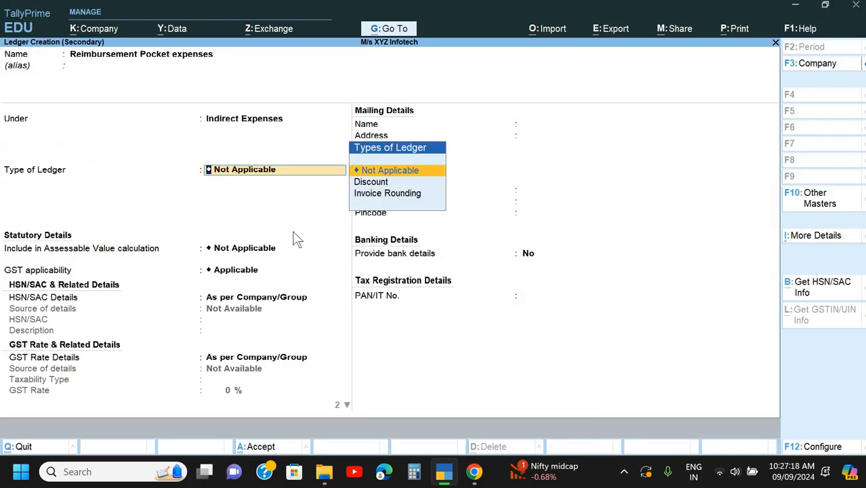
key(Return)
key(Return)
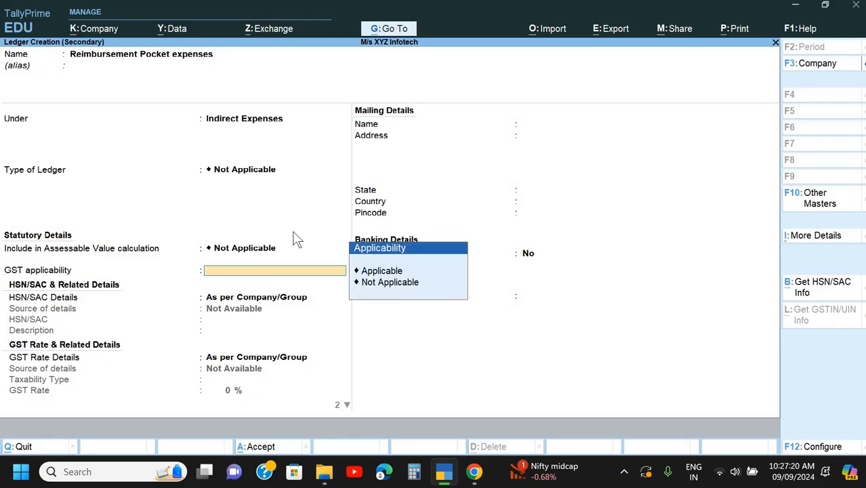
key(Down)
key(Return)
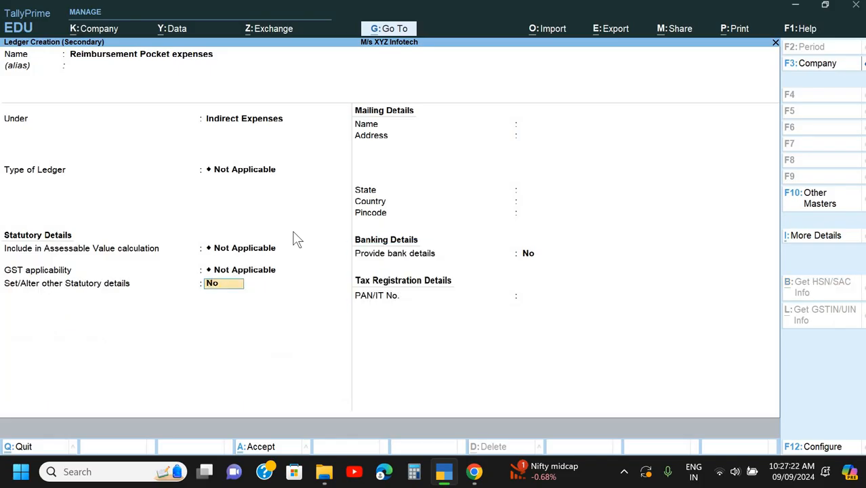
- Set TDS to Applicable for the ledger with nature of payment Fee for Professional & Technical Service, and save the ledger
key(y)
key(Return)
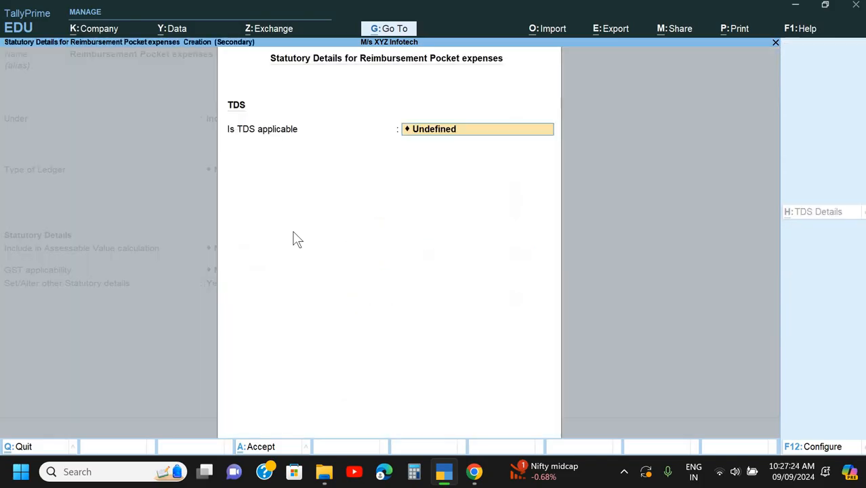
key(Up)
key(Up)
key(Return)
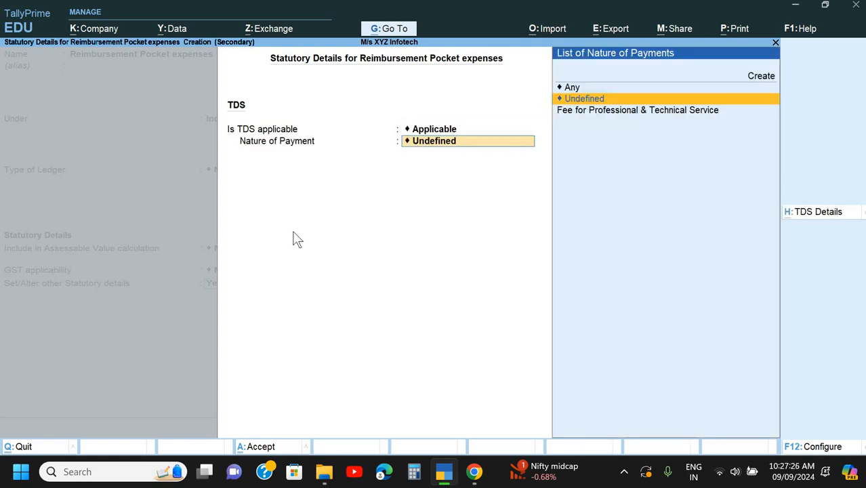
key(Down)
key(Return)
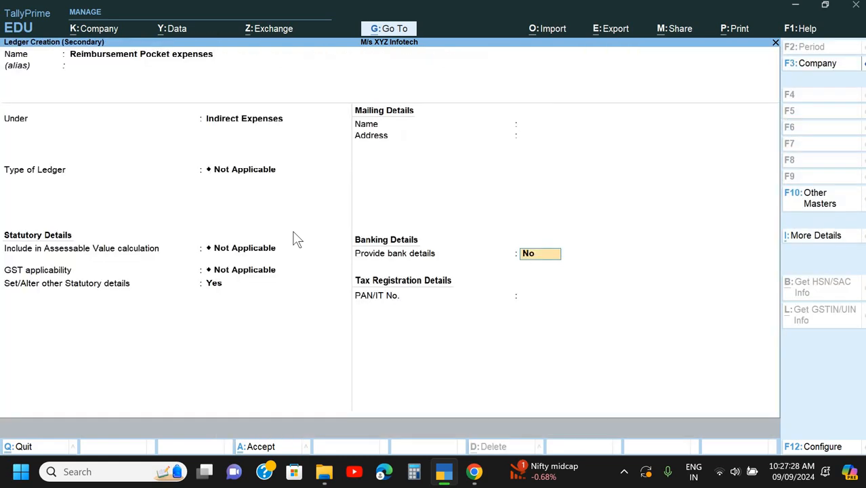
key(ctrl+a)
key(Return)
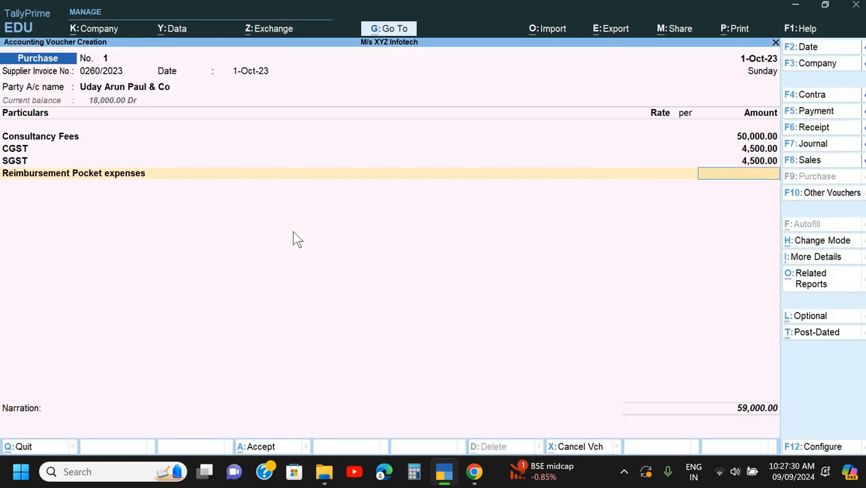
- Enter 5000 for the Reimbursement Pocket expenses line and check the bill's grand total in Chrome before returning to TallyPrime
text(5000)
key(Return)
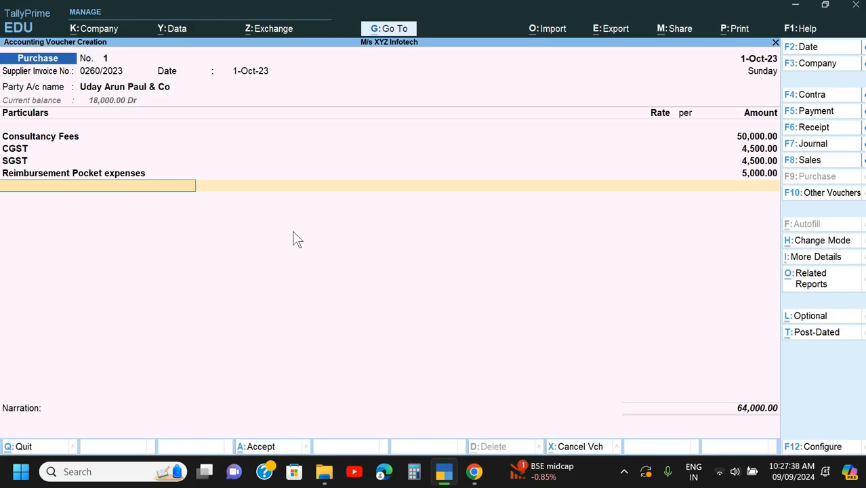
key(alt+Tab)
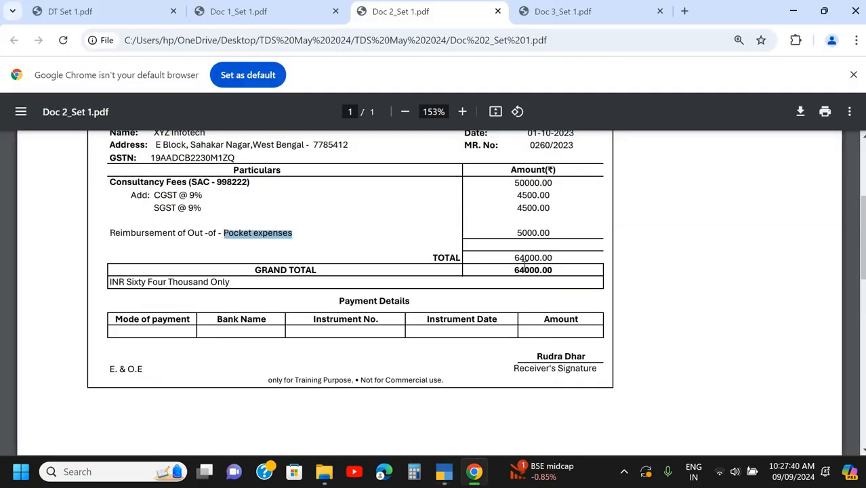
key(alt+Tab)
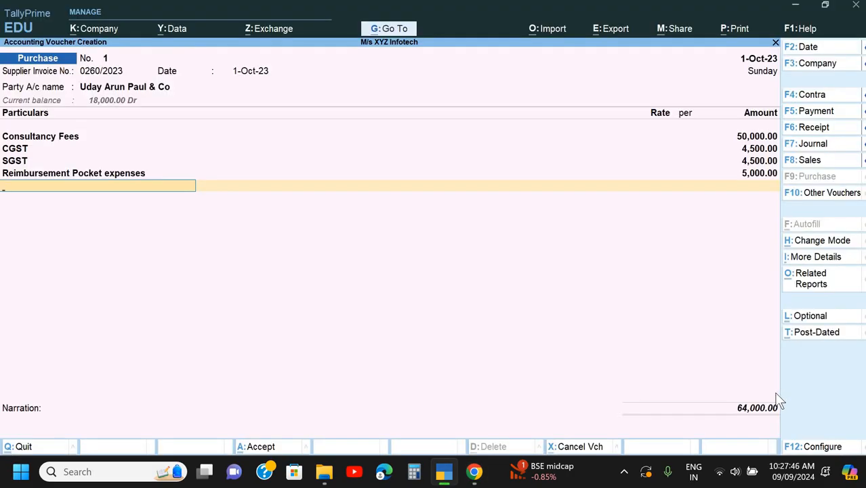
- Add the TDS on Consultancy Fee ledger to the purchase voucher and choose to adjust it against the advance TDS payment
text(T)
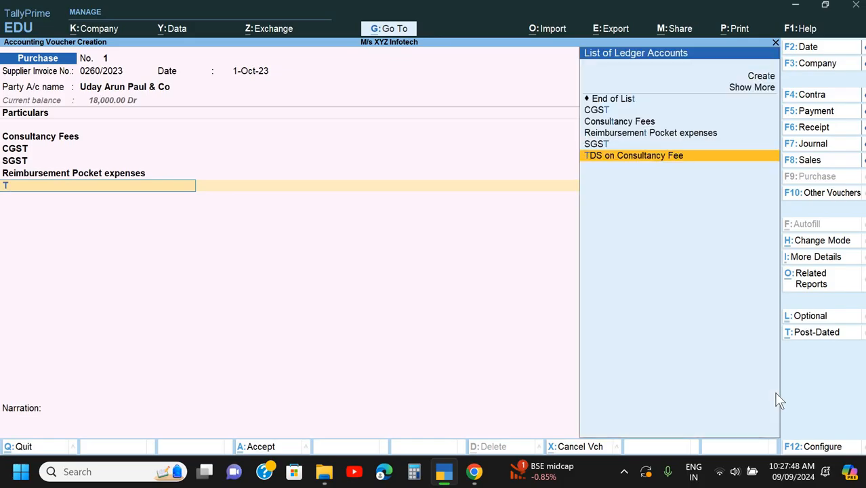
key(Return)
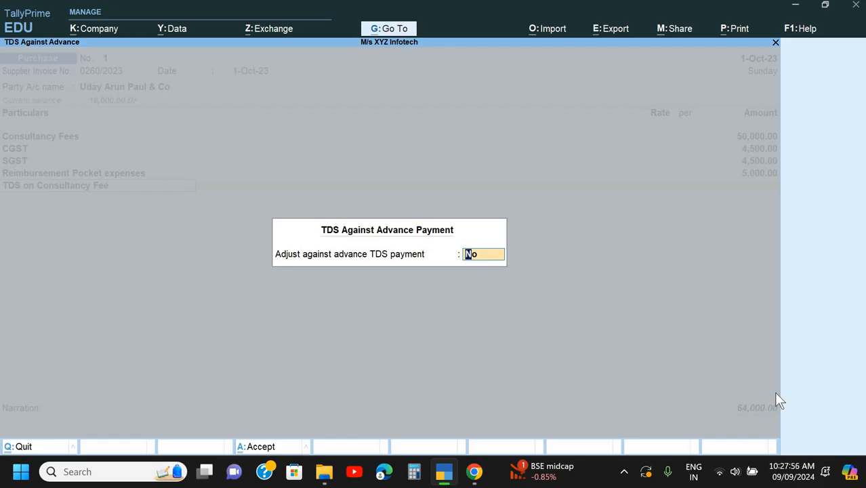
text(y)
key(Return)
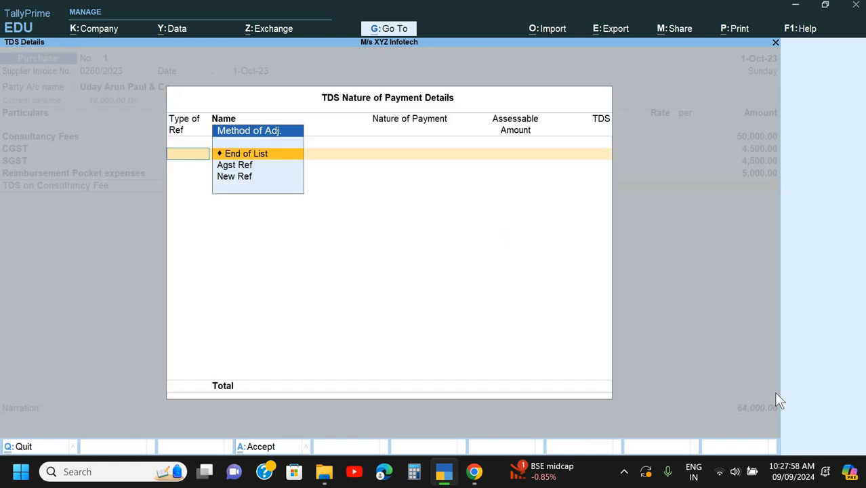
- Add an Agst Ref entry for advance Pymt / 1 / 1 and accept its assessable amount of 18,000
key(Down)
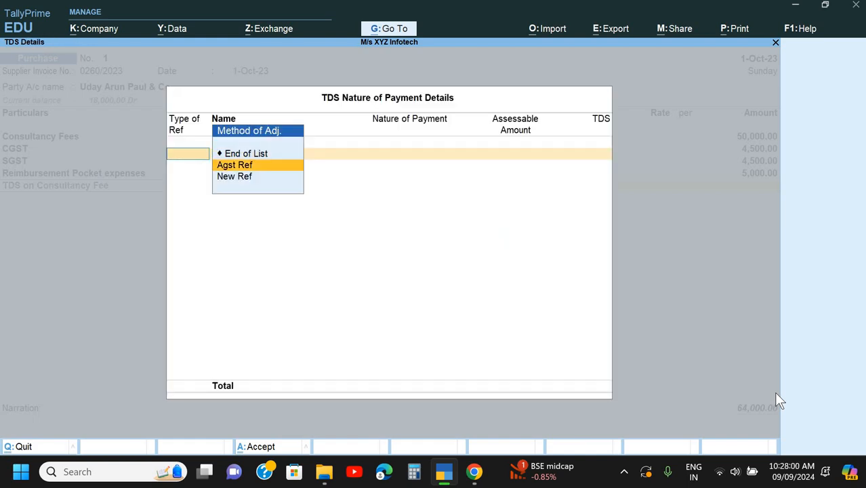
key(Down)
key(Down)
key(Down)
key(Down)
key(Down)
key(Return)
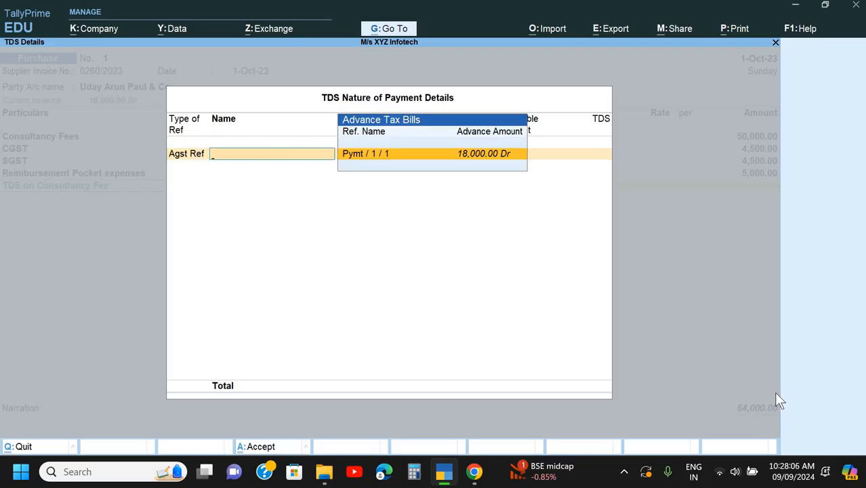
key(Return)
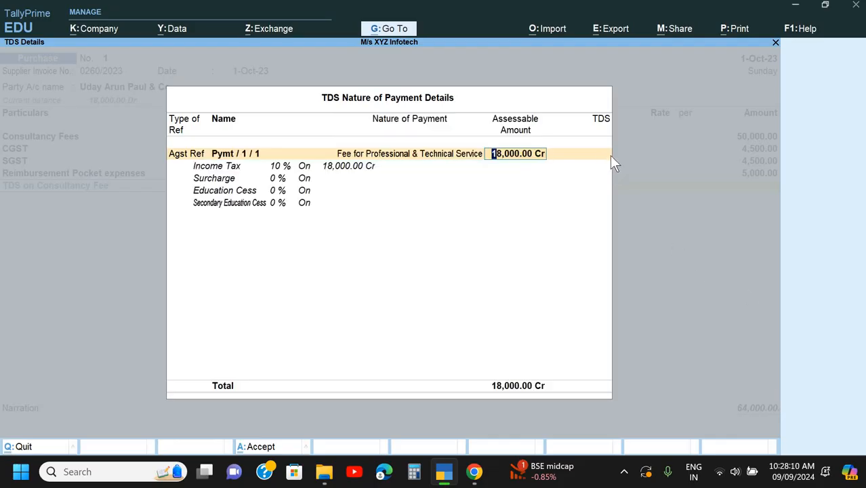
key(Return)
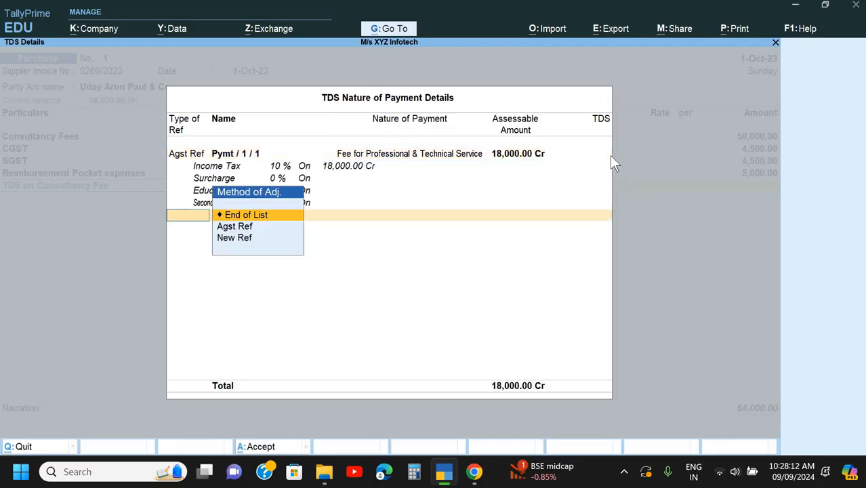
- Add New Ref Purc/1 for the remaining assessable amount, finish the TDS details and accept the calculated TDS line in the voucher
key(Down)
key(Down)
key(Return)
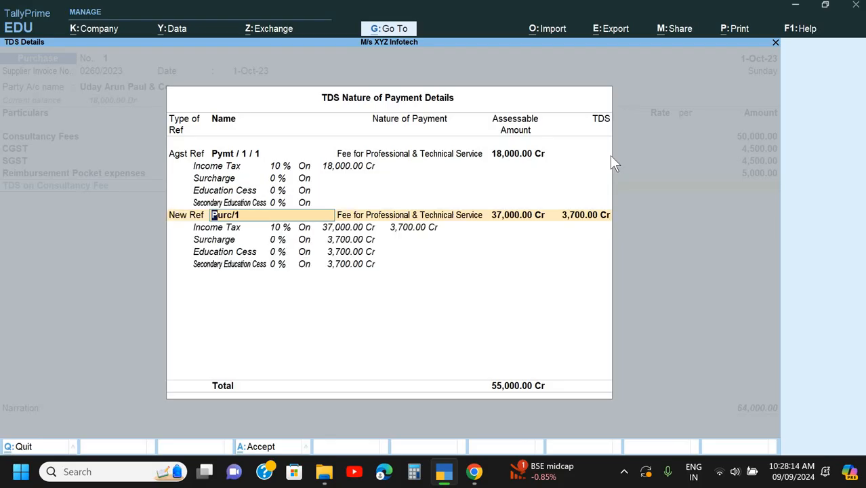
key(Return)
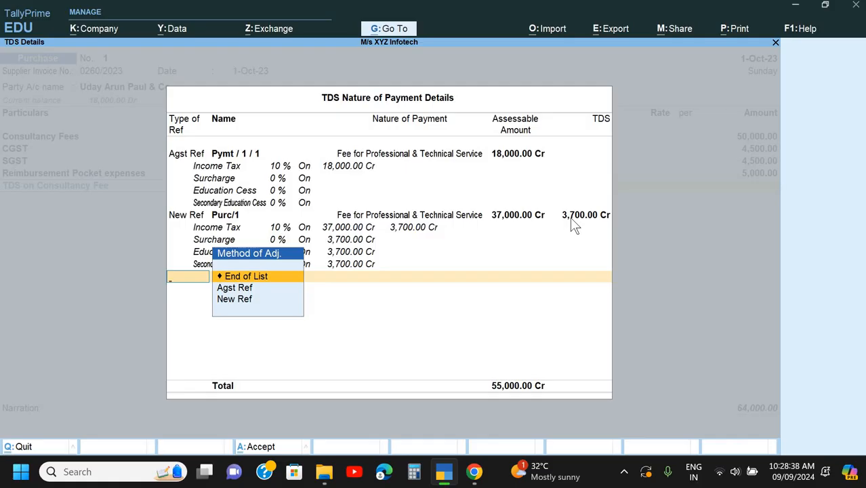
key(Return)
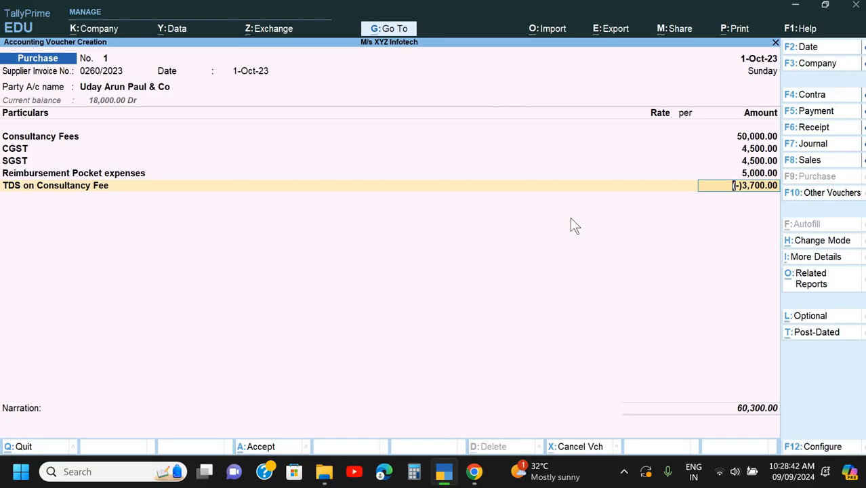
key(Return)
- Accept New Ref 0260/2023 for 64,000 Cr in the bill-wise details and name the 3,700 Dr reference "0260/2023 TDS"
key(Return)
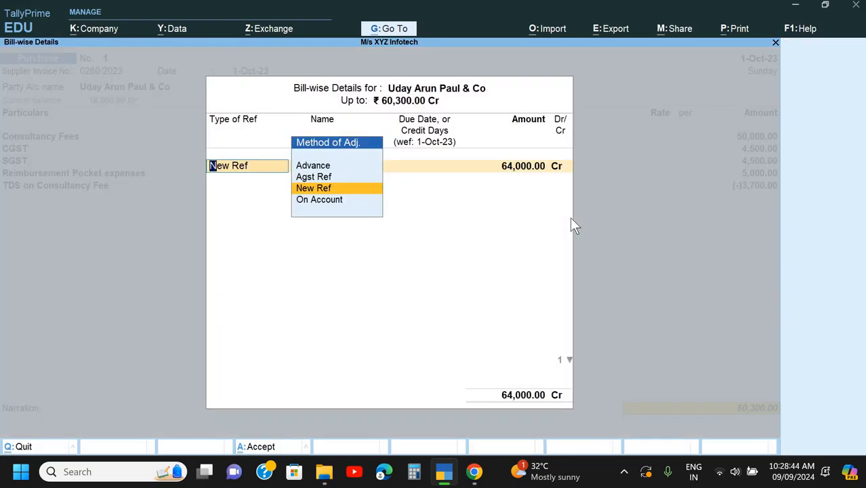
key(Return)
key(Return)
key(Return)
key(Return)
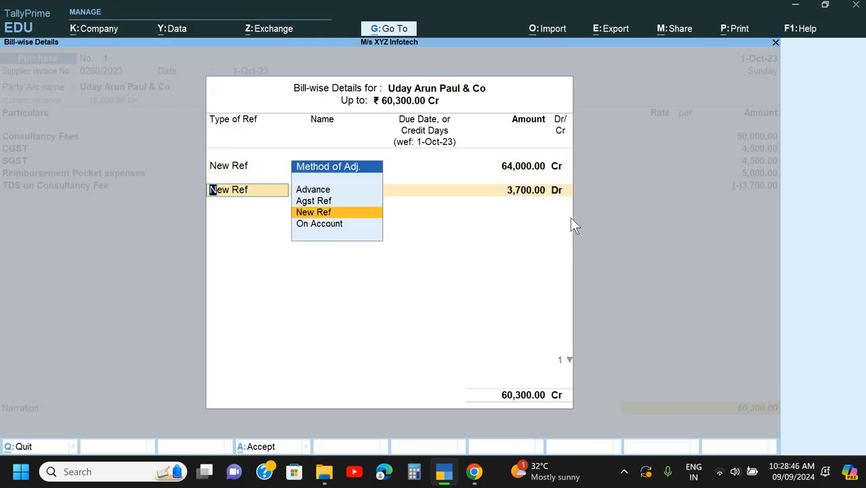
key(Return)
key(End)
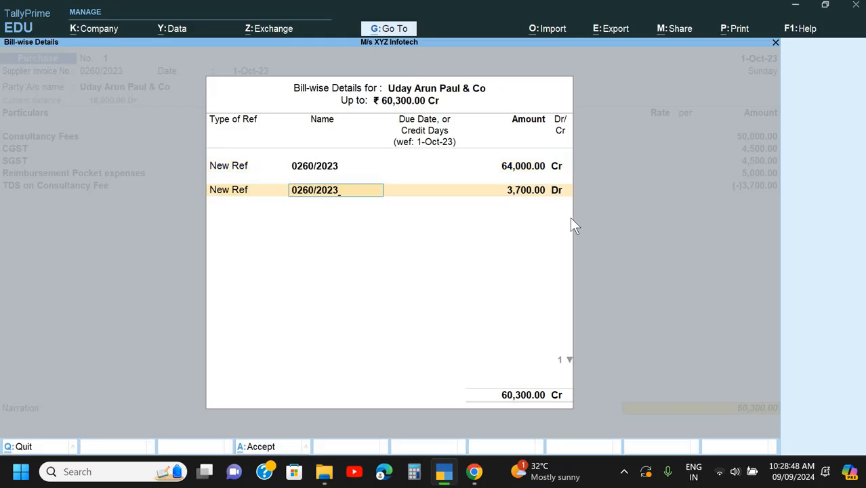
text(TDS)
key(Return)
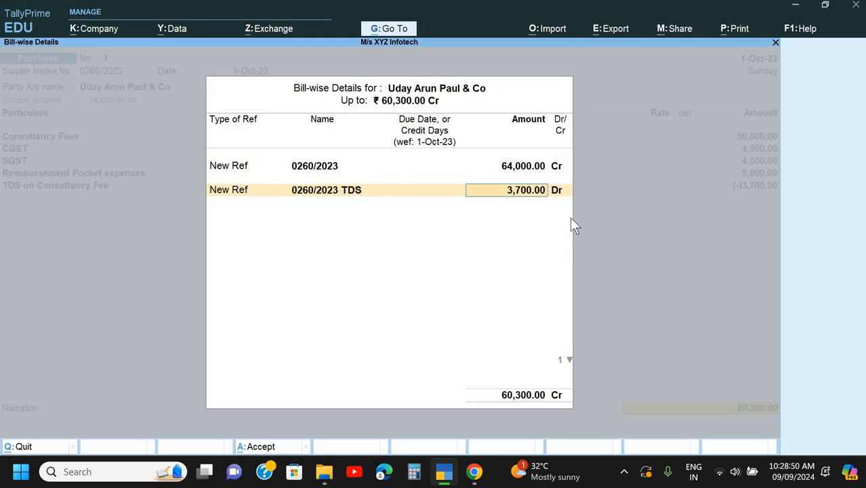
key(Return)
key(Return)
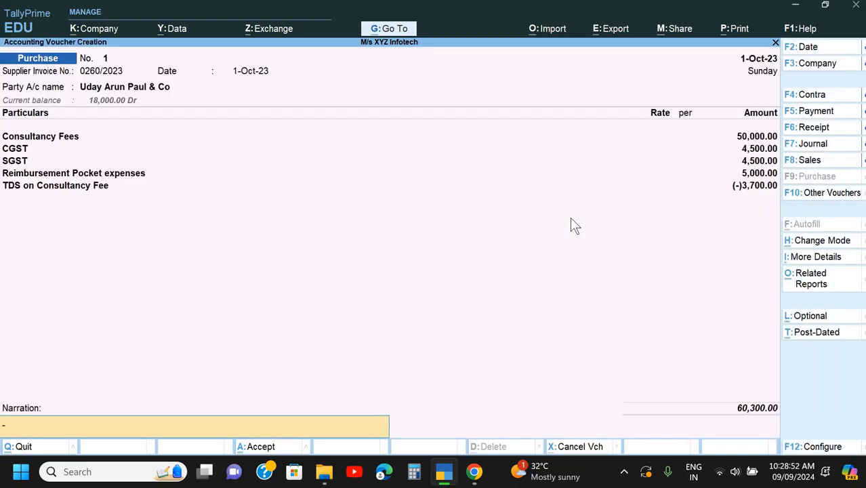
- Enter the narration "Being exp. due & TDS deducted" and save the purchase voucher
text(Being exp. due & TDS deducted)
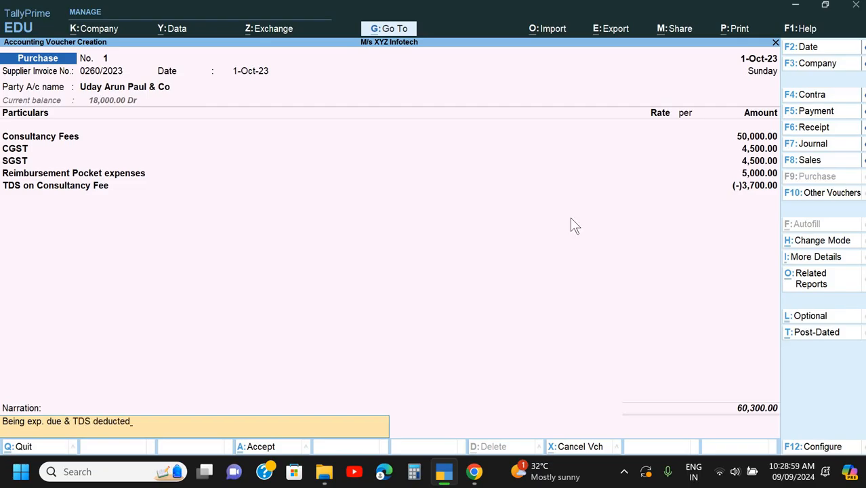
key(Return)
key(Return)
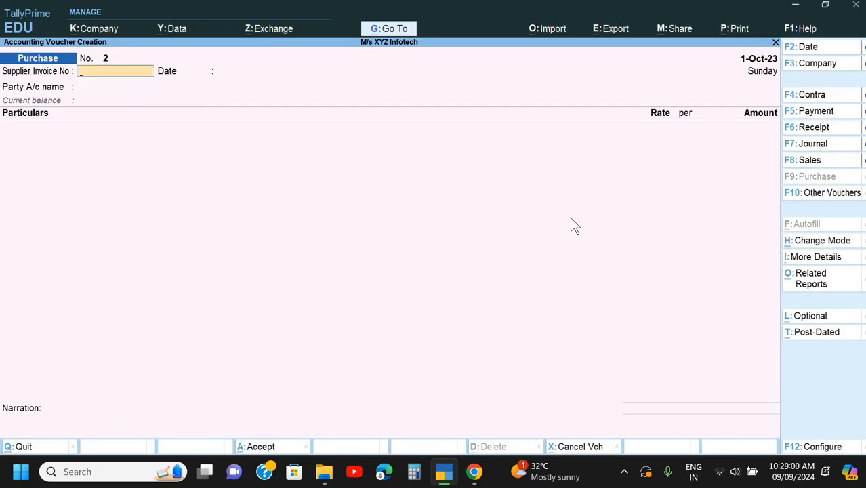
- Switch to Chrome and review the consultancy bill in Doc 2 and the Zed Security Services bill and payment note in Doc 3
key(alt+Tab)
scroll(573, 226, down, 2)
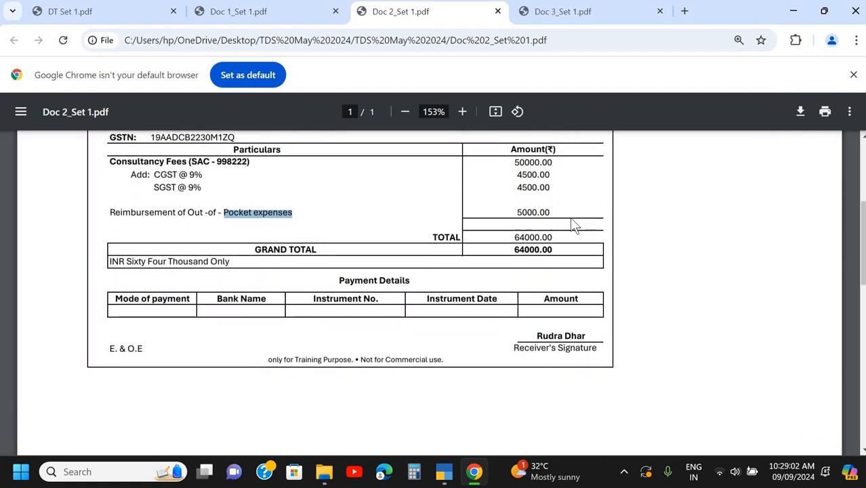
scroll(573, 226, up, 1)
scroll(574, 226, up, 3)
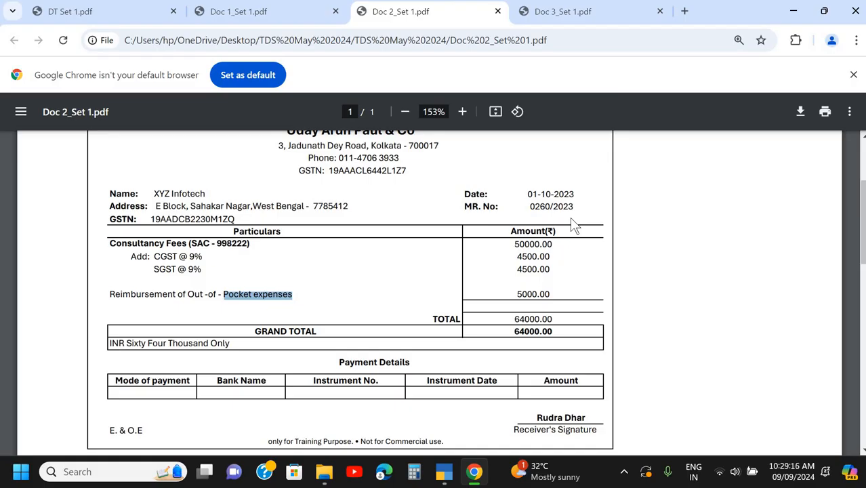
scroll(610, 156, up, 3)
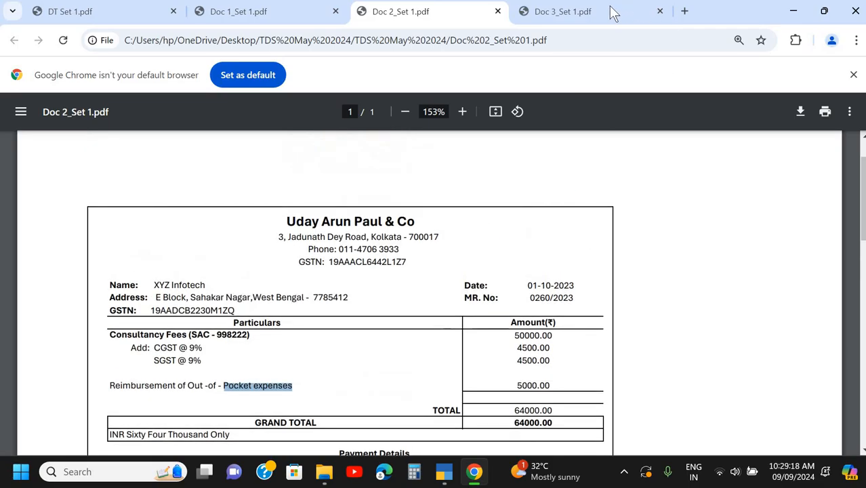
key(ctrl+Tab)
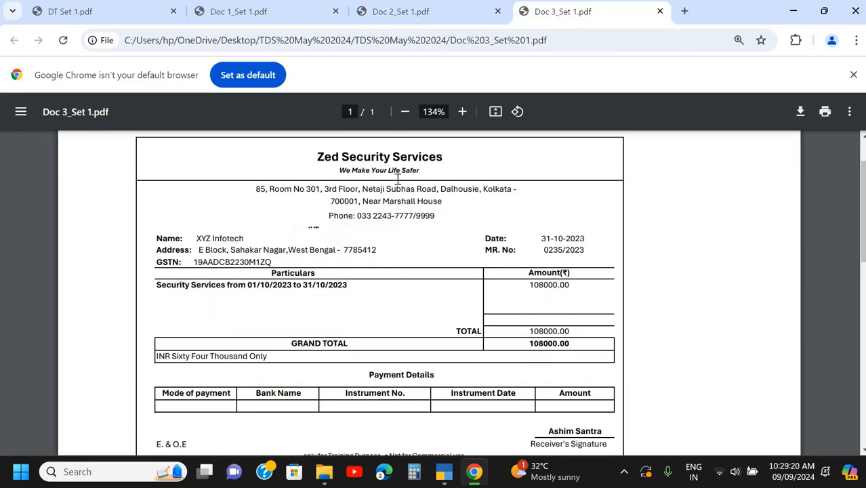
scroll(332, 200, down, 1)
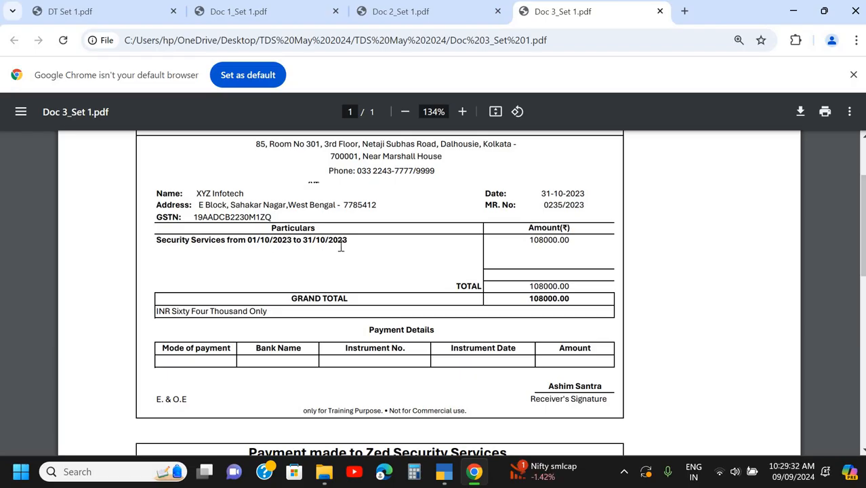
scroll(341, 247, down, 3)
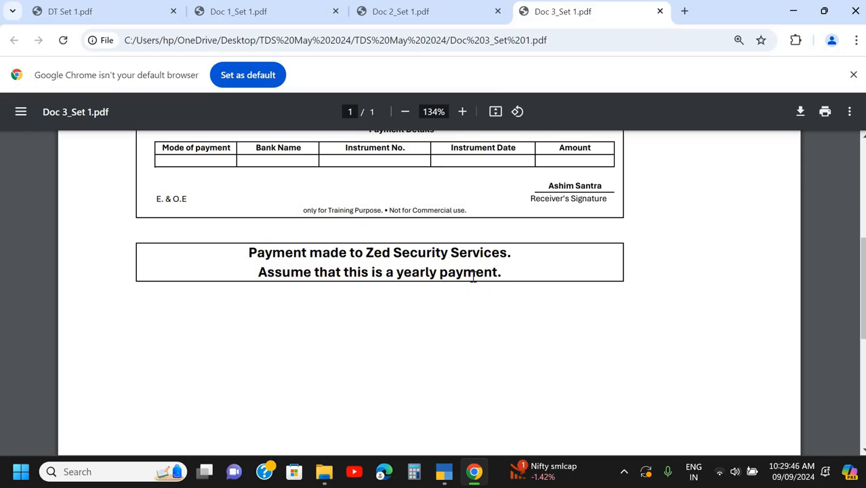
scroll(473, 278, up, 4)
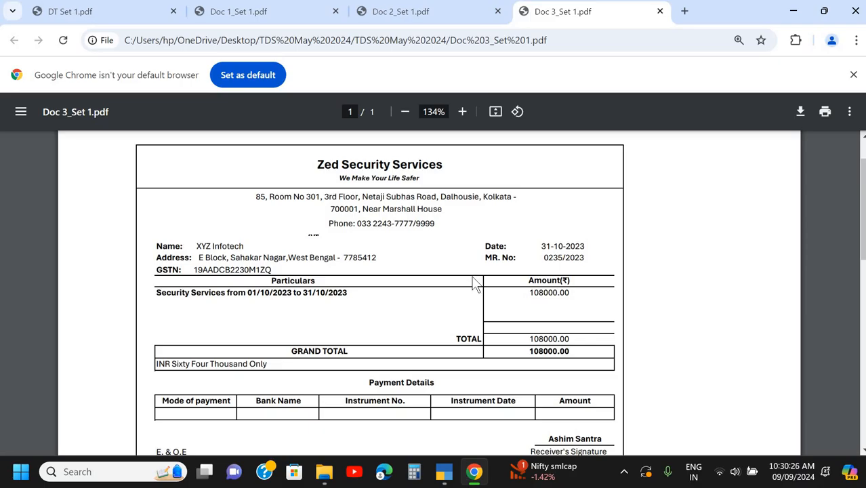
- Return to TallyPrime, leave the blank purchase voucher and start creating a new ledger
key(alt+Tab)
key(Escape)
key(y)
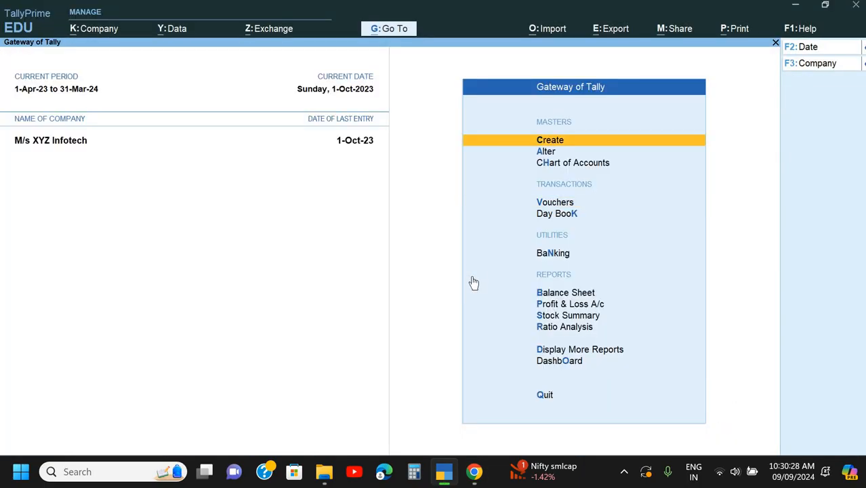
key(Return)
key(Down)
key(Return)
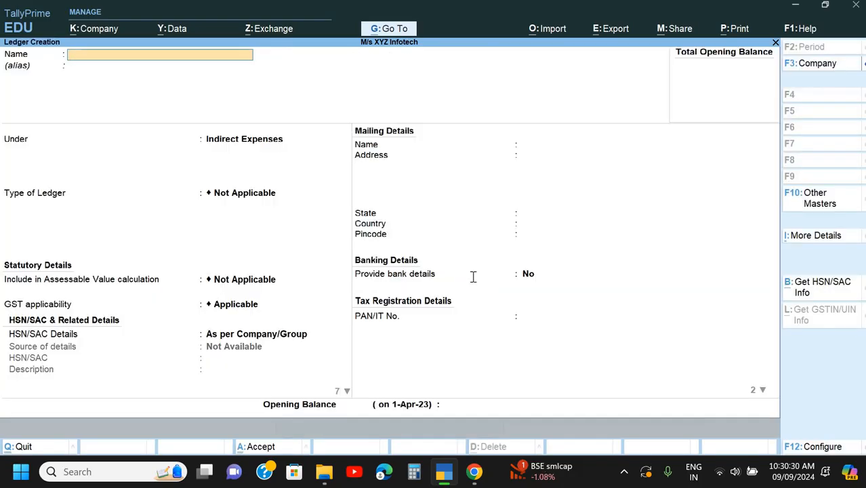
- Copy "Security Services" from the particulars of the Doc 3 bill in Chrome and name the new TallyPrime ledger with it
key(alt+Tab)
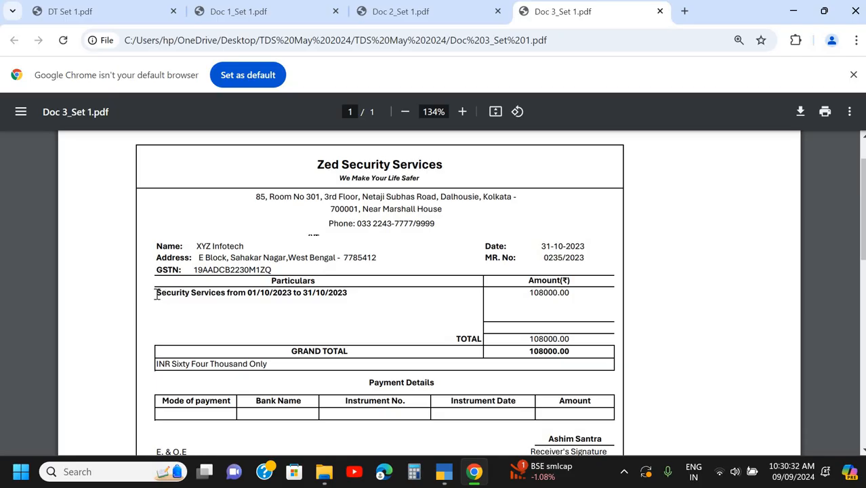
drag(157, 292, 226, 301)
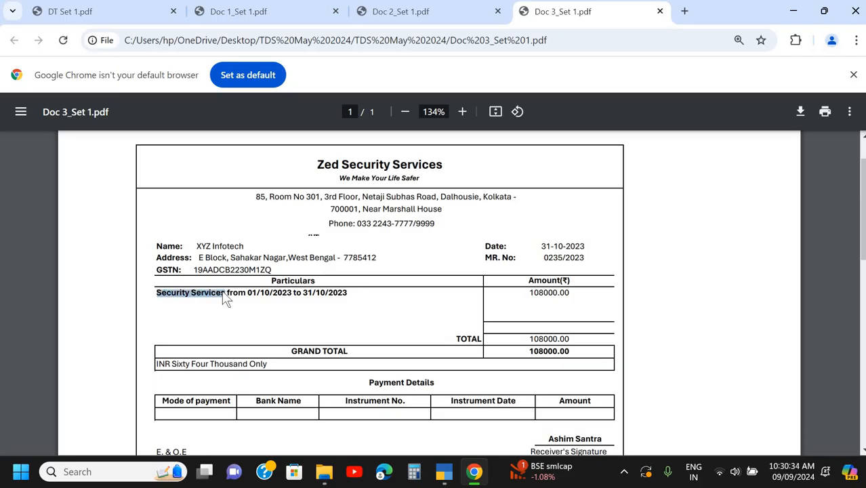
key(ctrl+c)
key(alt+Tab)
key(ctrl+alt+v)
key(Return)
key(Return)
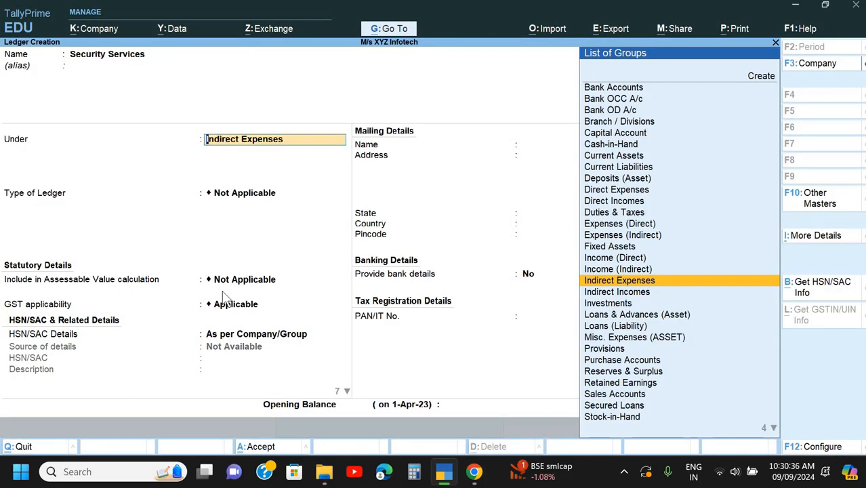
- Keep the Security Services ledger under Indirect Expenses and set its GST applicability to Not Applicable
key(Return)
key(Return)
key(Return)
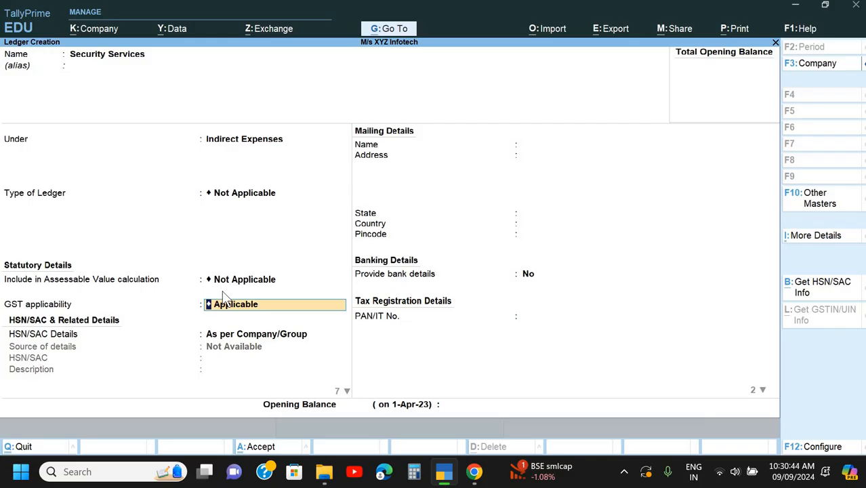
key(BackSpace)
key(Down)
key(Return)
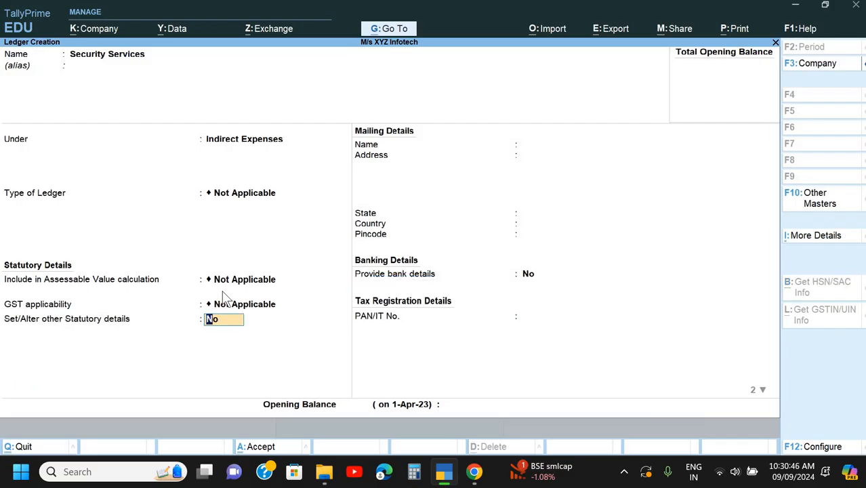
- Enable other statutory details for the Security Services ledger and set TDS to Applicable
key(y)
key(Return)
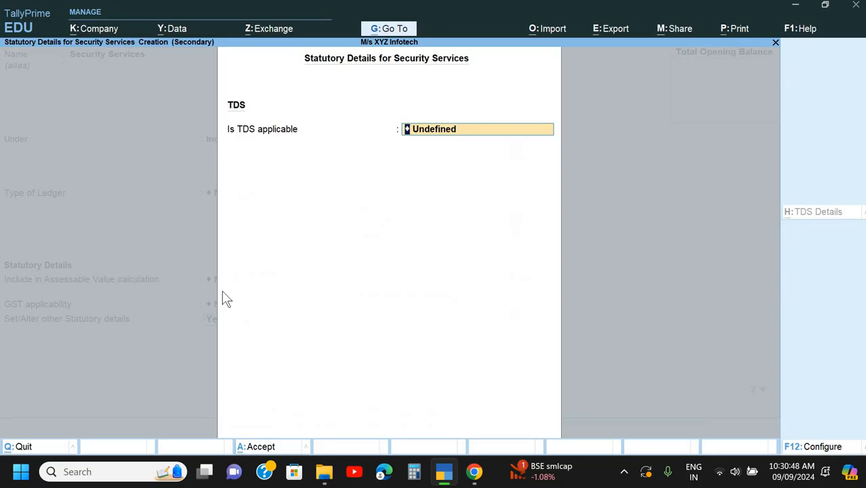
key(BackSpace)
key(Down)
key(Up)
key(Return)
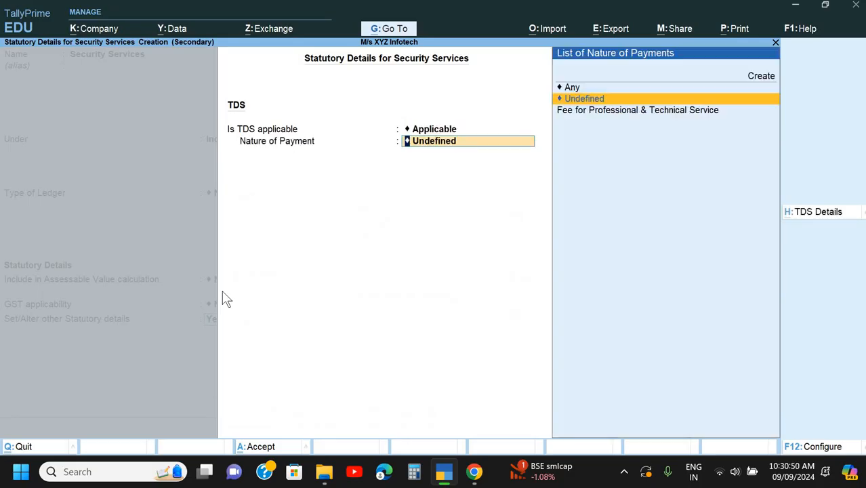
- Create a new TDS nature of payment named "Payment To Contract" for the ledger
key(Up)
key(Up)
key(Return)
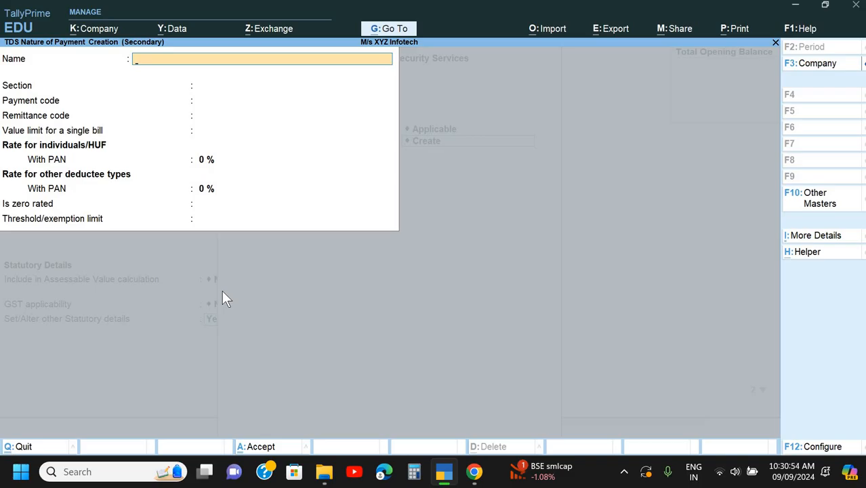
text(Payment To contract)
key(Return)
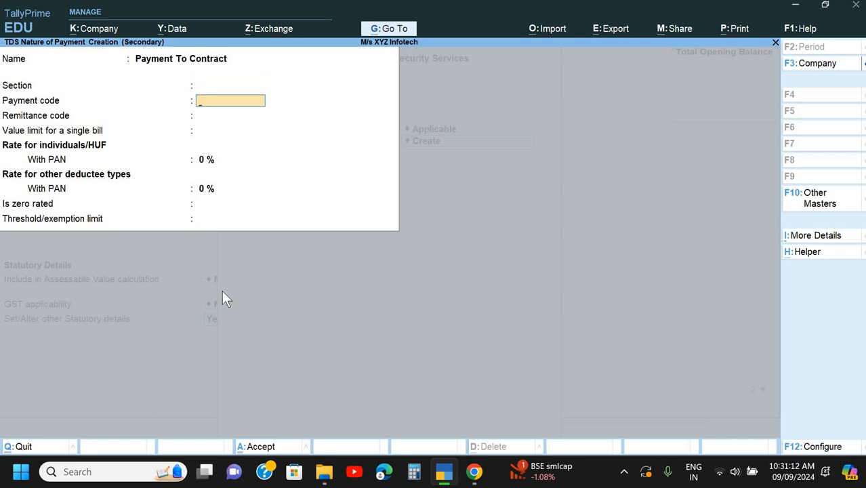
- Set the nature of payment's section to 194C and payment code to 94C, leaving the remittance code blank
text(194C)
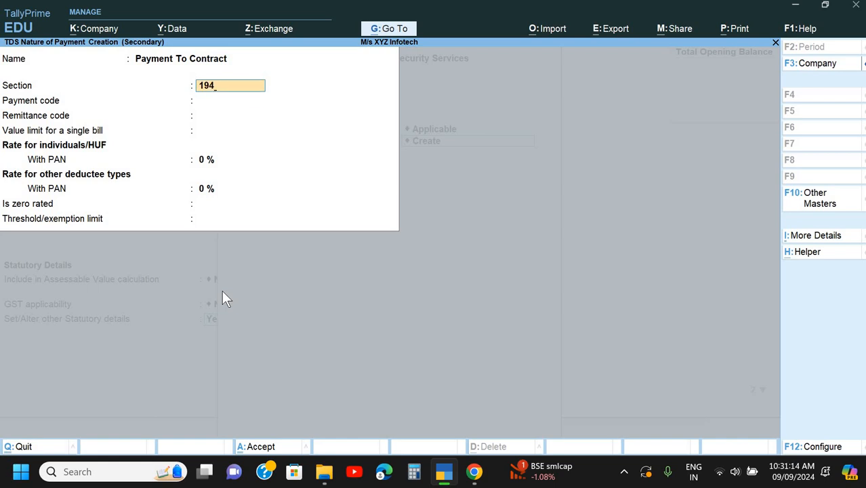
key(Return)
text(94C)
key(Return)
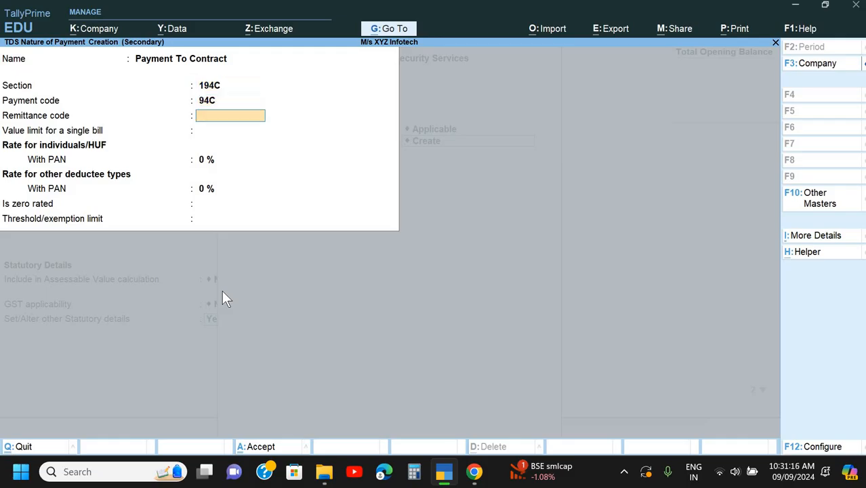
key(Return)
key(Return)
key(Up)
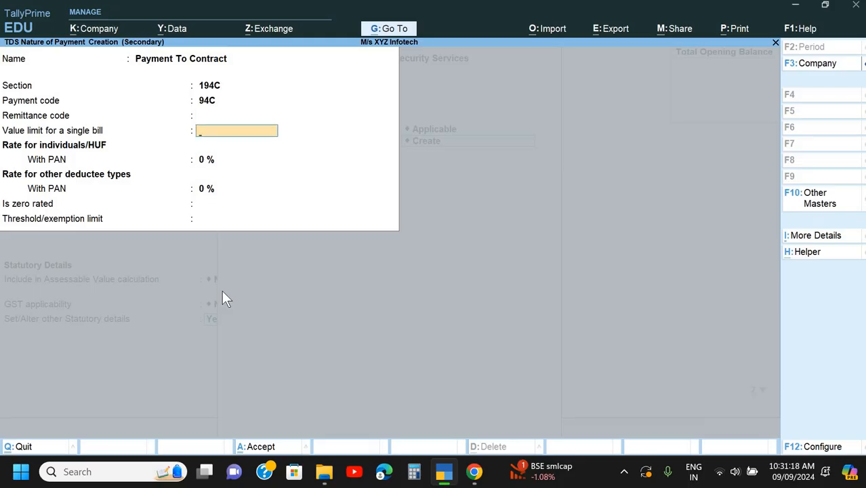
- Set the single bill limit to 30,000, PAN rates to 1% for individuals/HUF and 2% for others, threshold to 100000, and accept the nature of payment
text(30000)
key(Return)
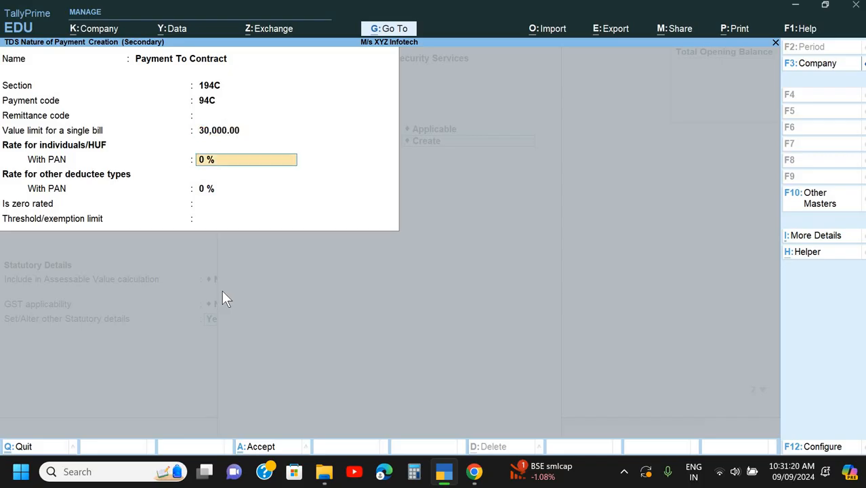
text(1)
key(Return)
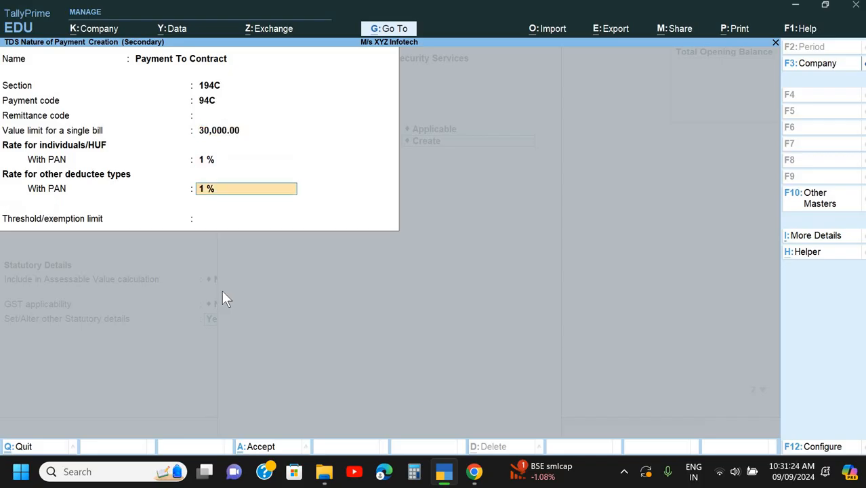
text(2)
key(Return)
text(100000)
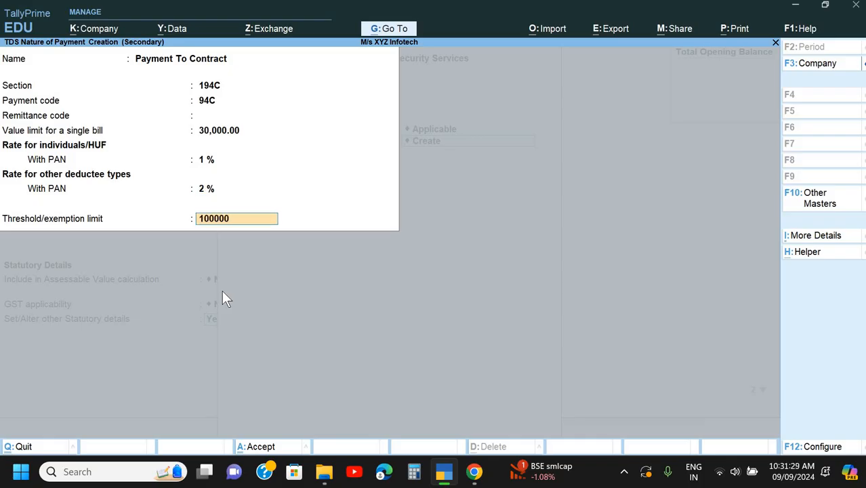
key(Return)
key(Return)
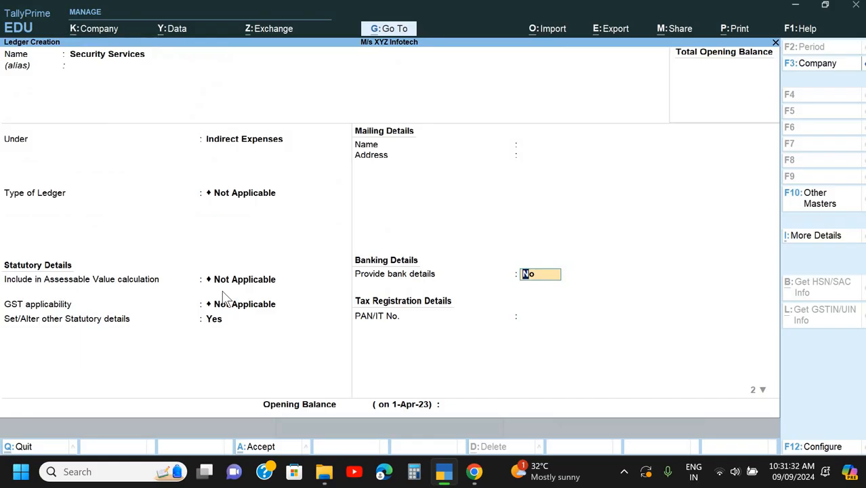
- Leave bank details at No and save the Security Services ledger
key(Return)
key(Return)
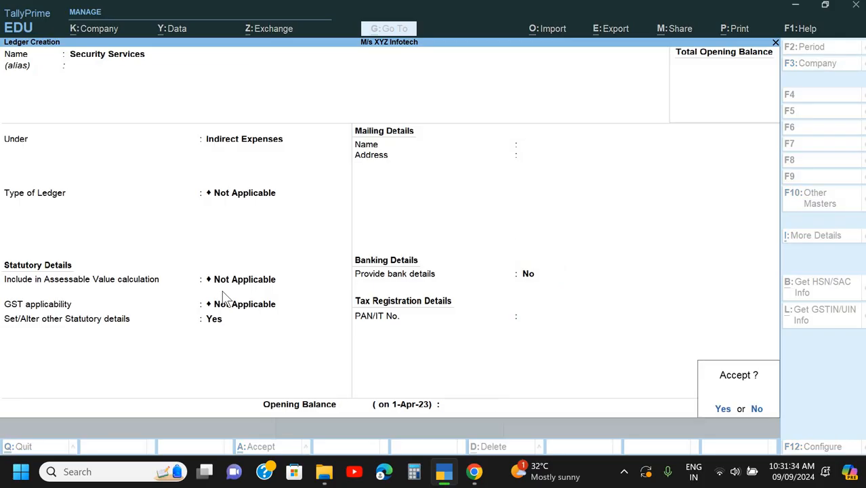
key(Return)
- Copy "Zed Security Services" from the Doc 3 bill heading in Chrome and use it as the next ledger's name in TallyPrime
key(alt+Tab)
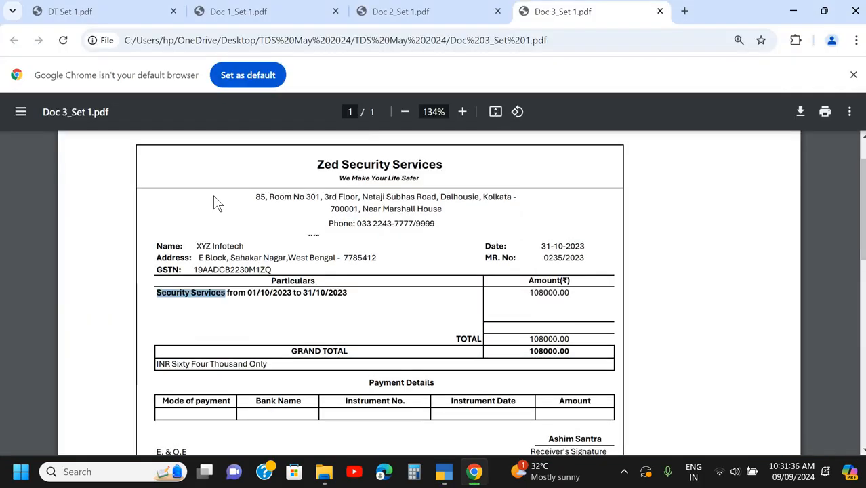
drag(315, 164, 446, 168)
key(ctrl+c)
key(alt+Tab)
key(ctrl+alt+v)
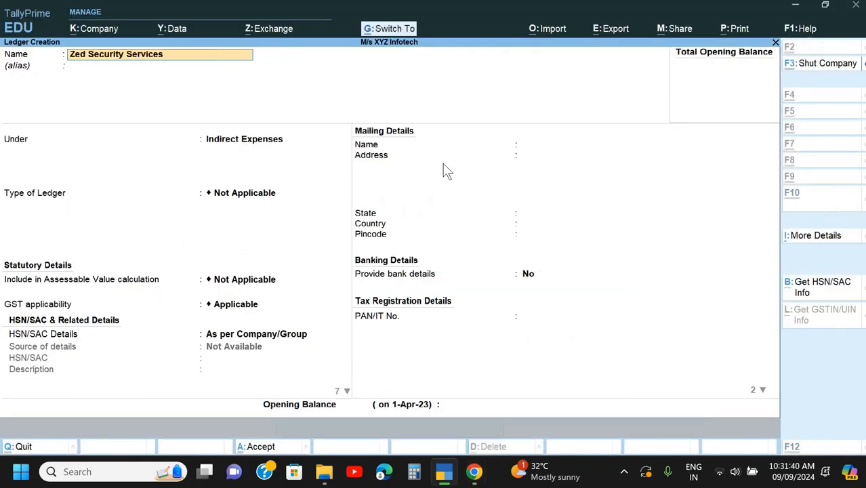
key(Return)
key(Return)
- Place the Zed Security Services ledger under Sundry Creditors, keeping bill-by-bill balances on and the credit period blank
text(S)
key(Down)
key(Down)
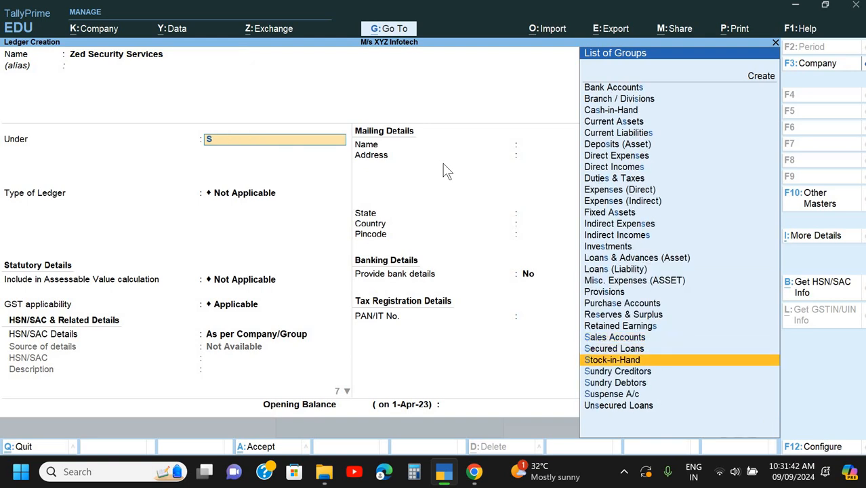
key(Down)
key(Return)
- Mark the Zed Security Services ledger as TDS deductable with deductee type Company - Resident
key(Return)
key(Return)
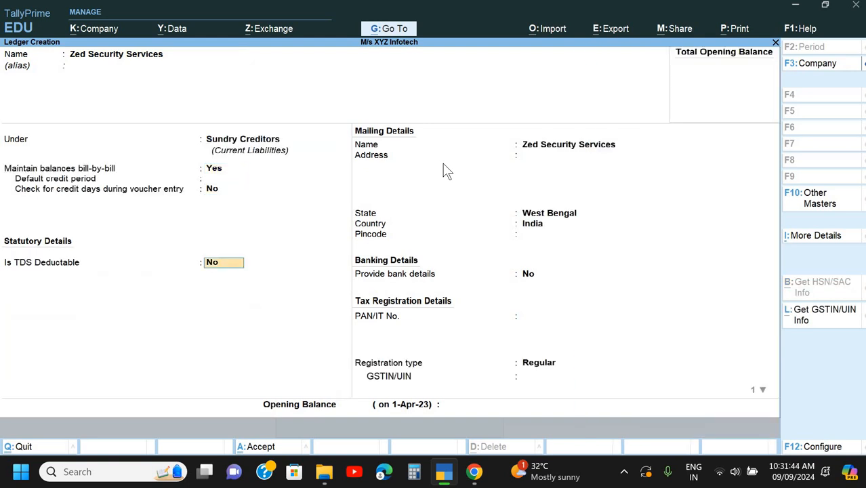
text(y)
key(Return)
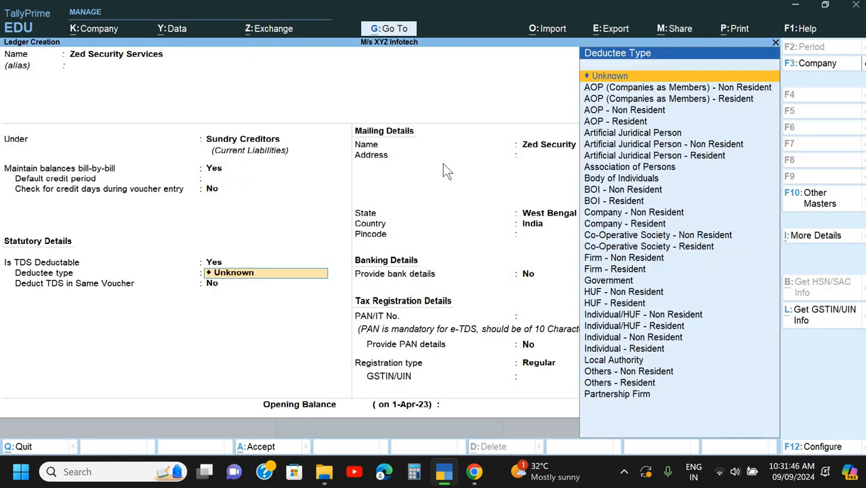
text(Com)
key(Down)
key(Down)
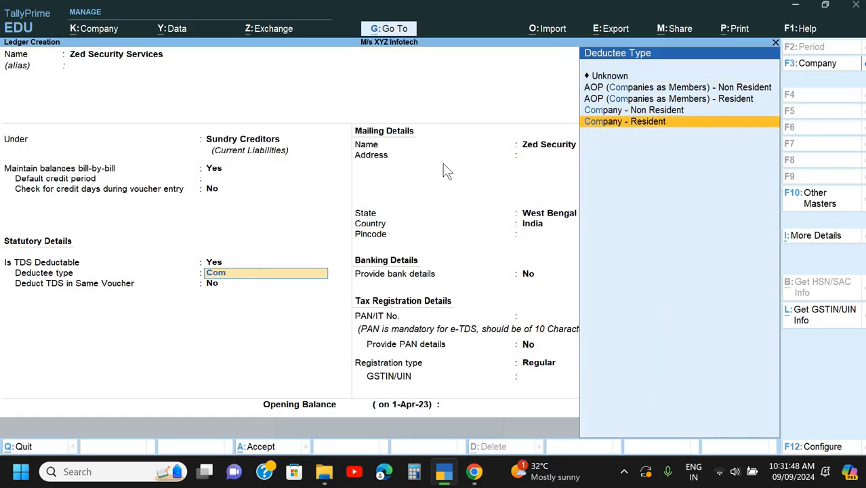
key(Return)
- Enable deducting TDS in the same voucher for the nature of payment "Payment To Contract"
key(Return)
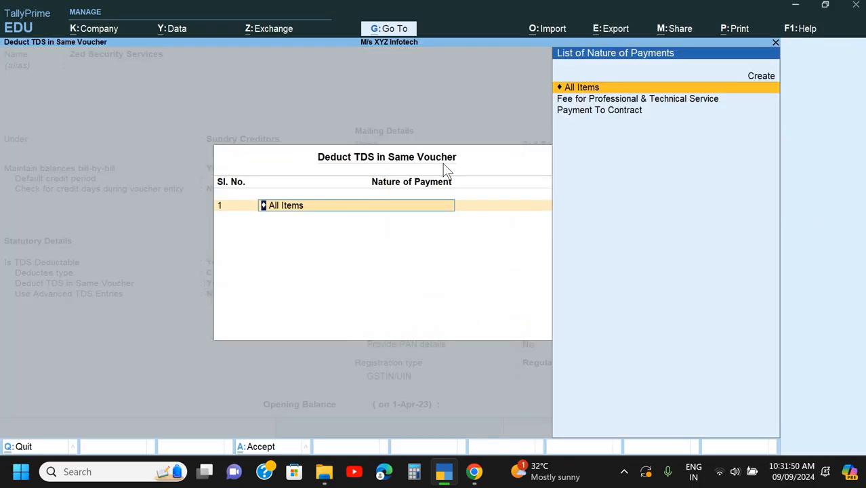
key(Down)
key(Down)
key(Return)
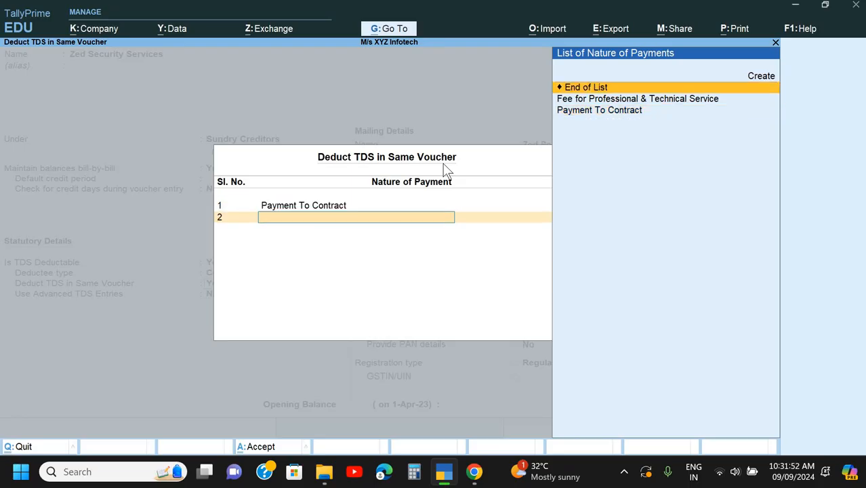
key(Return)
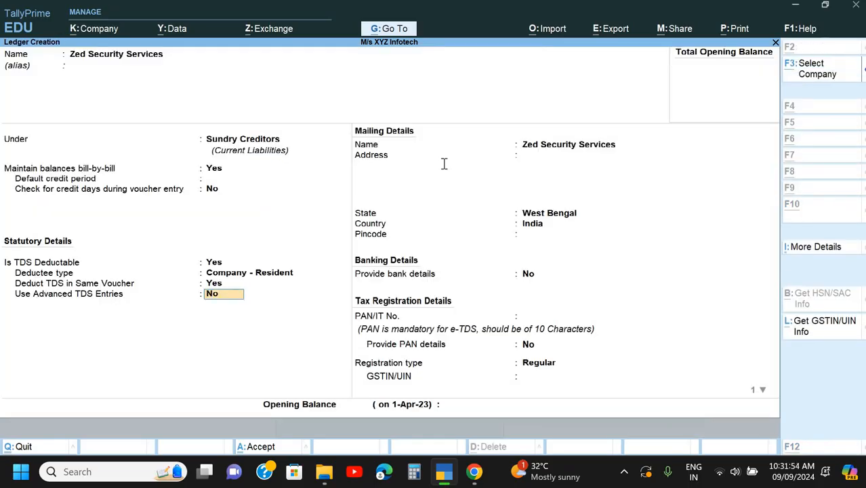
- Check the Doc 3 bill in Chrome, then return to TallyPrime and keep Use Advanced TDS Entries at No and the mailing name as filled
key(alt+Tab)
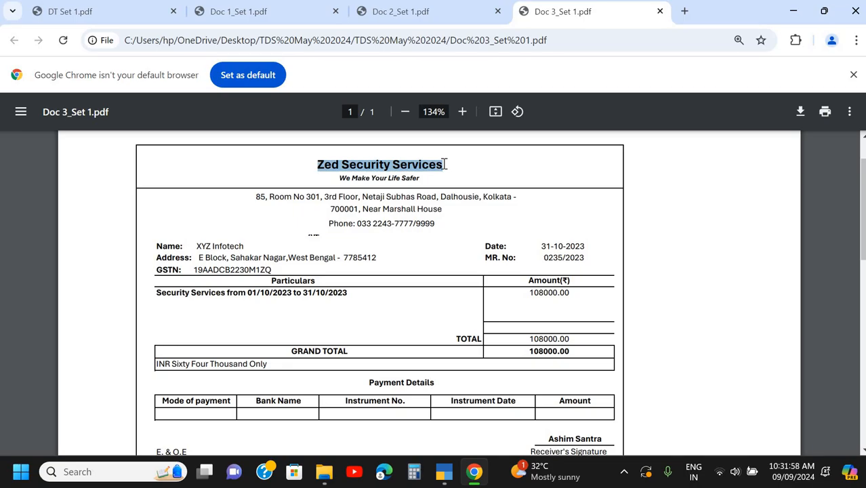
key(alt+Tab)
key(alt+Tab)
key(alt+Tab)
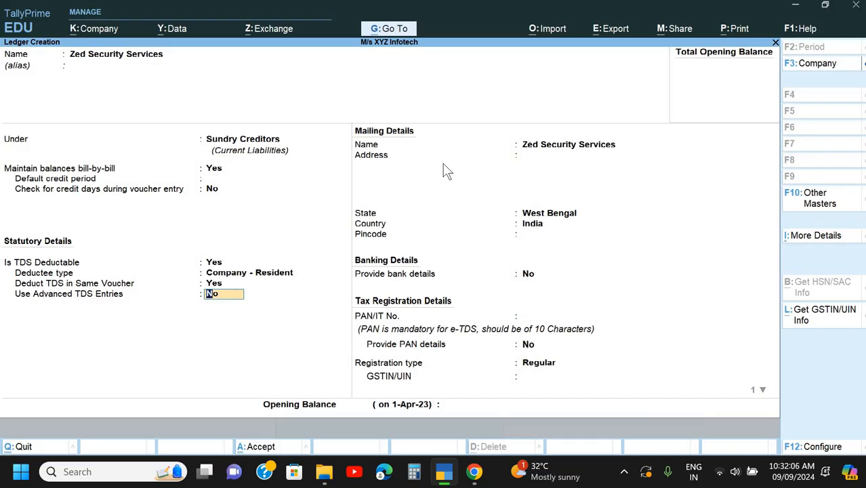
key(Return)
key(Return)
- Copy both address lines of Zed Security Services from the Doc 3 bill in Chrome into the ledger's mailing address in TallyPrime
key(alt+Tab)
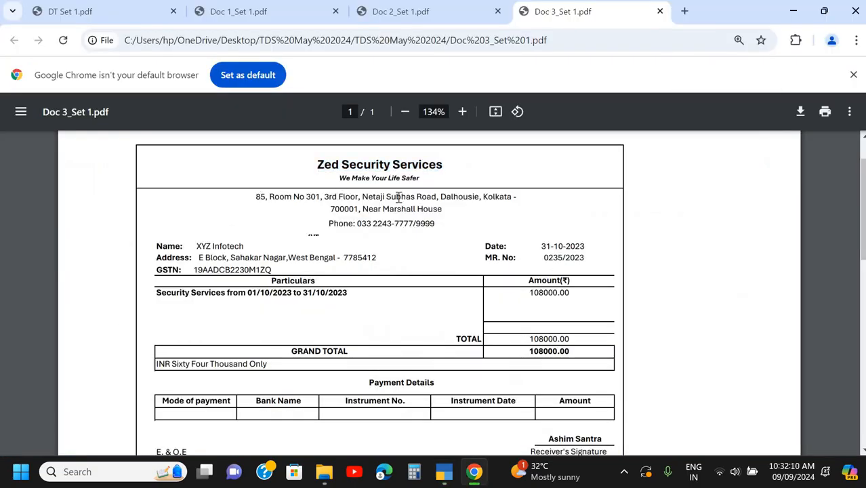
triple_click(522, 196)
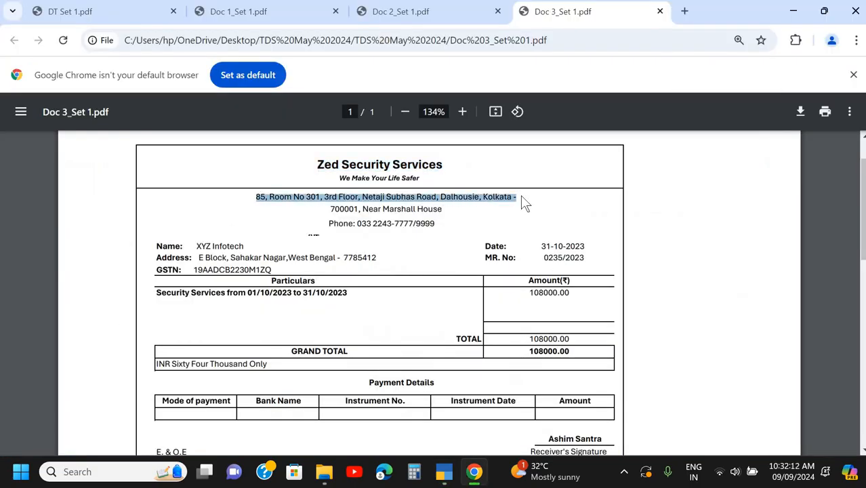
key(ctrl+c)
key(alt+Tab)
key(ctrl+v)
key(alt+Tab)
drag(331, 209, 445, 208)
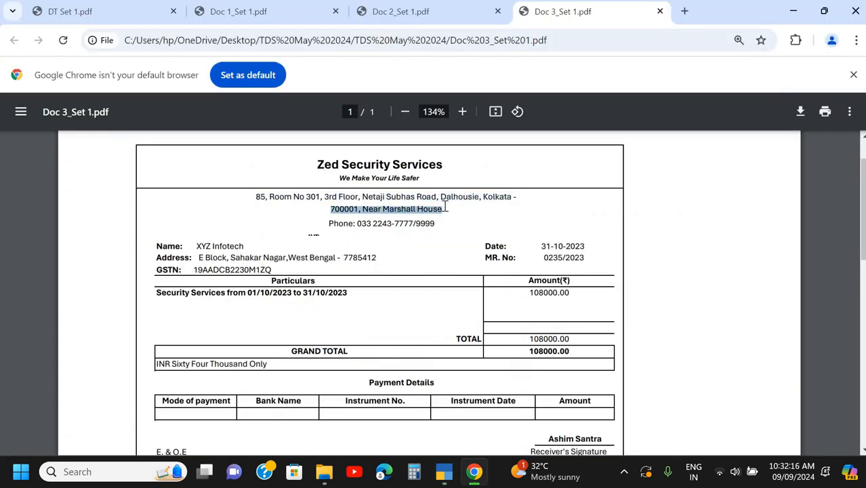
key(ctrl+c)
key(alt+Tab)
key(ctrl+v)
key(Return)
key(Return)
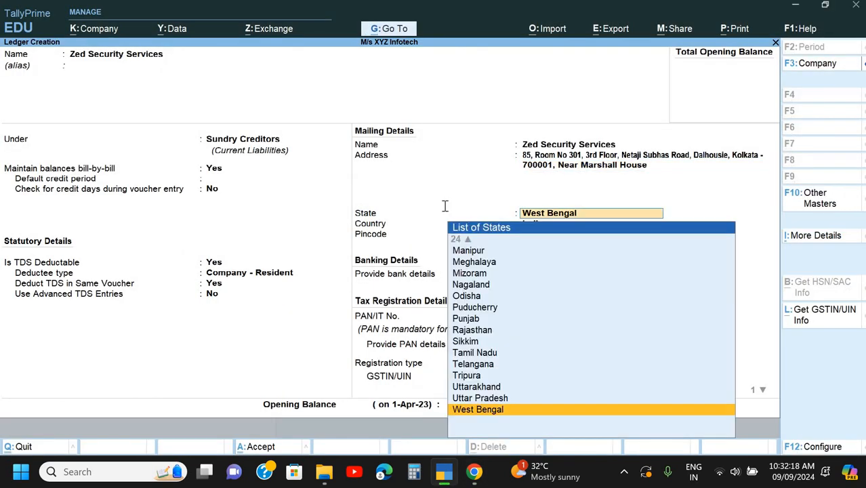
- Keep the state as West Bengal, enter the pincode from the bill, and leave bank details at No and the PAN blank
key(Return)
key(alt+Tab)
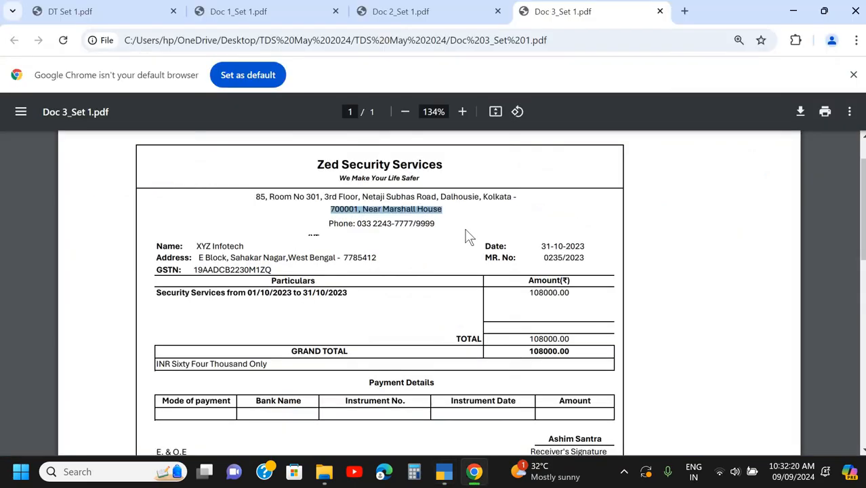
key(alt+Tab)
text(700001)
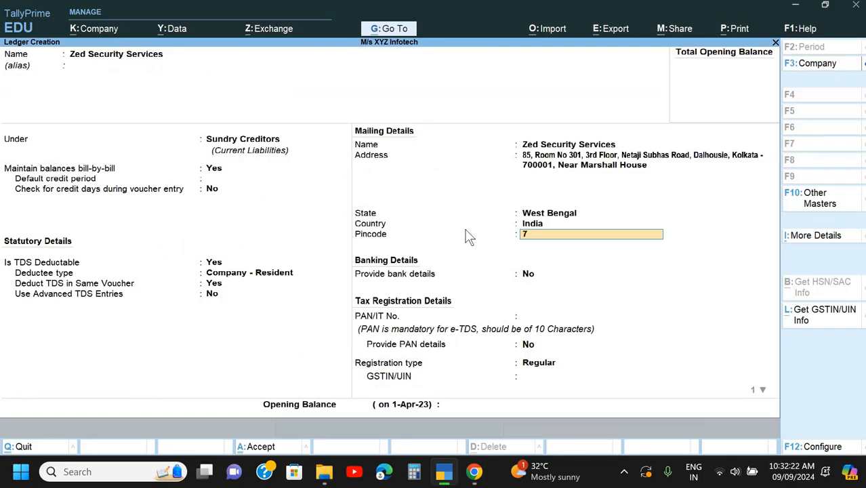
key(Return)
key(Return)
key(Return)
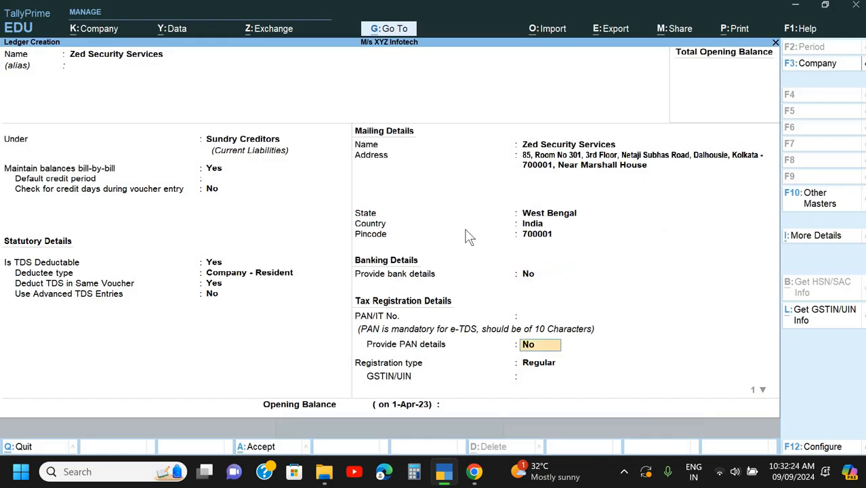
- Check the Doc 3 bill in Chrome, then return to TallyPrime, enter the supplier's PAN and keep Provide PAN details at No
key(BackSpace)
key(alt+Tab)
click(459, 254)
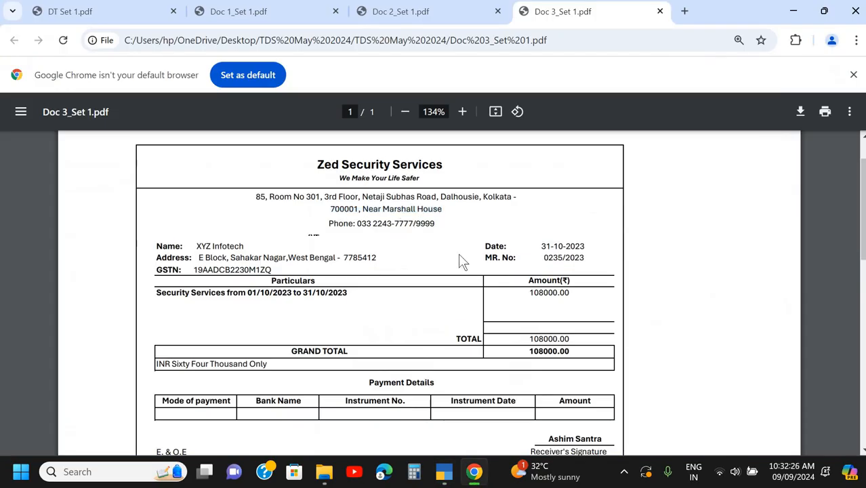
key(alt+Tab)
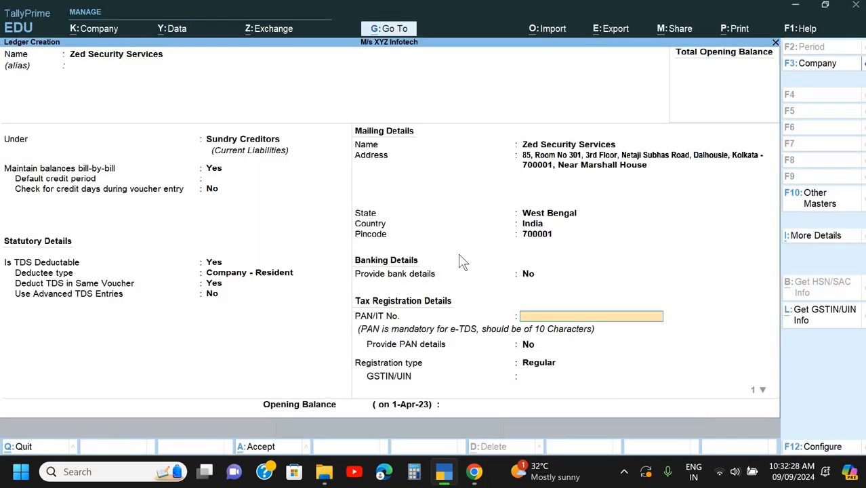
text(AMPS)
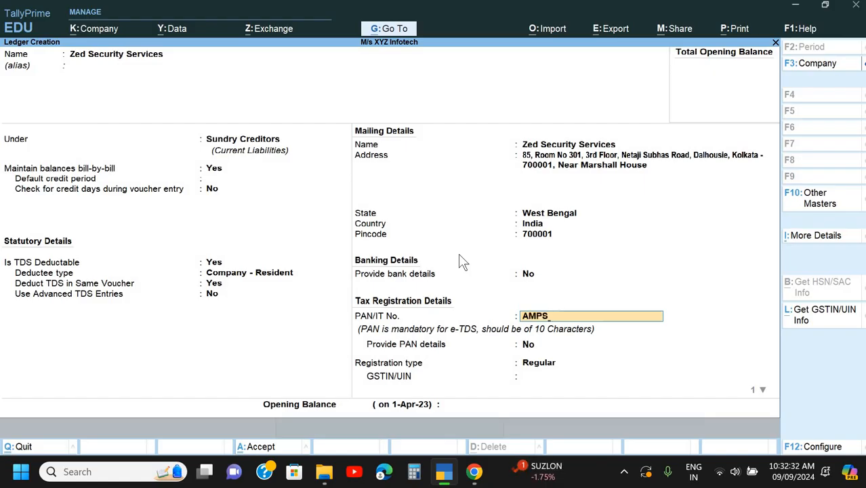
key(BackSpace)
key(BackSpace)
text(SCC1234K)
key(Return)
key(Return)
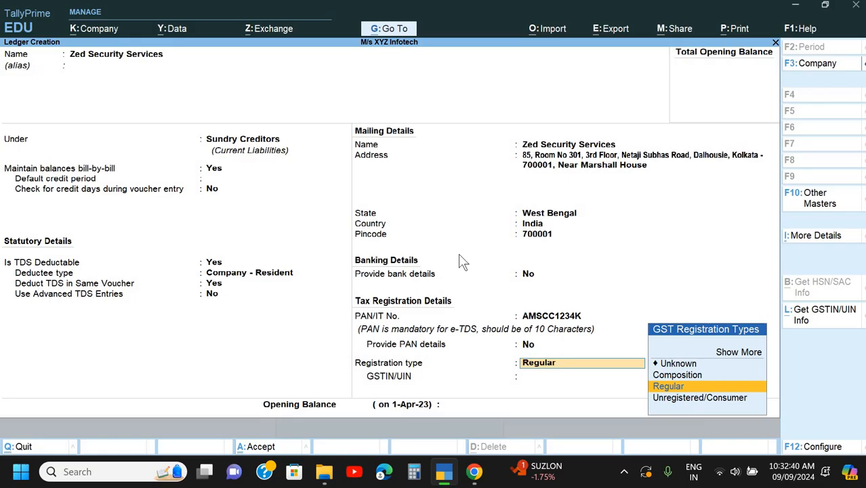
- Set the registration type to Unregistered/Consumer, leave the GSTIN blank and additional GST details at No, and save the Zed Security Services ledger
key(BackSpace)
key(Down)
key(Down)
key(Down)
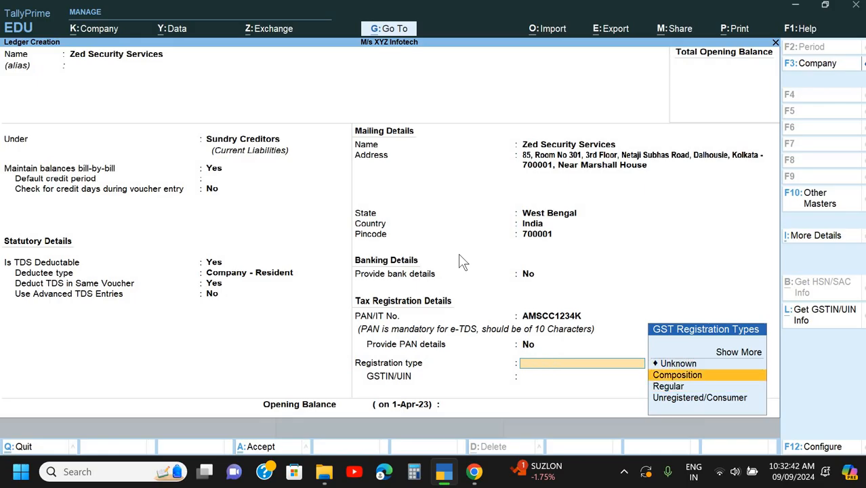
key(Down)
key(Down)
key(Return)
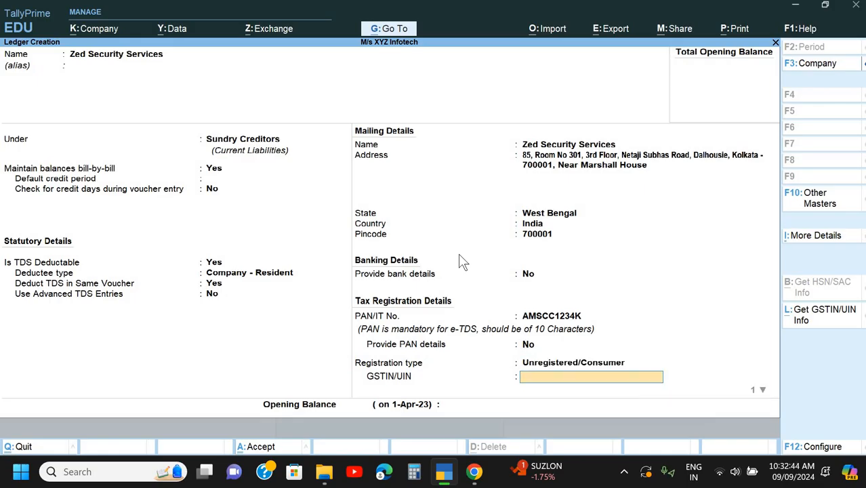
key(Return)
key(Return)
key(Return)
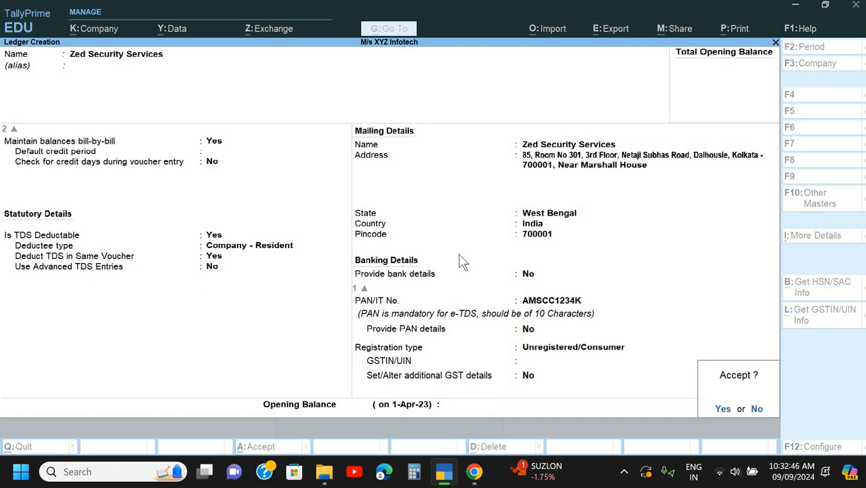
key(Return)
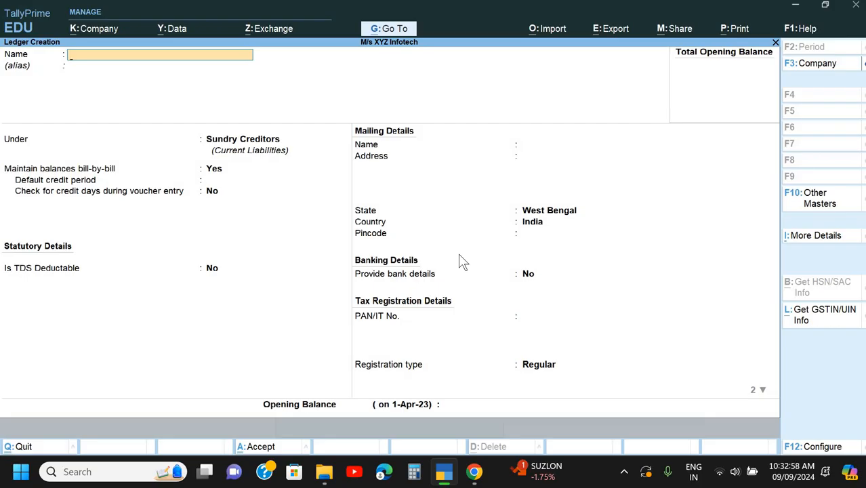
- Review the particulars, amount and payment note of the Doc 3 bill in Chrome, then return to TallyPrime
key(alt+Tab)
scroll(460, 261, down, 3)
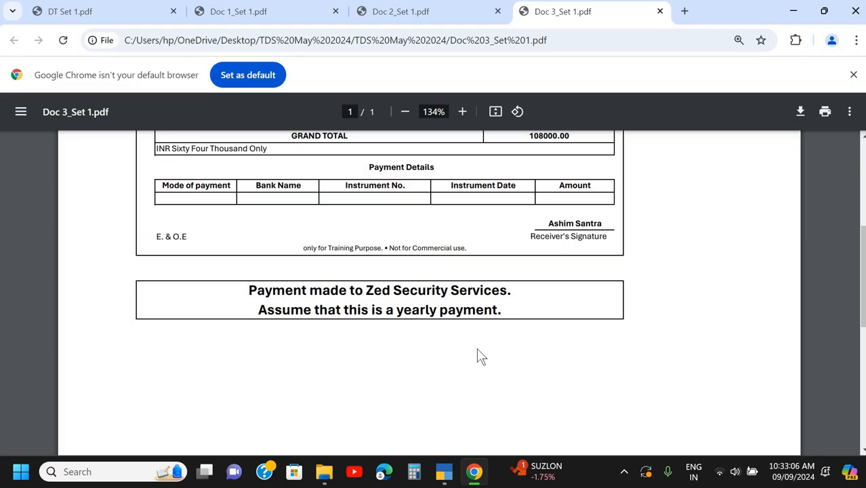
scroll(477, 351, up, 1)
scroll(477, 351, up, 1)
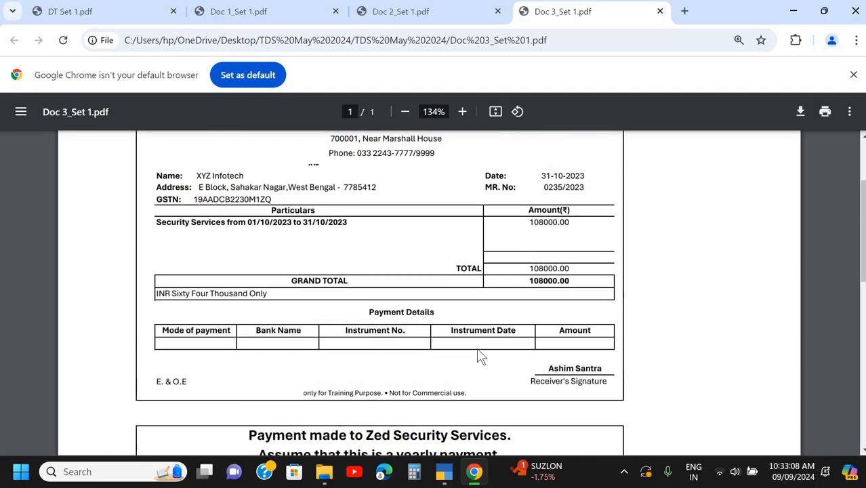
scroll(479, 355, up, 1)
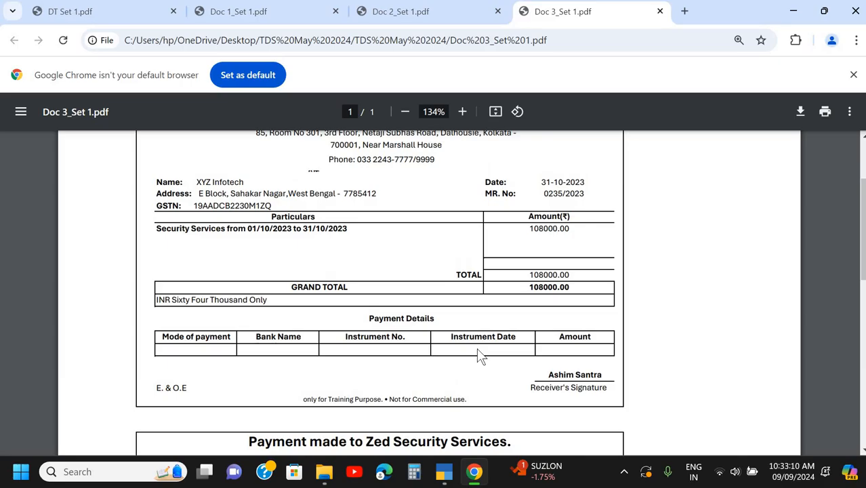
scroll(381, 271, up, 1)
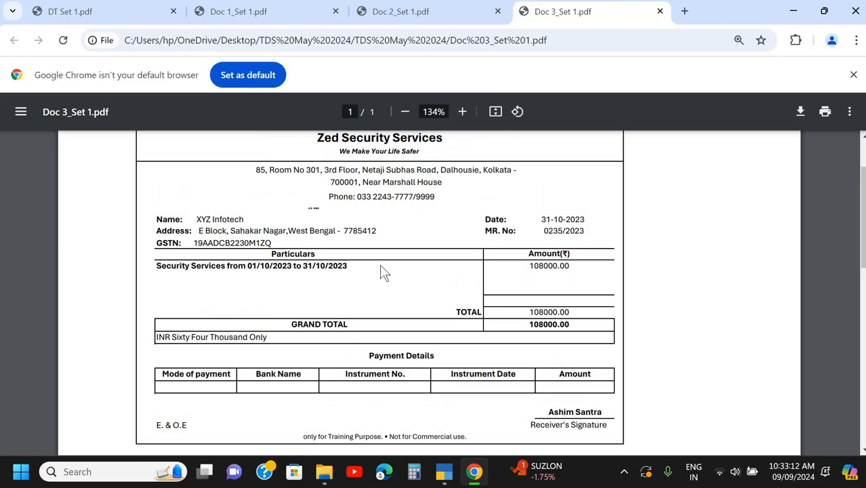
key(alt+Tab)
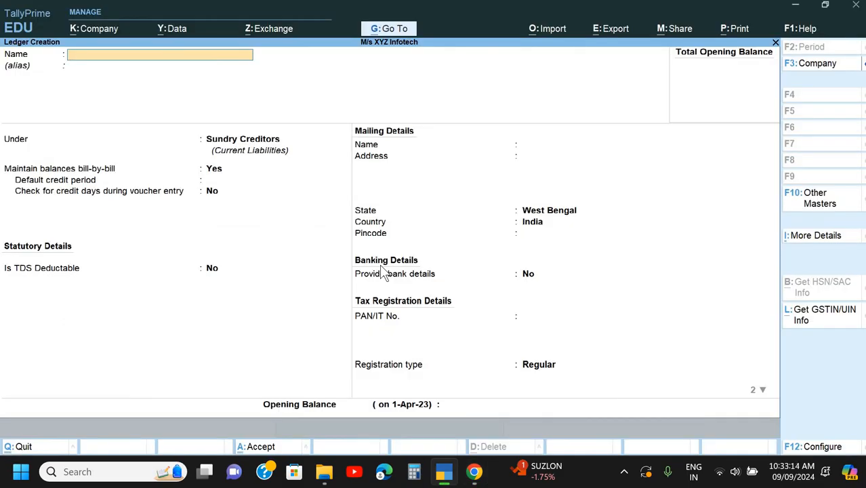
- Name the new ledger "TDS on Security Service" and place it under Duties & Taxes
text(TDS on Security Service)
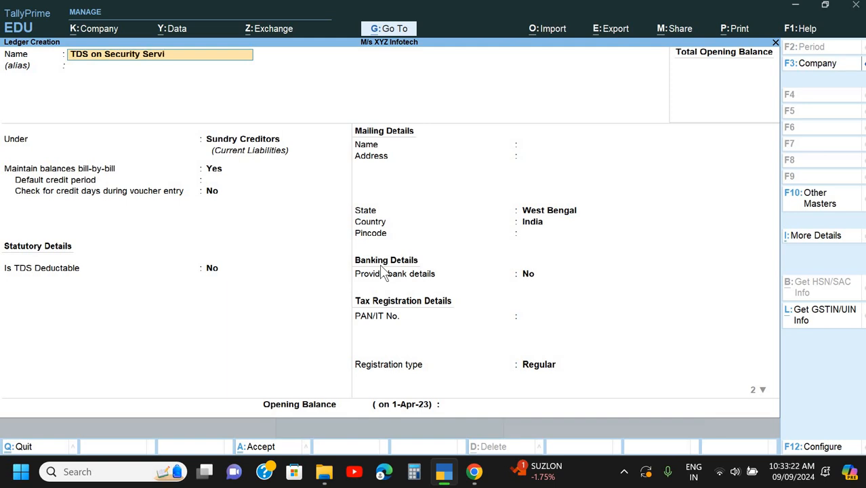
key(Return)
key(Return)
text(D)
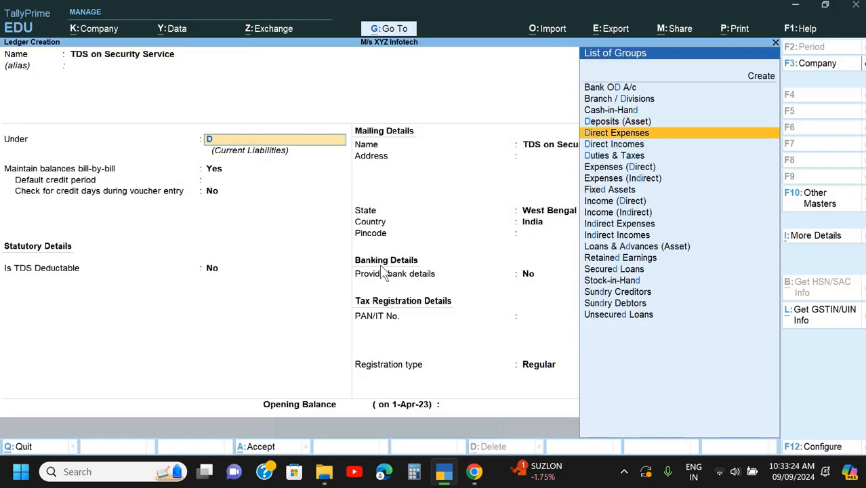
key(Down)
key(Down)
key(Return)
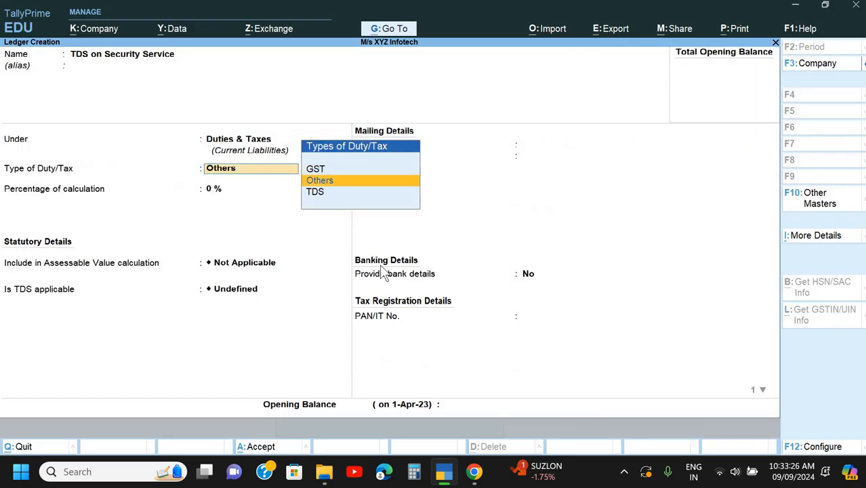
- Set the duty type to TDS with nature of payment "Payment To Contract", keep bank details at No, and save the ledger
key(Down)
key(Return)
key(Down)
key(Down)
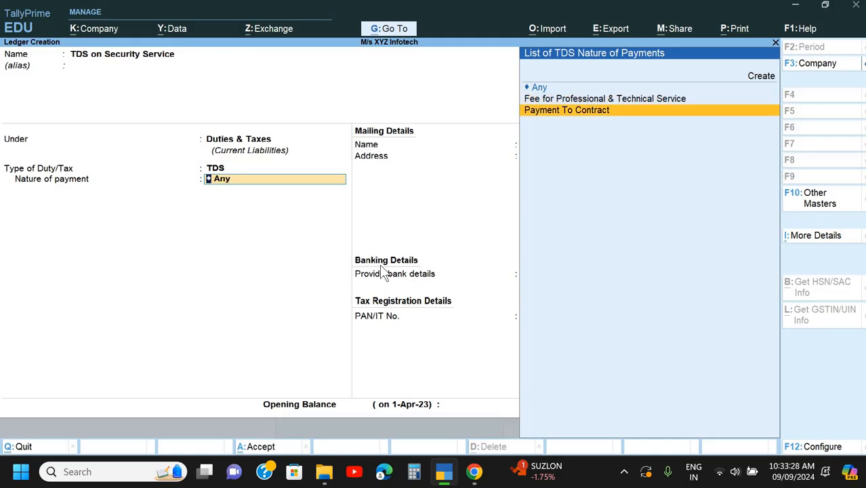
key(Return)
key(Return)
key(Return)
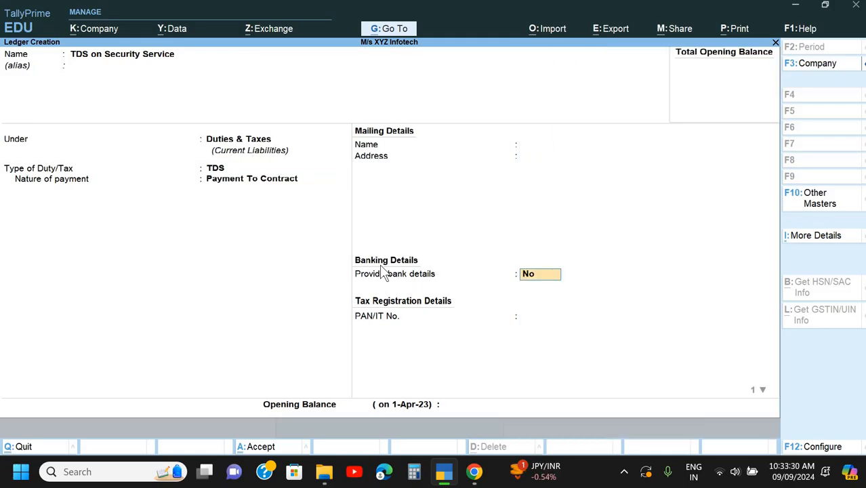
key(Return)
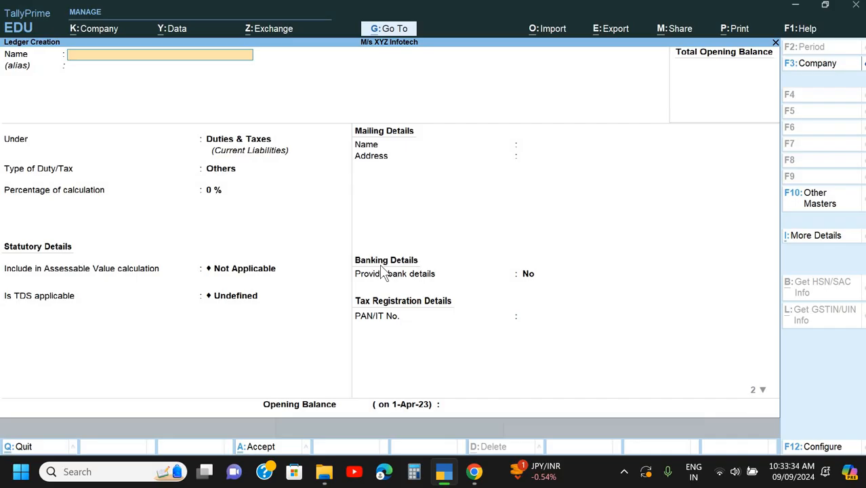
- Close ledger creation and open a new Journal voucher
key(Escape)
key(Escape)
key(Escape)
key(Escape)
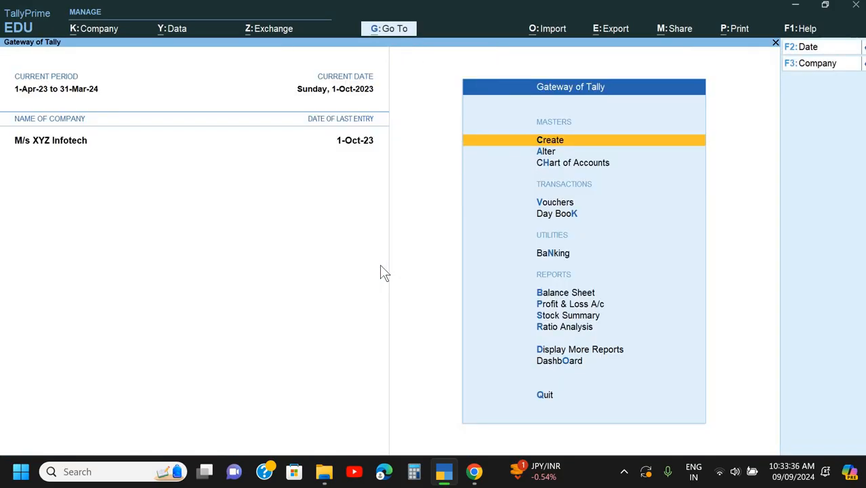
key(alt+Tab)
key(alt+Tab)
key(Down)
key(Down)
key(Down)
key(Return)
key(F7)
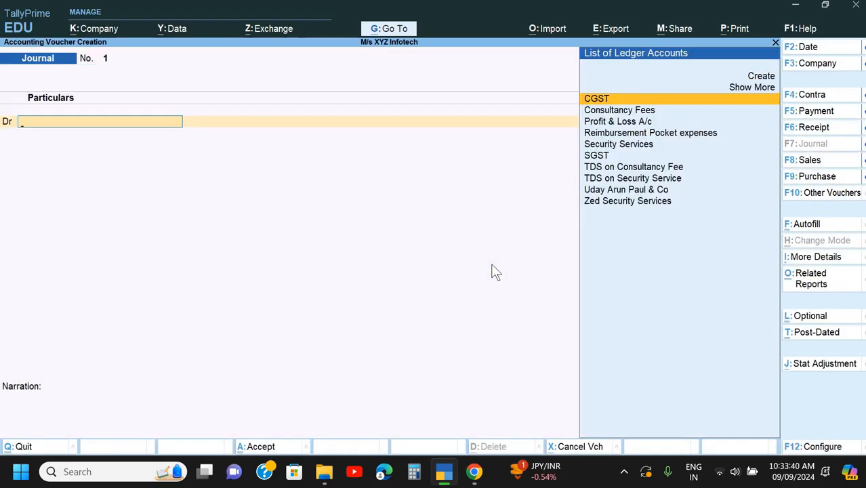
- Choose Security Services as the debit ledger of the journal voucher
key(Down)
key(Down)
key(Down)
key(Down)
key(Down)
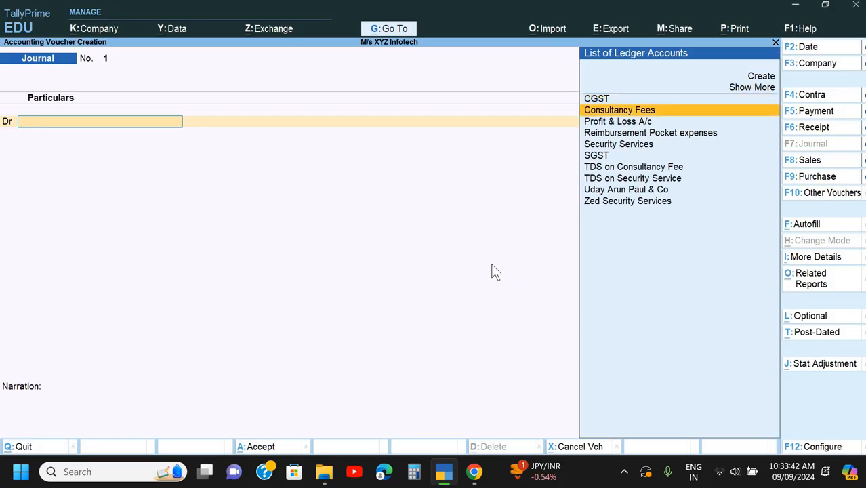
key(Down)
key(Down)
key(Down)
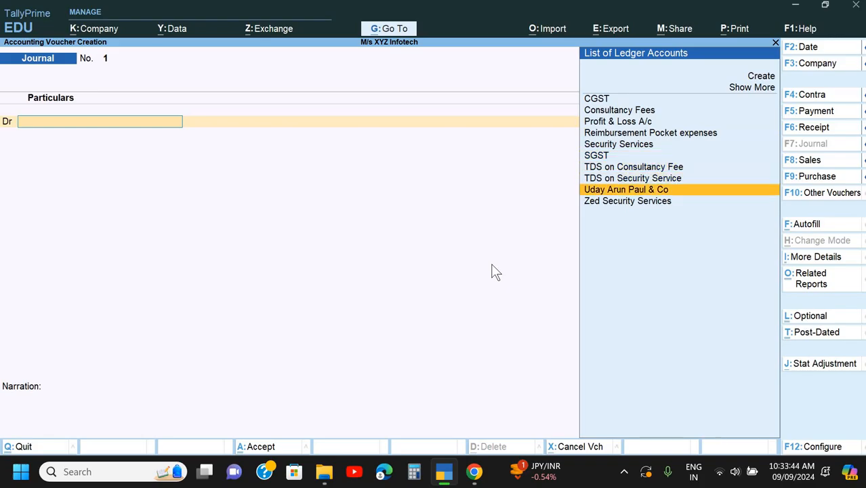
key(Up)
key(Up)
key(Down)
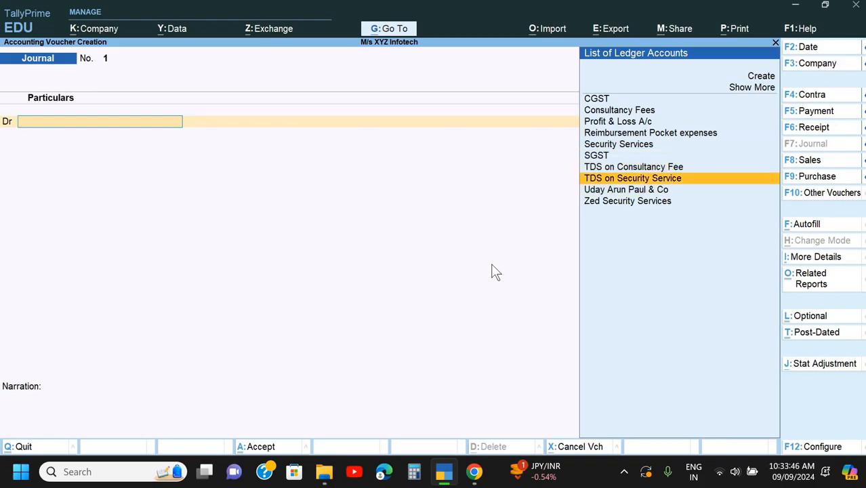
key(Up)
key(Up)
key(Up)
key(Return)
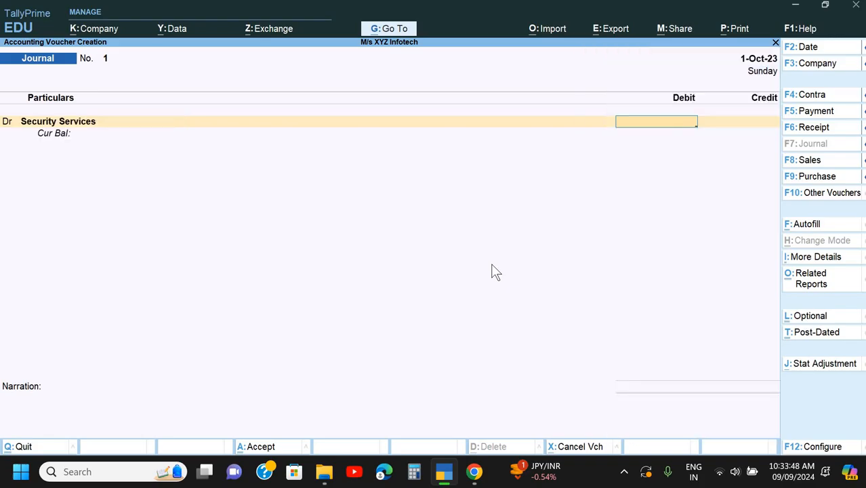
- Check the bill amount in Chrome, return to TallyPrime, debit 108000 to Security Services and start the credit line
key(alt+Tab)
key(alt+Tab)
text(108000)
key(Return)
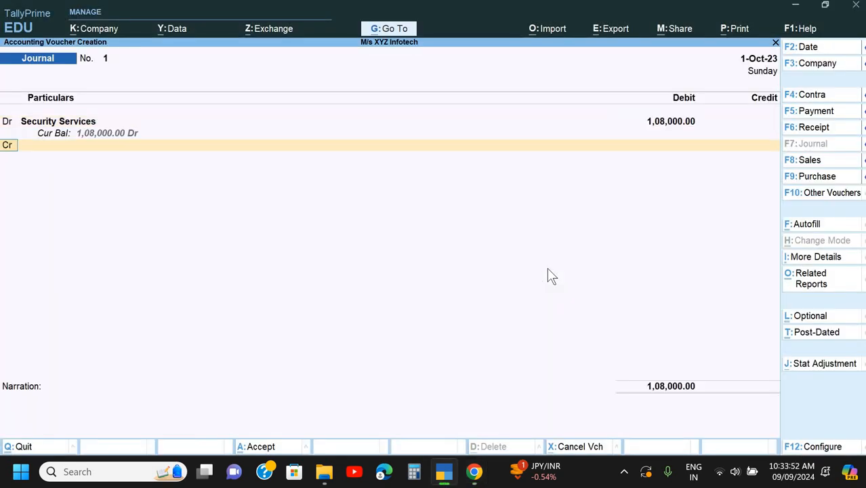
key(Return)
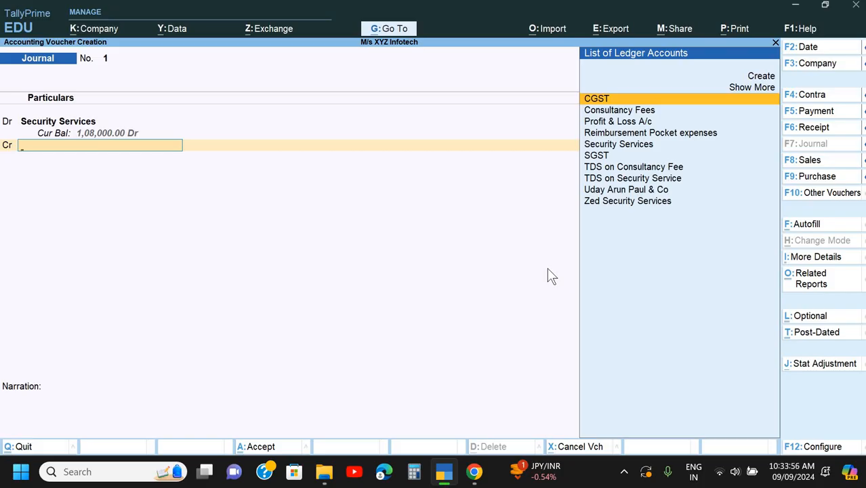
key(Down)
key(Down)
key(Down)
key(Down)
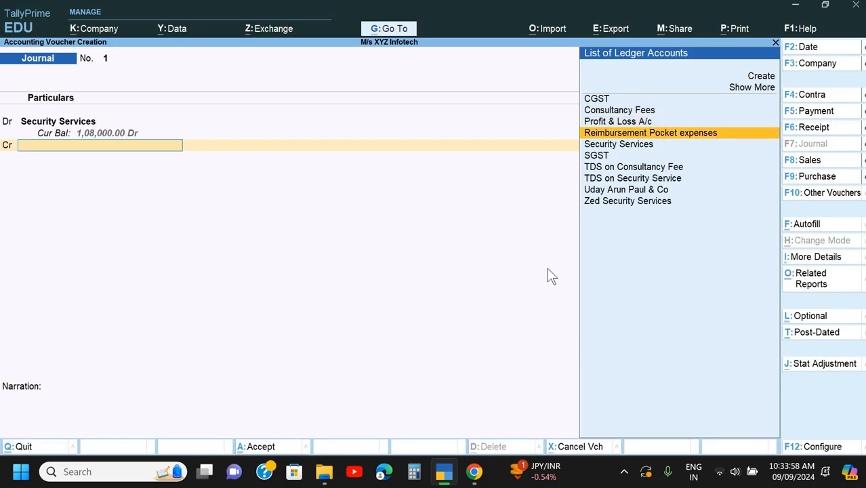
key(Return)
key(BackSpace)
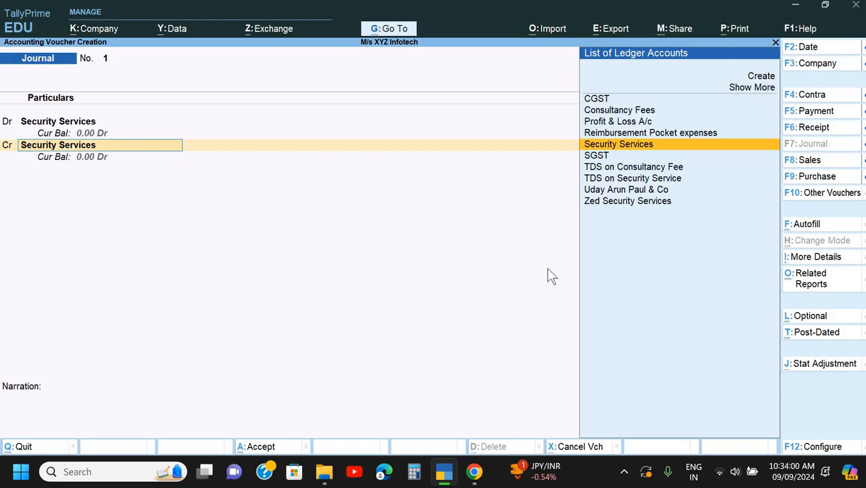
- Set the credit ledger to Zed Security Services and accept its proposed credit amount
key(Down)
key(Down)
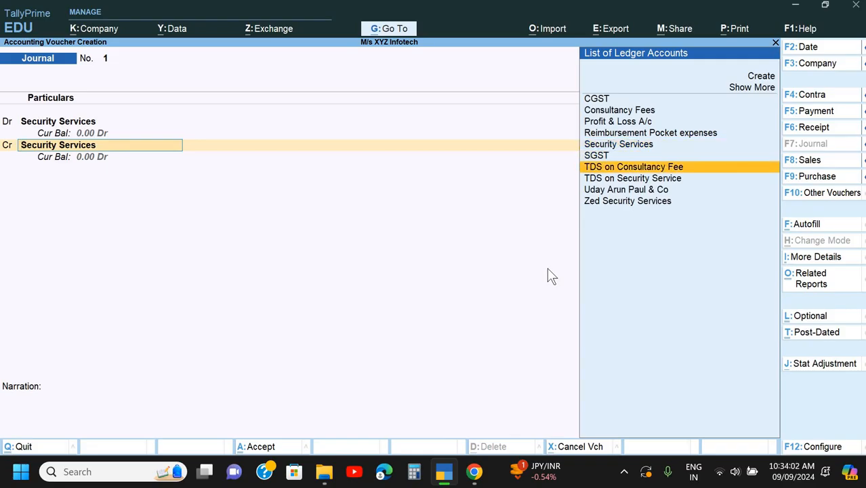
key(Down)
key(Down)
key(Down)
key(Return)
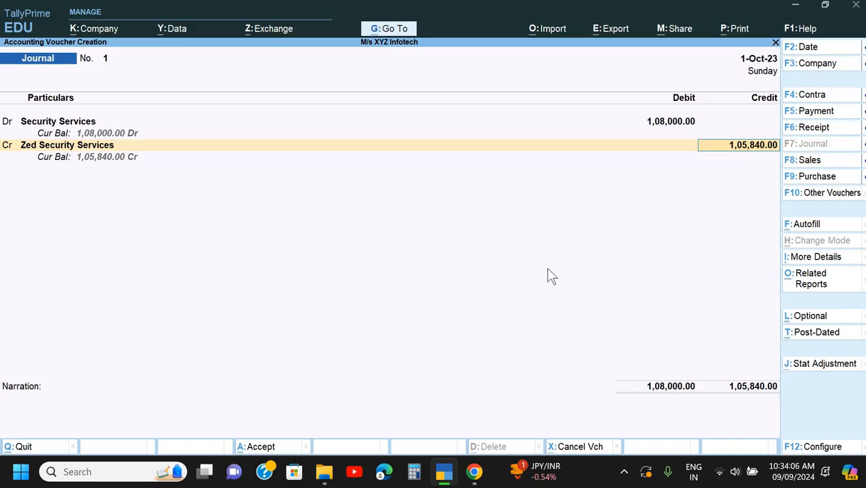
key(Return)
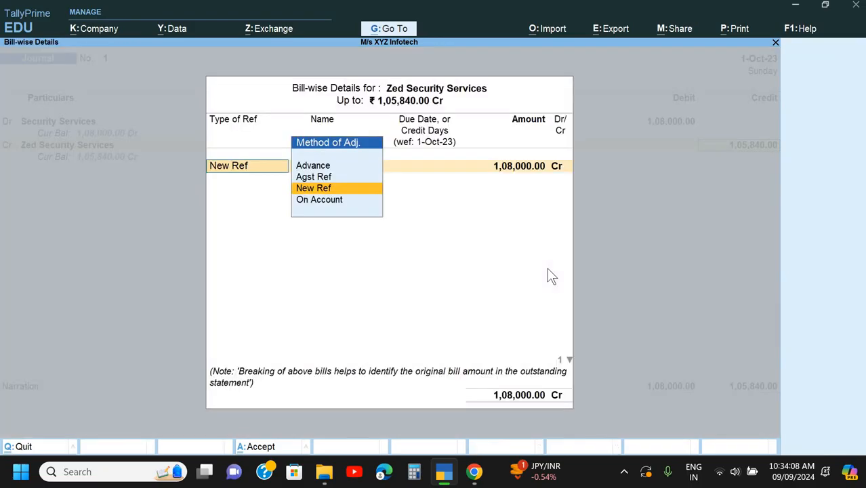
- Add a New Ref of 1,08,000.00 Cr for Zed Security Services, named with the MR number copied from the Doc 3 bill in Chrome
key(Return)
text(1)
key(Return)
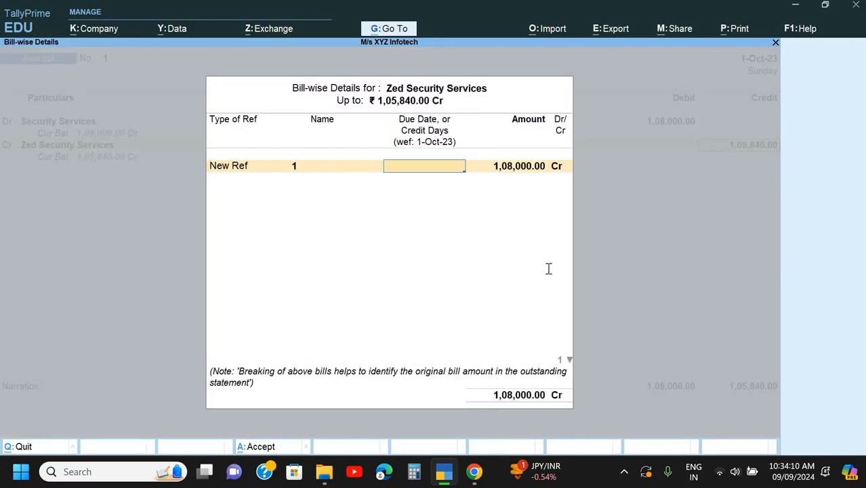
key(Return)
key(alt+Tab)
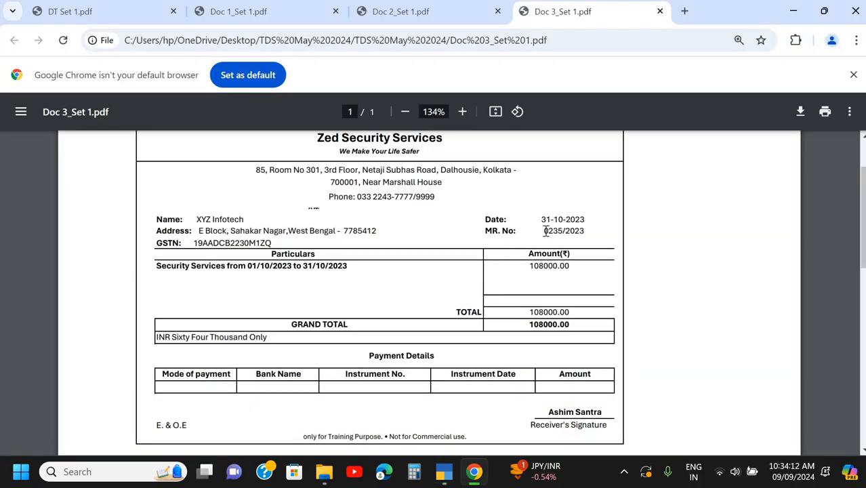
drag(544, 231, 587, 242)
key(ctrl+c)
key(alt+Tab)
key(ctrl+alt+v)
key(Return)
key(Return)
- Add a second New Ref named TDS for 2,160.00 Dr to the Zed Security Services bill-wise details and finish the allocation
key(Return)
key(Return)
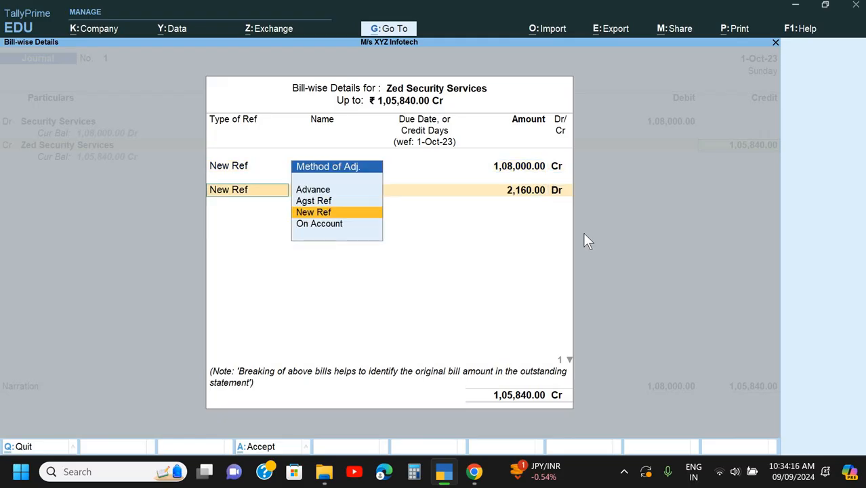
key(Return)
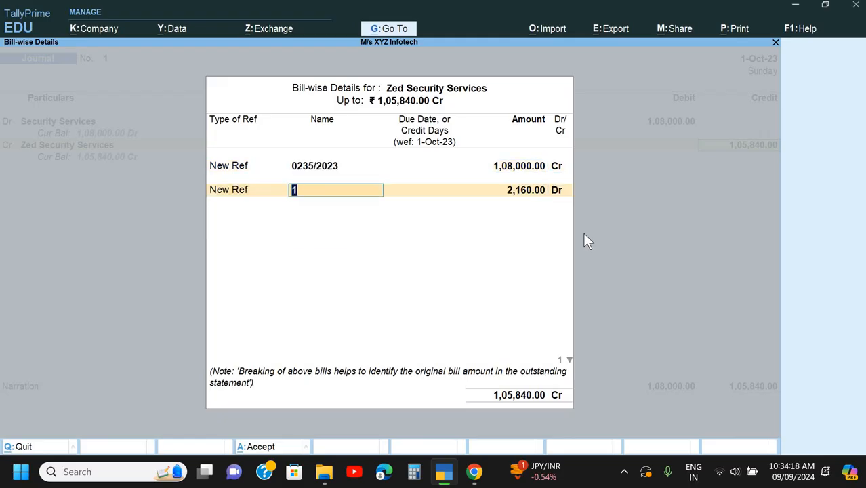
text(TDS)
key(Return)
key(Return)
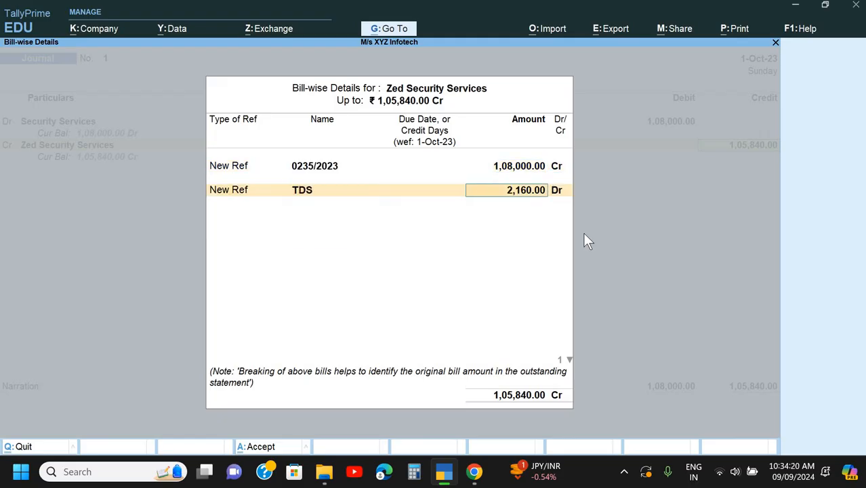
key(Return)
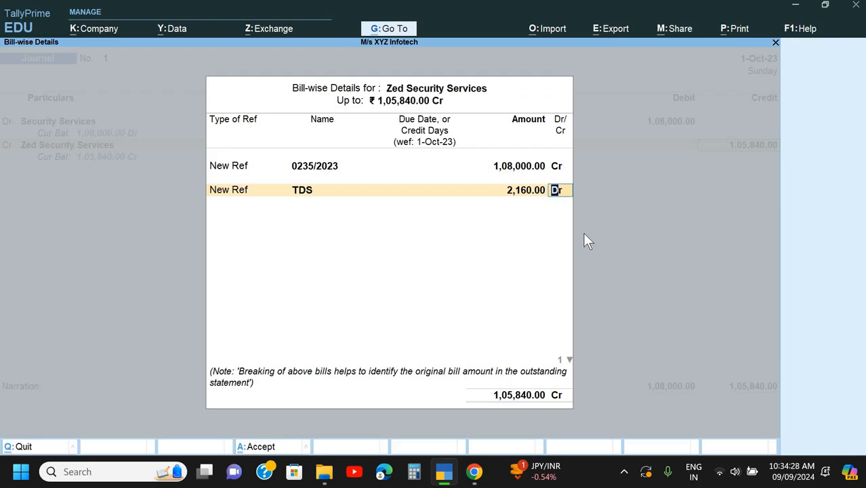
key(Return)
key(Return)
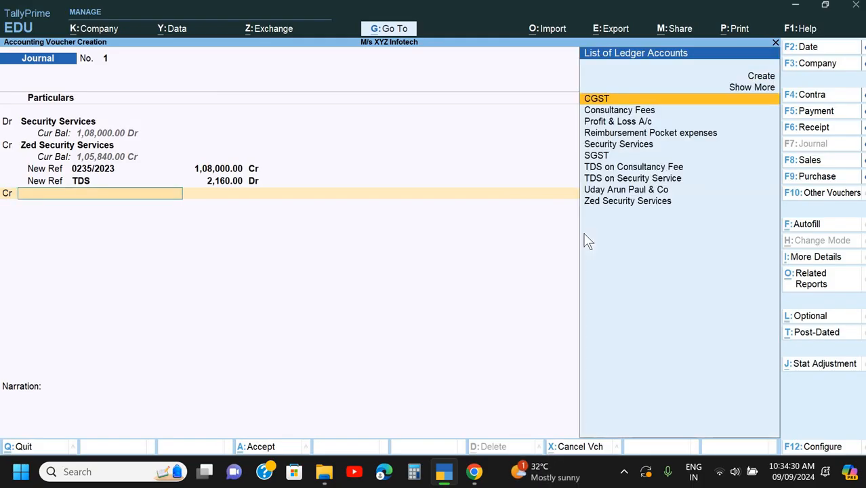
- Add TDS on Security Service as the second credit ledger and accept its proposed amount
key(Down)
key(Down)
key(Down)
key(Down)
key(Down)
key(Down)
key(Down)
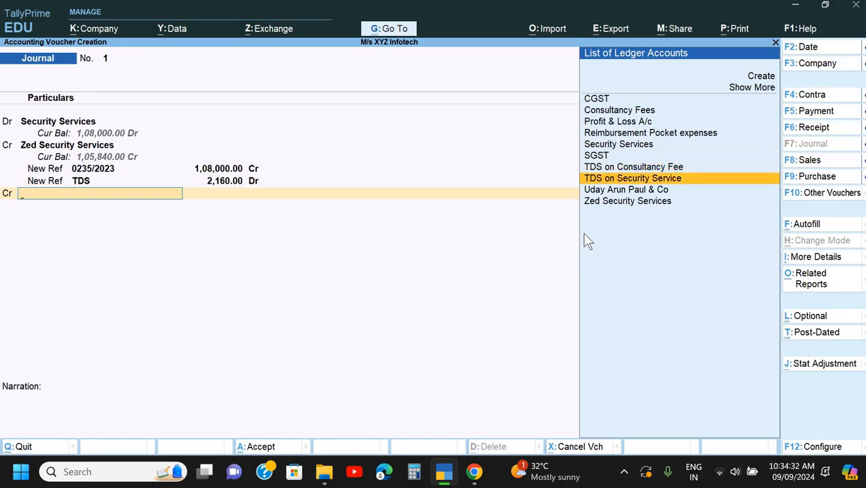
key(Return)
key(Return)
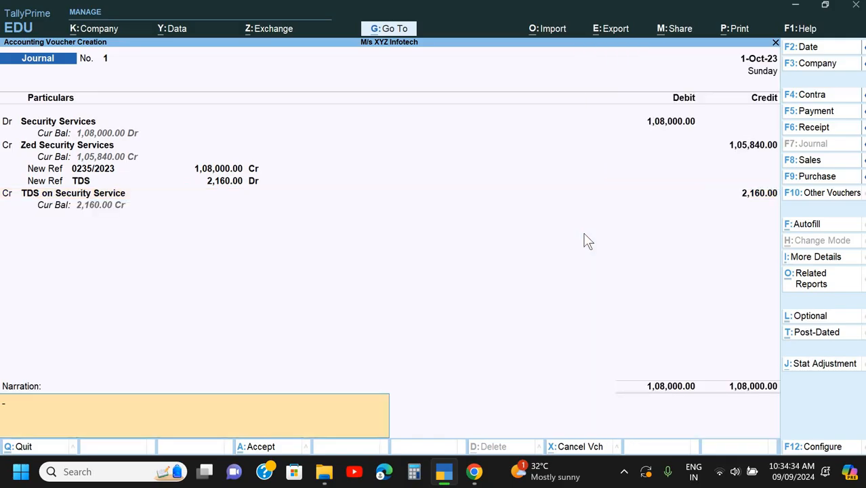
- Enter the narration "Being exp. due & TDS deducted" and save the journal voucher
key(ctrl)
text(Being exp. due & TDS)
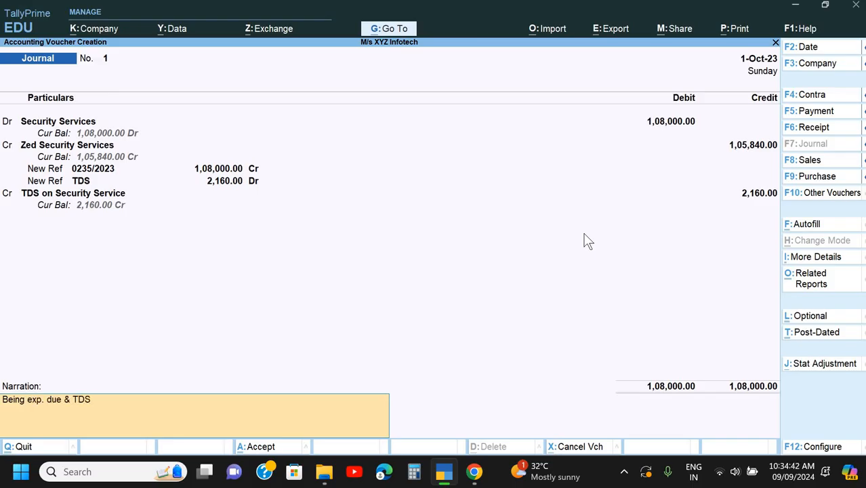
text( deducted)
key(Return)
key(Return)
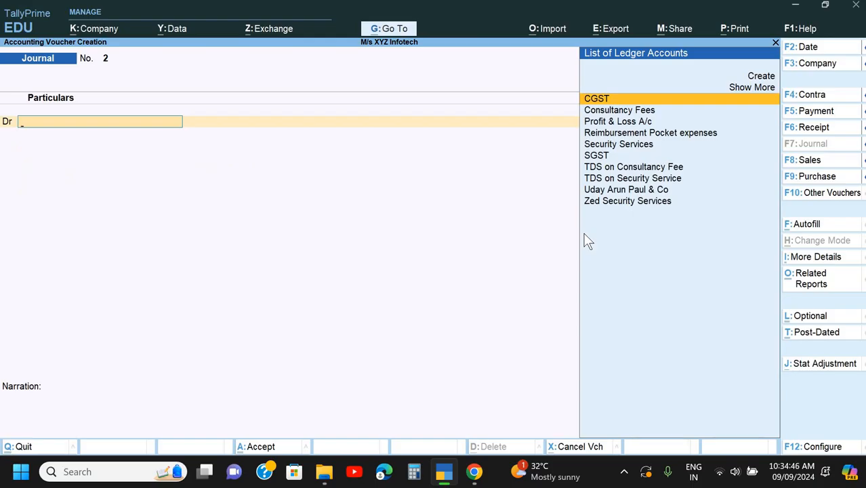
- Check the payment note and the bill date of Doc 3 in Chrome
key(alt+Tab)
scroll(407, 292, down, 5)
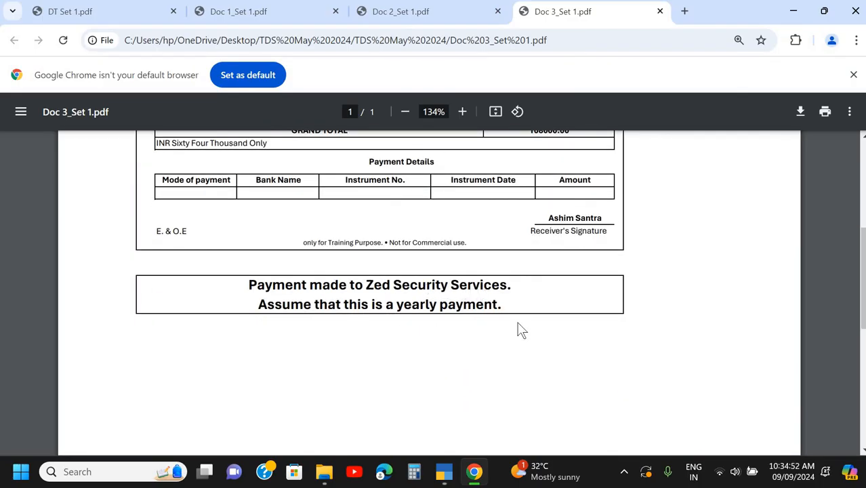
key(alt+Tab)
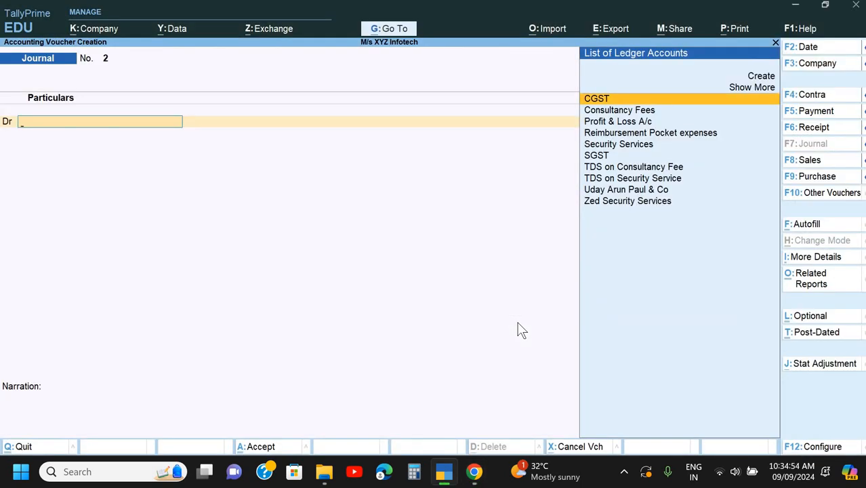
key(alt+Tab)
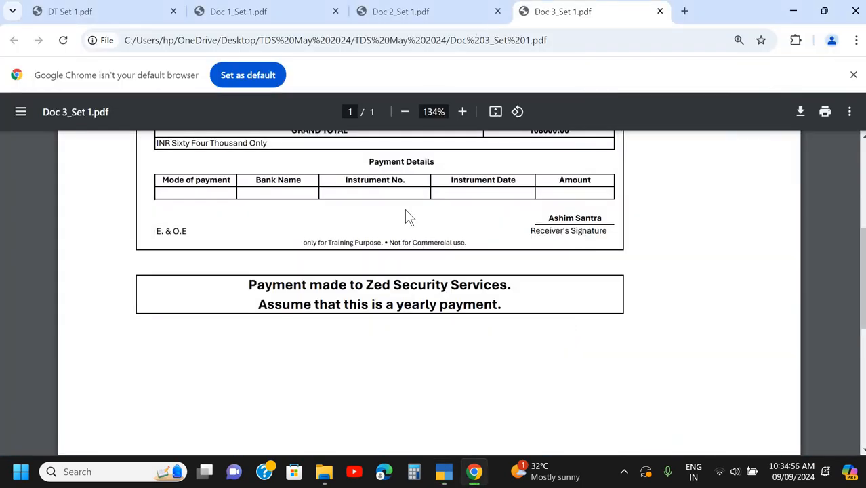
scroll(409, 217, up, 4)
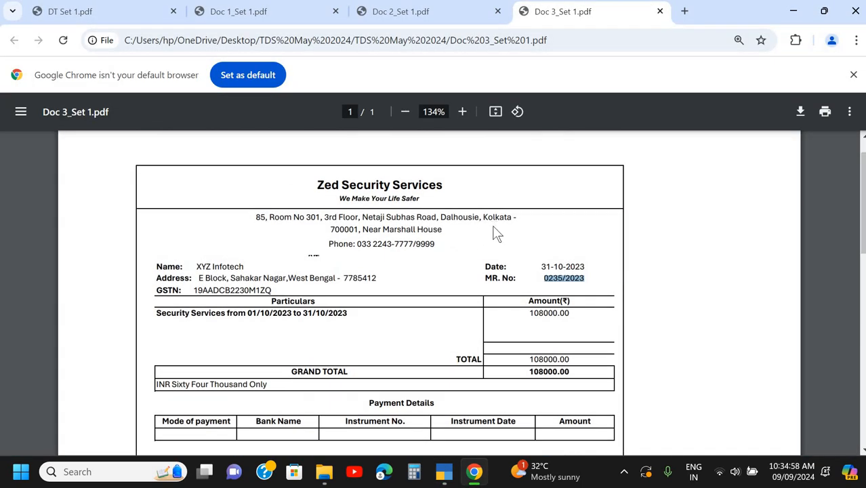
- Return to TallyPrime, reopen the saved security services journal voucher, change its date to 31-10 and save it
key(alt+Tab)
key(Page_Up)
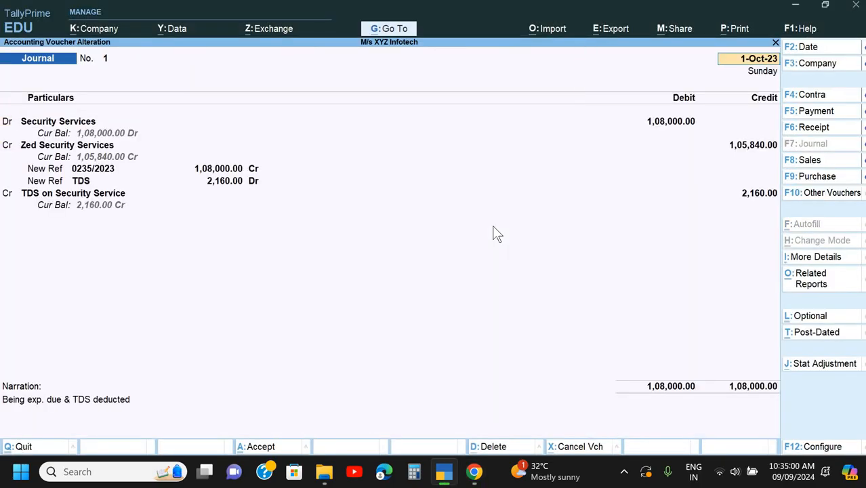
key(F2)
text(31-10)
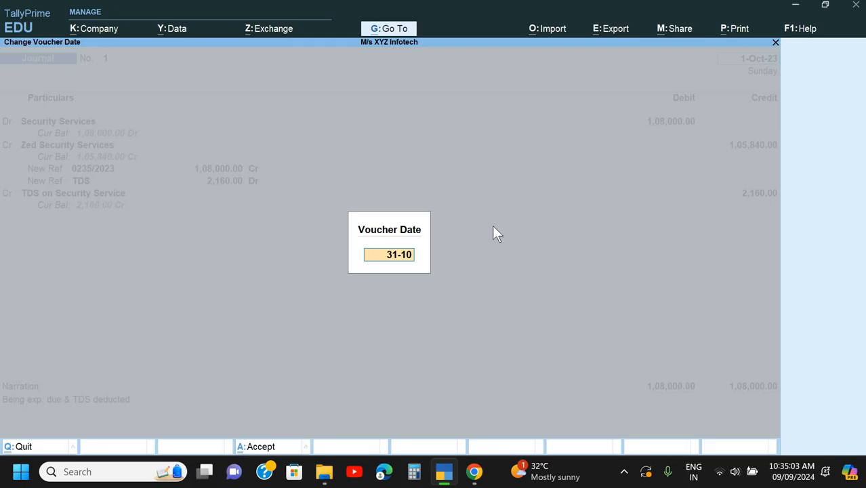
key(Return)
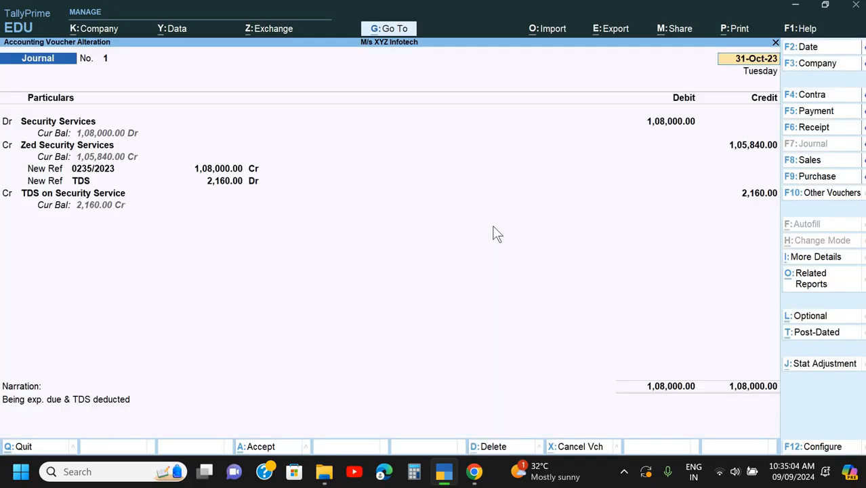
key(Return)
key(Return)
key(Return)
key(ctrl+a)
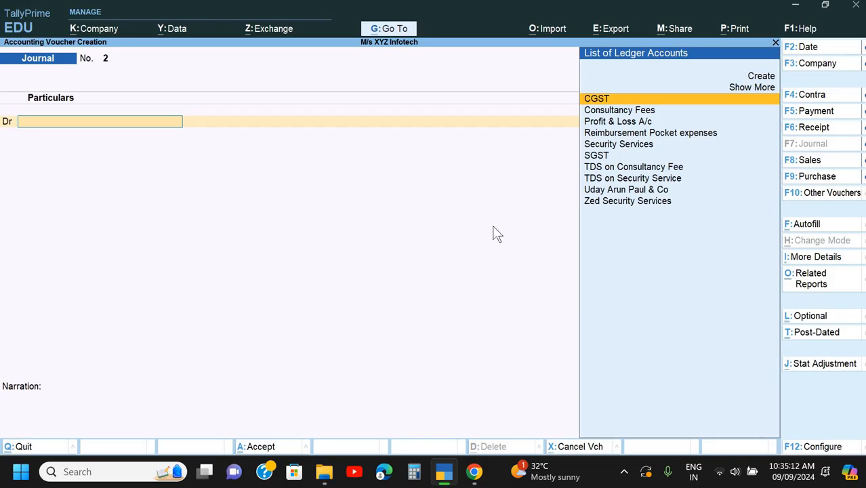
- Start a payment voucher from Bandhan Bank with Zed Security Services as the party ledger
key(F5)
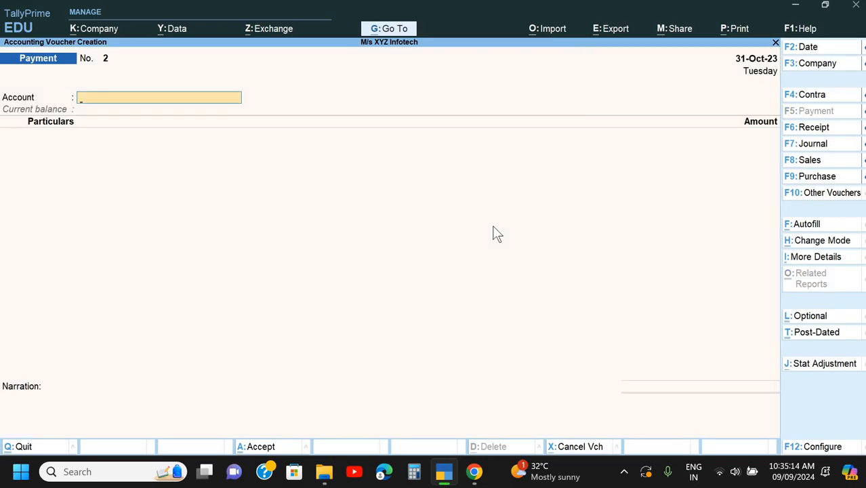
key(Return)
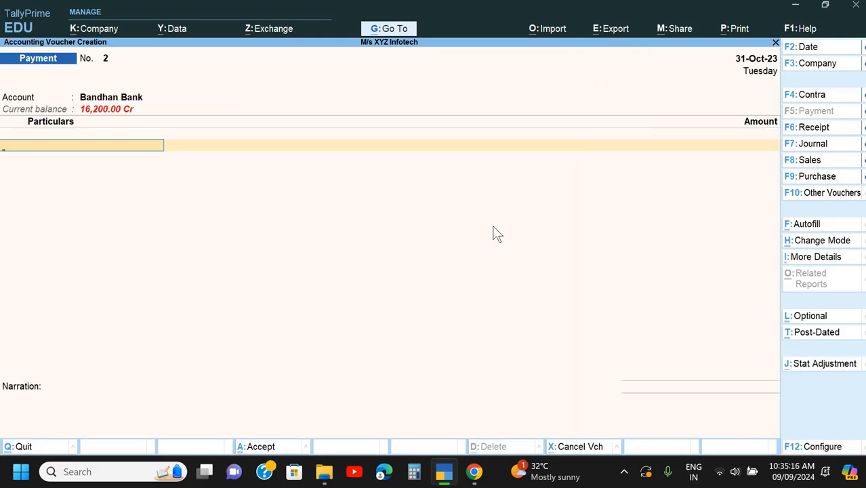
key(Down)
key(Down)
key(Down)
key(Down)
key(Down)
key(Down)
key(Down)
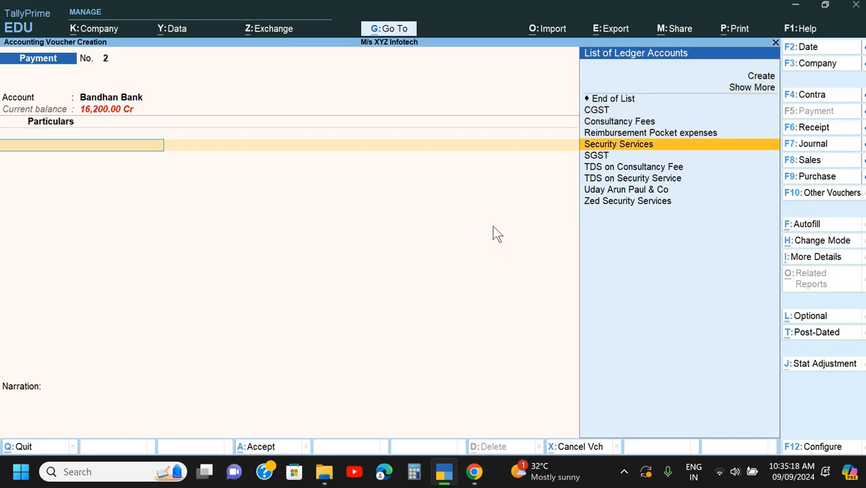
key(Down)
key(Down)
key(Down)
key(Down)
key(Down)
key(Return)
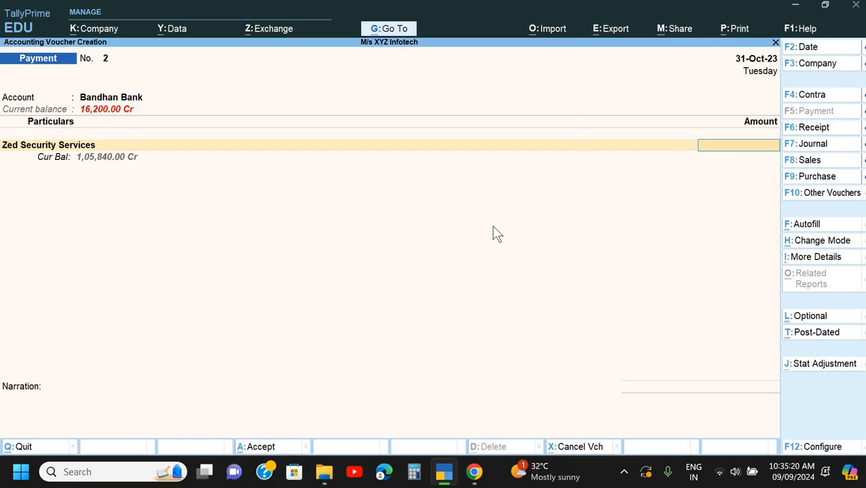
- Set the payment amount to 1,05,840 and allocate it as Agst Ref to the Zed Security Services bill
text(1,05,)
text(840)
key(Return)
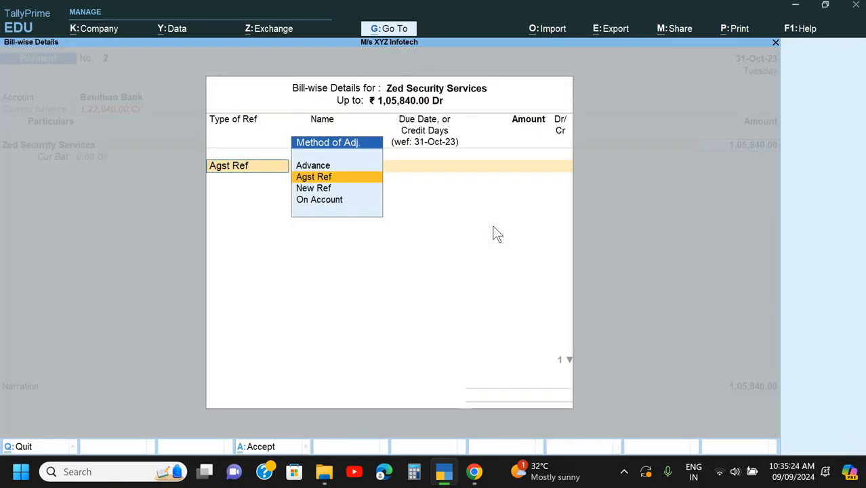
key(Return)
key(Return)
- Check Doc 3 in Chrome for payment details and complete the Bandhan Bank cheque allocation in TallyPrime with an instrument number
key(Return)
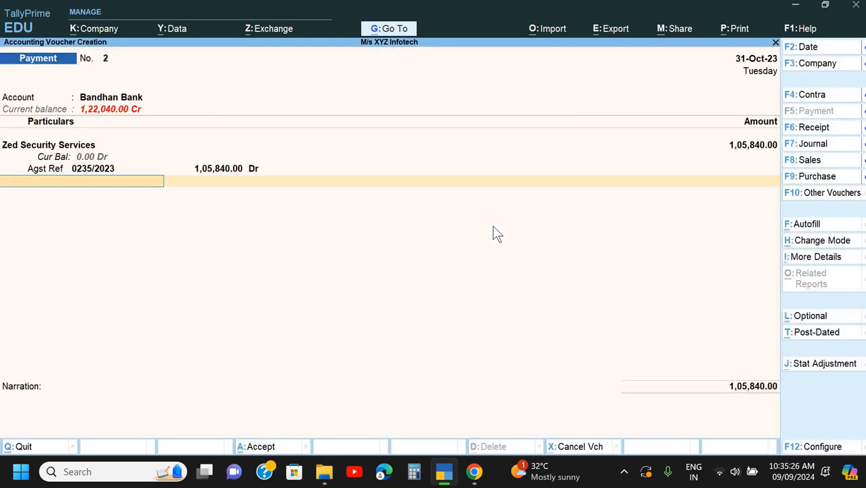
key(Return)
key(Return)
key(Return)
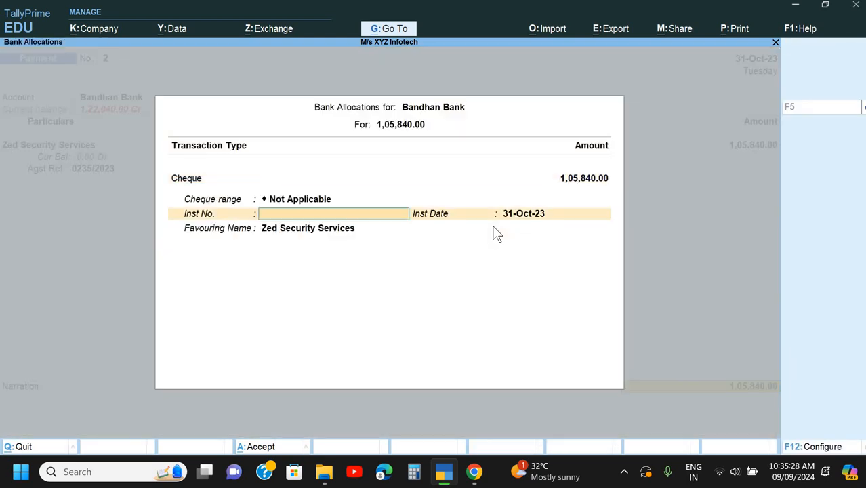
key(Return)
key(BackSpace)
key(alt+Tab)
scroll(429, 246, down, 2)
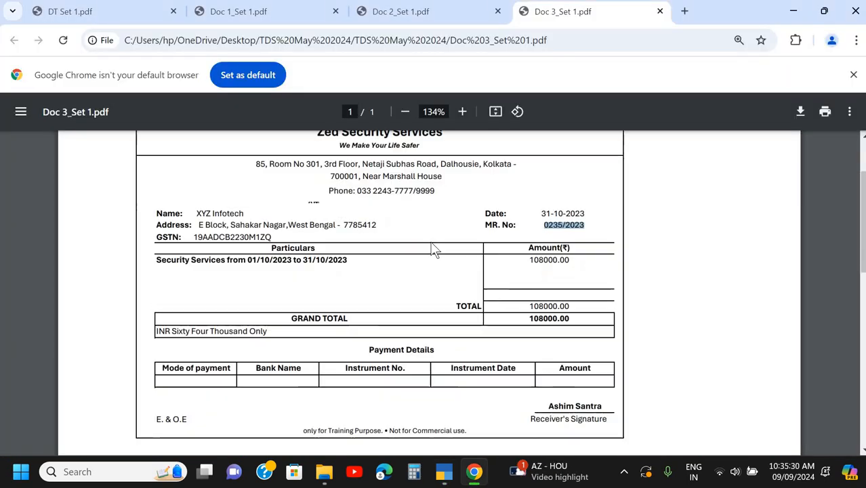
key(alt+Tab)
text(2)
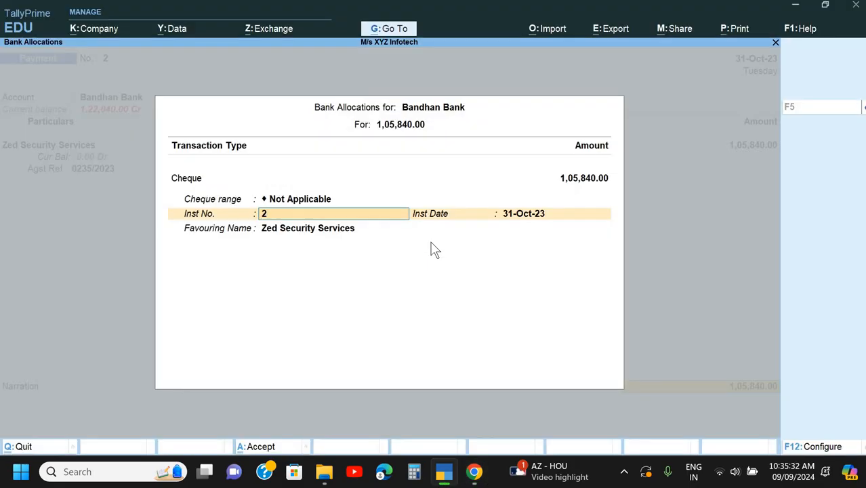
text(30948)
key(Return)
key(Return)
key(Return)
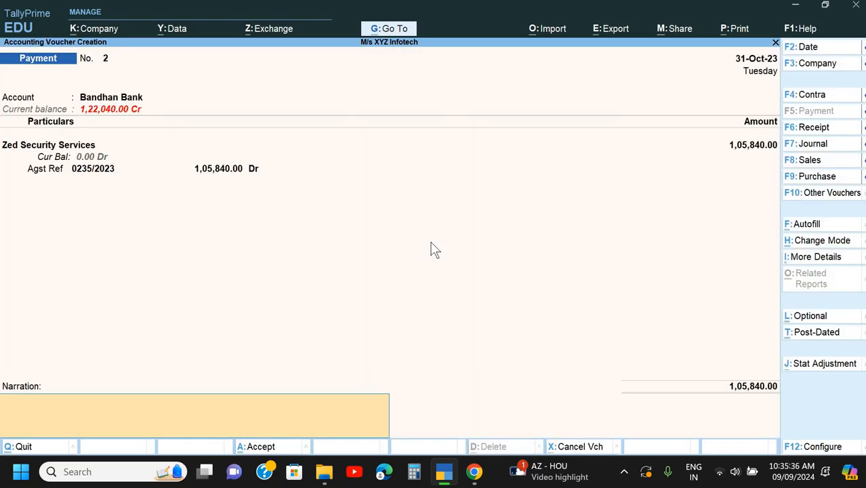
- Enter the narration "Being payment made" and save the payment voucher
text(Being payment made)
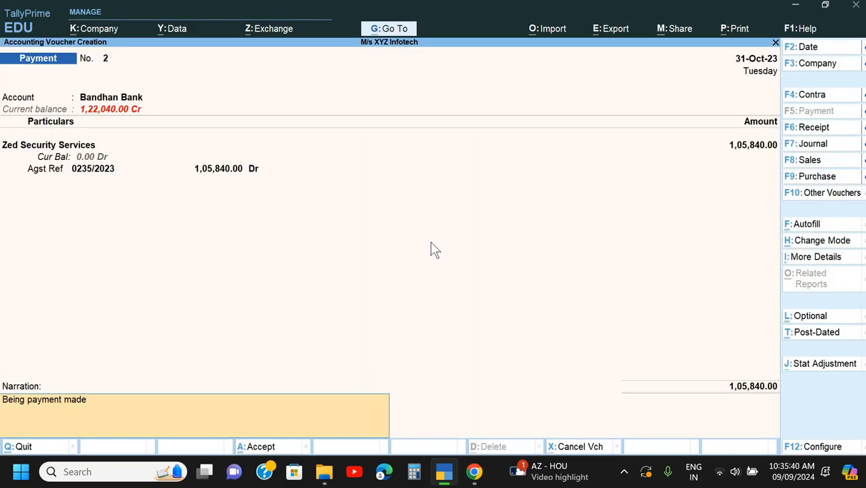
key(Return)
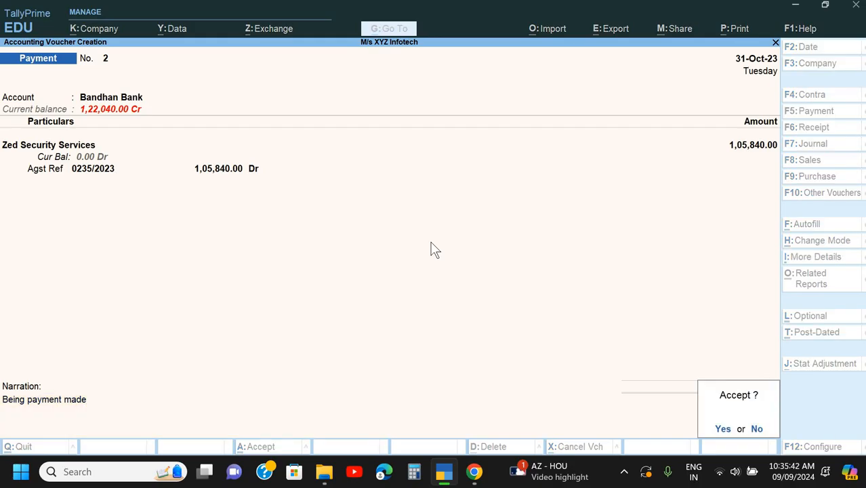
key(Return)
- Review the Doc 3 bill and its payment note in Chrome and return to TallyPrime
key(alt+Tab)
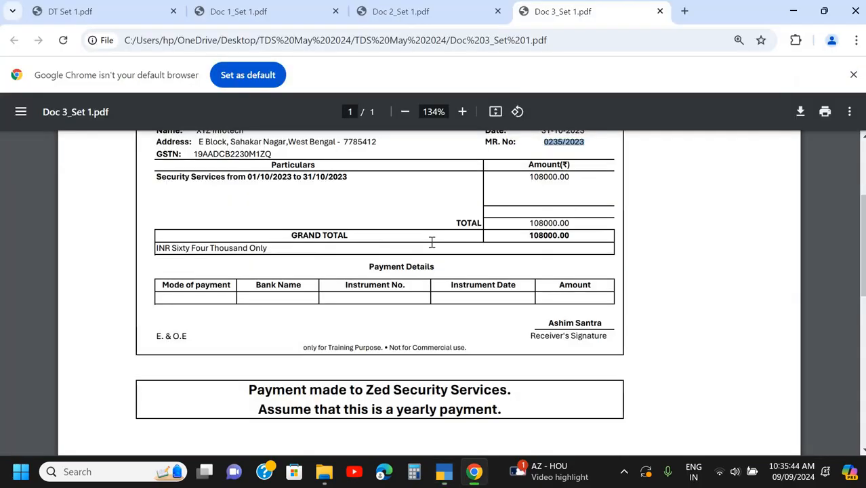
scroll(432, 242, down, 2)
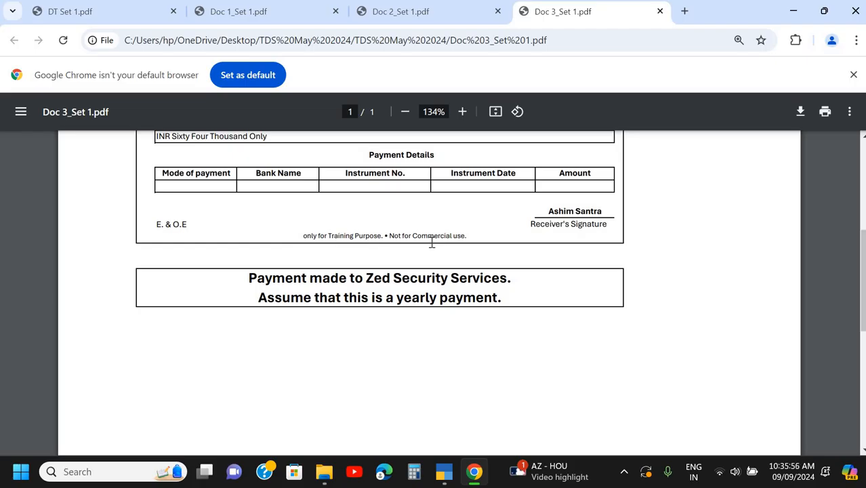
scroll(432, 242, up, 3)
key(alt+Tab)
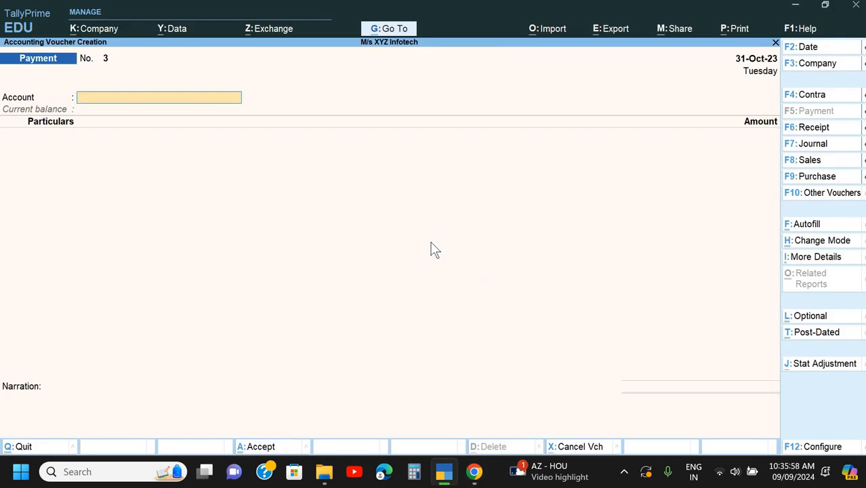
- Leave the blank payment voucher and go back to the Create entry of the Gateway of Tally
key(Escape)
key(Up)
key(Up)
key(Up)
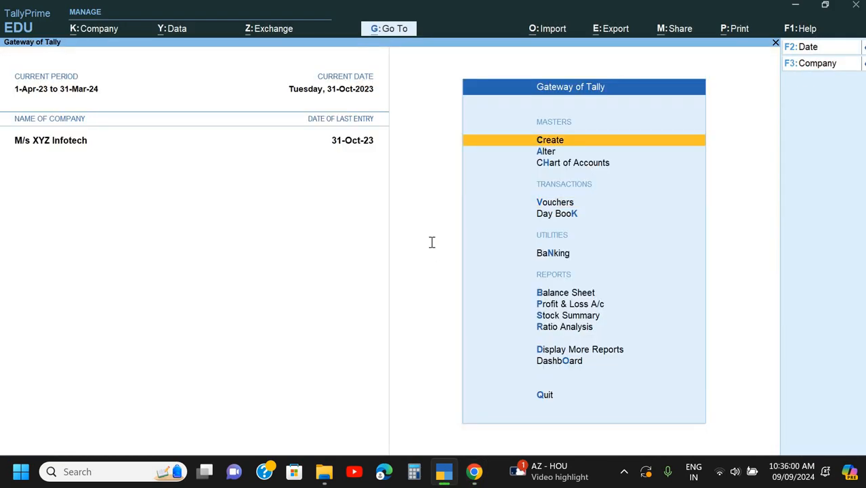
- Open the DT Set 1 question paper in Chrome and read the TDS return and backup instructions
key(alt+Tab)
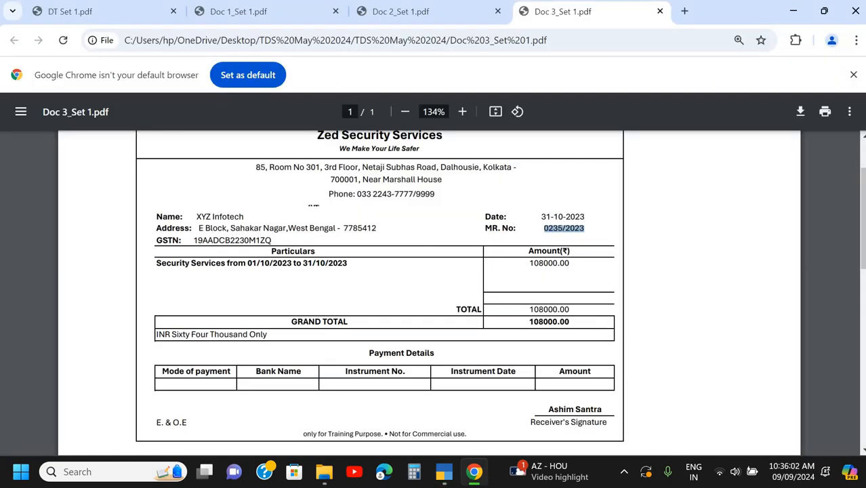
click(147, 17)
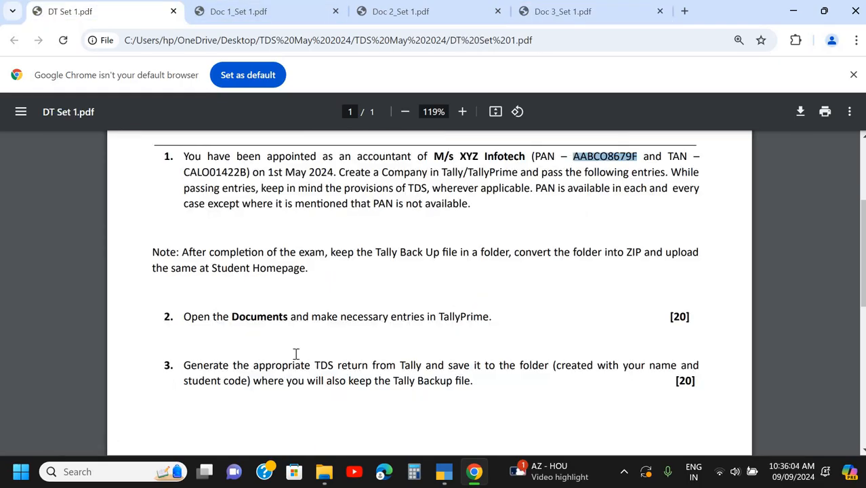
scroll(297, 354, down, 2)
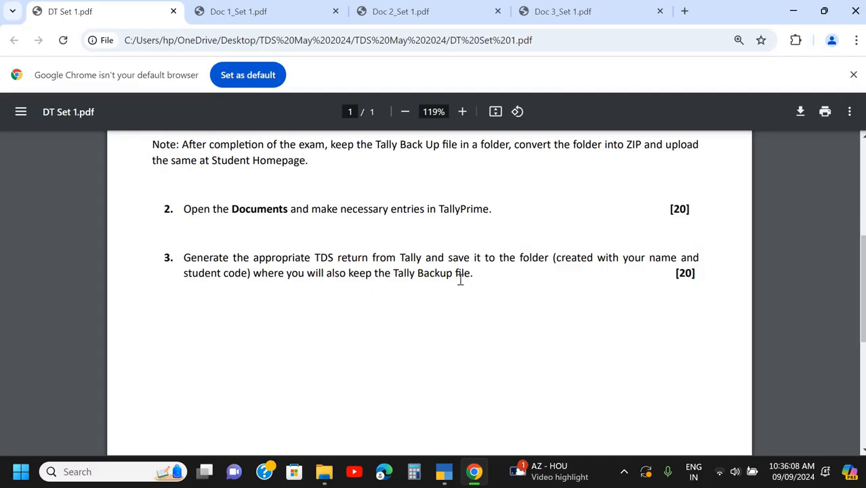
- Switch to TallyPrime and open Display More Reports from the Gateway of Tally
key(alt+Tab)
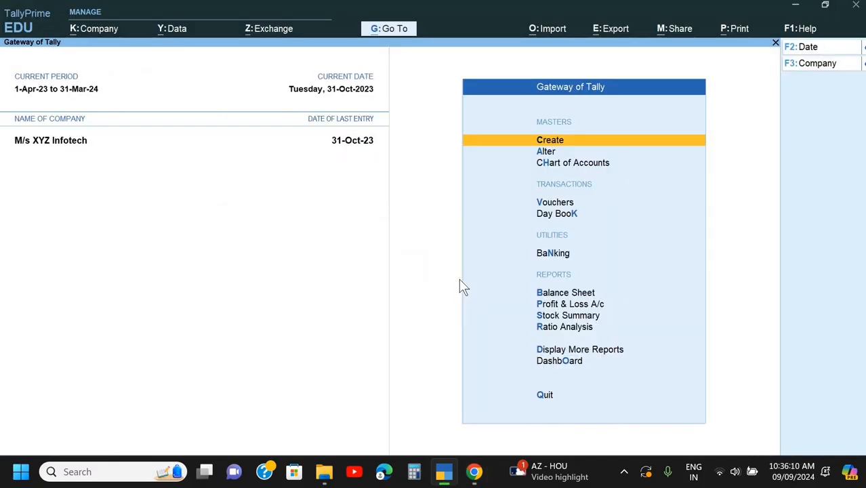
key(Down)
key(Down)
key(Down)
key(Down)
key(Down)
key(Down)
key(Down)
key(Down)
key(Down)
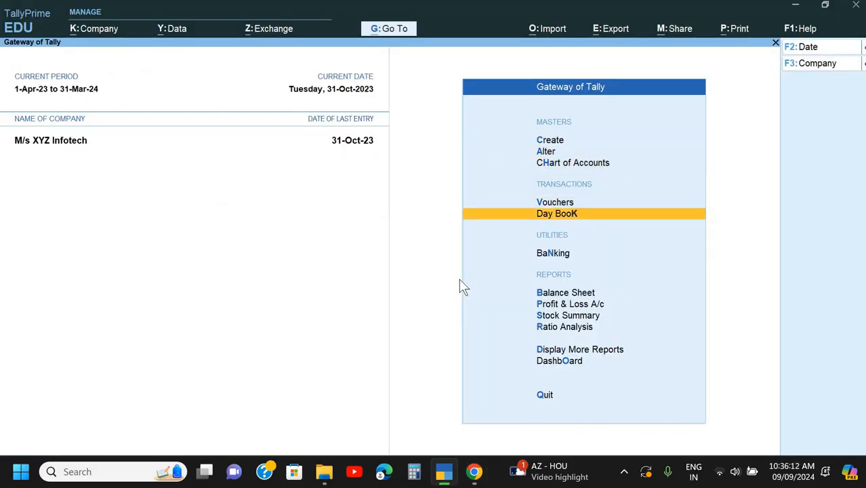
key(Down)
key(Down)
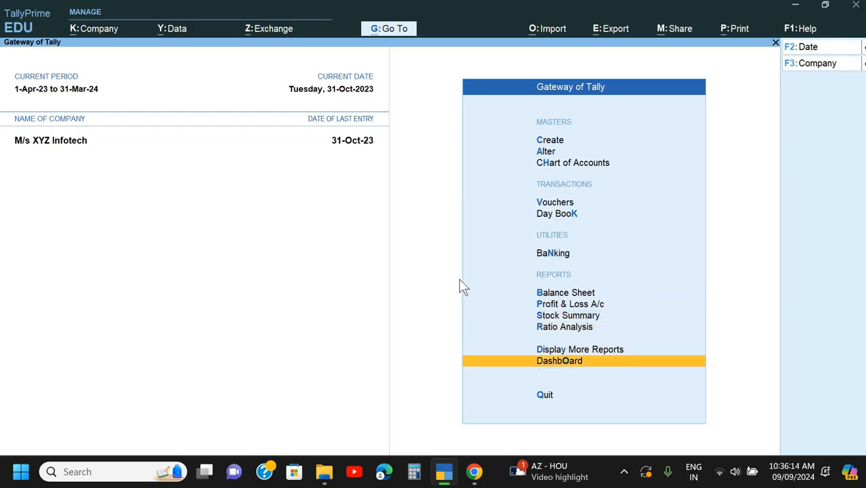
key(Up)
key(Return)
- Open the Form 26Q report from the TDS section of the statutory reports
key(Down)
key(Down)
key(Down)
key(Down)
key(Down)
key(Down)
key(Down)
key(Down)
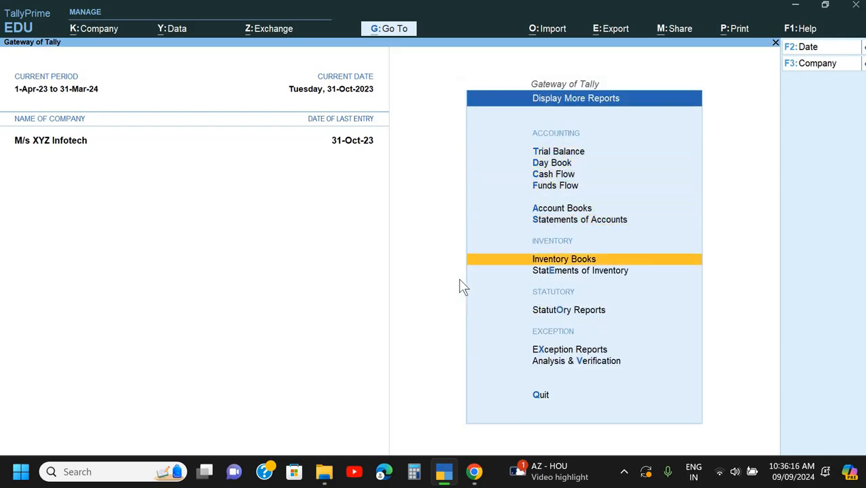
key(Return)
key(Down)
key(Return)
key(Down)
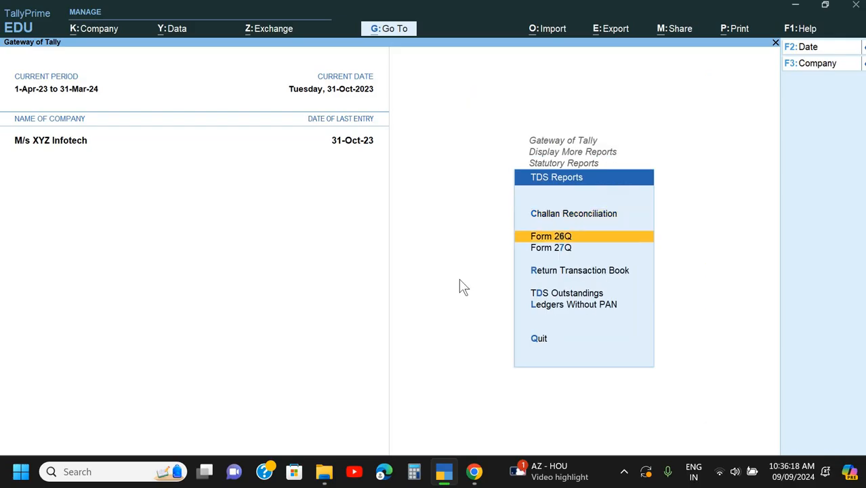
key(Return)
- Set the Form 26Q period to 1-Apr-23 to 31-Oct-23
key(alt+F2)
key(space)
key(Return)
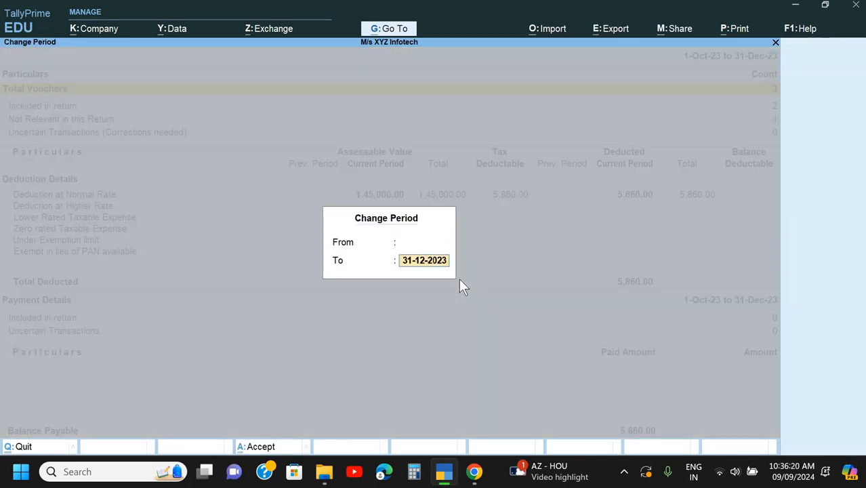
key(space)
key(Return)
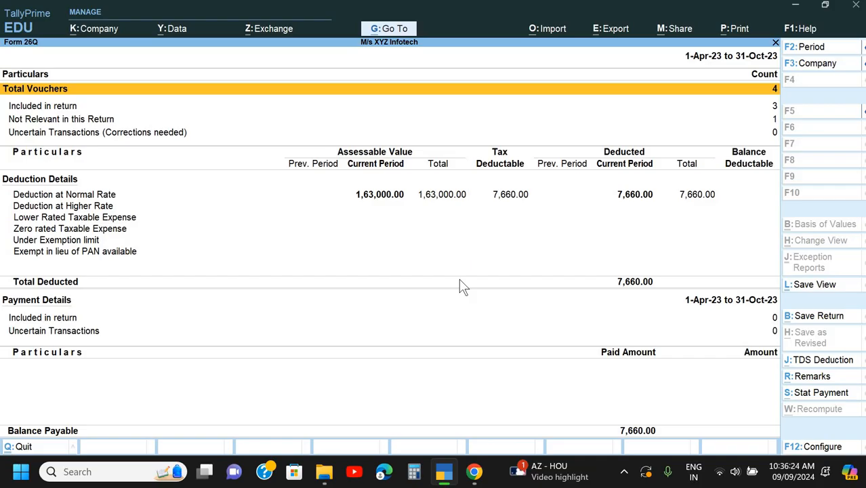
- Review the party-wise details of Deduction at Normal Rate and return to the Form 26Q summary
key(Down)
key(Down)
key(Down)
key(Down)
key(Down)
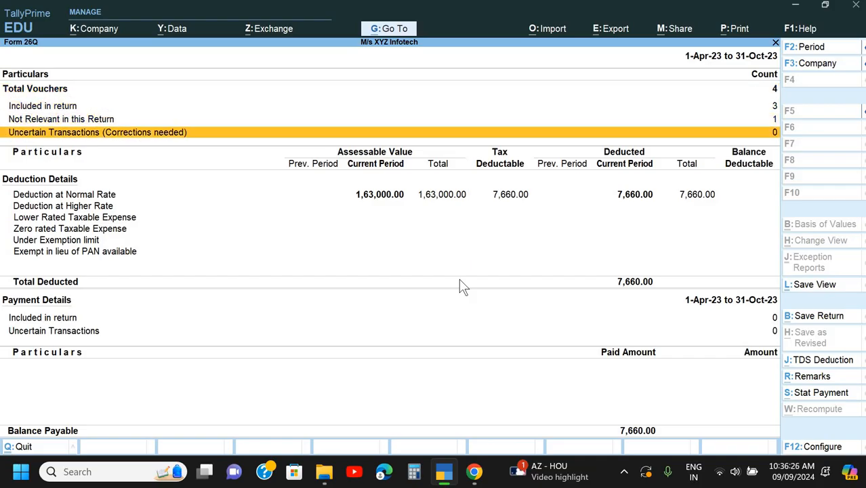
key(Up)
key(Return)
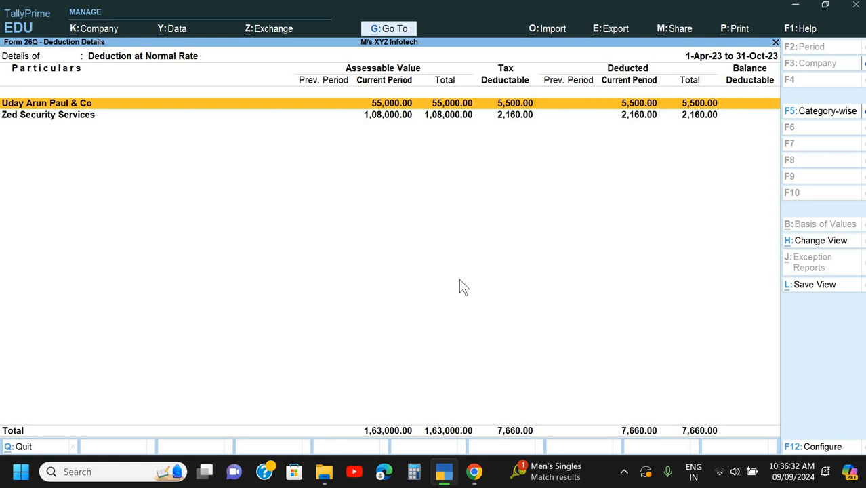
key(Escape)
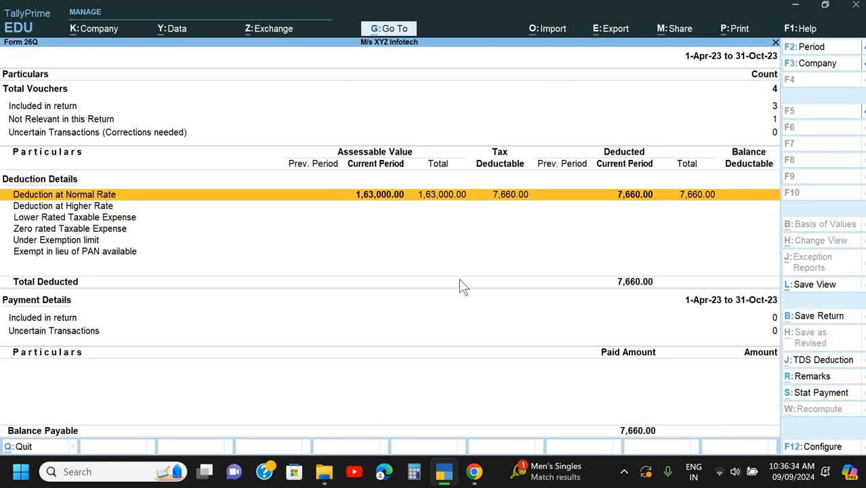
- Export Form 26Q as Tally.pdf to the default TallyPrime folder and close the opened PDF
key(ctrl+e)
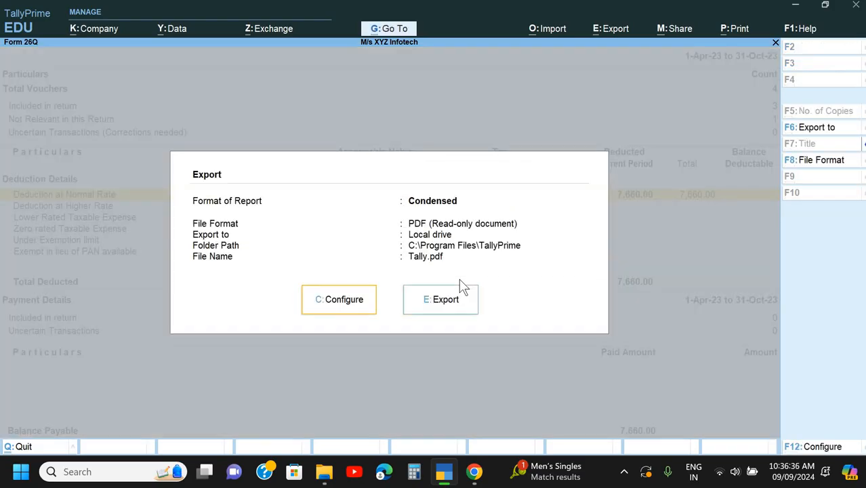
key(Right)
key(Return)
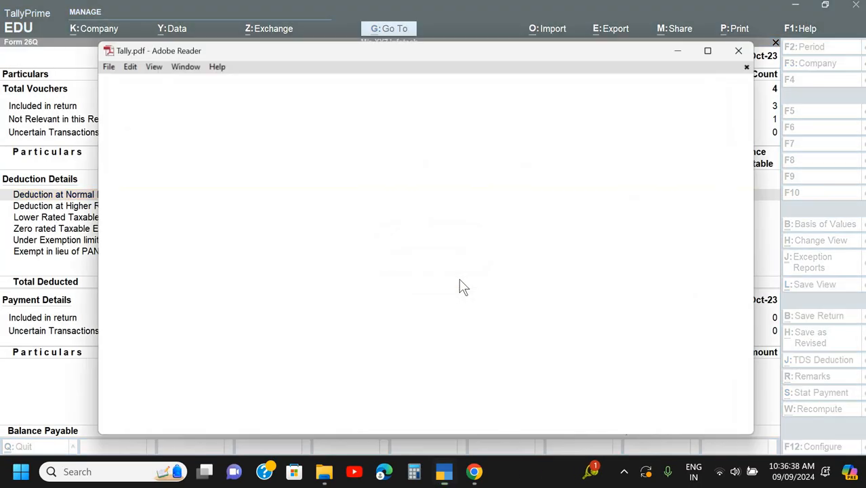
click(567, 359)
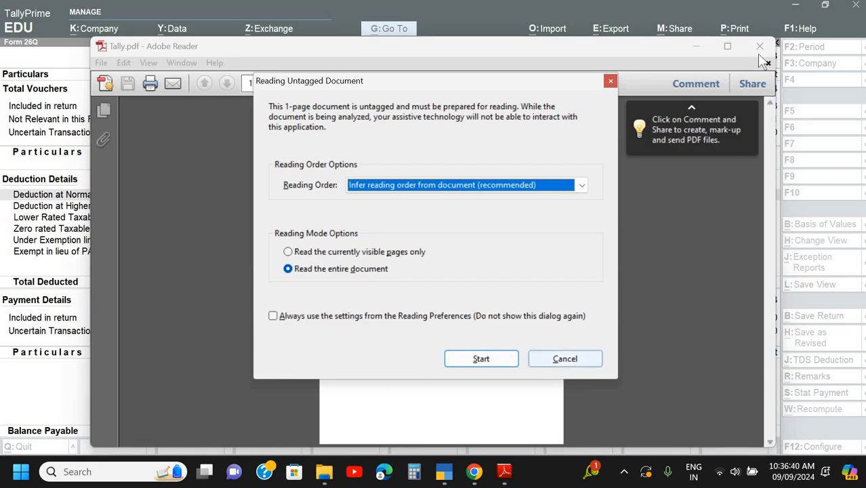
click(760, 46)
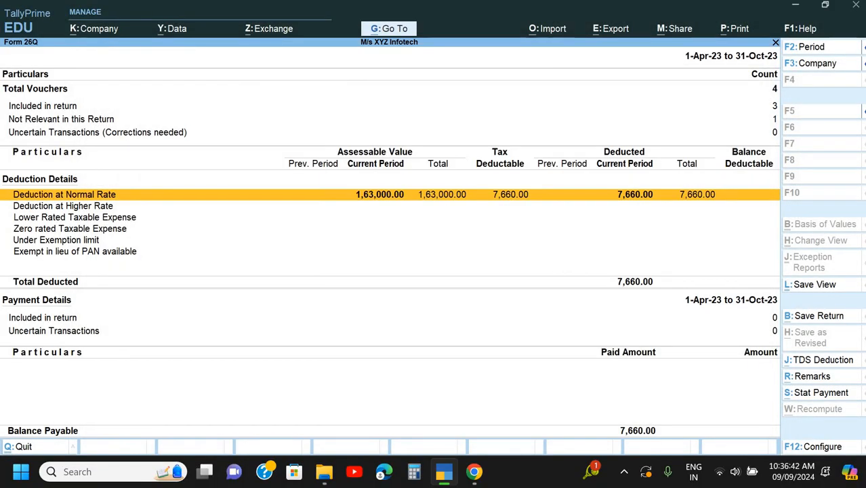
- Configure a new export of Form 26Q, keeping PDF as the file format and Not Applicable as the digital signature
key(alt+e)
key(c)
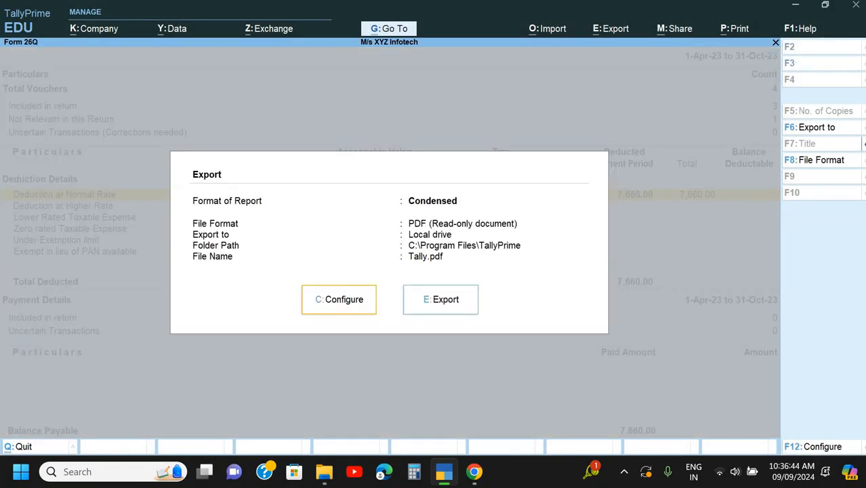
key(Down)
key(Down)
key(Down)
key(Down)
key(Down)
key(Down)
key(Down)
key(Down)
key(Down)
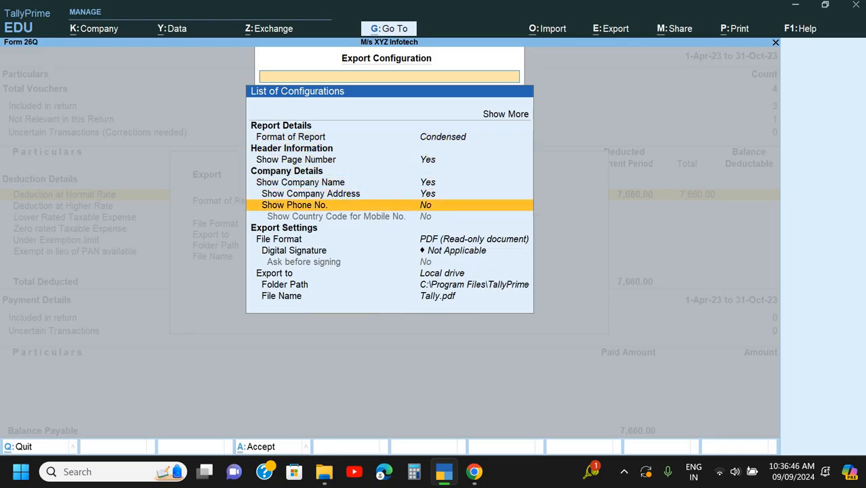
key(Return)
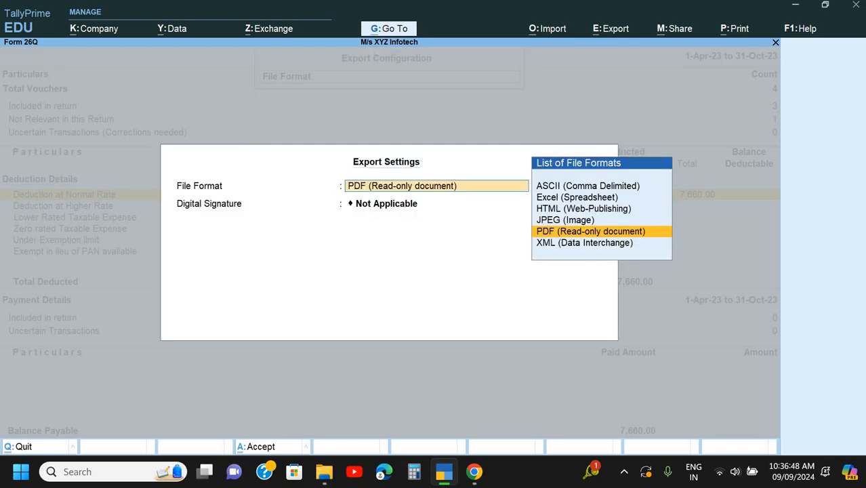
key(Return)
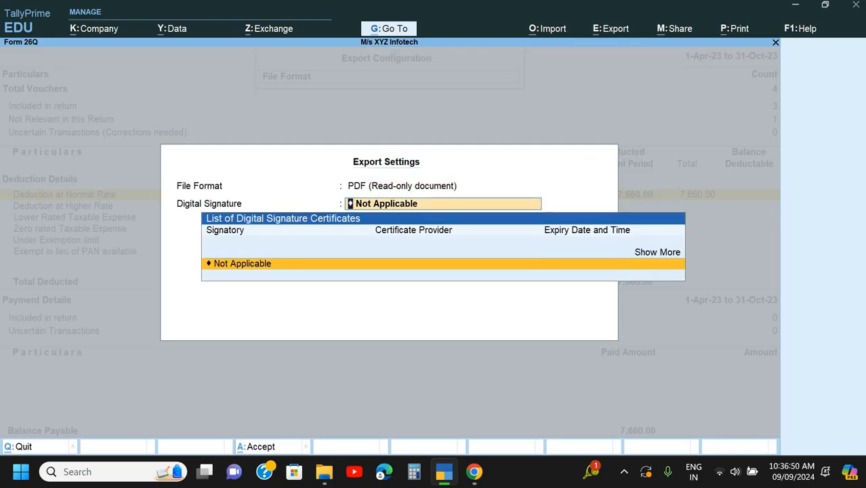
key(Return)
key(Down)
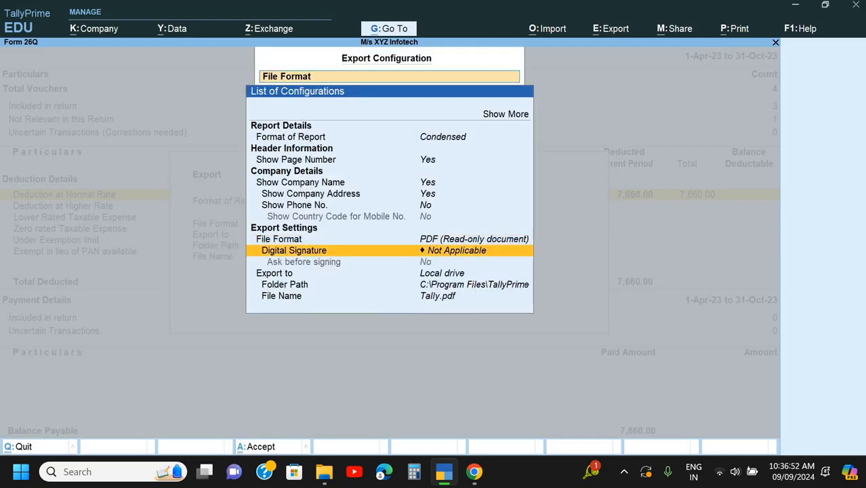
key(Return)
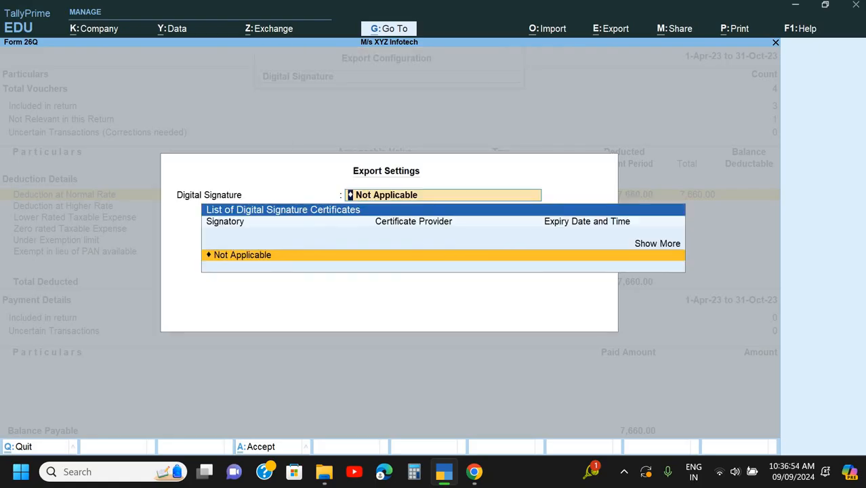
key(Return)
- Set the export folder path to the TDS May 2024 folder on the Desktop
key(Down)
key(Down)
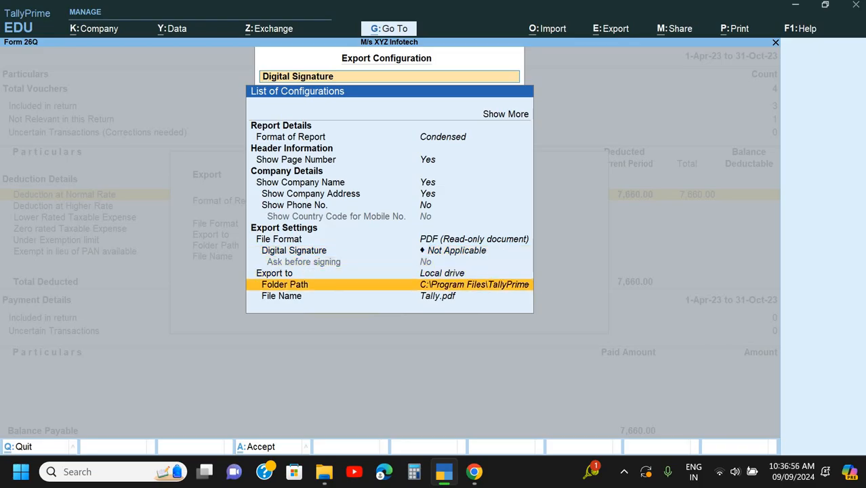
key(Return)
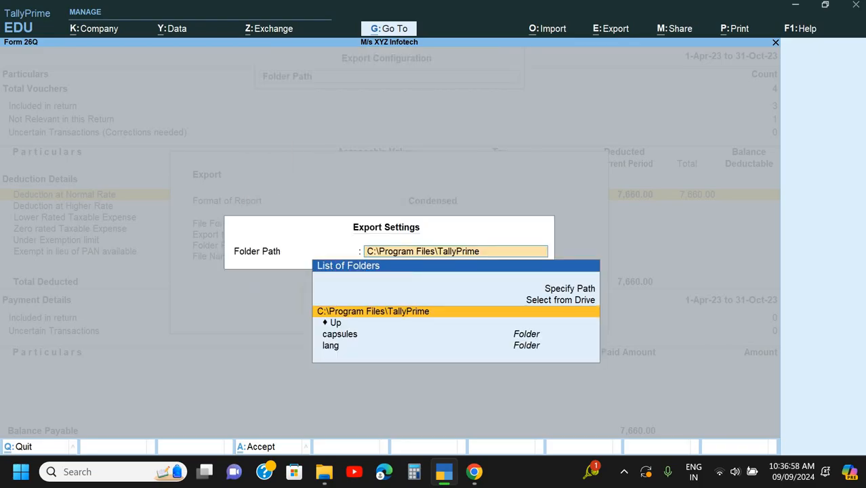
key(Up)
key(Return)
key(Down)
key(Down)
key(Down)
key(Return)
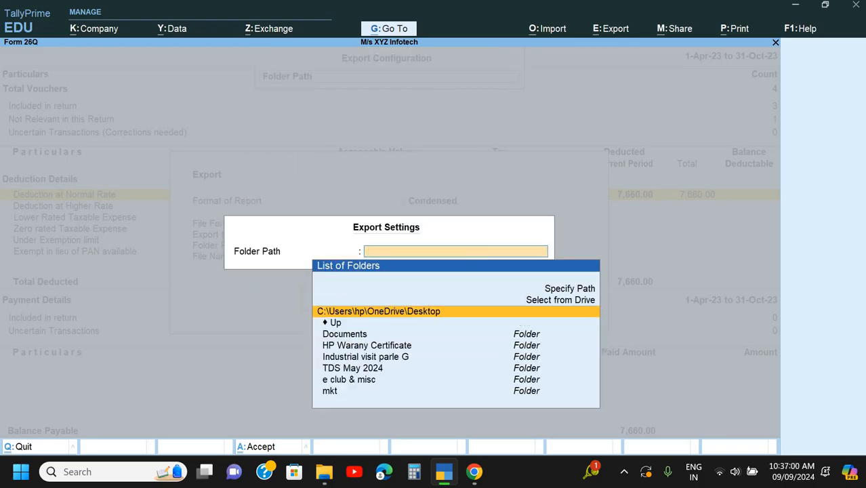
key(Down)
key(Down)
key(Down)
key(Down)
key(Down)
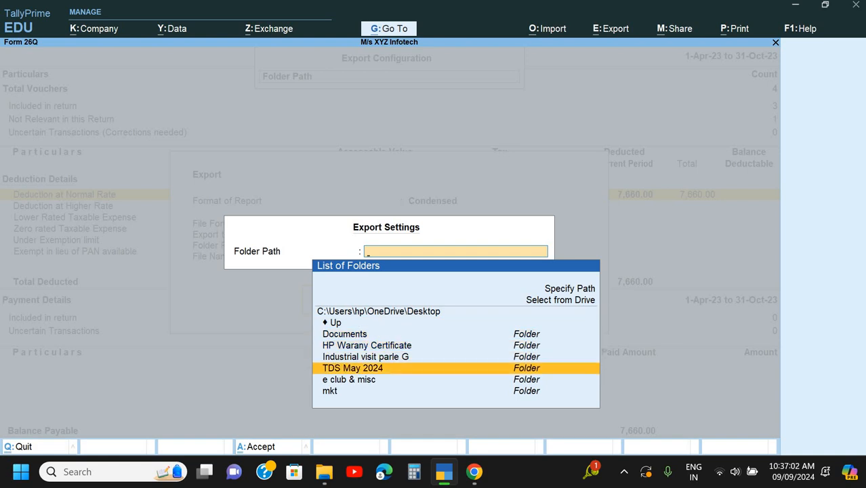
key(Return)
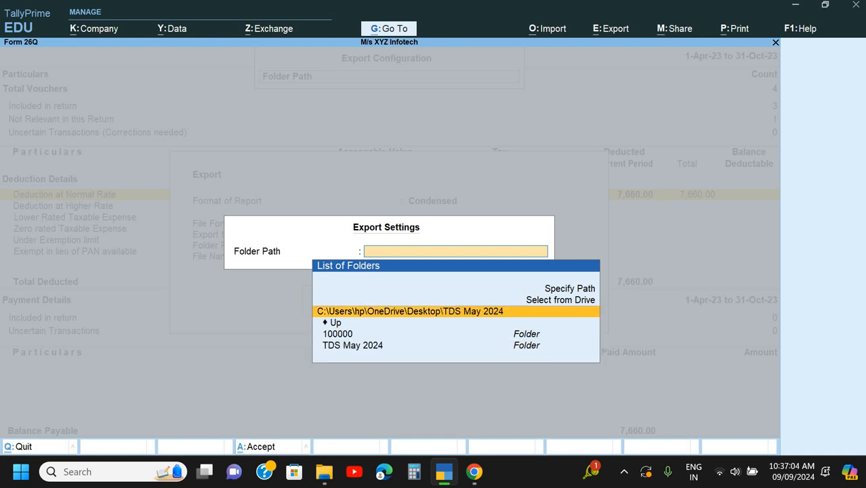
key(Return)
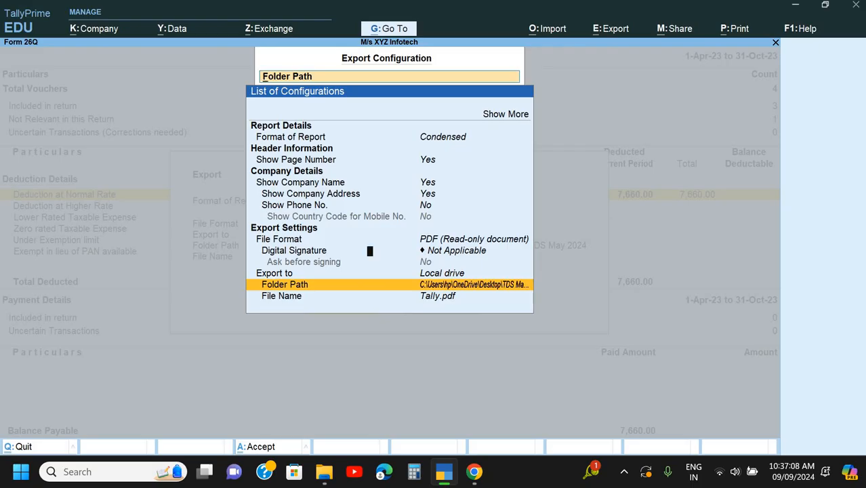
key(Return)
key(Return)
- Name the export file 26Q, export the return and open the resulting PDF for reading
key(Down)
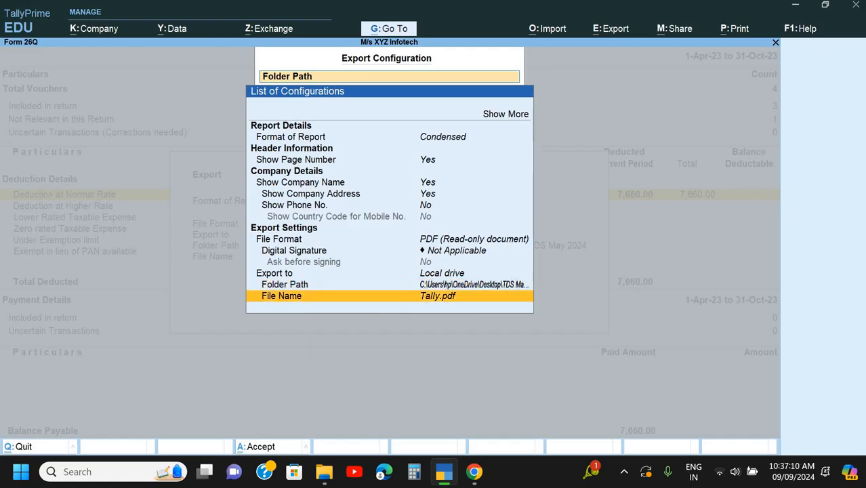
key(Return)
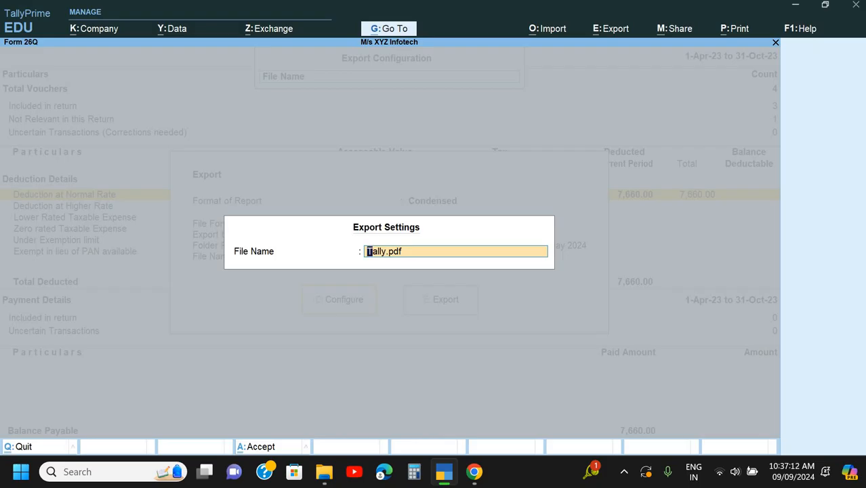
text(26Q)
key(Return)
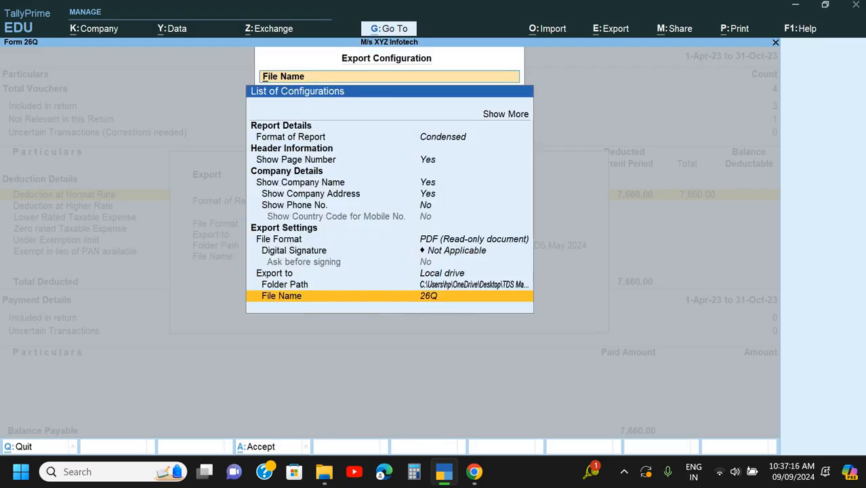
key(Escape)
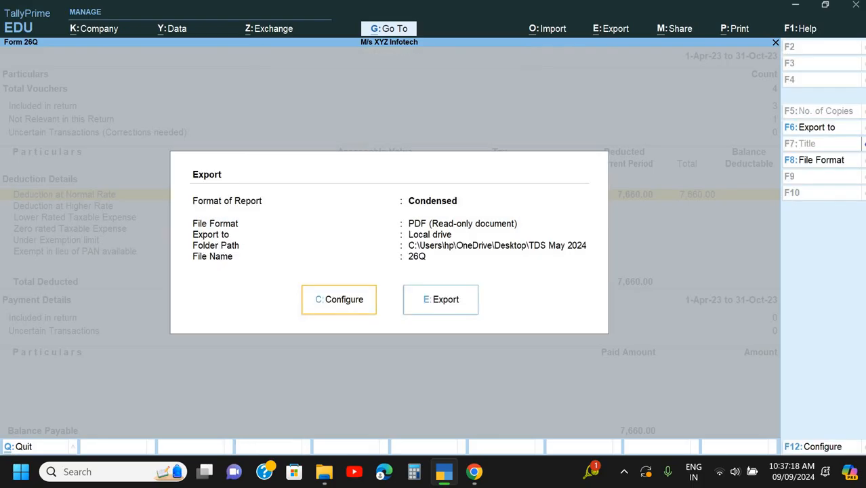
key(e)
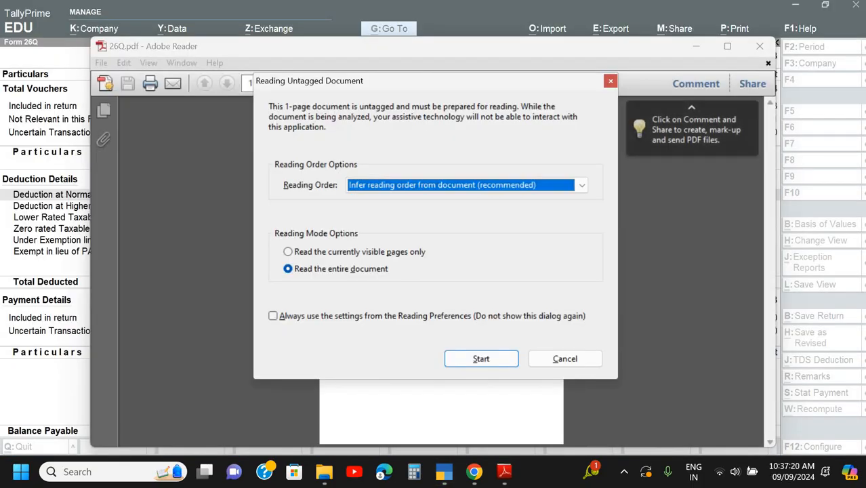
click(498, 364)
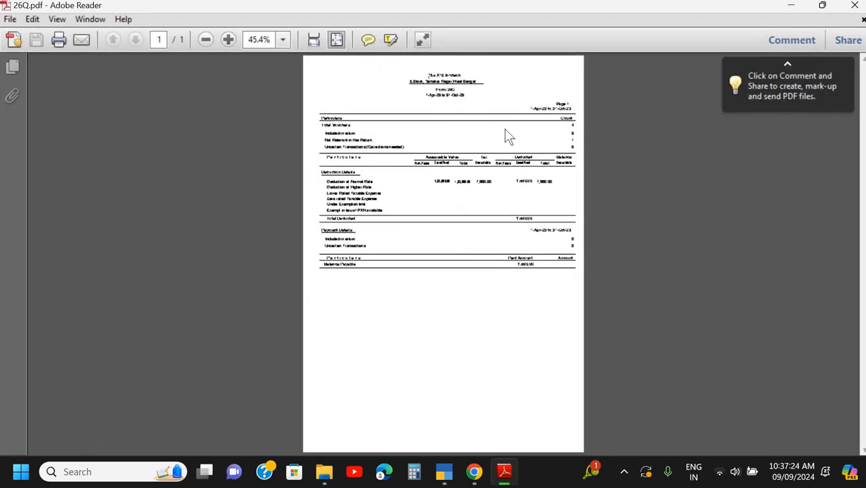
- Check the TDS May 2024 folder on the desktop for 26Q.pdf and the 100000 backup folder, and close it
key(super+d)
double_click(290, 228)
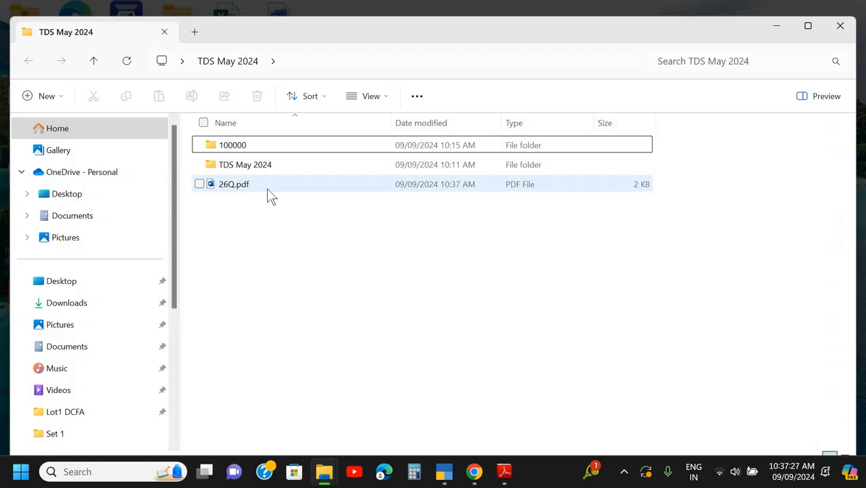
click(267, 190)
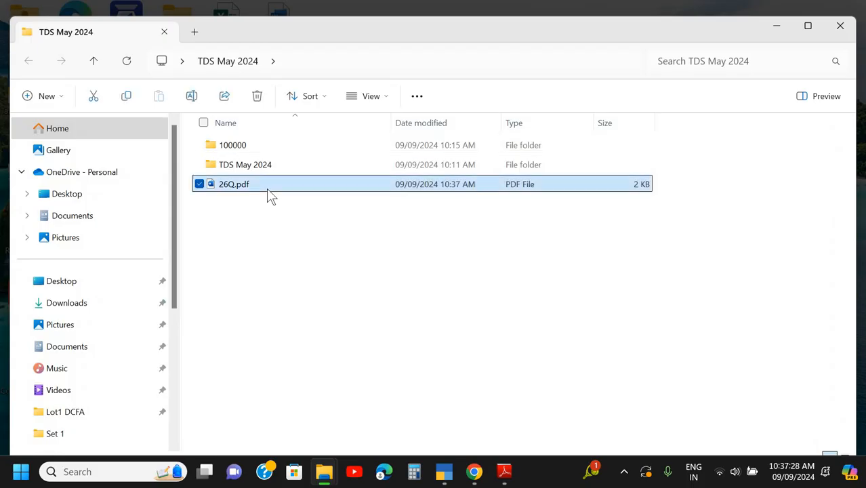
click(244, 145)
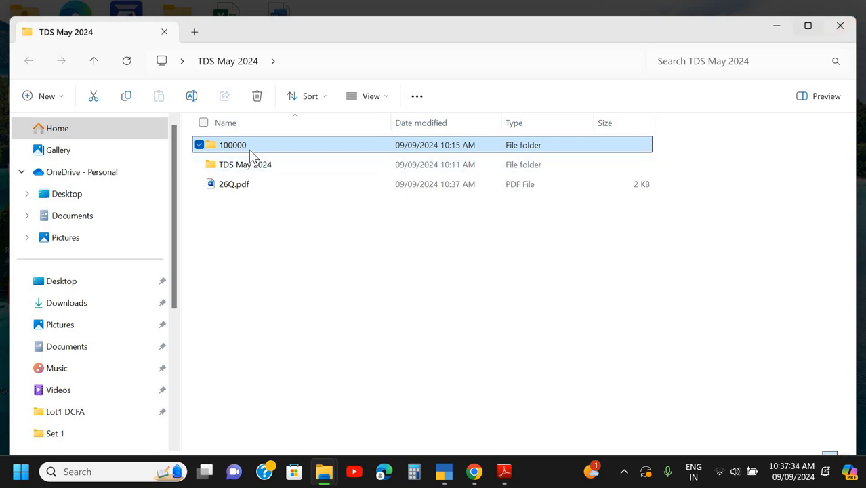
click(847, 29)
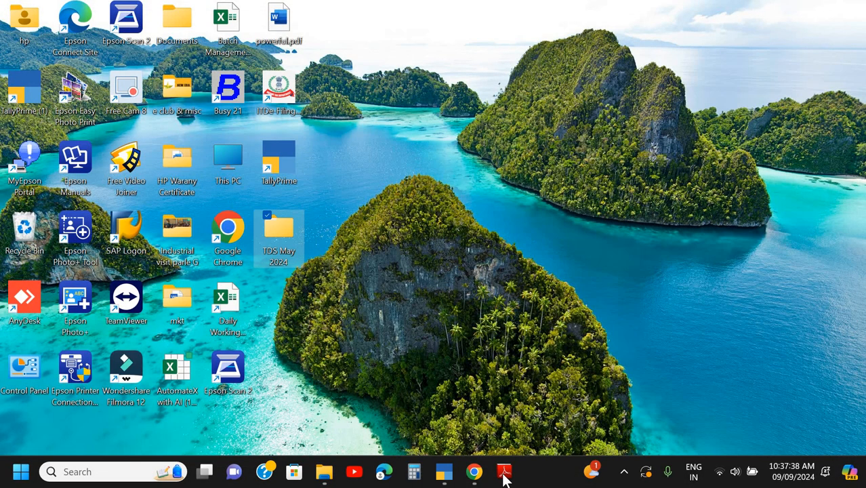
- Switch back to the Form 26Q report in TallyPrime
click(444, 472)
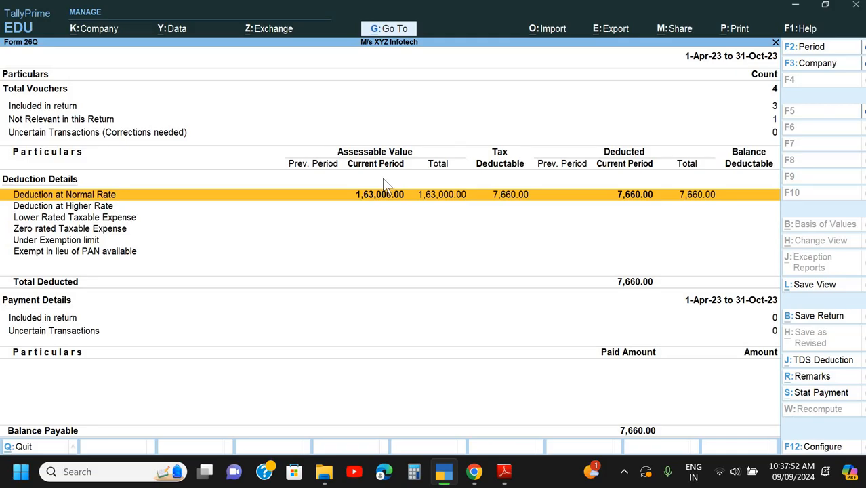
mouse_move(494, 477)
click(533, 208)
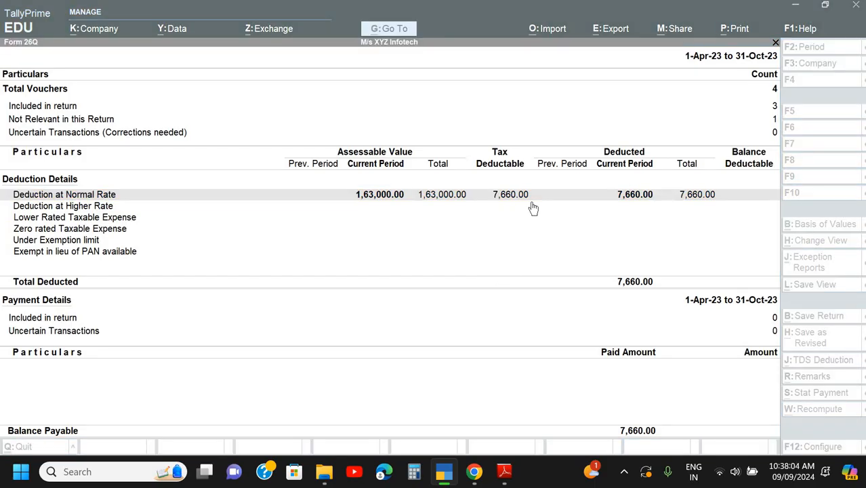
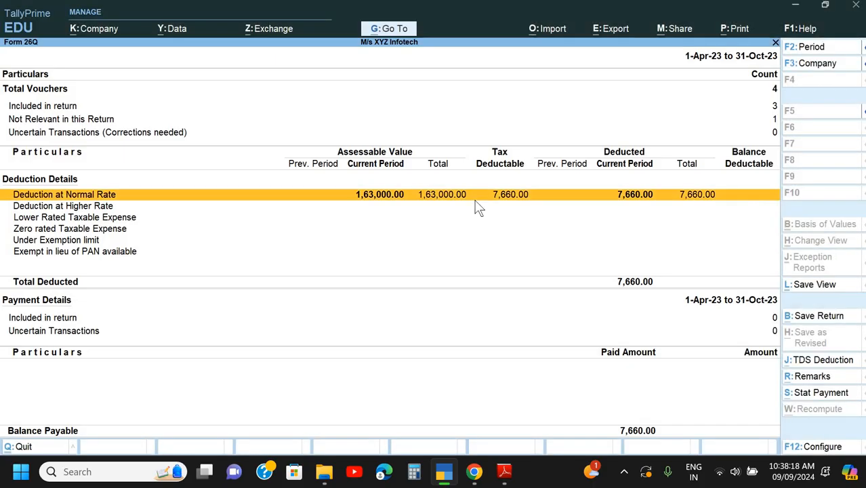
- Leave the Form 26Q report for the Gateway of Tally and open the company data backup
key(Escape)
key(Escape)
key(Escape)
key(Escape)
key(alt+y)
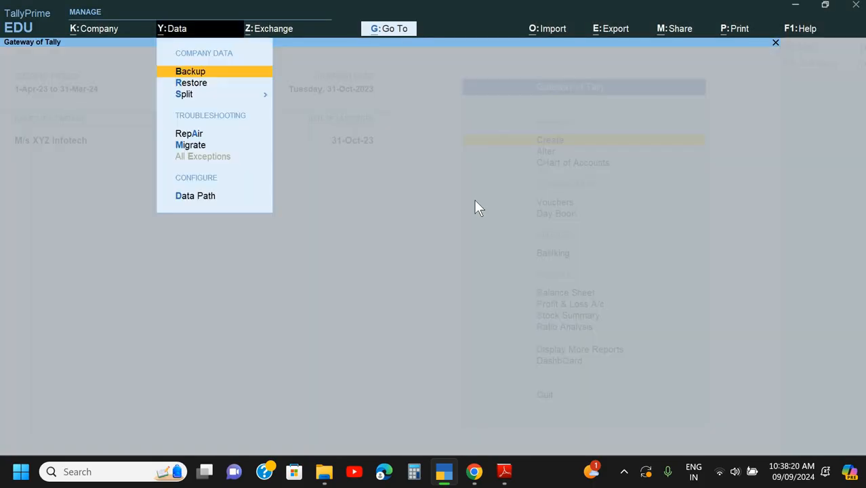
key(Down)
key(Up)
key(Return)
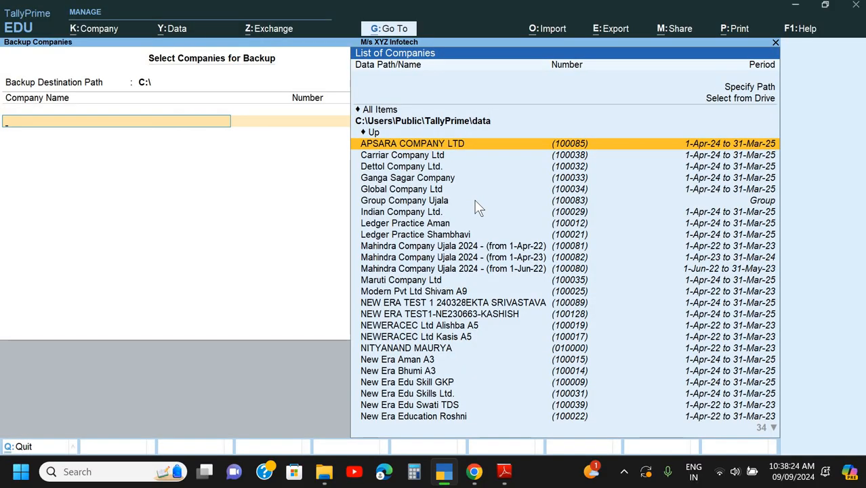
- Set the backup destination path to the TDS May 2024 folder on the Desktop
key(BackSpace)
key(Down)
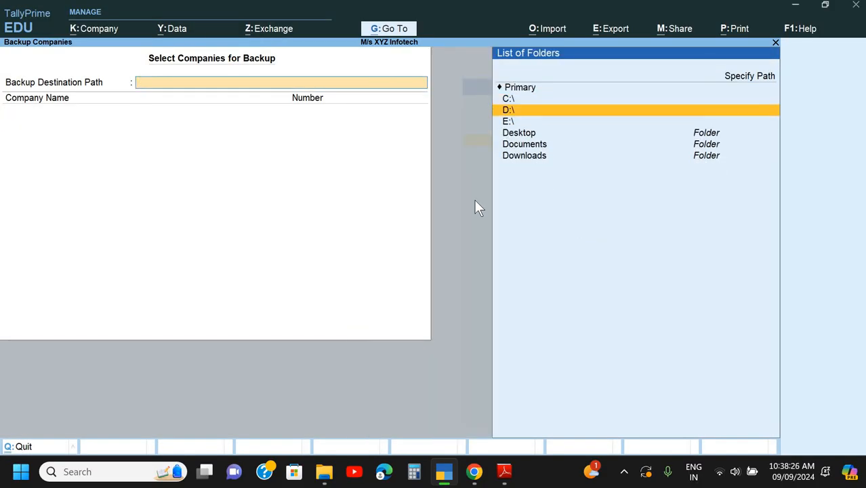
key(Down)
key(Down)
key(Return)
key(Down)
key(Down)
key(Down)
key(Down)
key(Return)
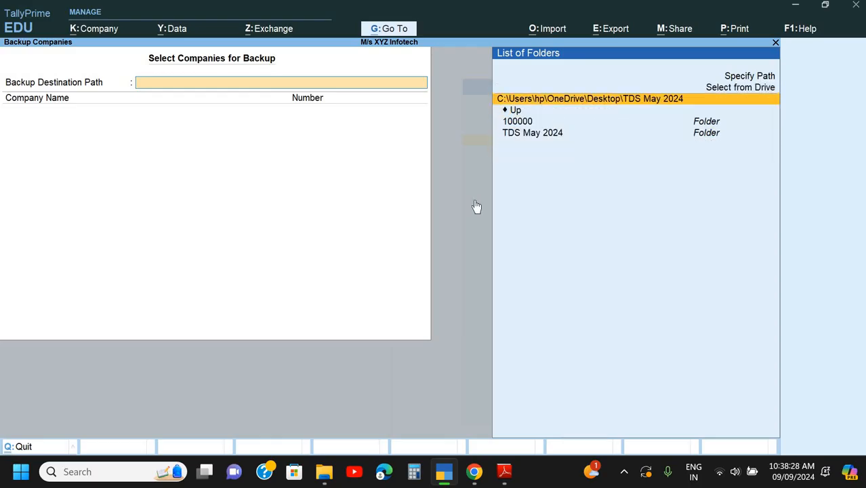
key(Return)
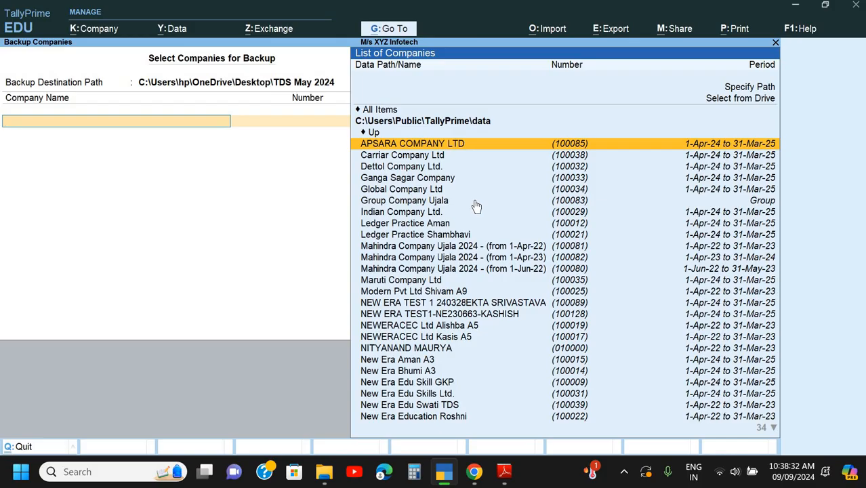
- Change the location of the list of companies for backup to the Desktop folder
key(Down)
key(Down)
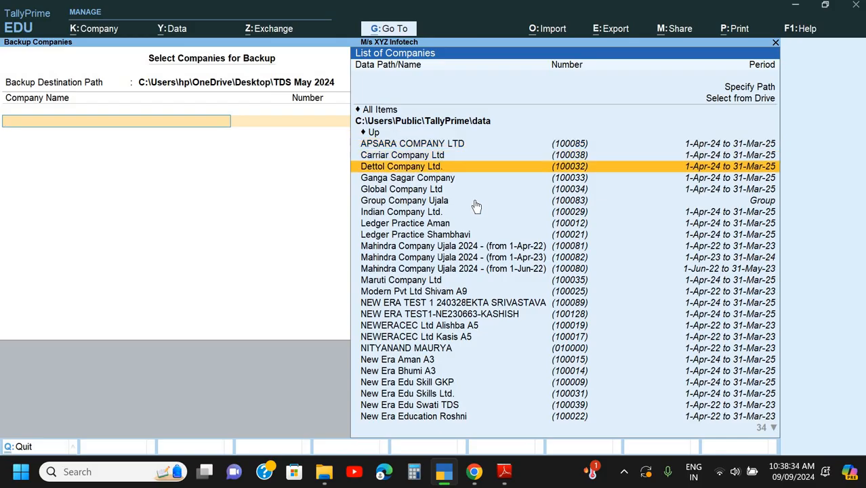
key(Down)
key(Up)
key(Up)
key(Up)
key(Up)
key(Up)
key(Up)
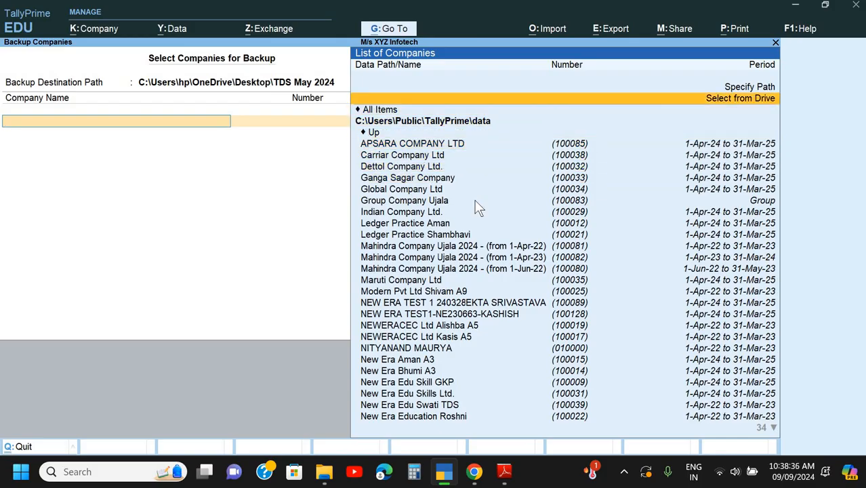
key(Return)
key(Down)
key(Down)
key(Down)
key(Return)
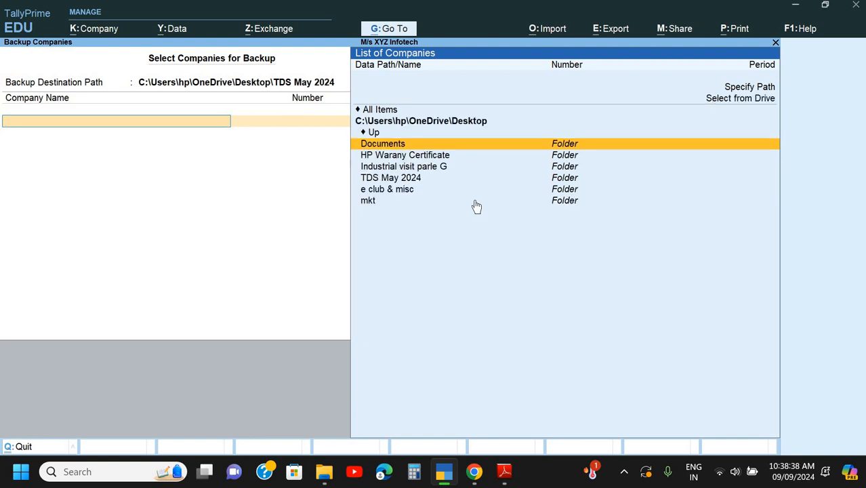
- Select M/s XYZ Infotech (100000) from the TDS May 2024 folder and run the backup
key(Down)
key(Down)
key(Down)
key(Return)
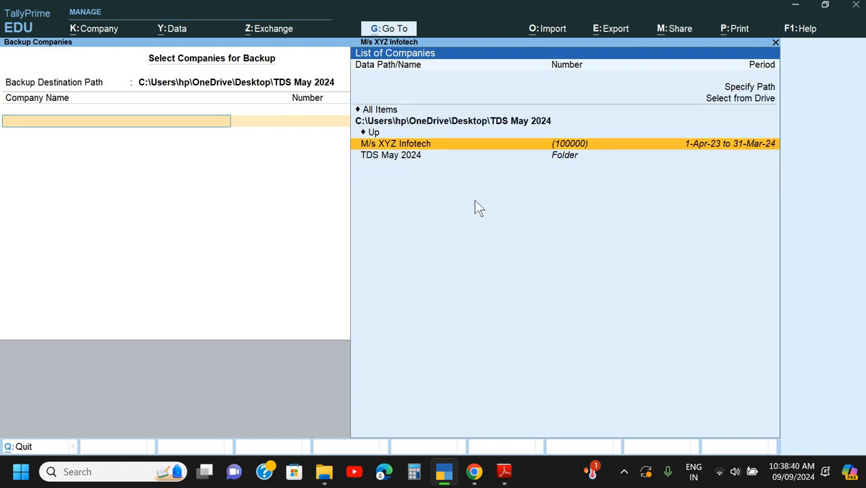
key(Return)
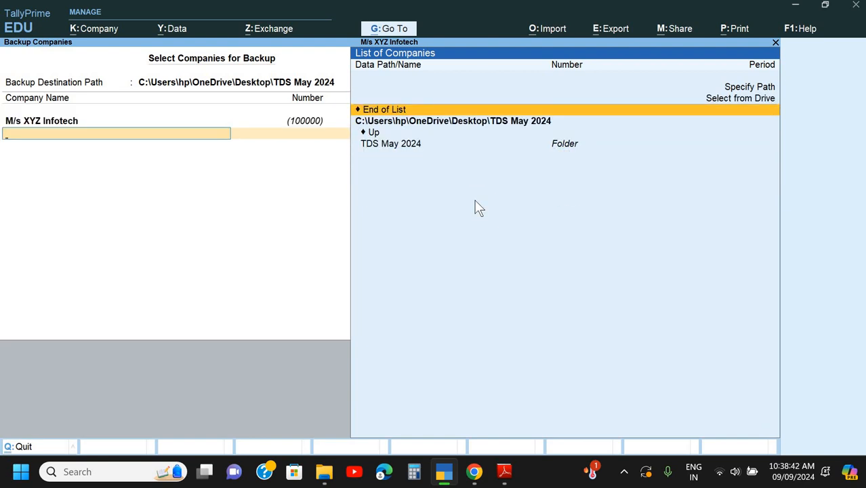
key(Return)
key(Return)
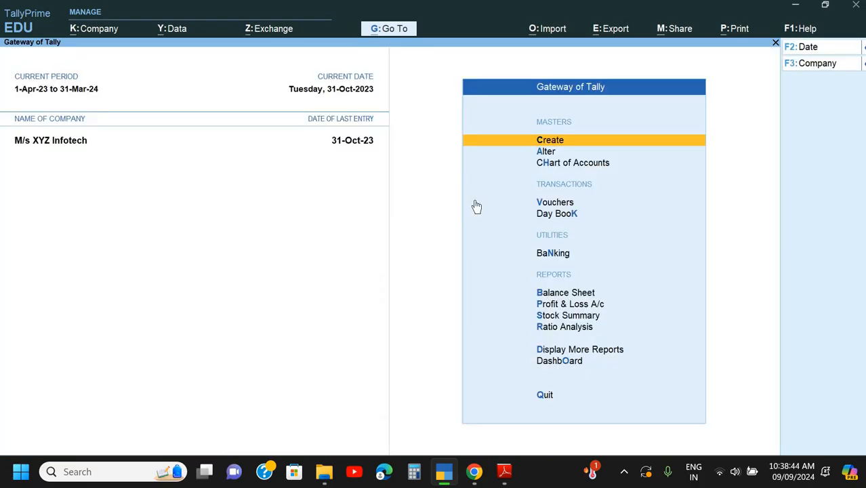
- Quit TallyPrime and close the open Chrome window
key(Escape)
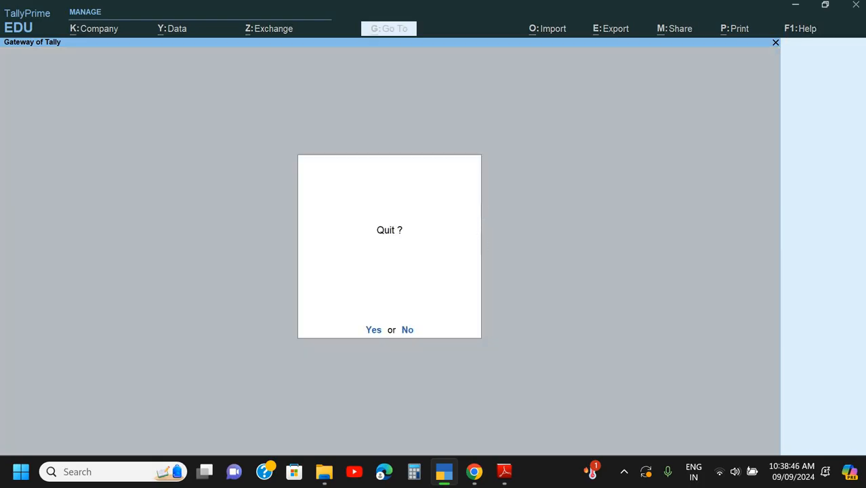
key(Return)
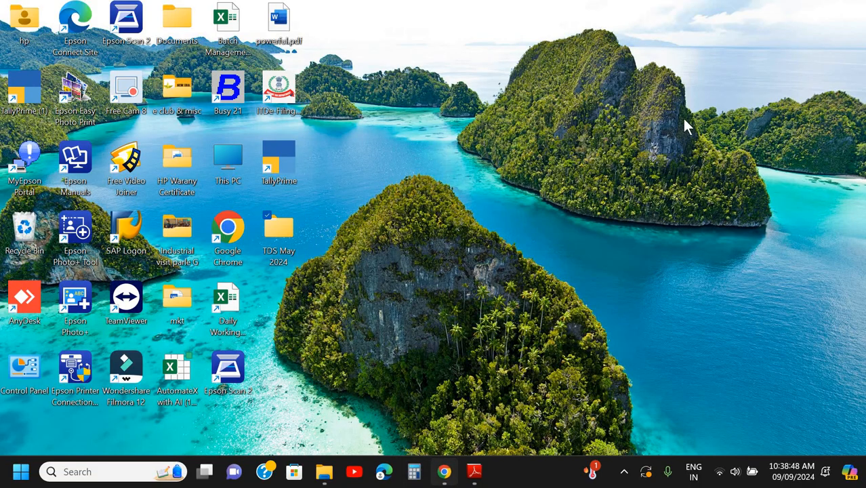
click(444, 471)
click(852, 6)
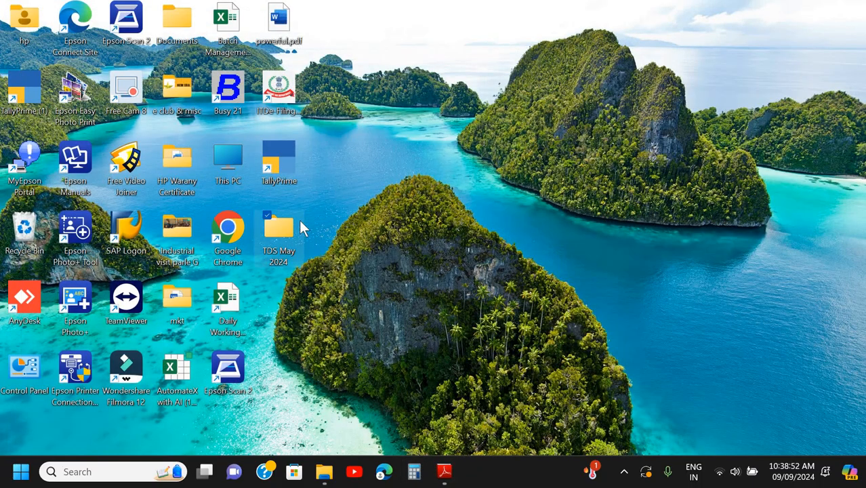
- Check the TDS May 2024 desktop folder for the TBK1800_100000.001 backup, the 100000 folder and 26Q.pdf, and close it
double_click(279, 229)
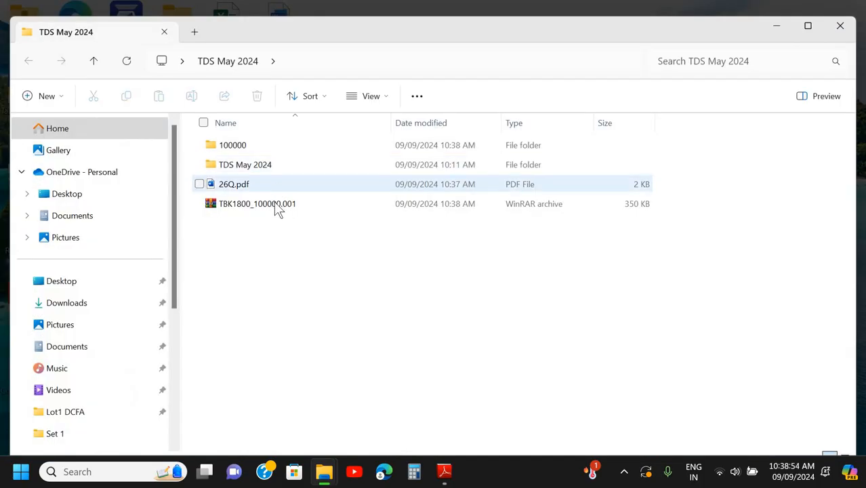
click(275, 205)
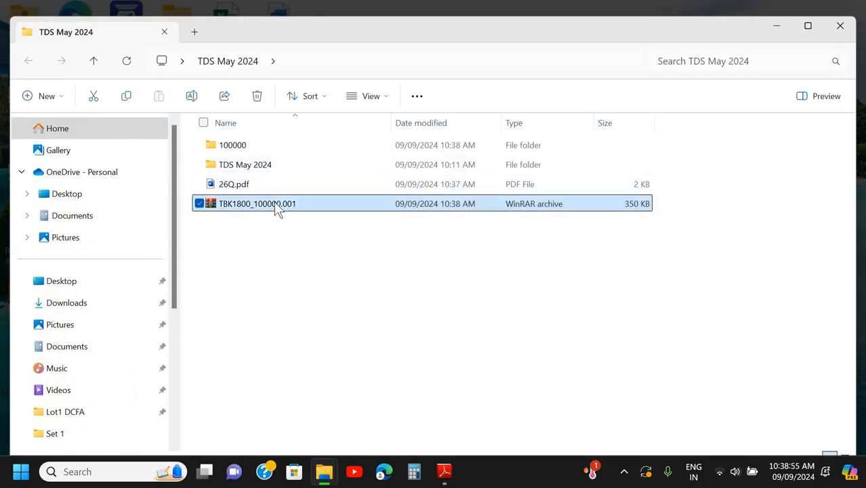
click(244, 154)
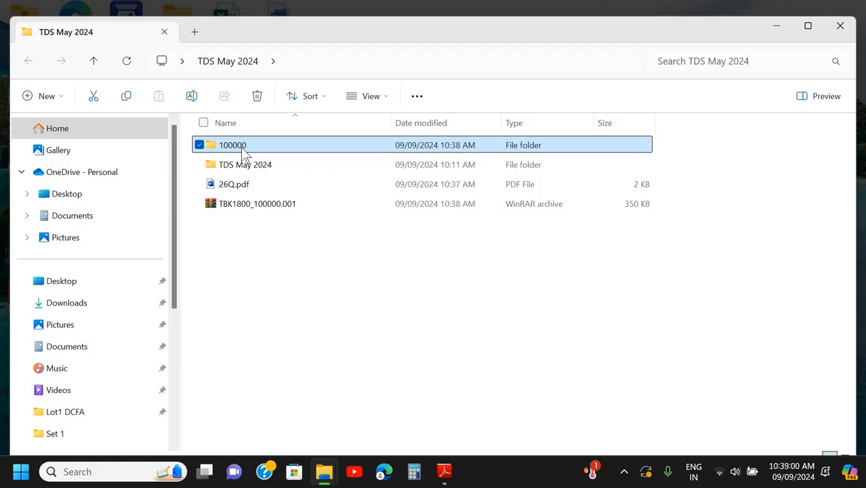
click(246, 184)
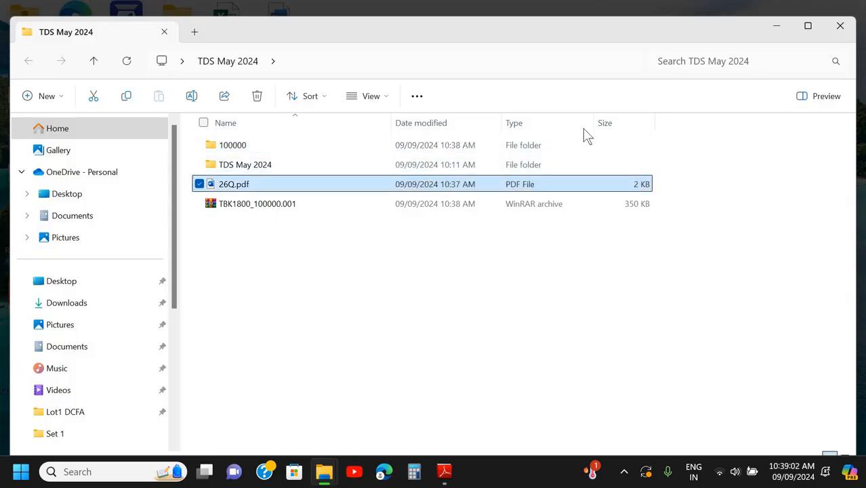
click(840, 29)
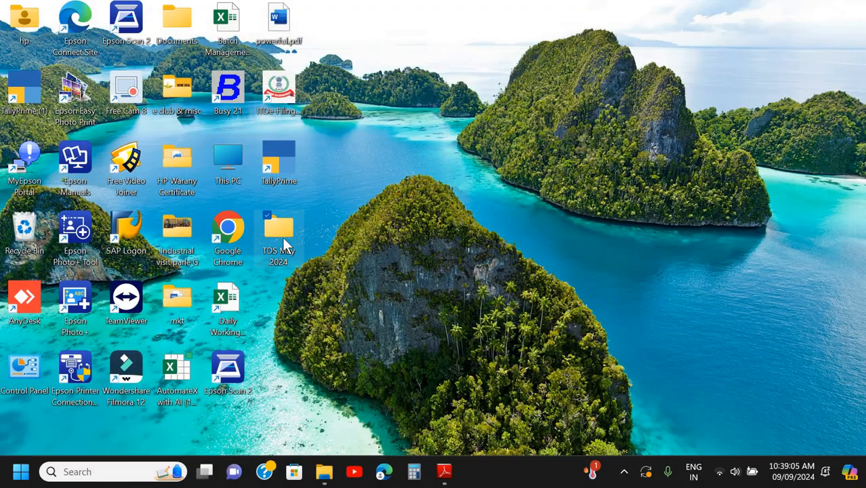
- Compress the TDS May 2024 desktop folder into a zip file, placing the zip beneath the folder with its default name
right_click(282, 236)
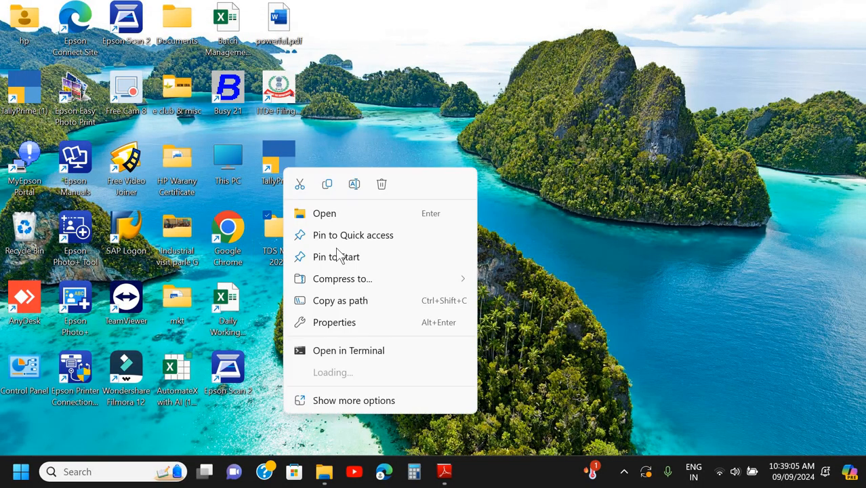
click(364, 401)
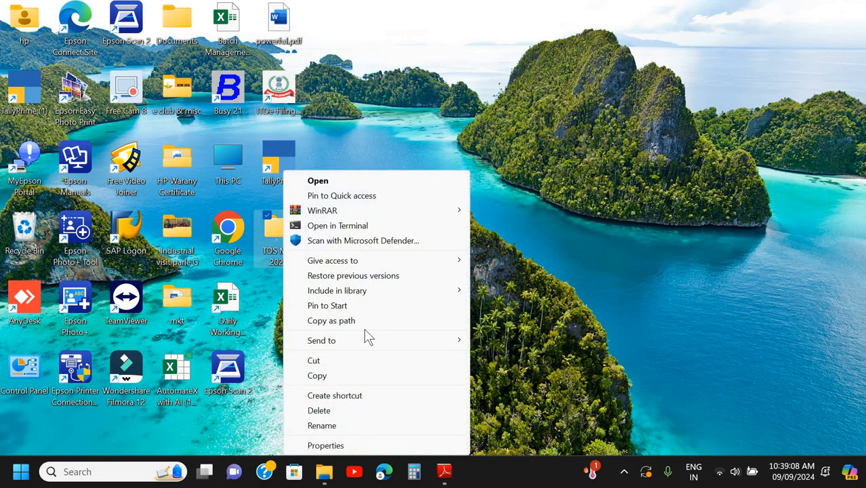
mouse_move(380, 341)
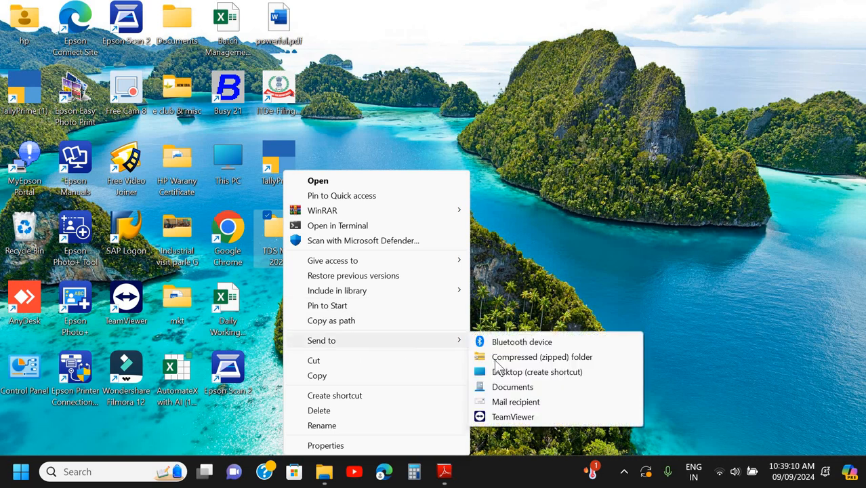
click(495, 361)
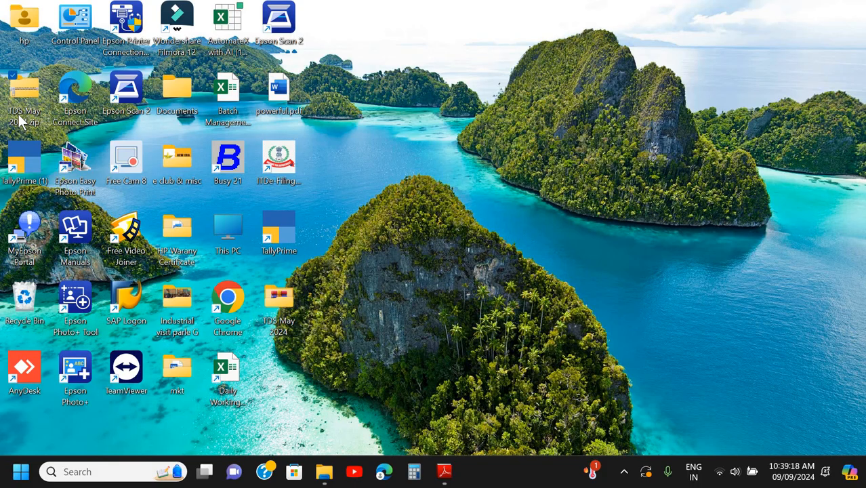
drag(20, 121, 285, 329)
key(F2)
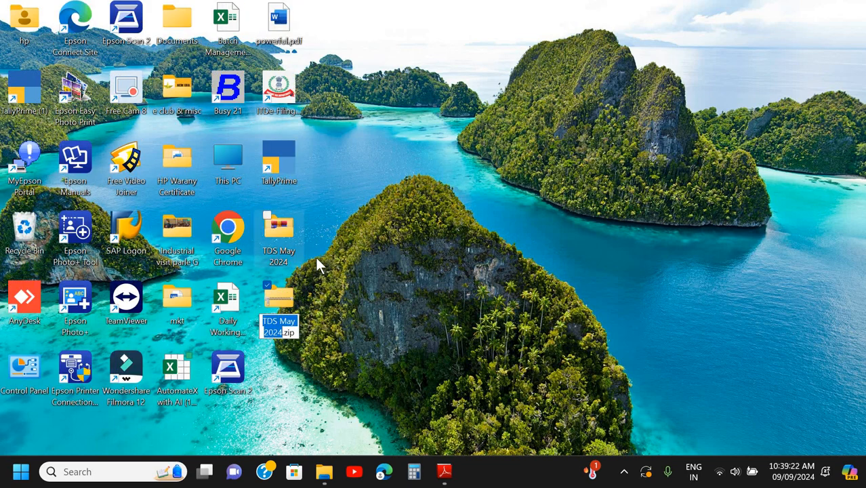
click(286, 303)
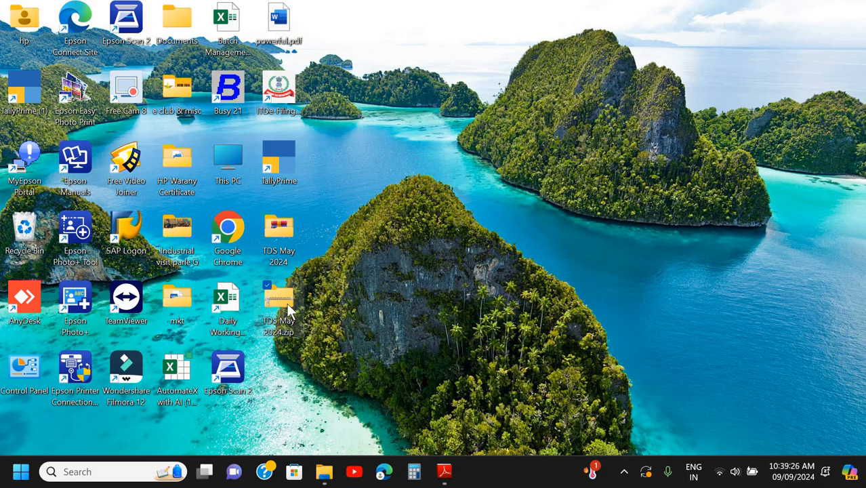
- Open Microsoft Edge in a maximized window and go to Gmail
click(384, 472)
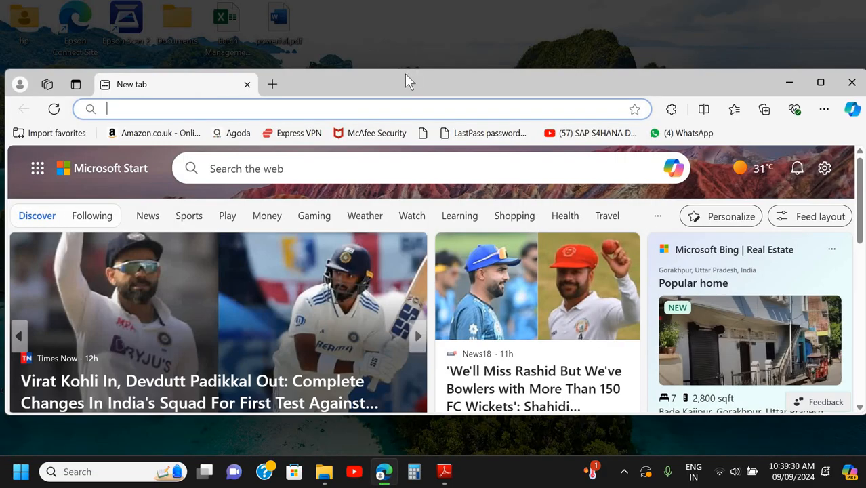
double_click(405, 74)
click(348, 38)
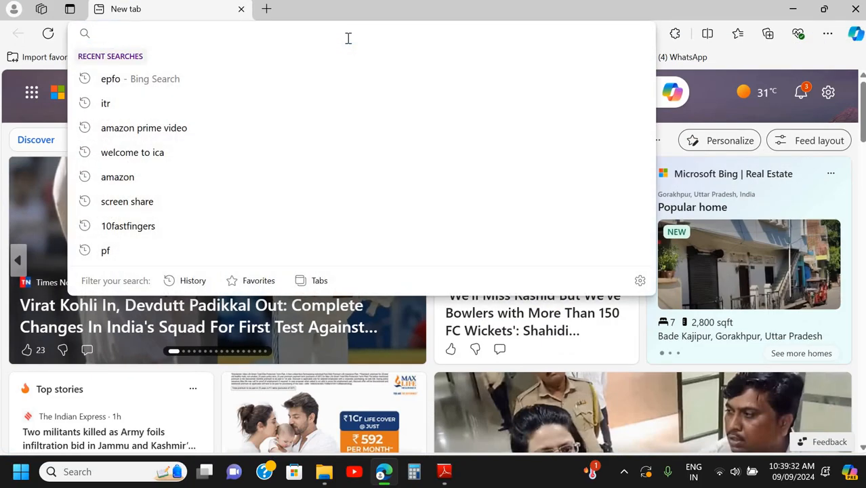
text(gmail)
key(Return)
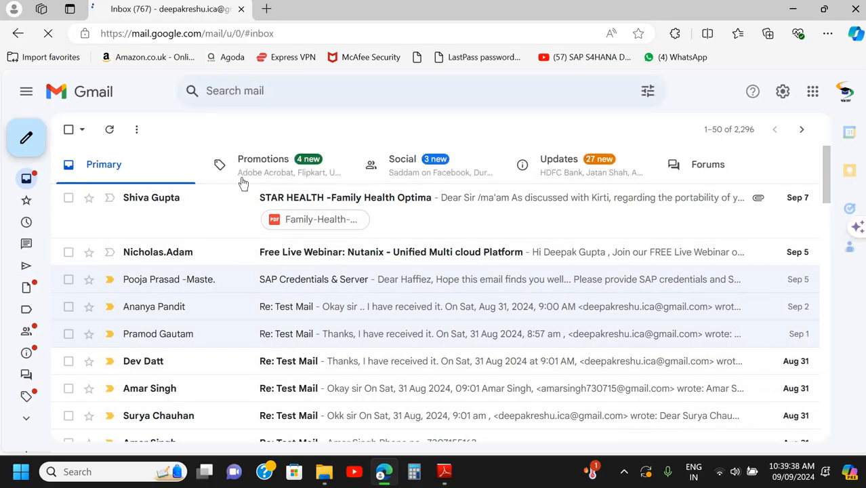
- Start a new email message and choose the suggested NEWERACEC contact as the recipient
click(293, 205)
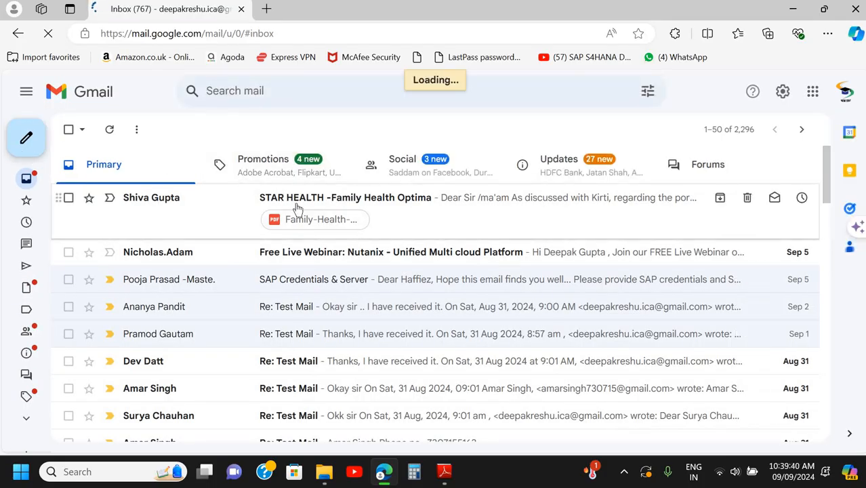
key(c)
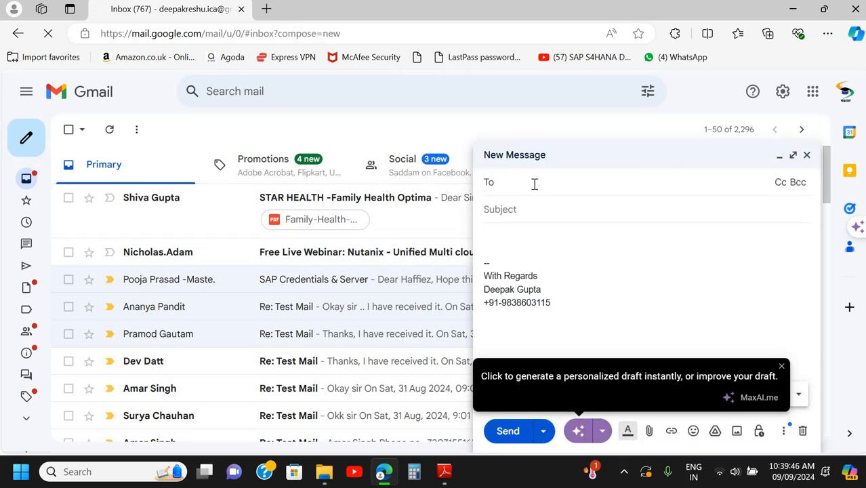
text(deepak)
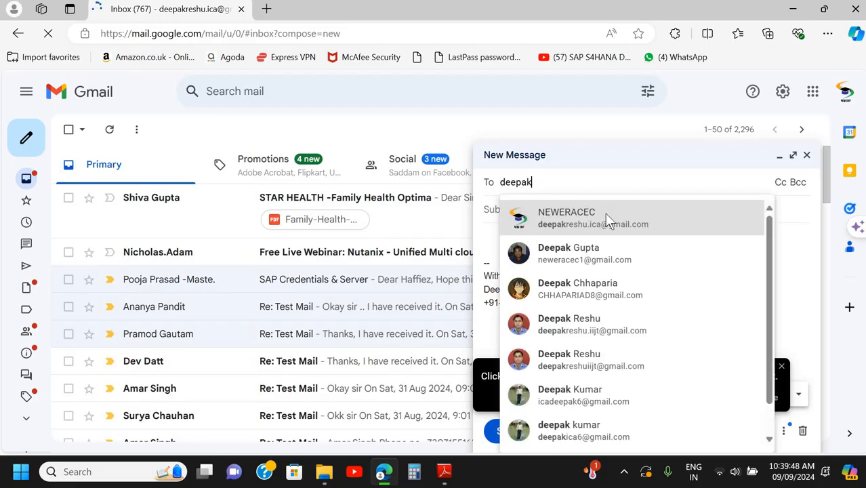
click(582, 224)
click(581, 232)
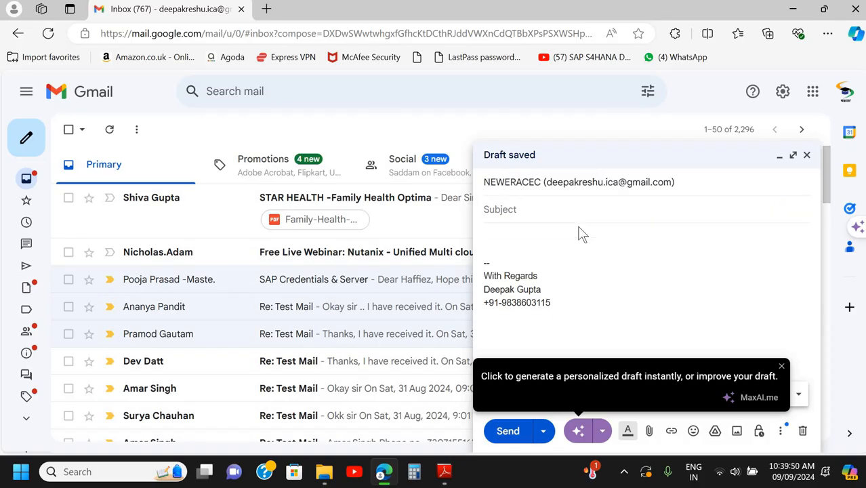
- Enter the subject "Tally Test paper" followed by the sender's first name, and place the cursor in the message body
text(Tally D)
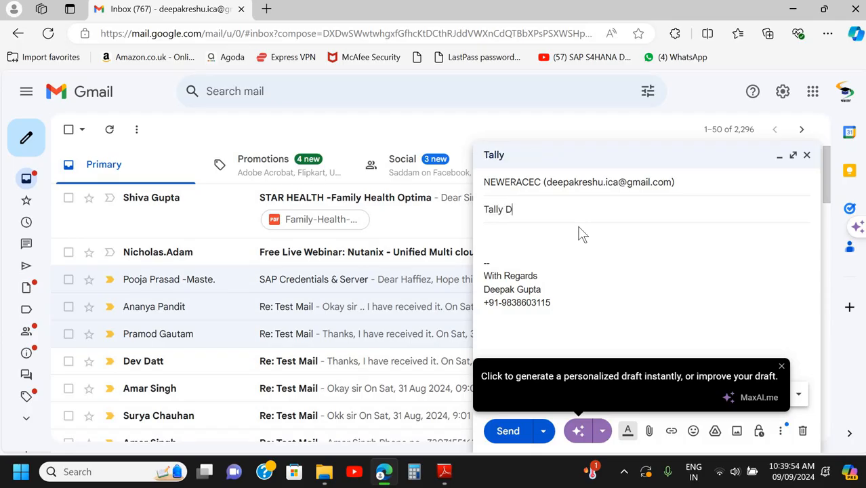
key(BackSpace)
text(TEst)
key(BackSpace)
key(BackSpace)
key(BackSpace)
key(BackSpace)
text(est paper Deepak)
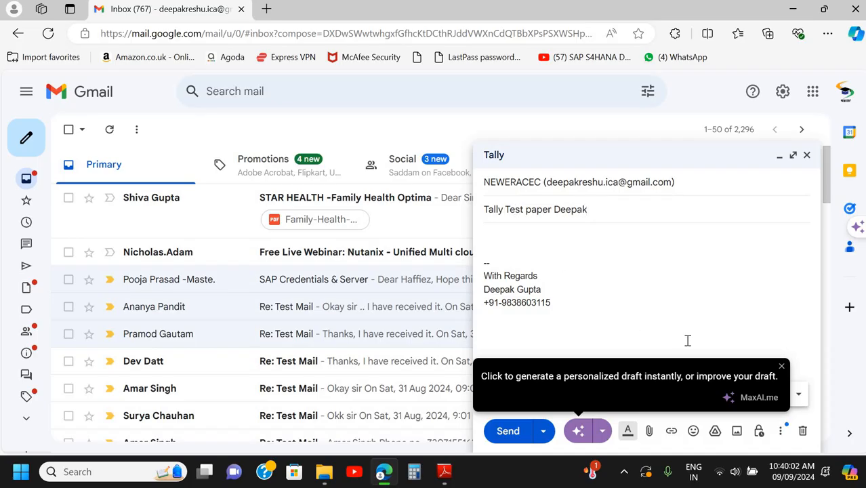
click(502, 238)
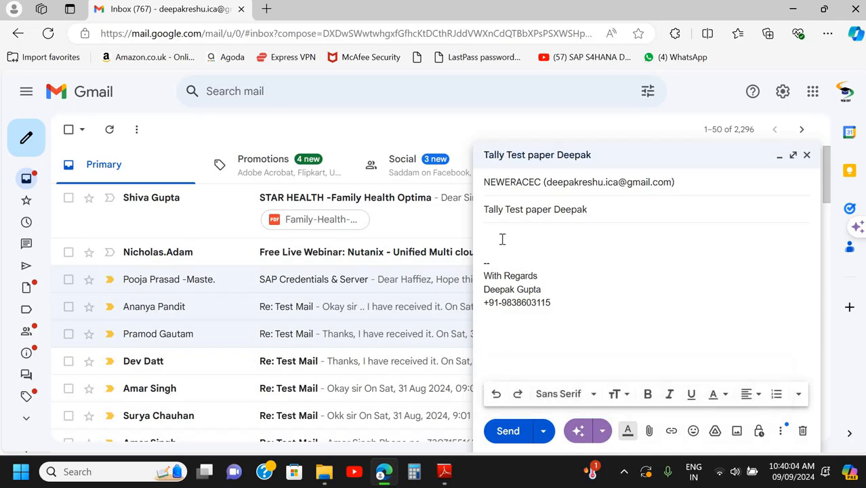
- Write "Dear Sir" in the message body, followed by "PFA" on a new line above the signature
text(Dear Sir)
key(Return)
text(PFA)
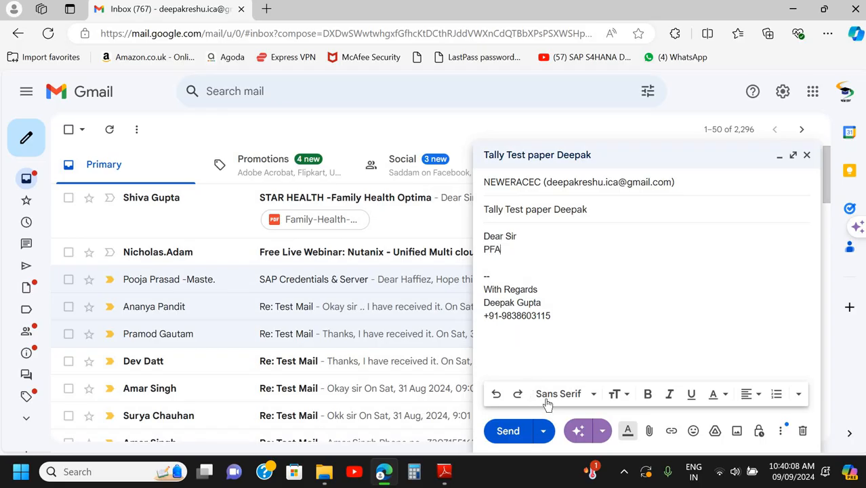
- Start attaching a file to the email and browse to the OneDrive Desktop folder
click(649, 431)
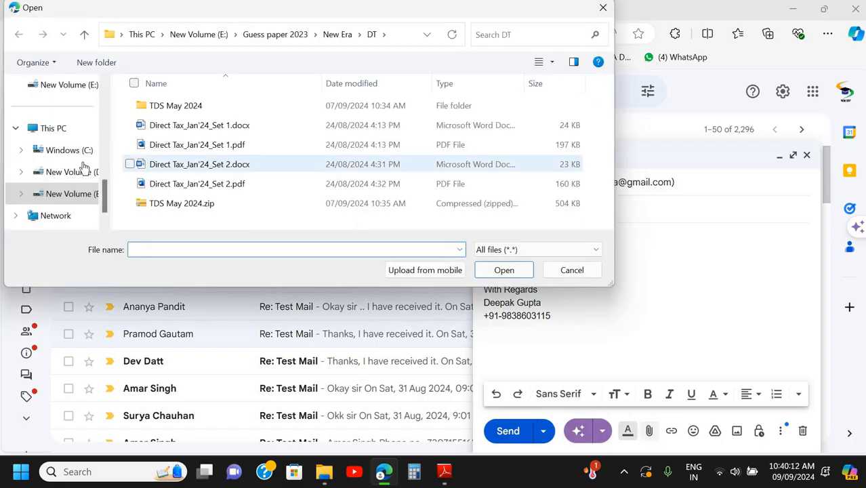
scroll(80, 125, up, 5)
click(51, 156)
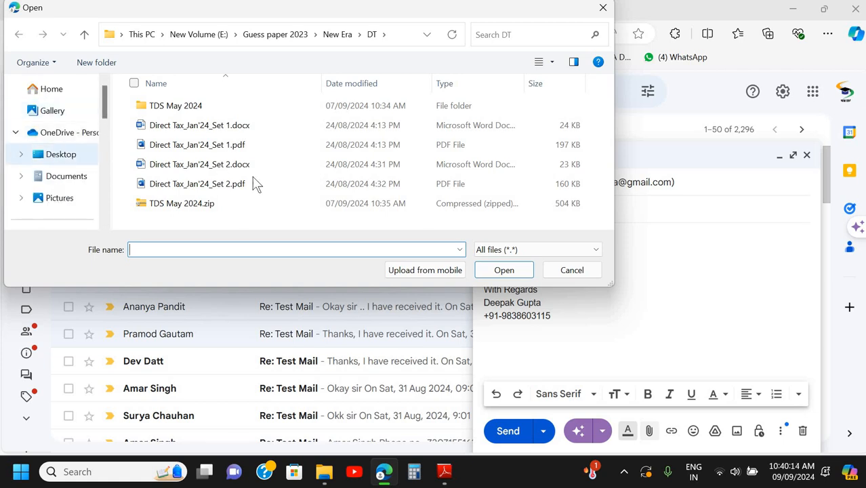
click(254, 183)
key(Down)
key(Down)
key(Down)
key(Down)
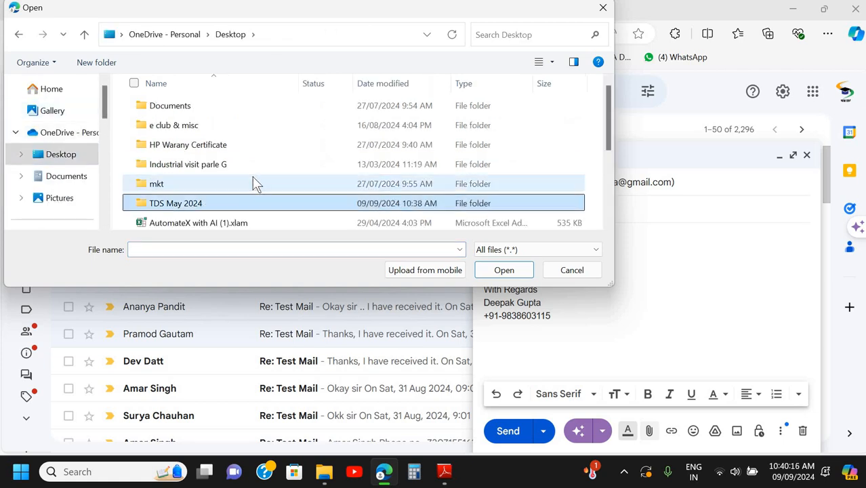
key(Up)
key(Up)
key(Up)
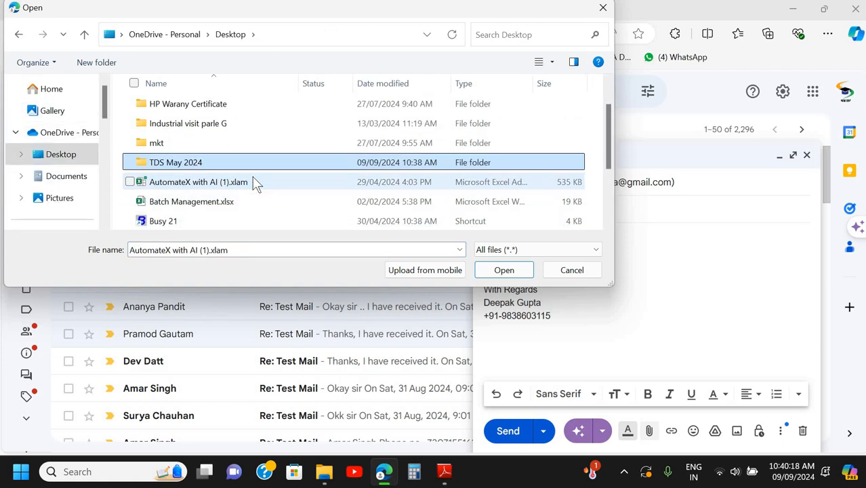
key(Return)
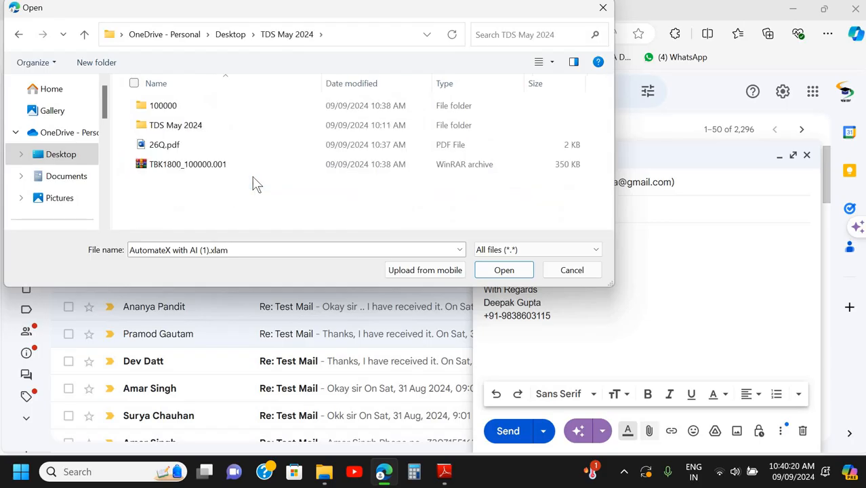
key(BackSpace)
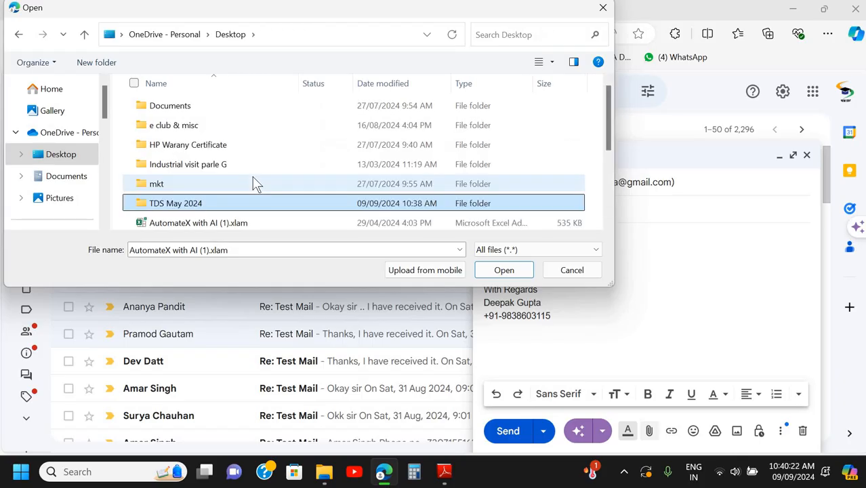
- Attach TDS May 2024.zip from the Desktop folder to the email and send the message
scroll(257, 184, down, 3)
click(214, 222)
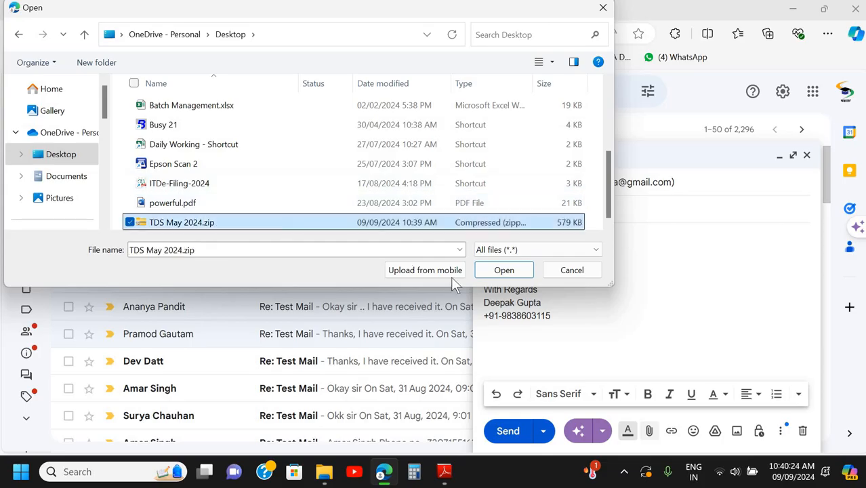
click(493, 274)
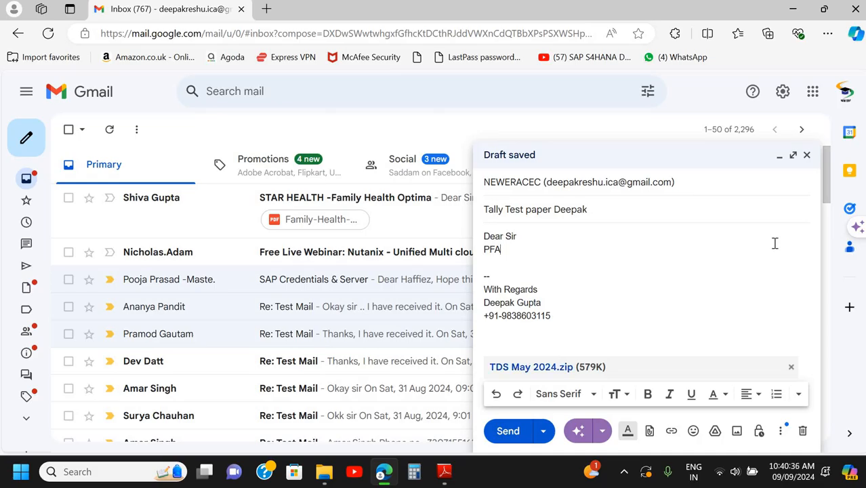
click(508, 431)
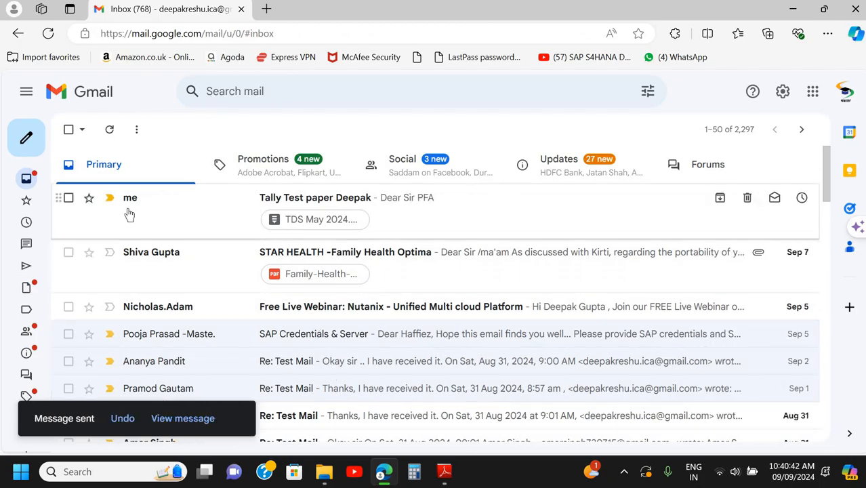
- Check the received Tally Test paper email and its zip attachment, closing with the inbox minimized to the desktop
click(165, 198)
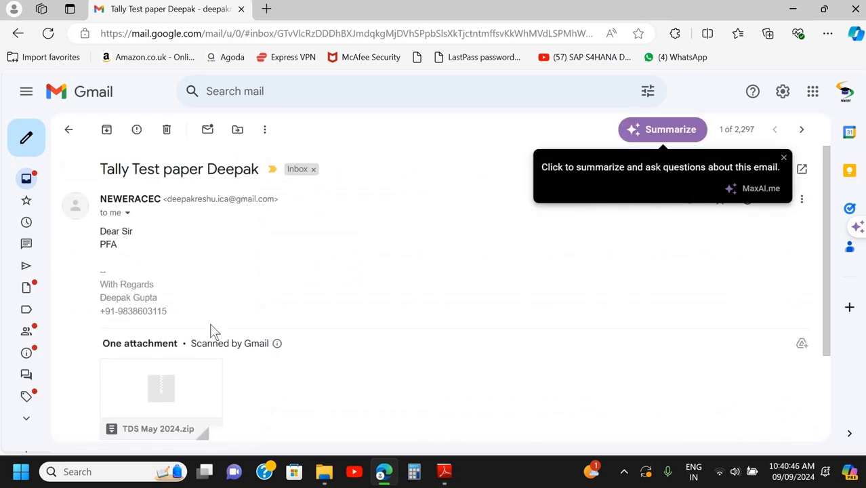
scroll(166, 304, down, 2)
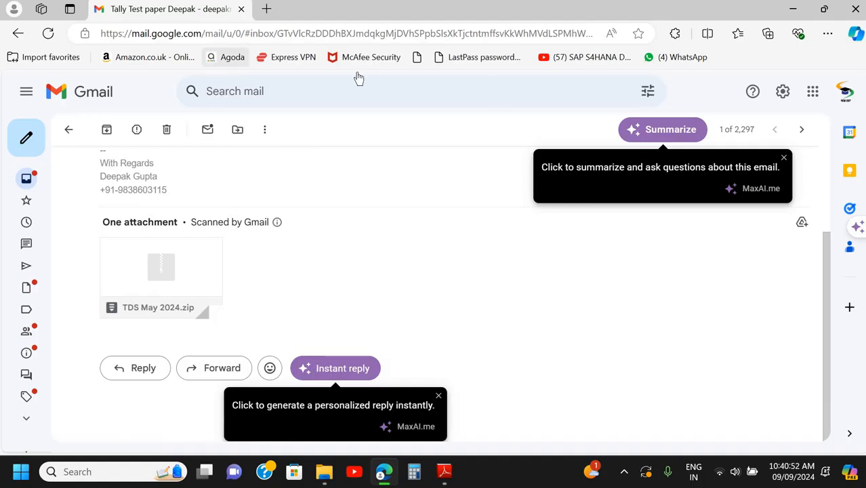
click(18, 33)
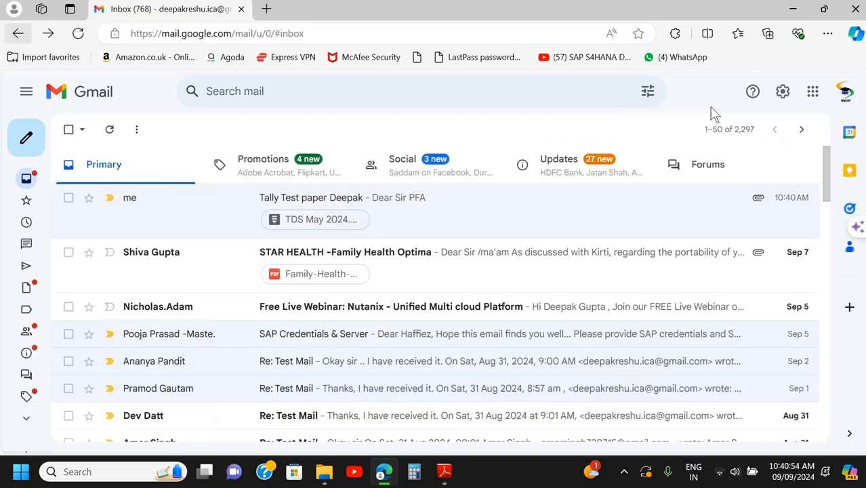
click(793, 11)
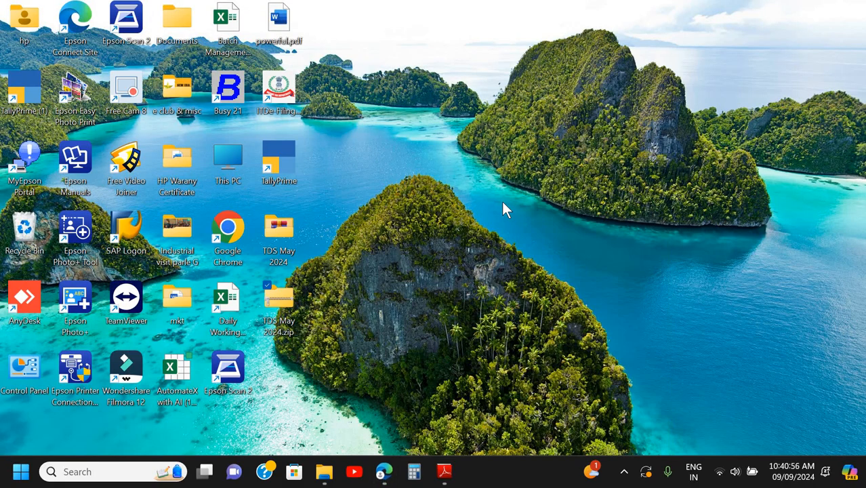